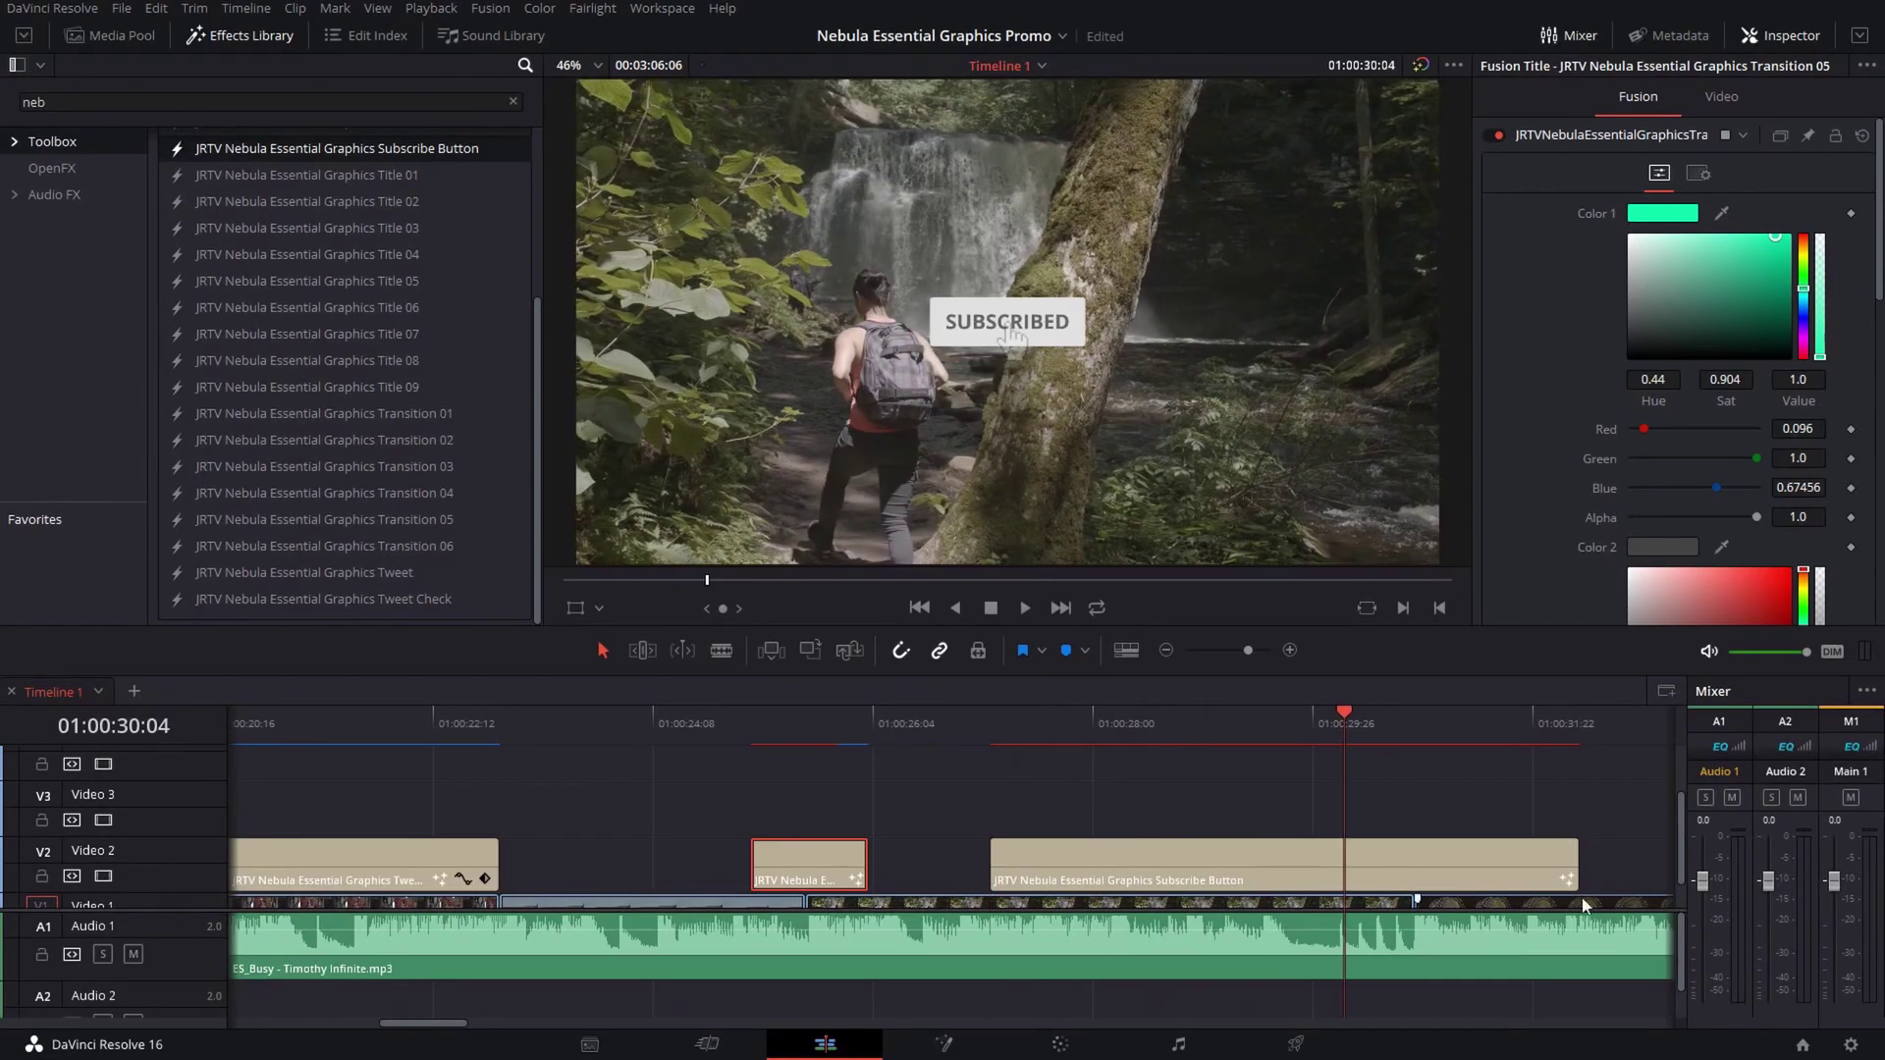
left_click(1145, 721)
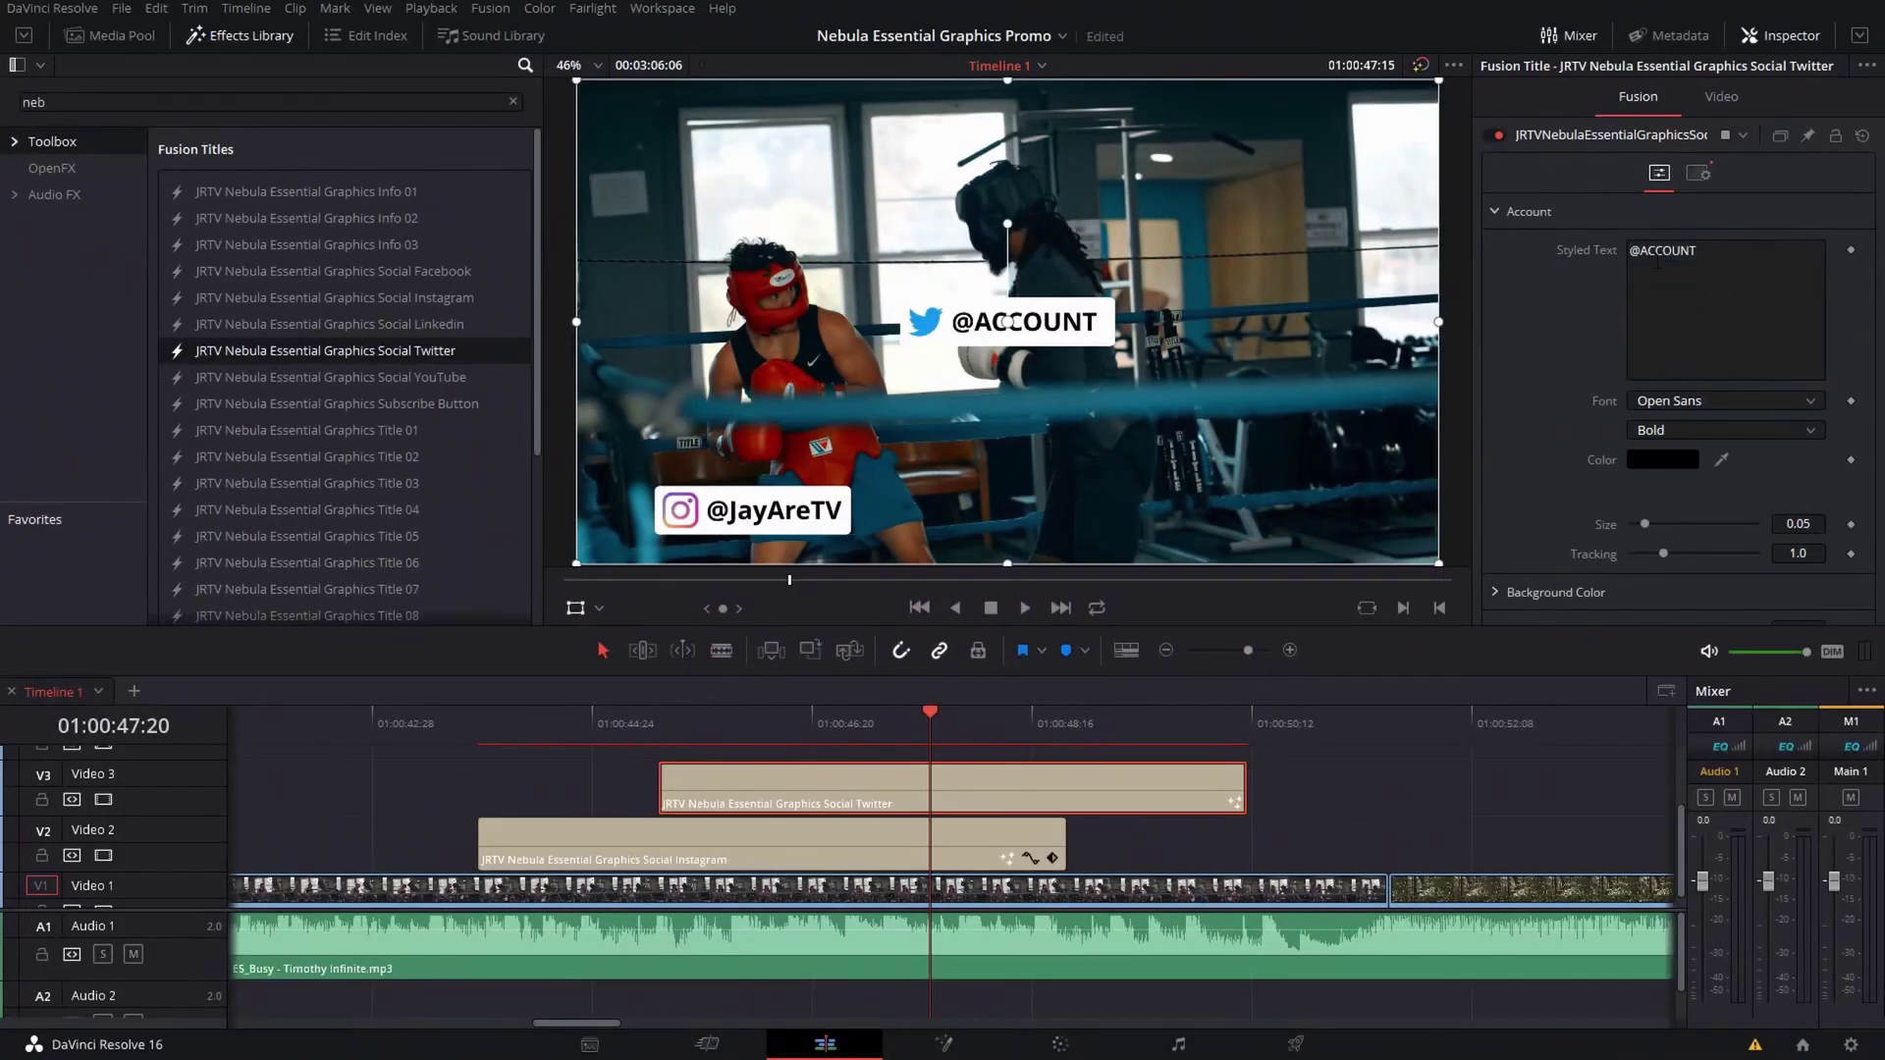
triple_click(1644, 246)
type("@JayAreTV")
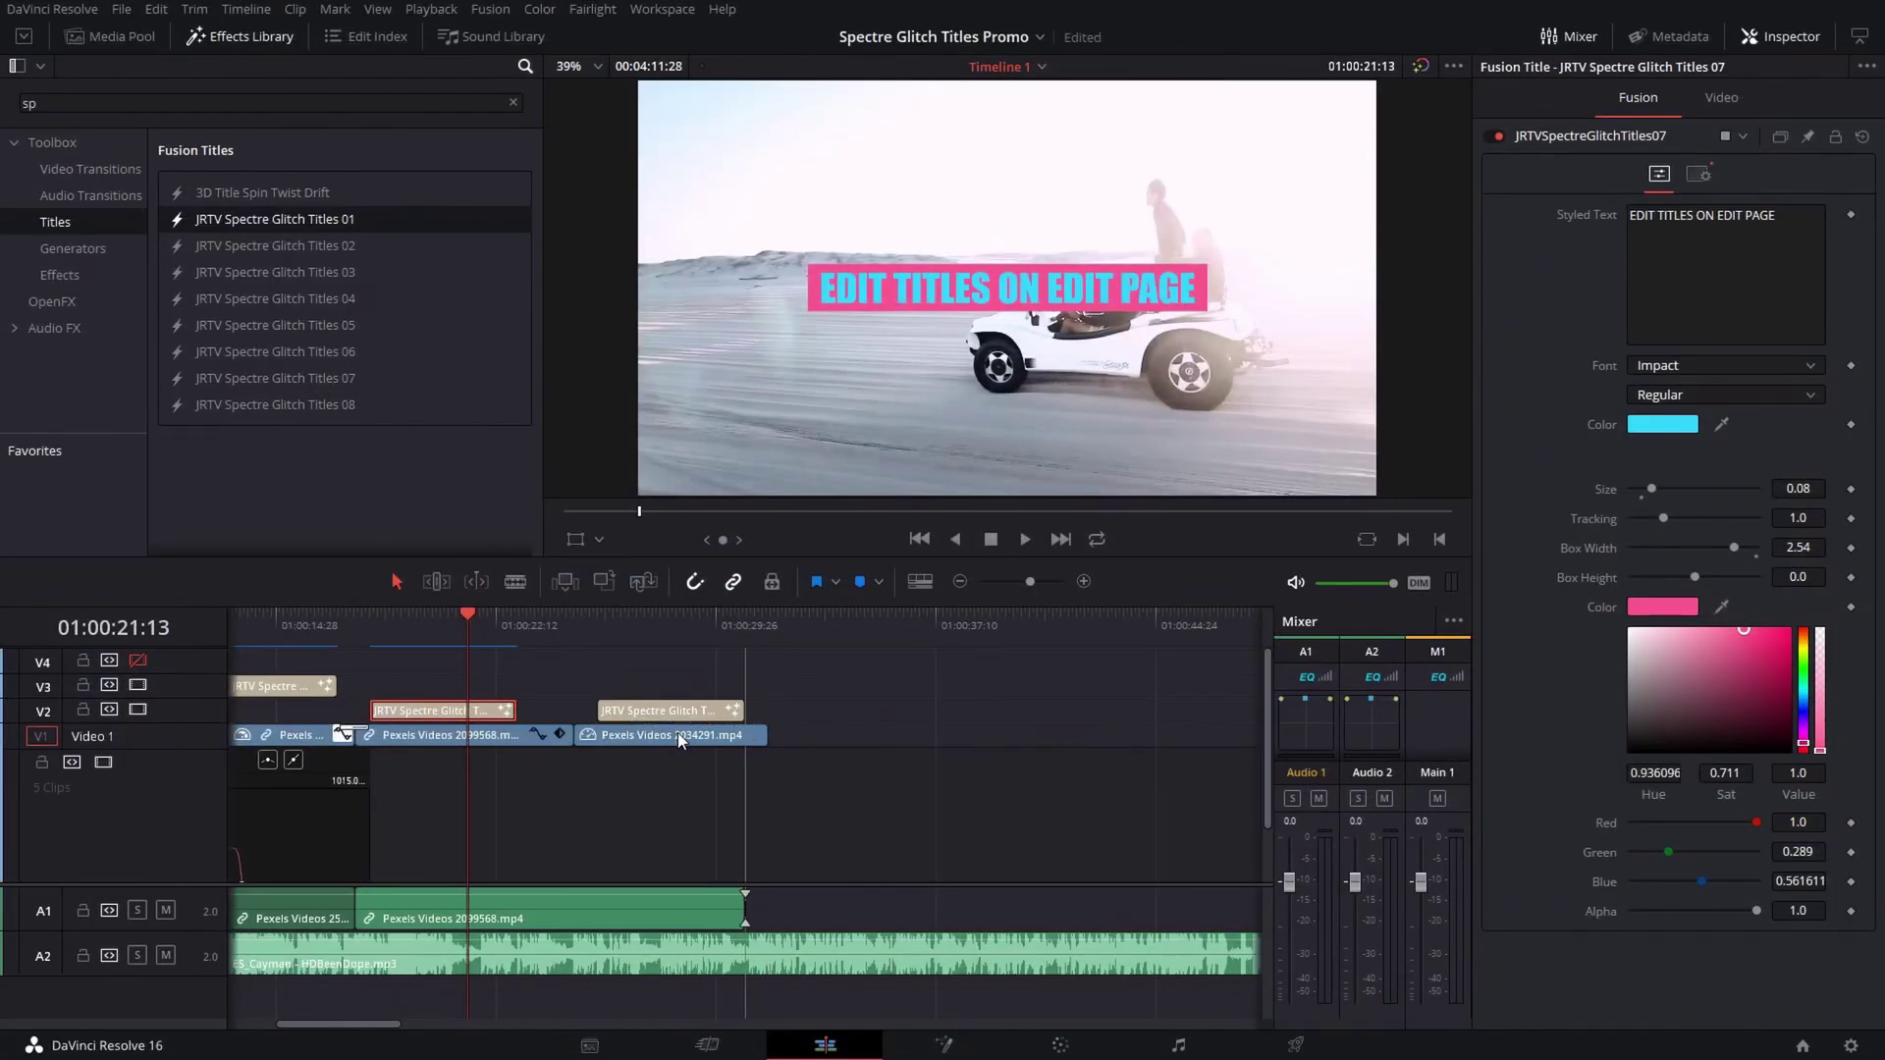
left_click(677, 732)
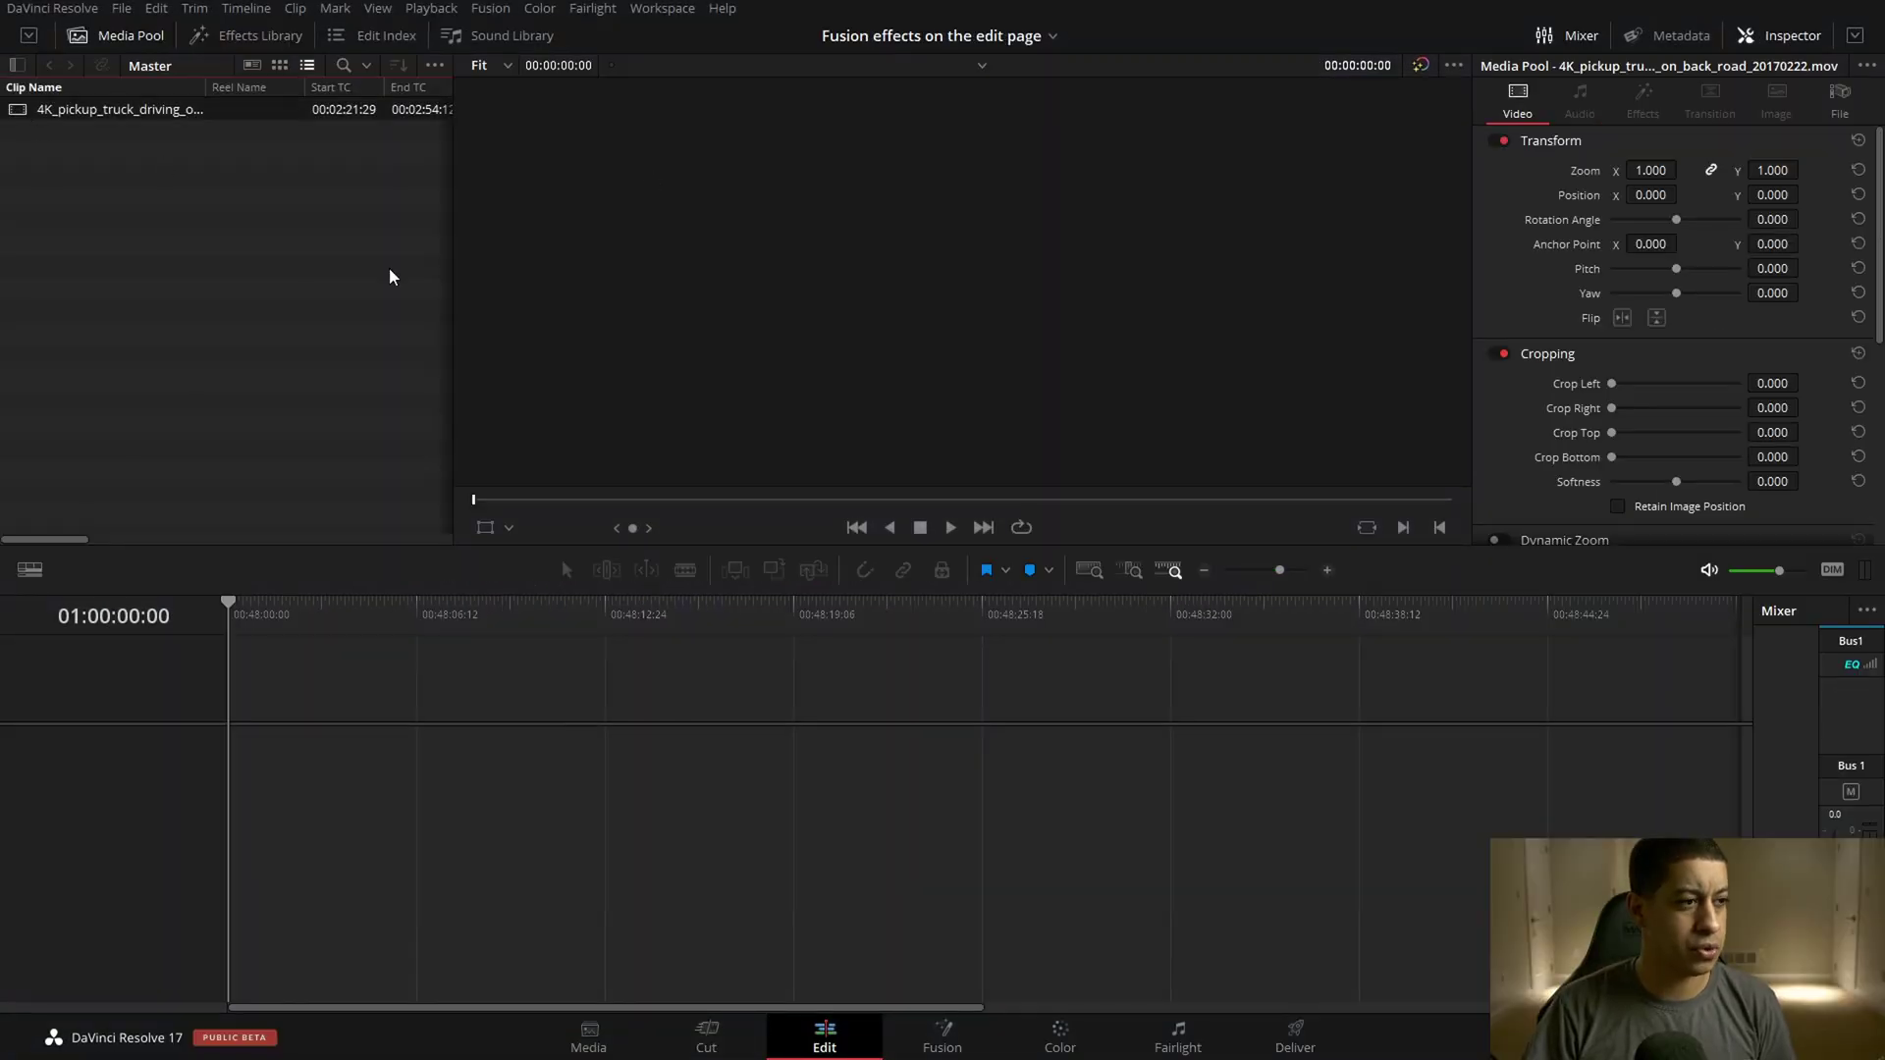
Create a timeline from the 4K pickup truck clip and select the clip with the playhead at 01:00:11:05.
left_click_drag(389, 277, 370, 703)
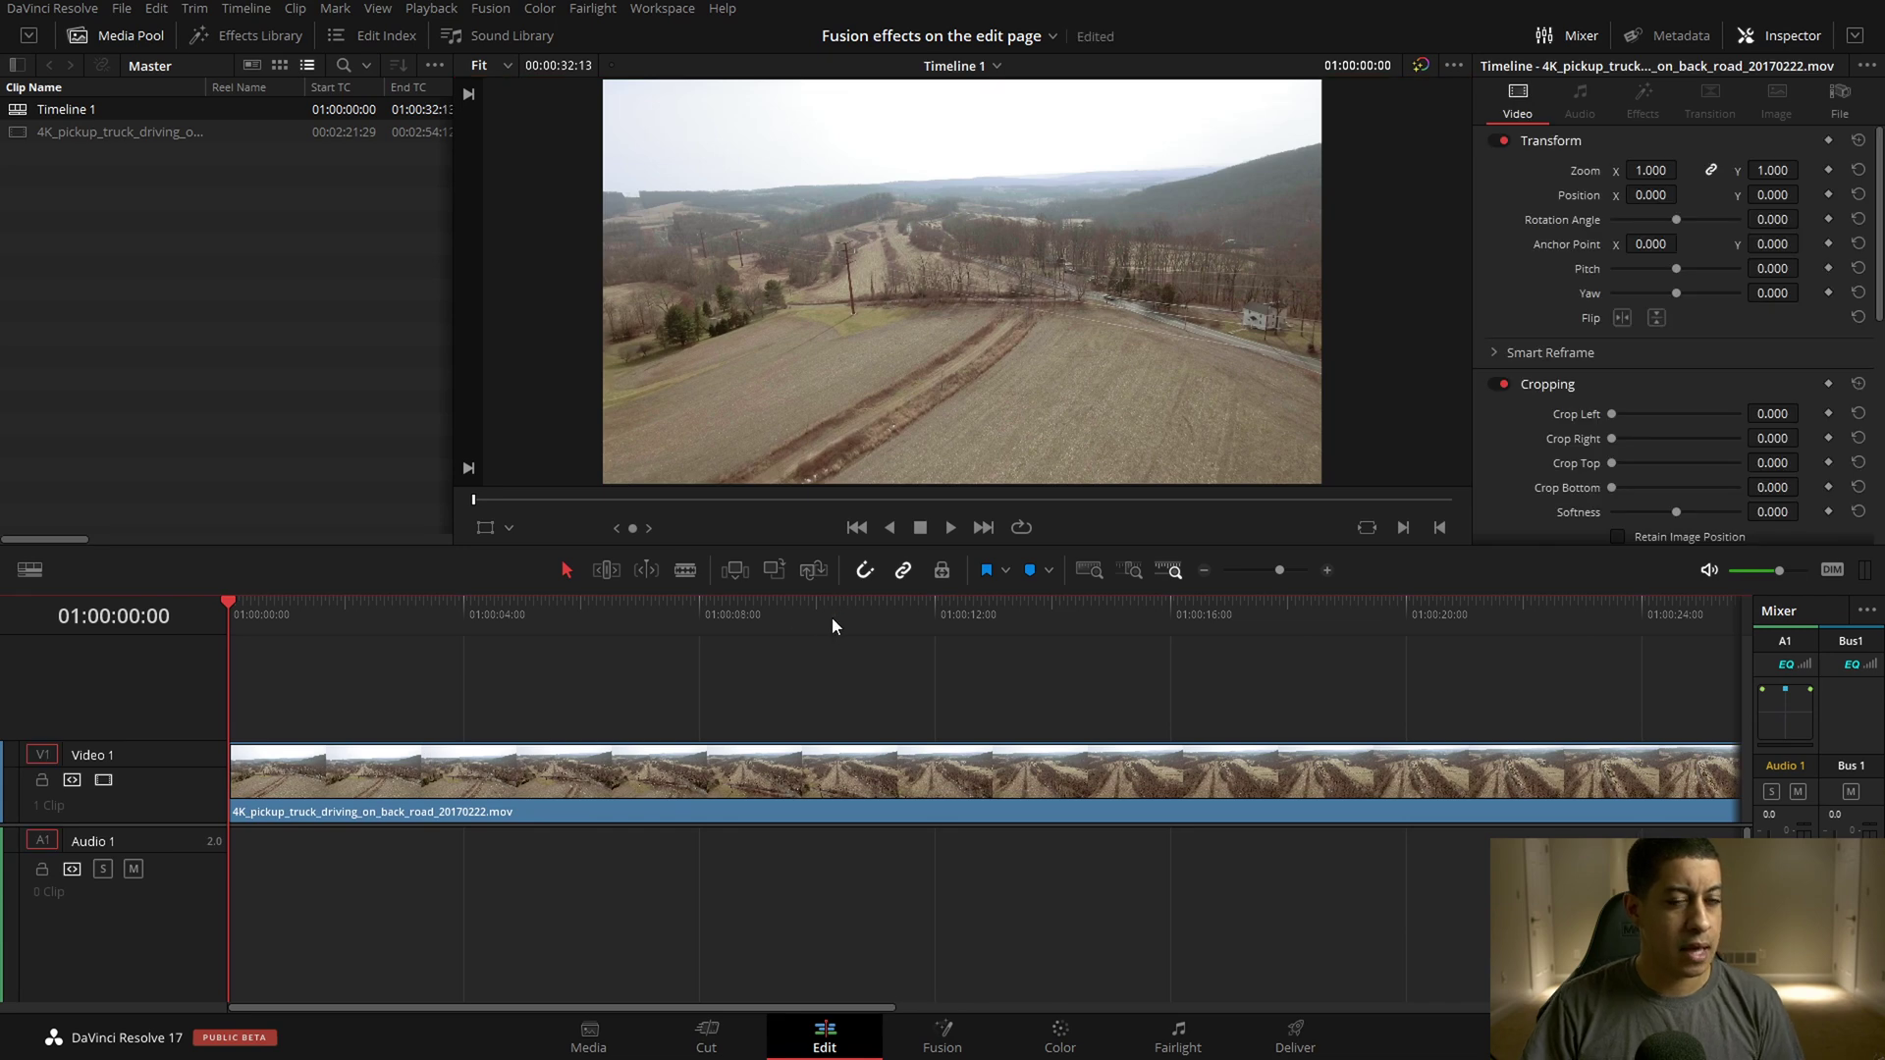
left_click(885, 614)
left_click(992, 775)
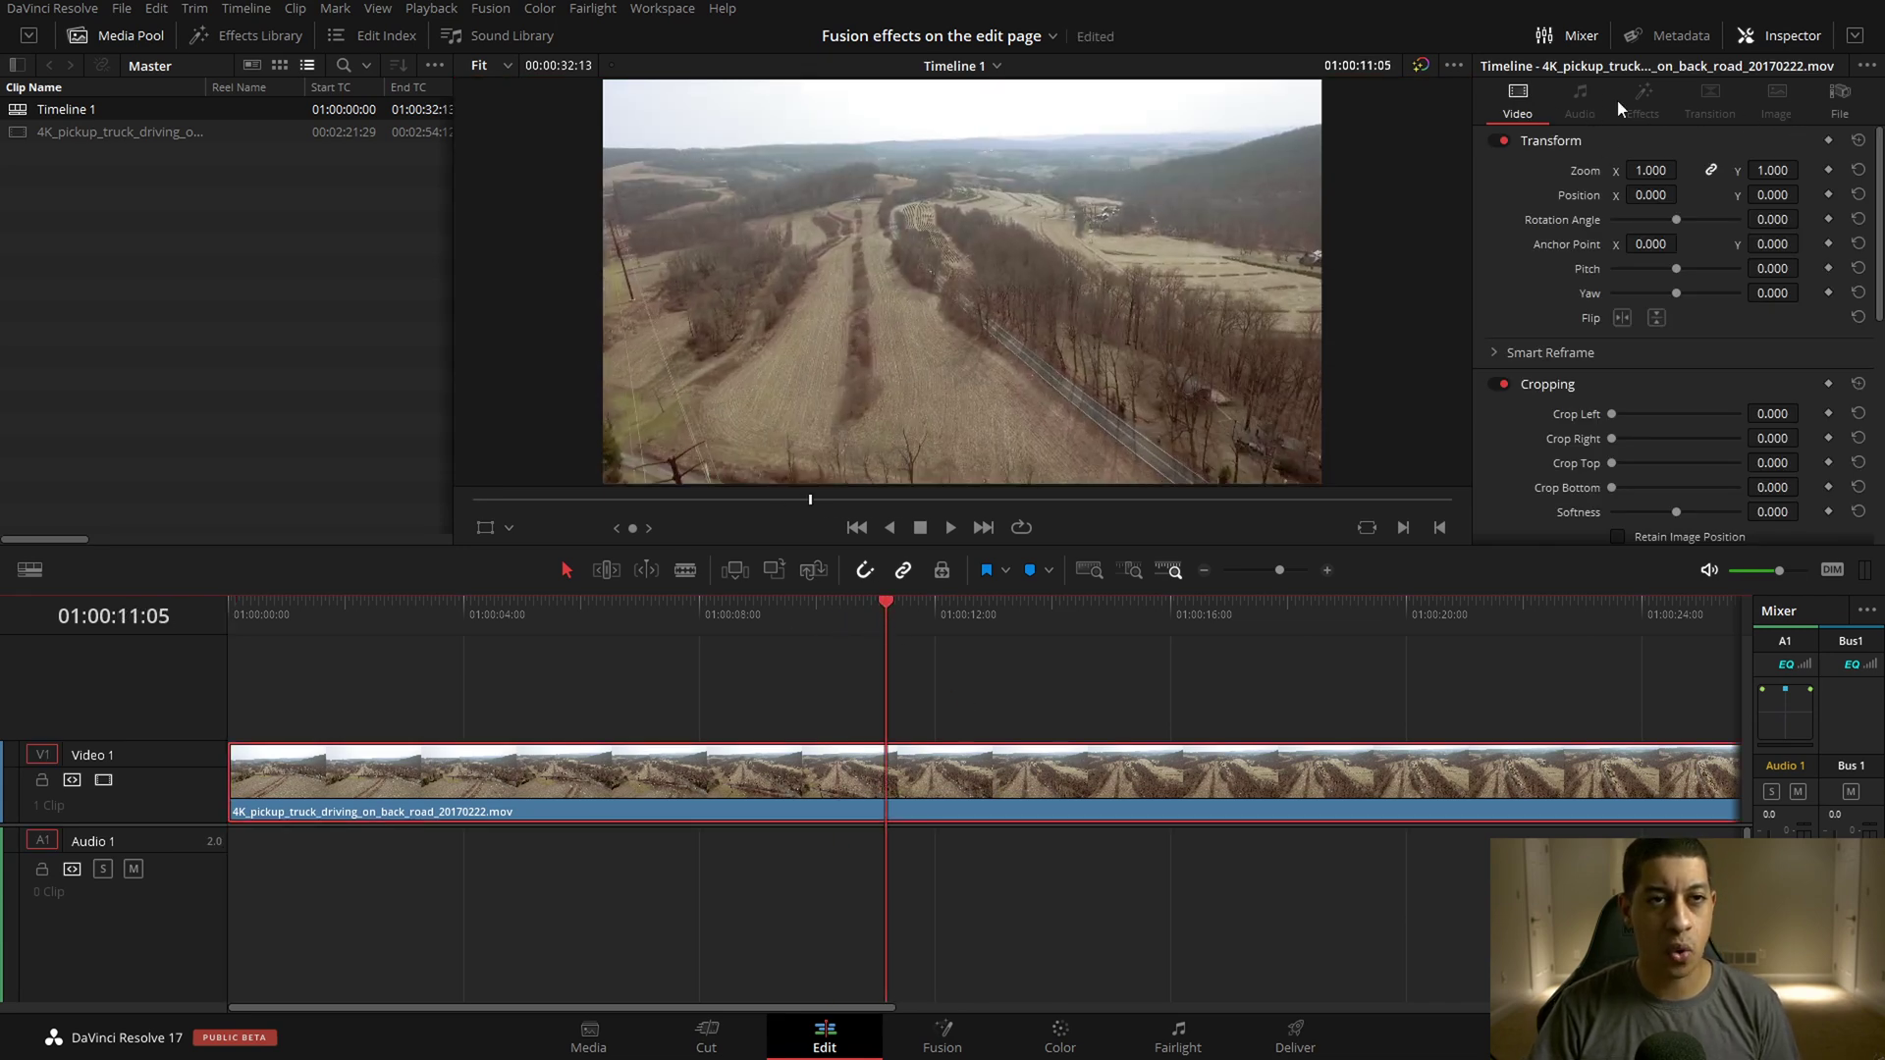
Expand the Inspector to full height and try its category headers as icons only and labels only before restoring icons with labels.
left_click(1854, 35)
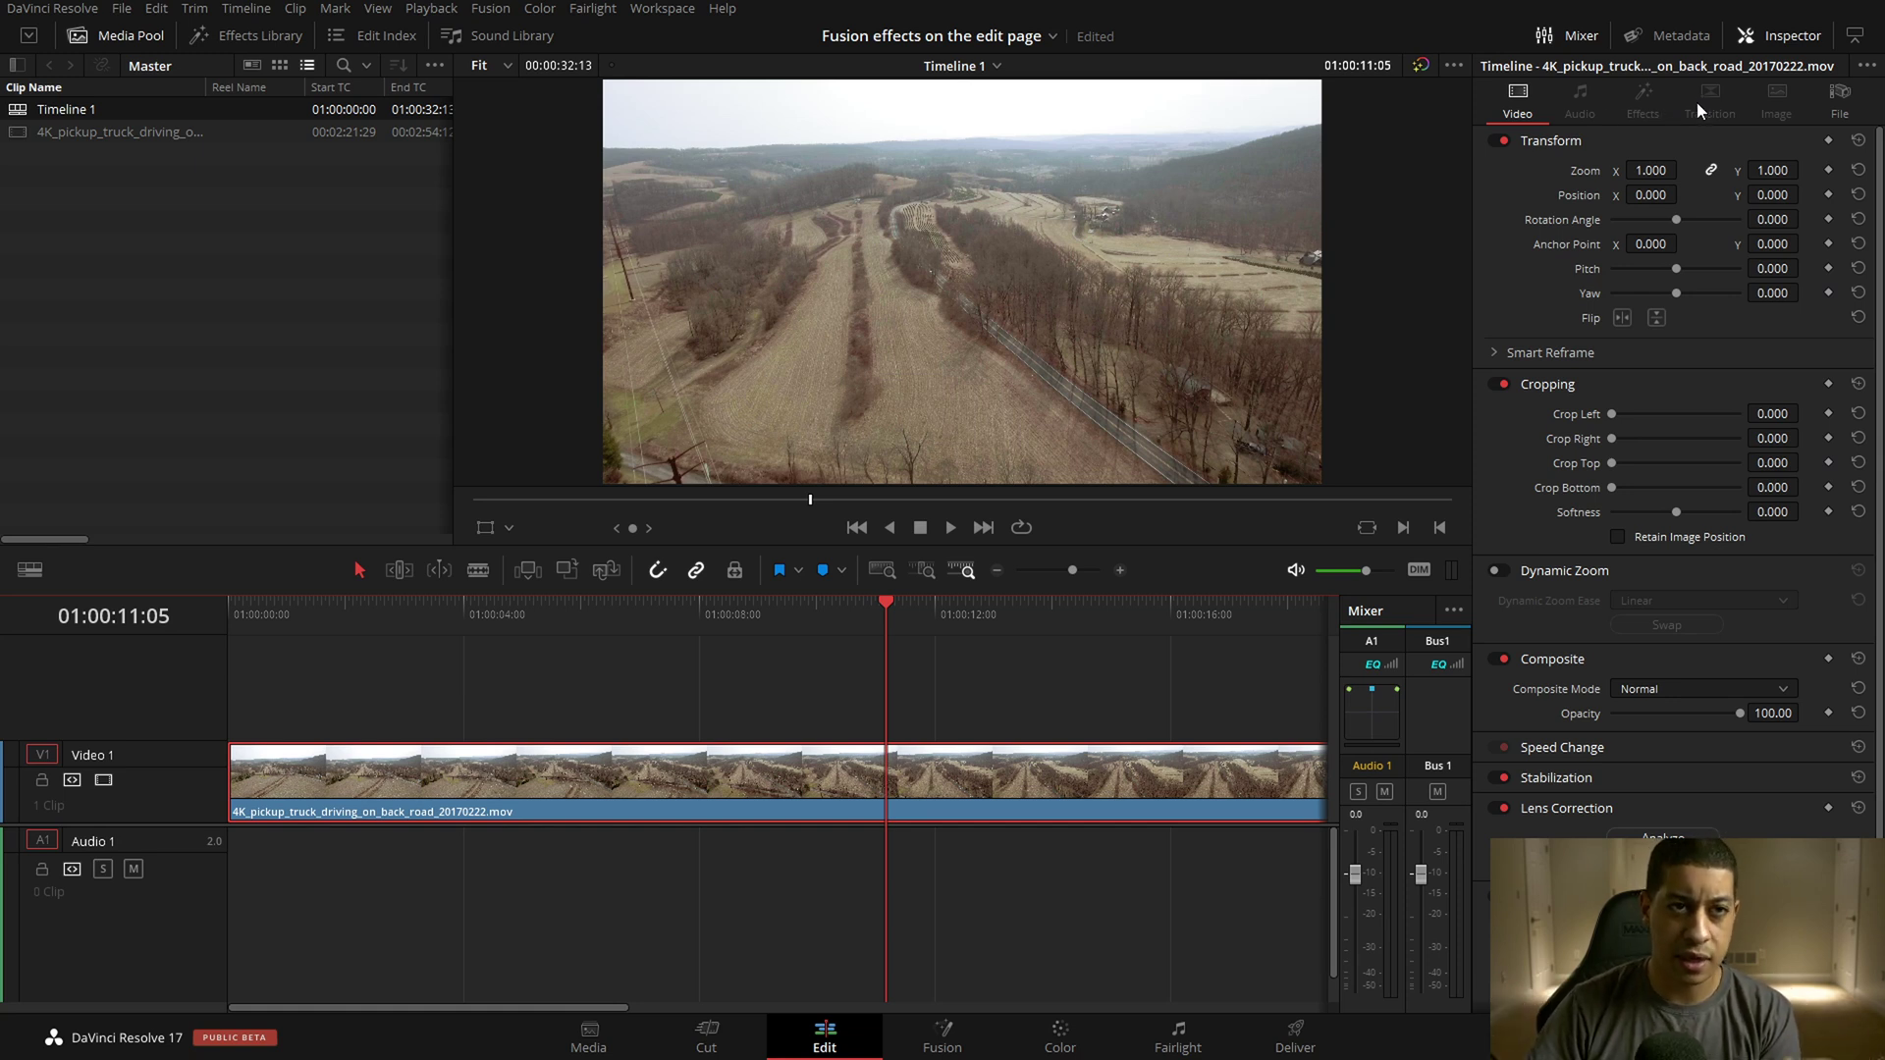
right_click(1600, 103)
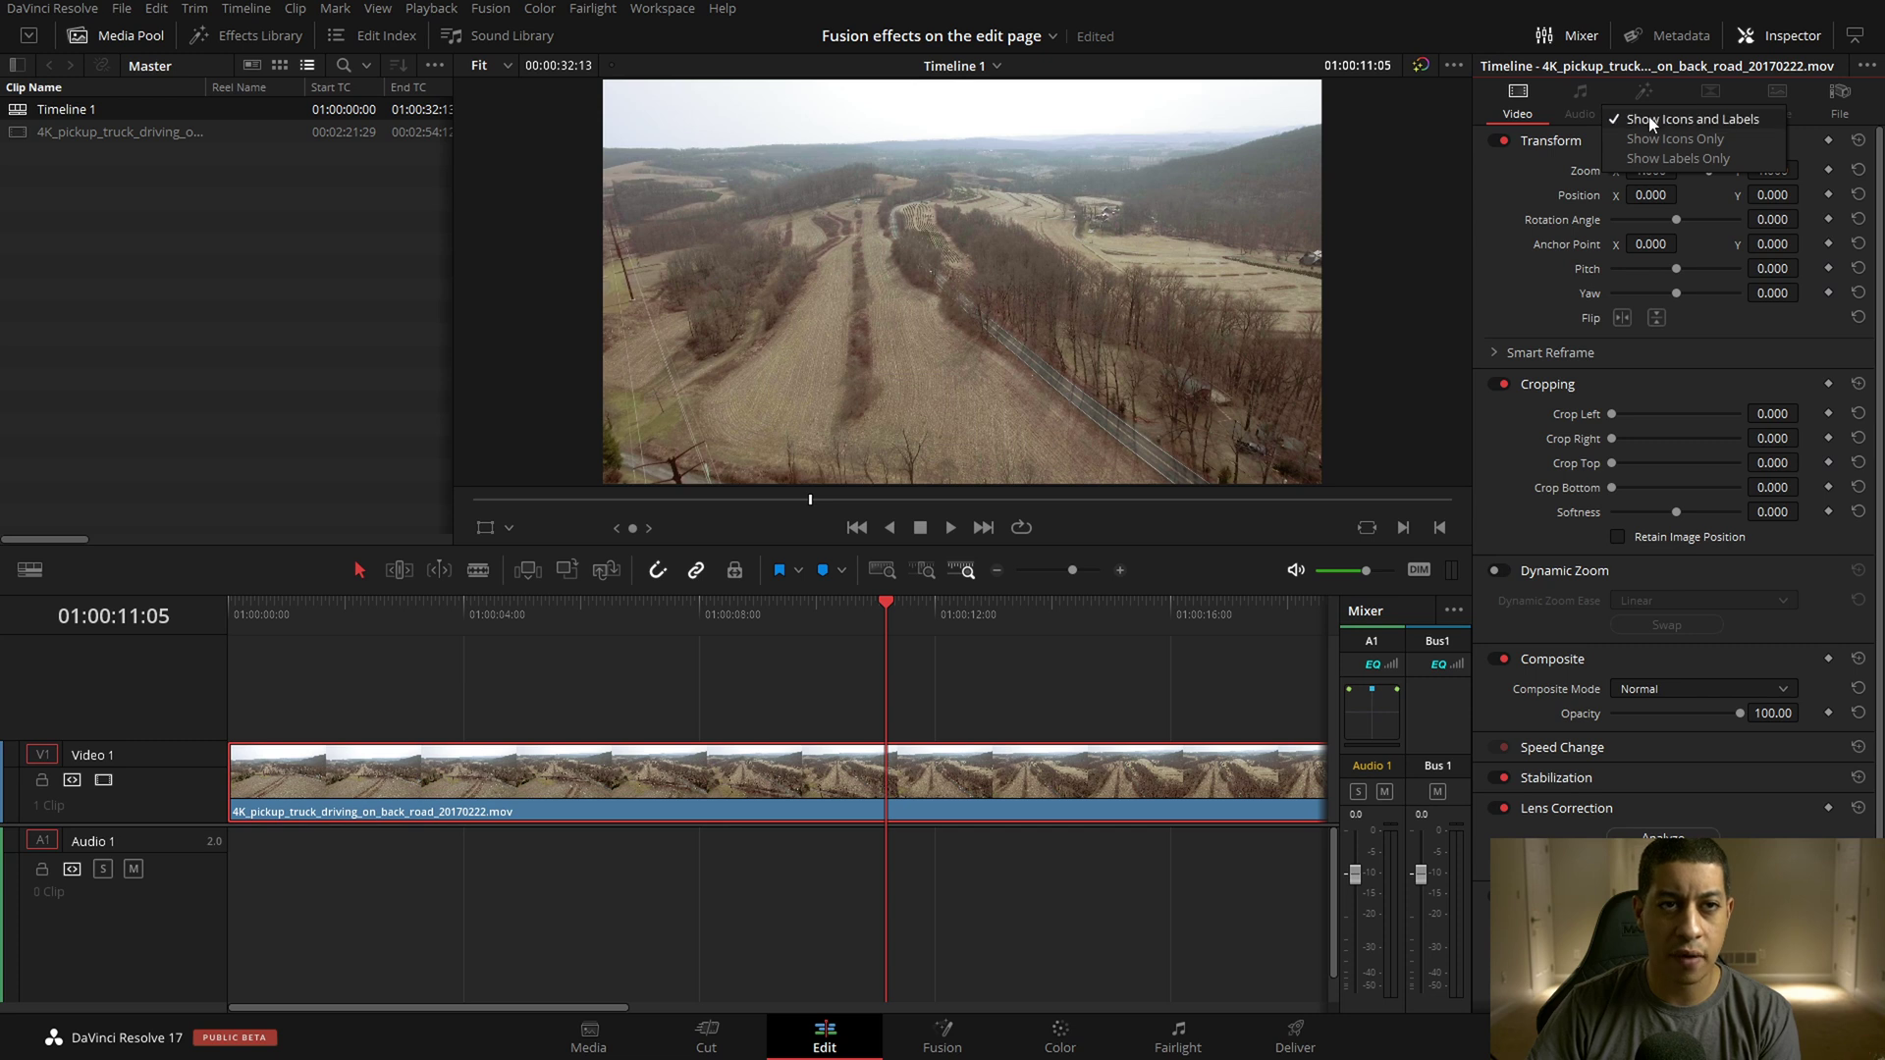
left_click(1730, 144)
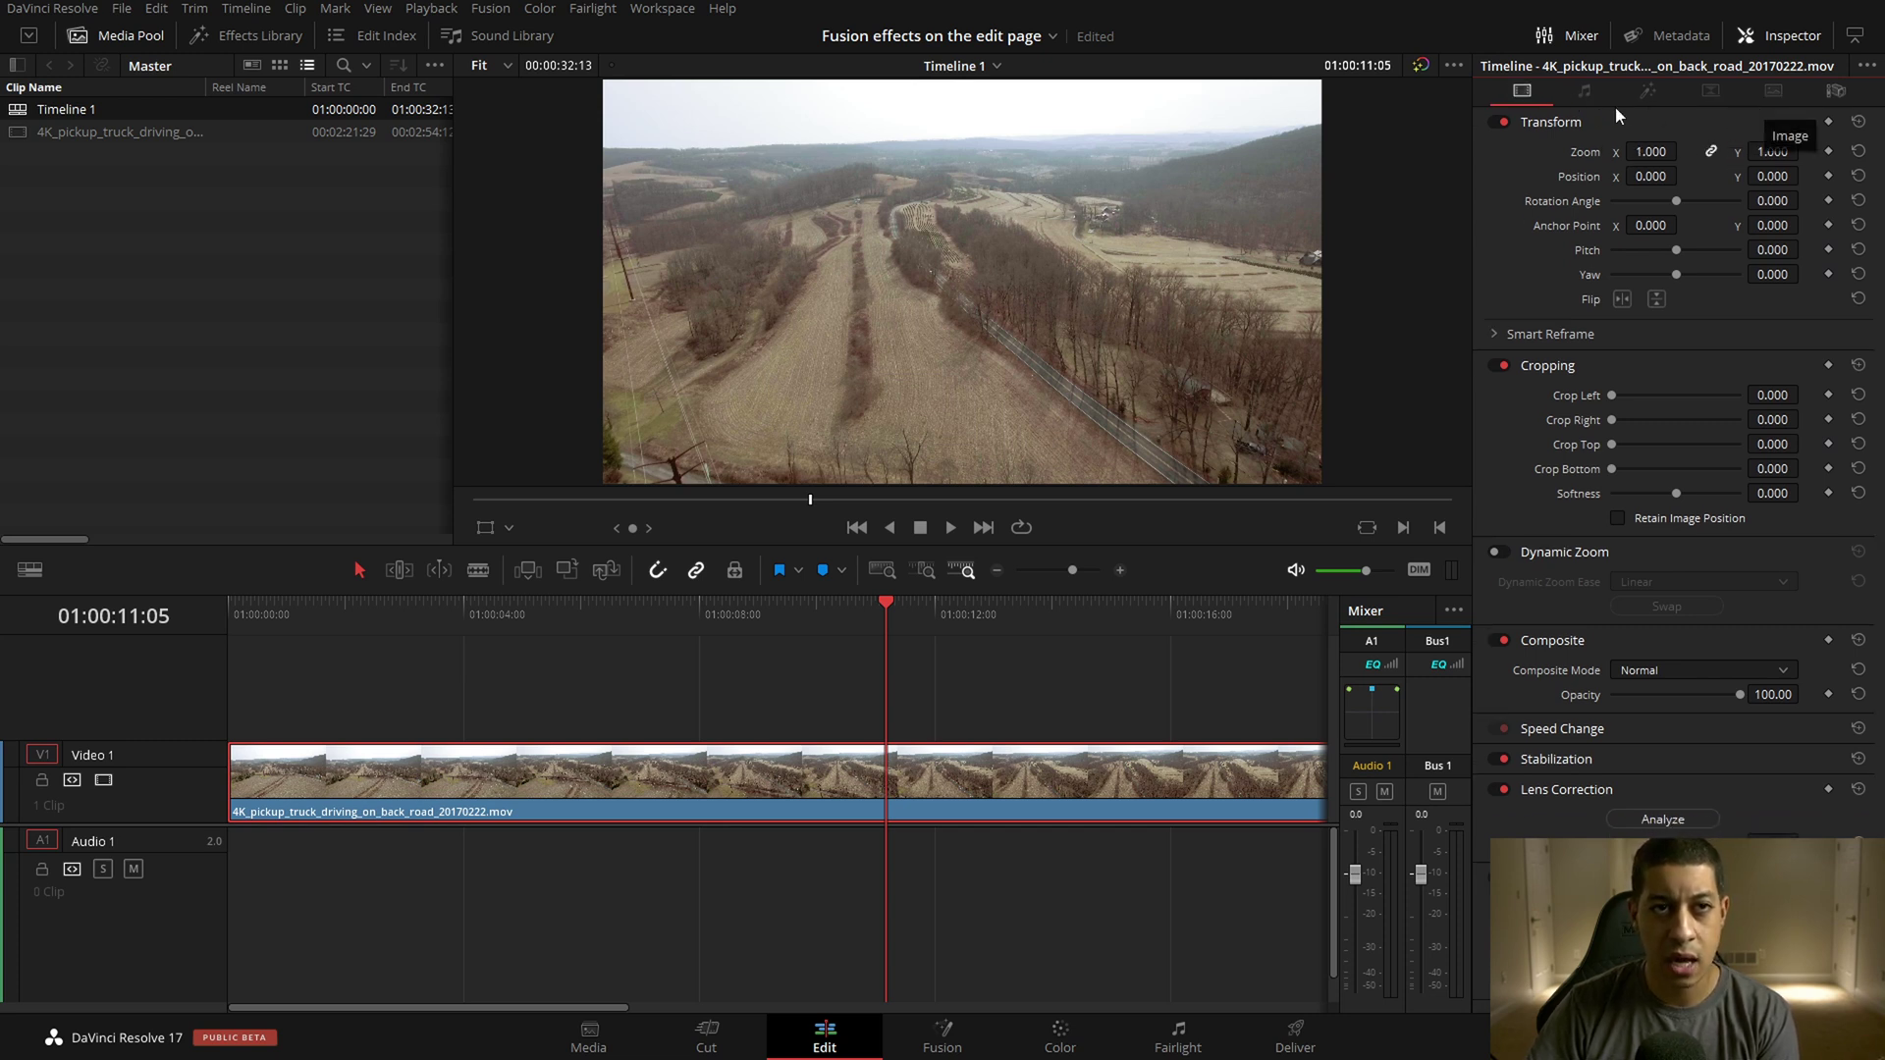
right_click(1762, 119)
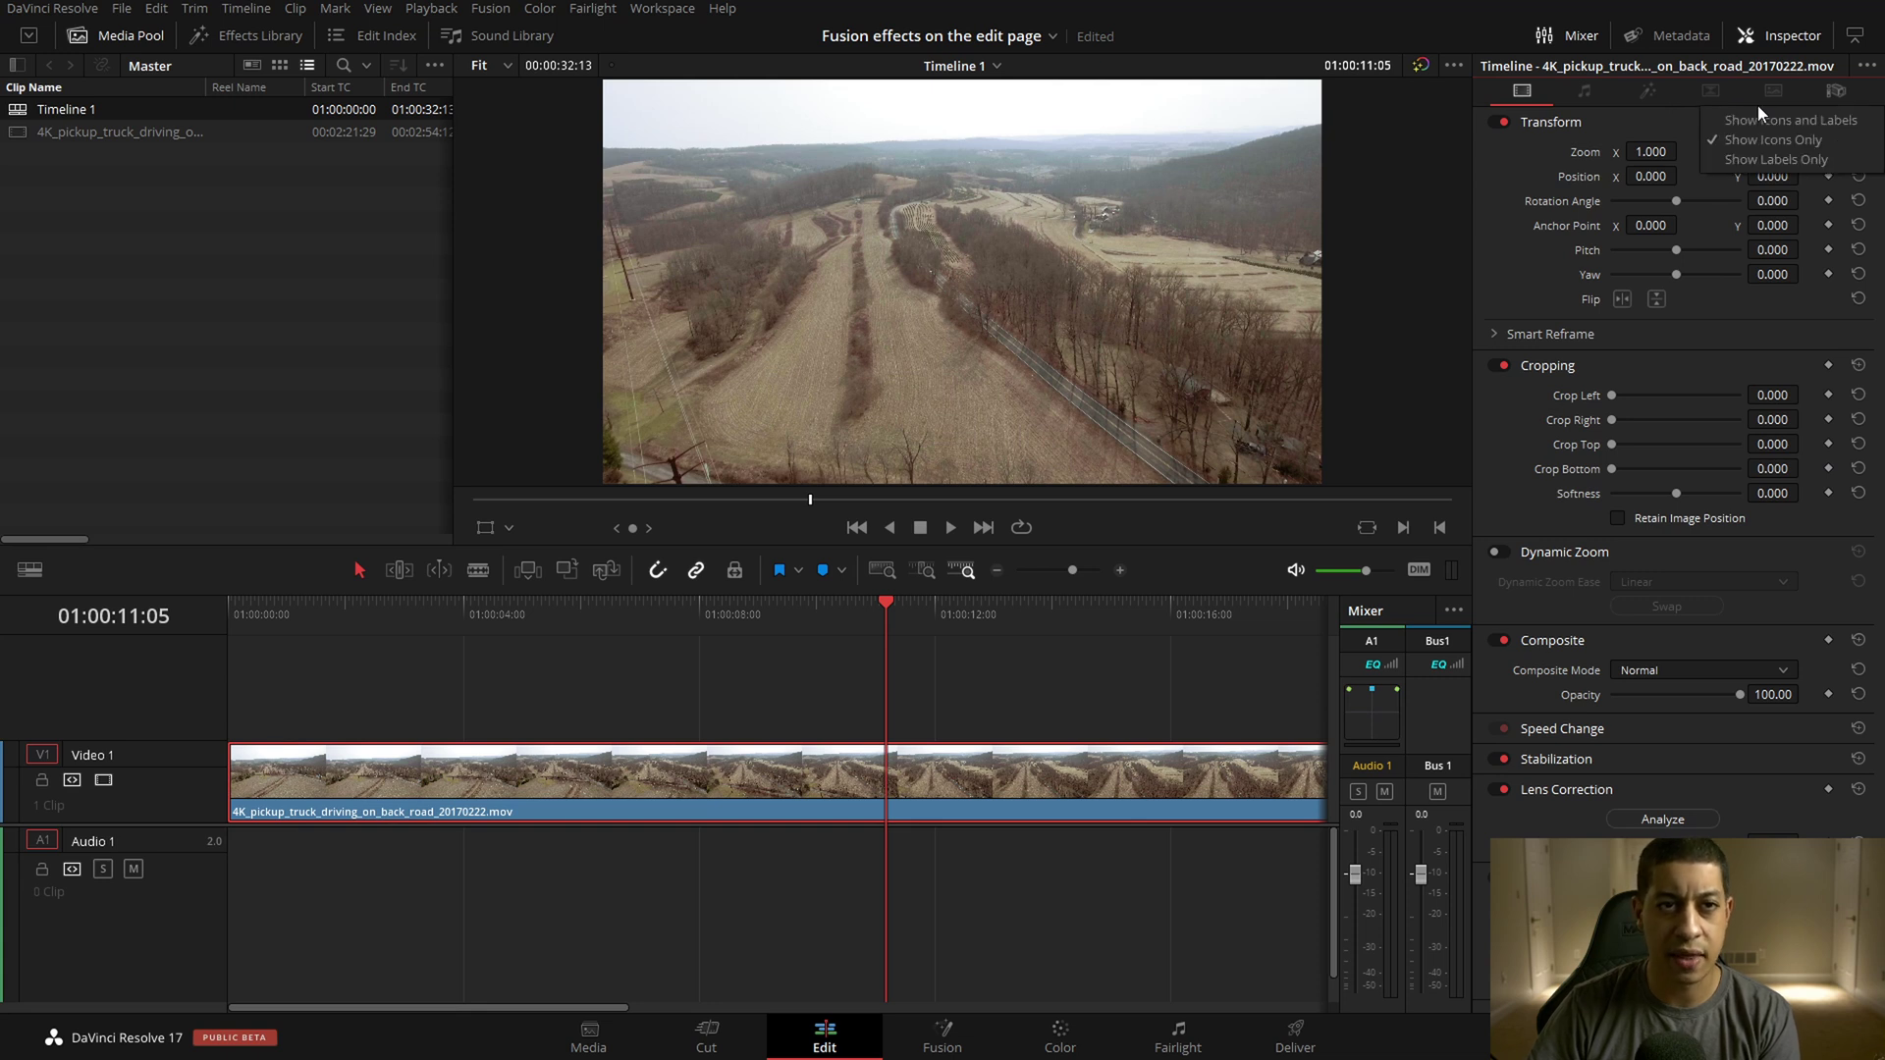
left_click(1781, 171)
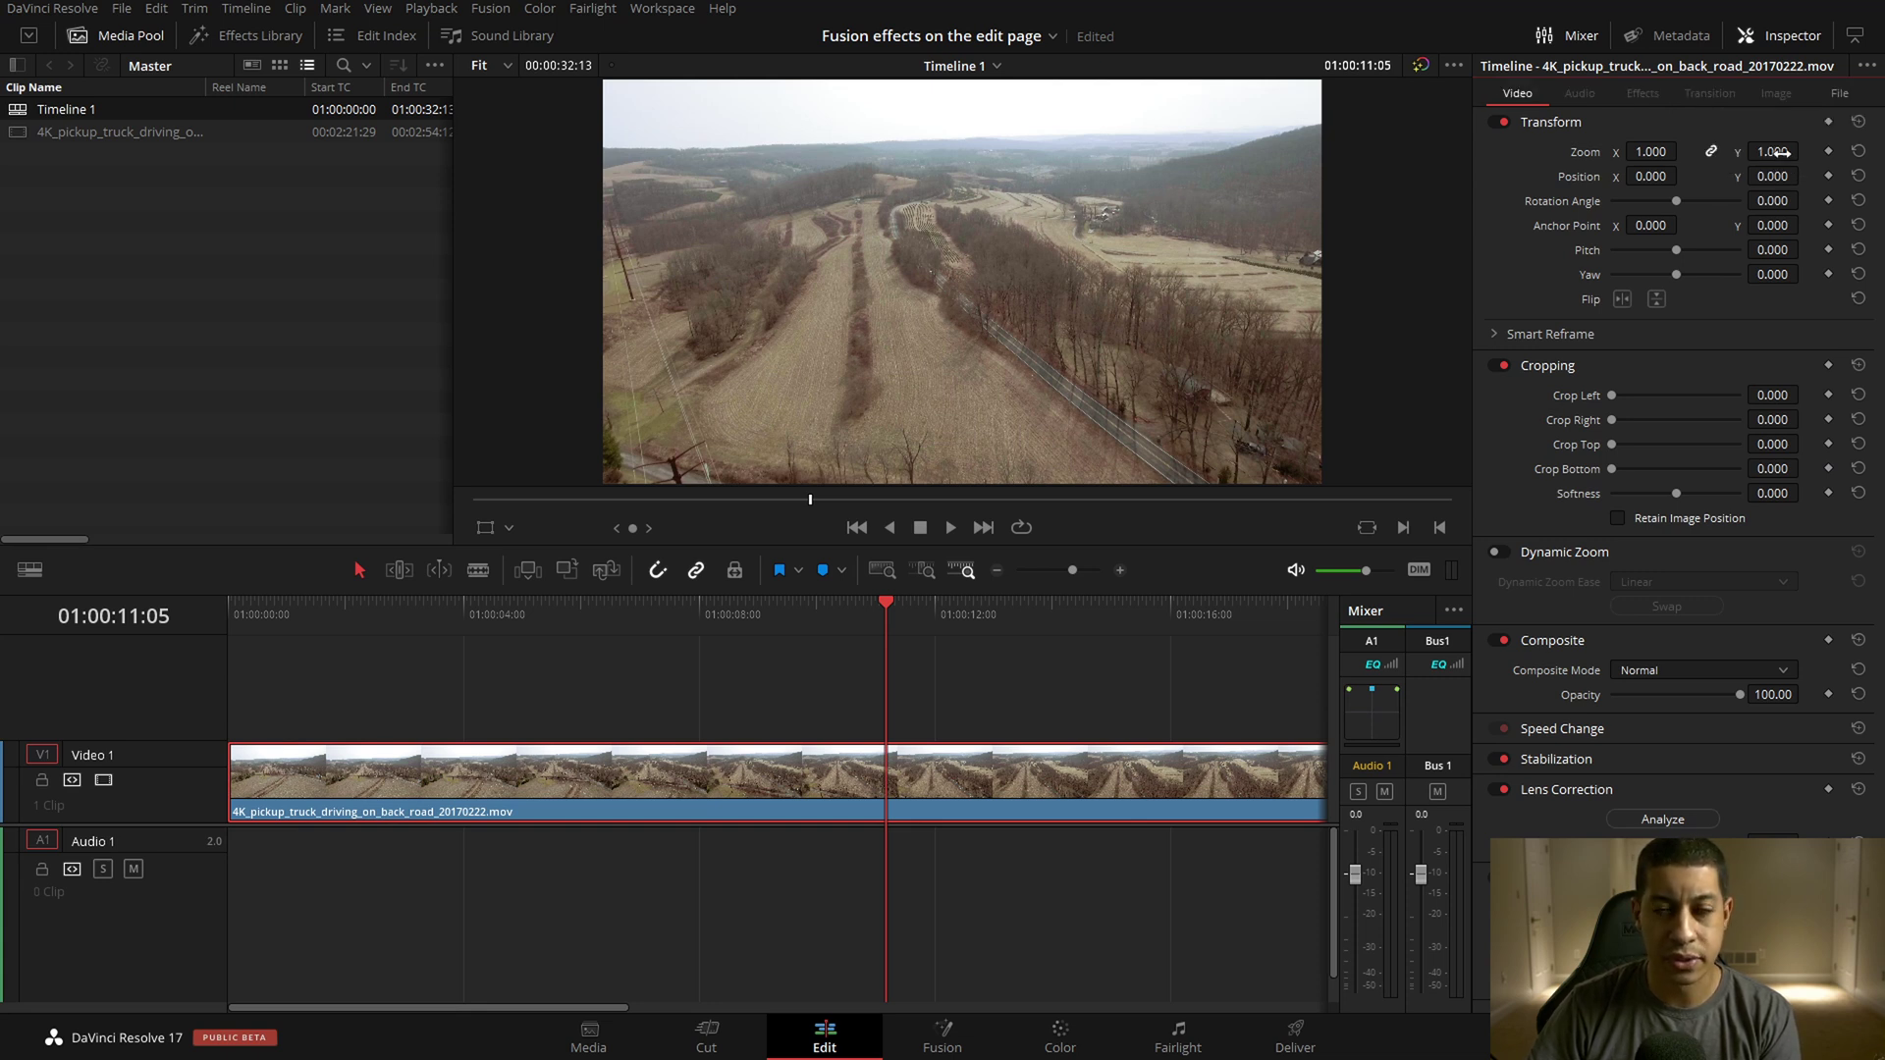
right_click(1744, 118)
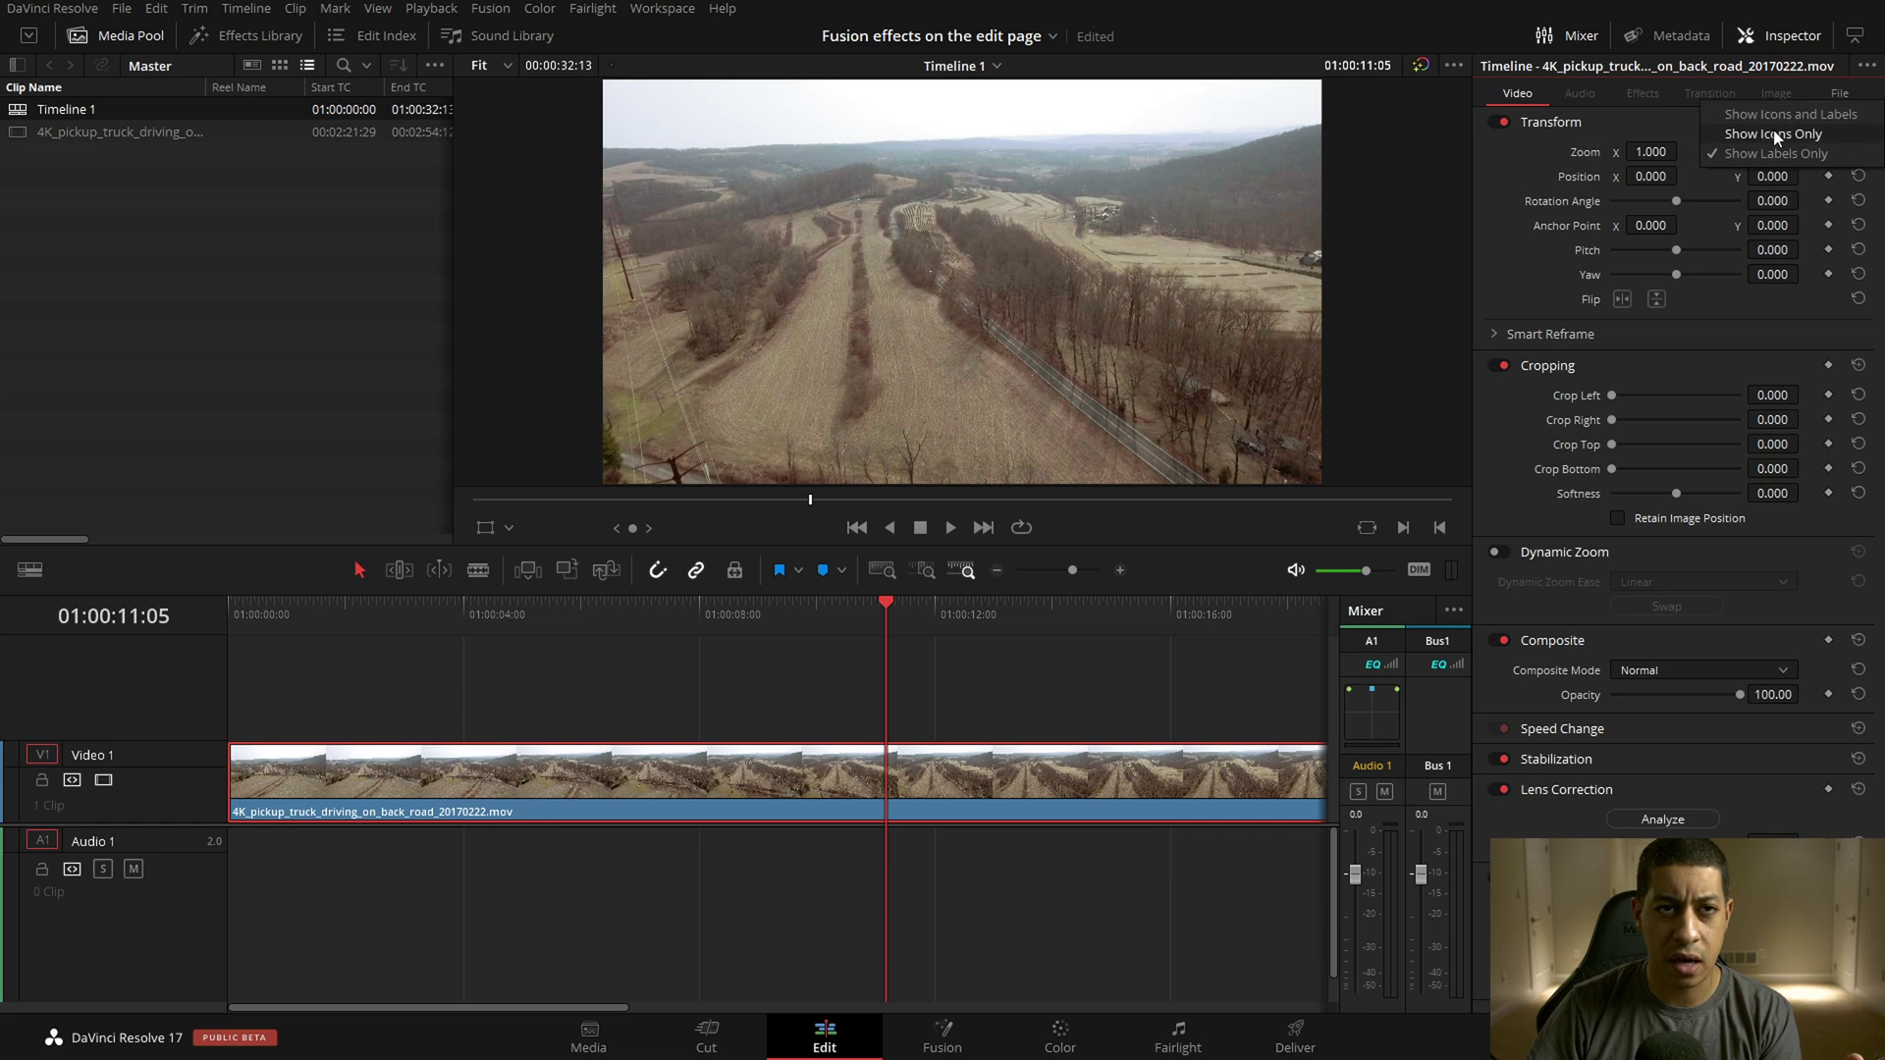
left_click(1781, 115)
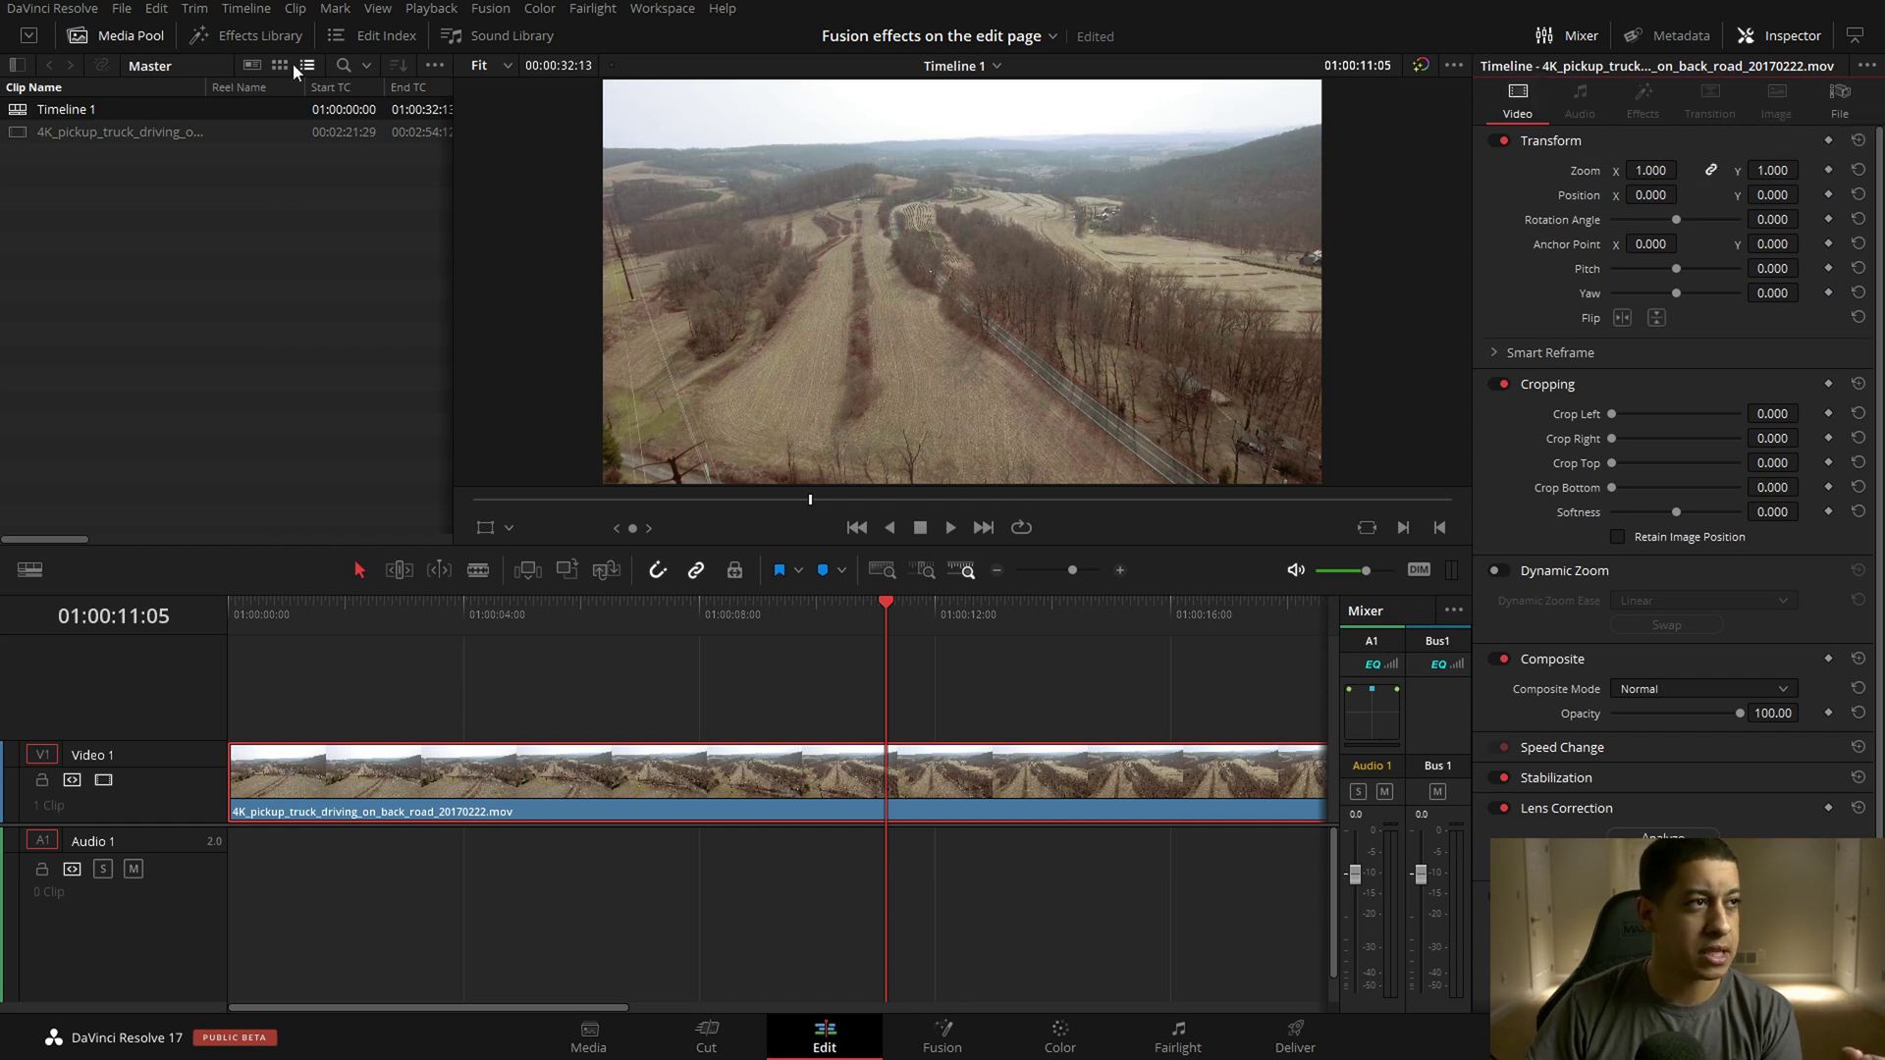
Show the Effects category of the Effects Library at full height and reduce the Inspector to half height.
left_click(246, 35)
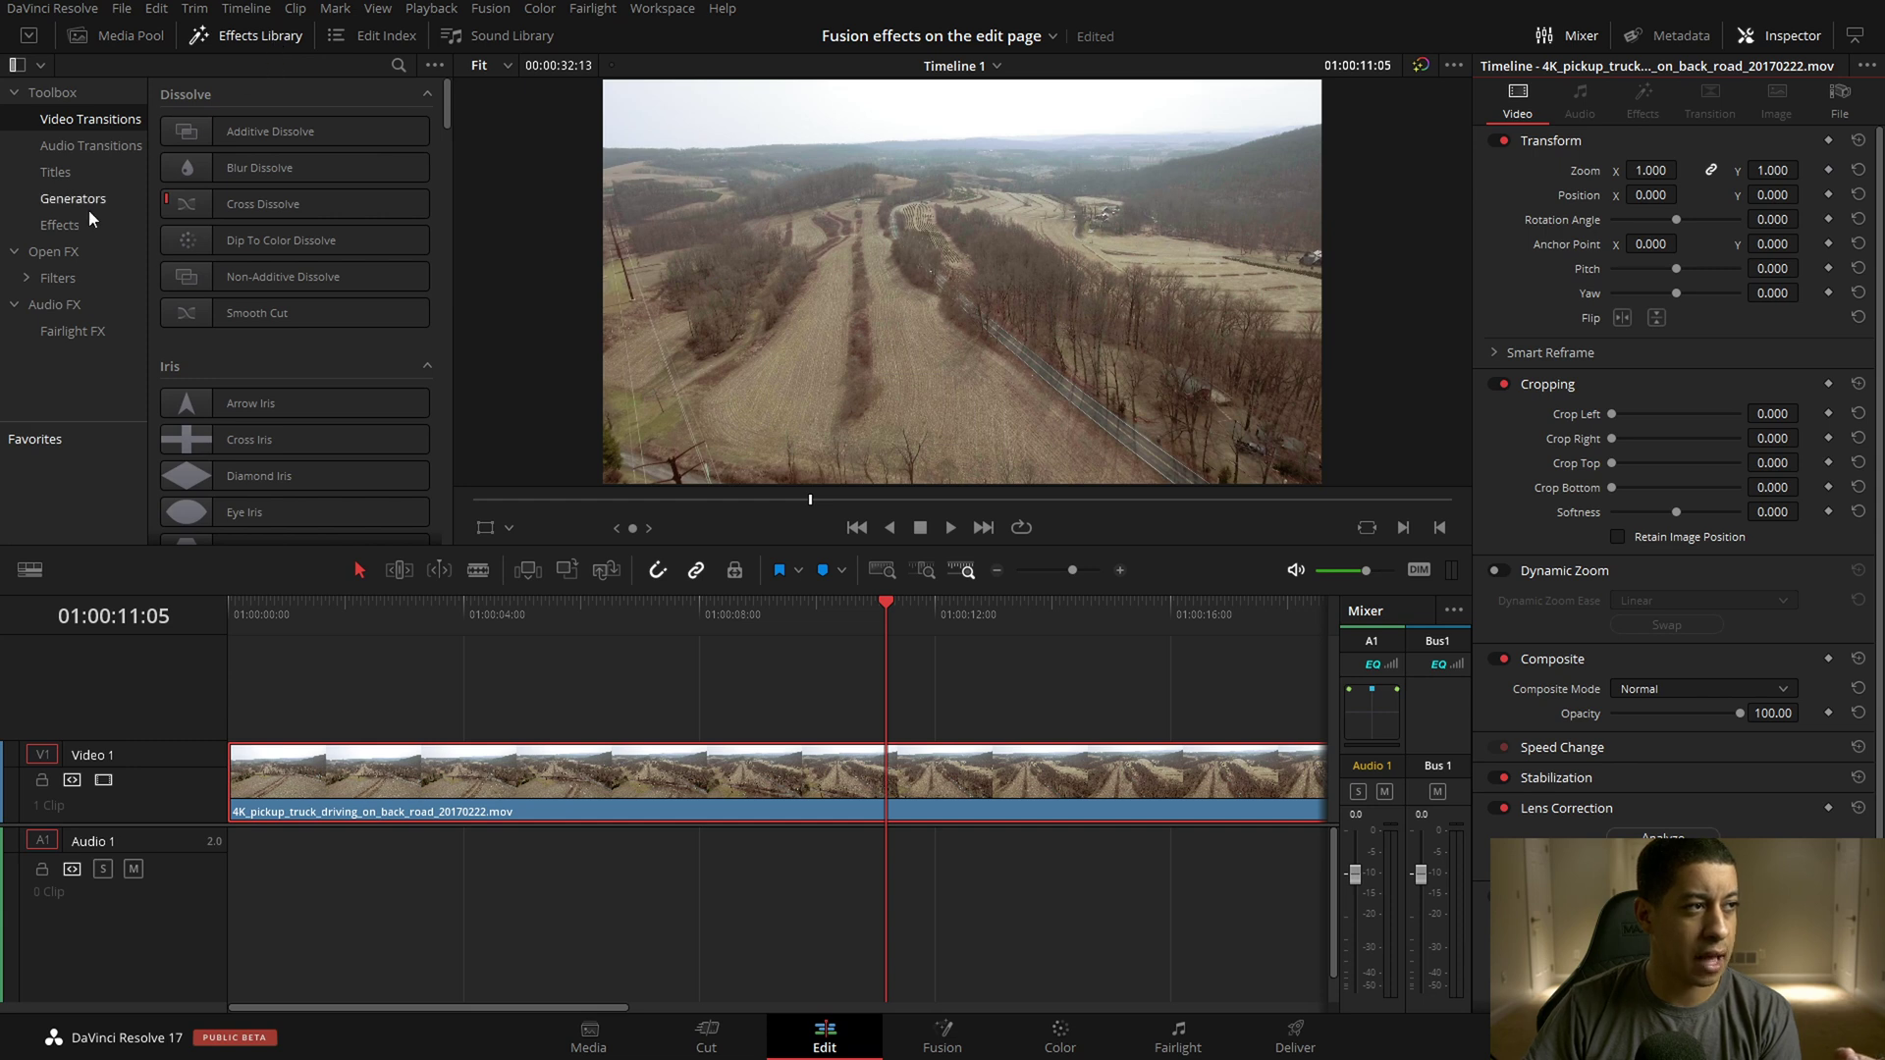
left_click(65, 224)
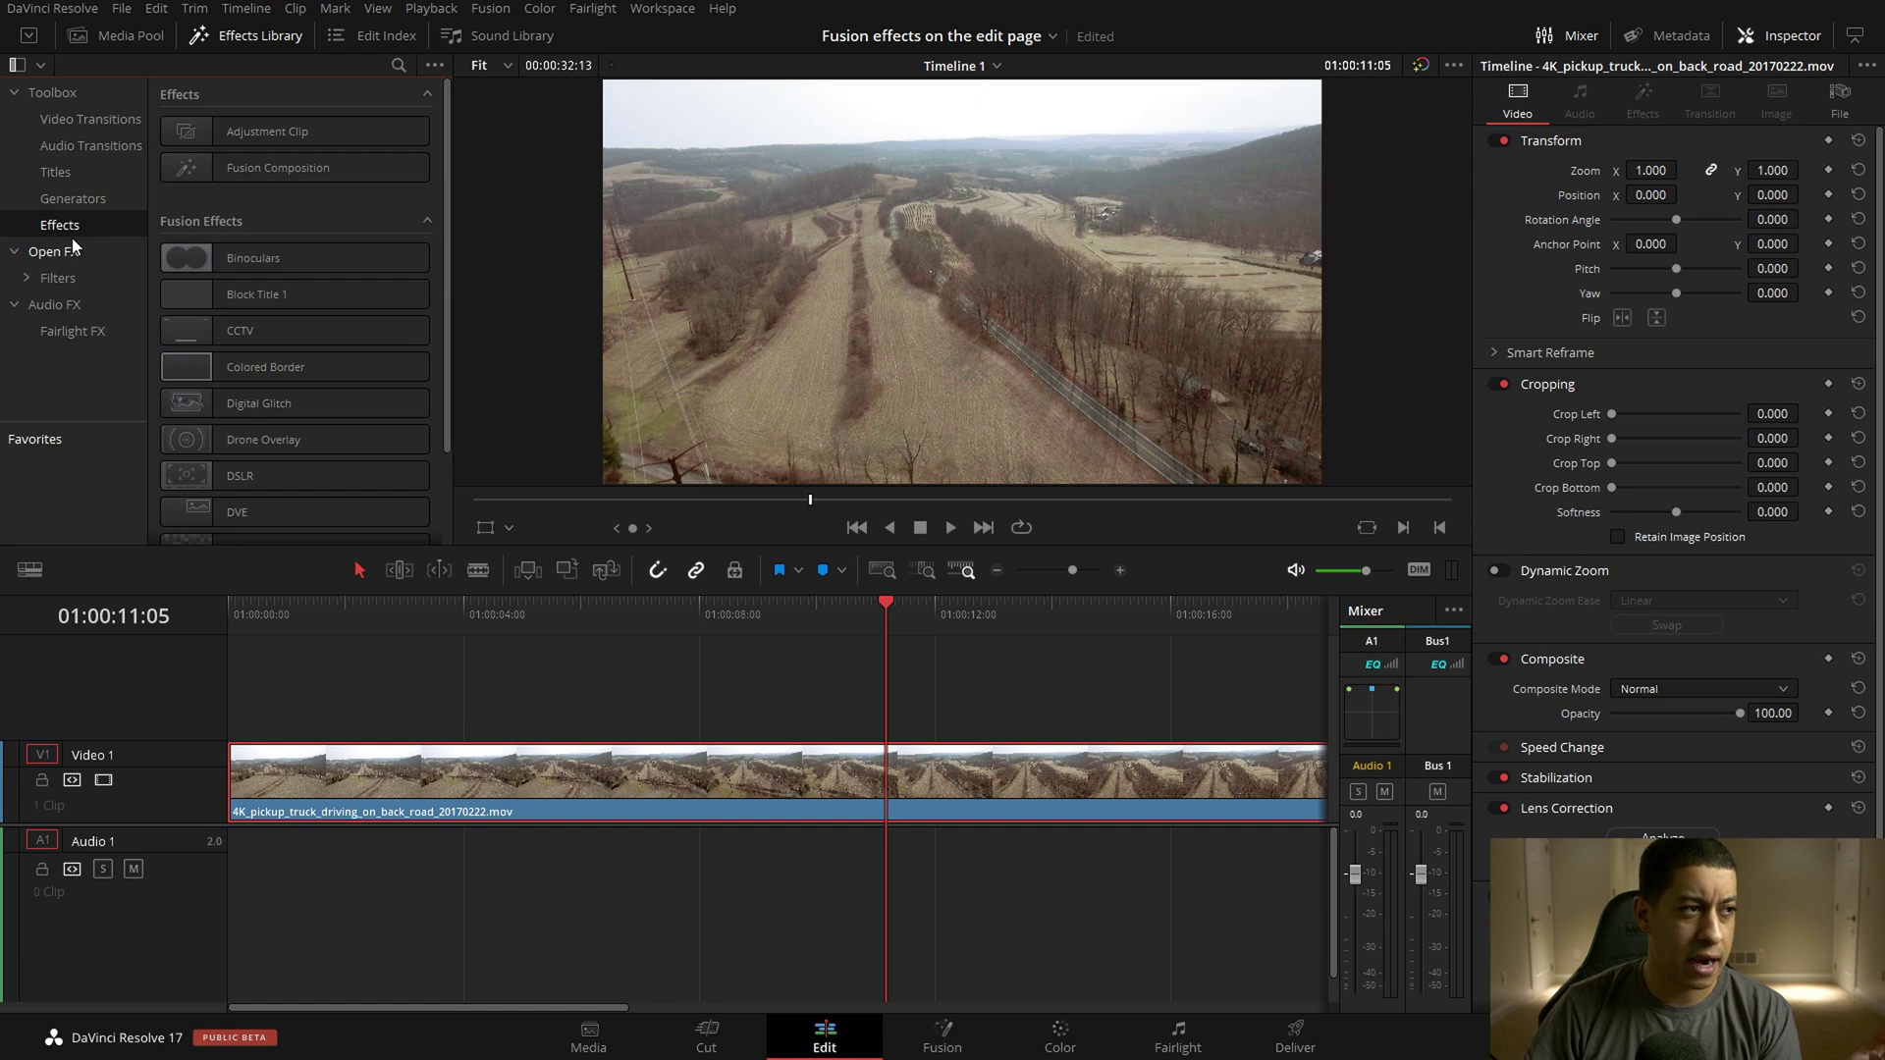
left_click(27, 39)
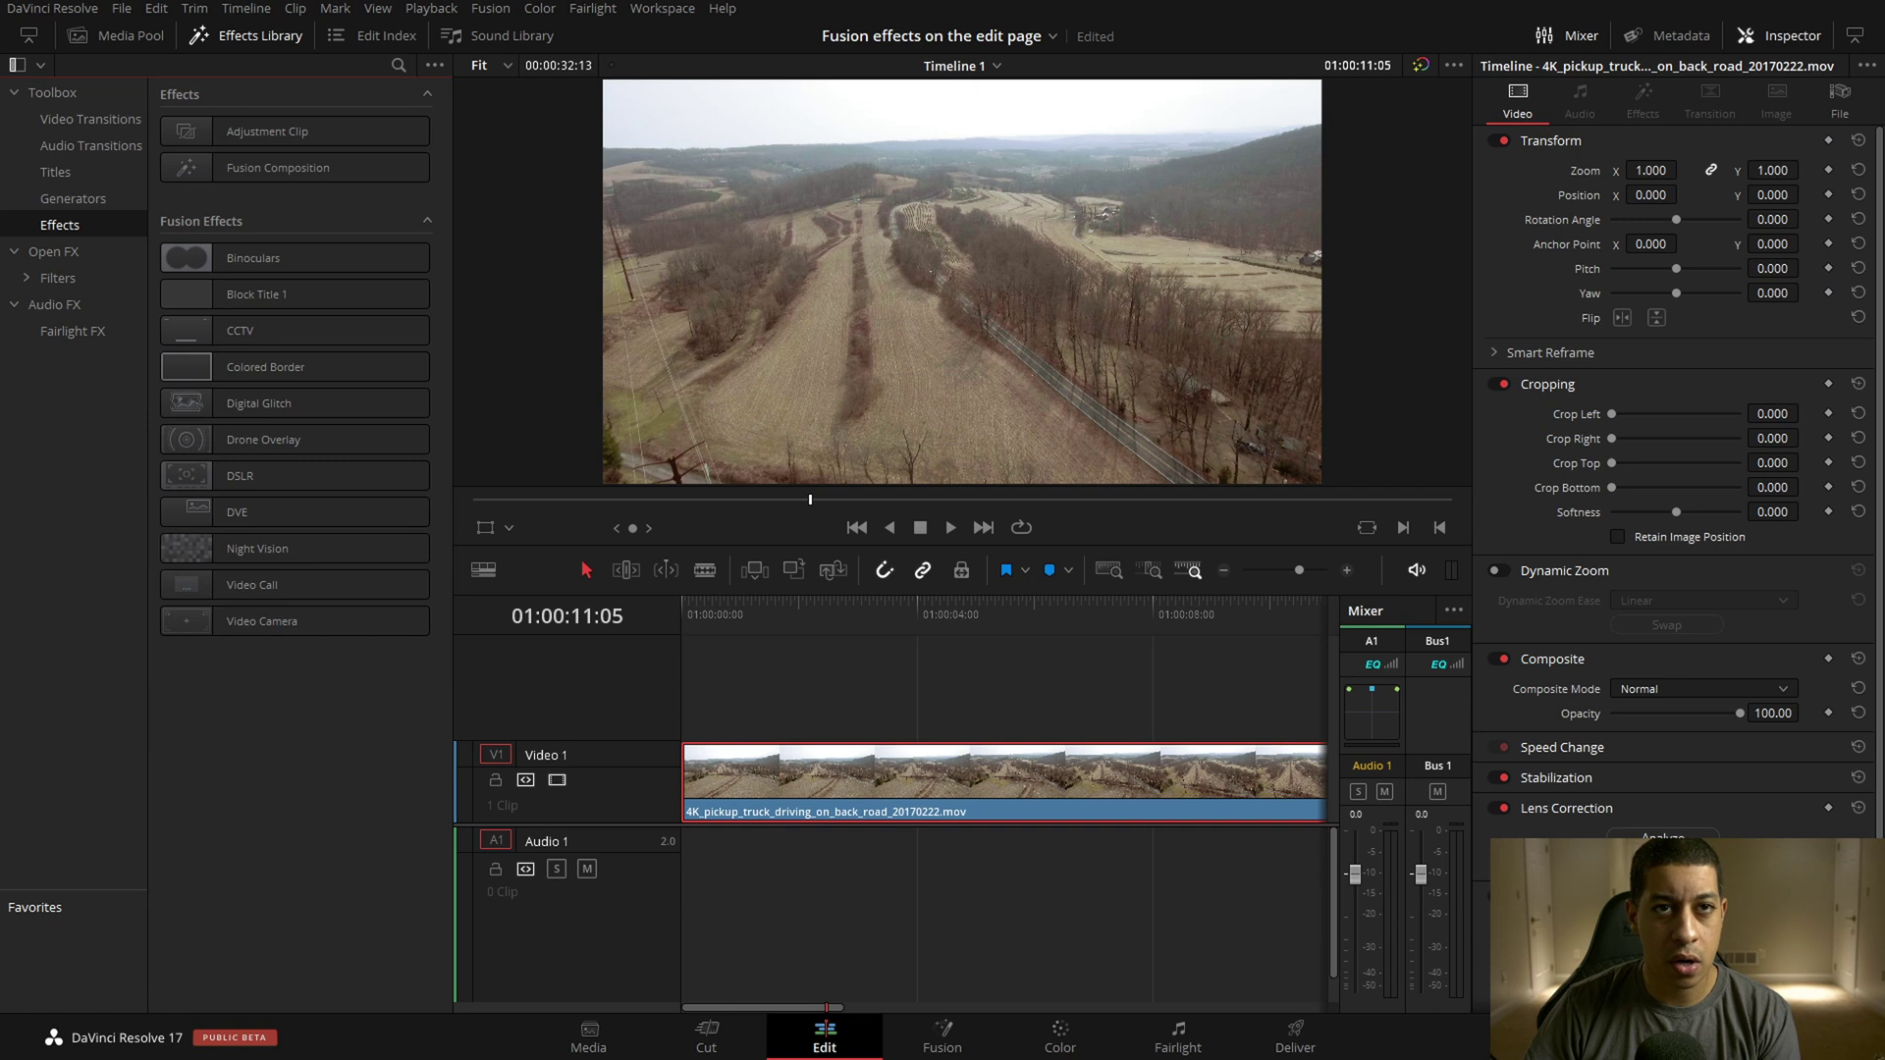
left_click(1854, 35)
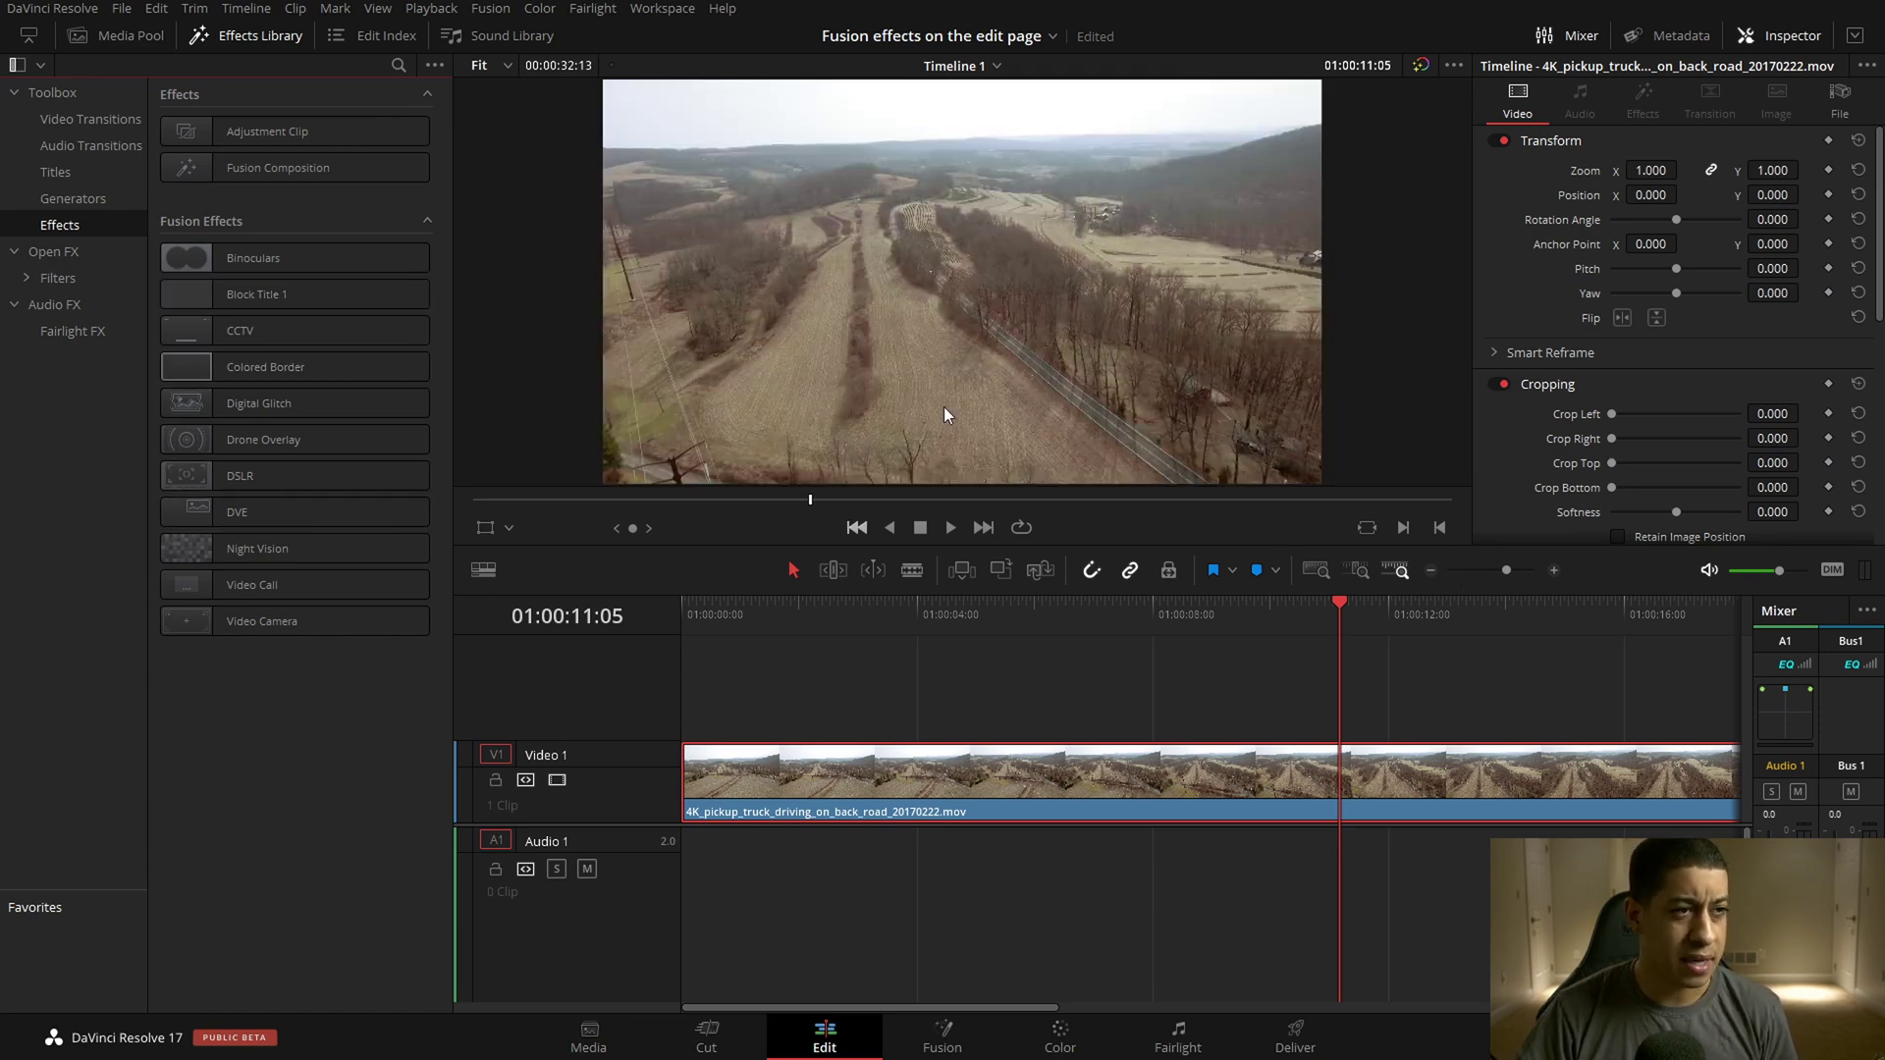
Apply the Drone Overlay Fusion effect to the pickup truck clip and preview it in the viewer at 01:00:15:18.
mouse_move(896, 501)
left_mouse_down()
mouse_move(1227, 504)
mouse_move(896, 503)
mouse_move(928, 502)
left_mouse_up()
left_click_drag(189, 445, 1046, 712)
left_click(1105, 618)
key("space")
left_click(1047, 623)
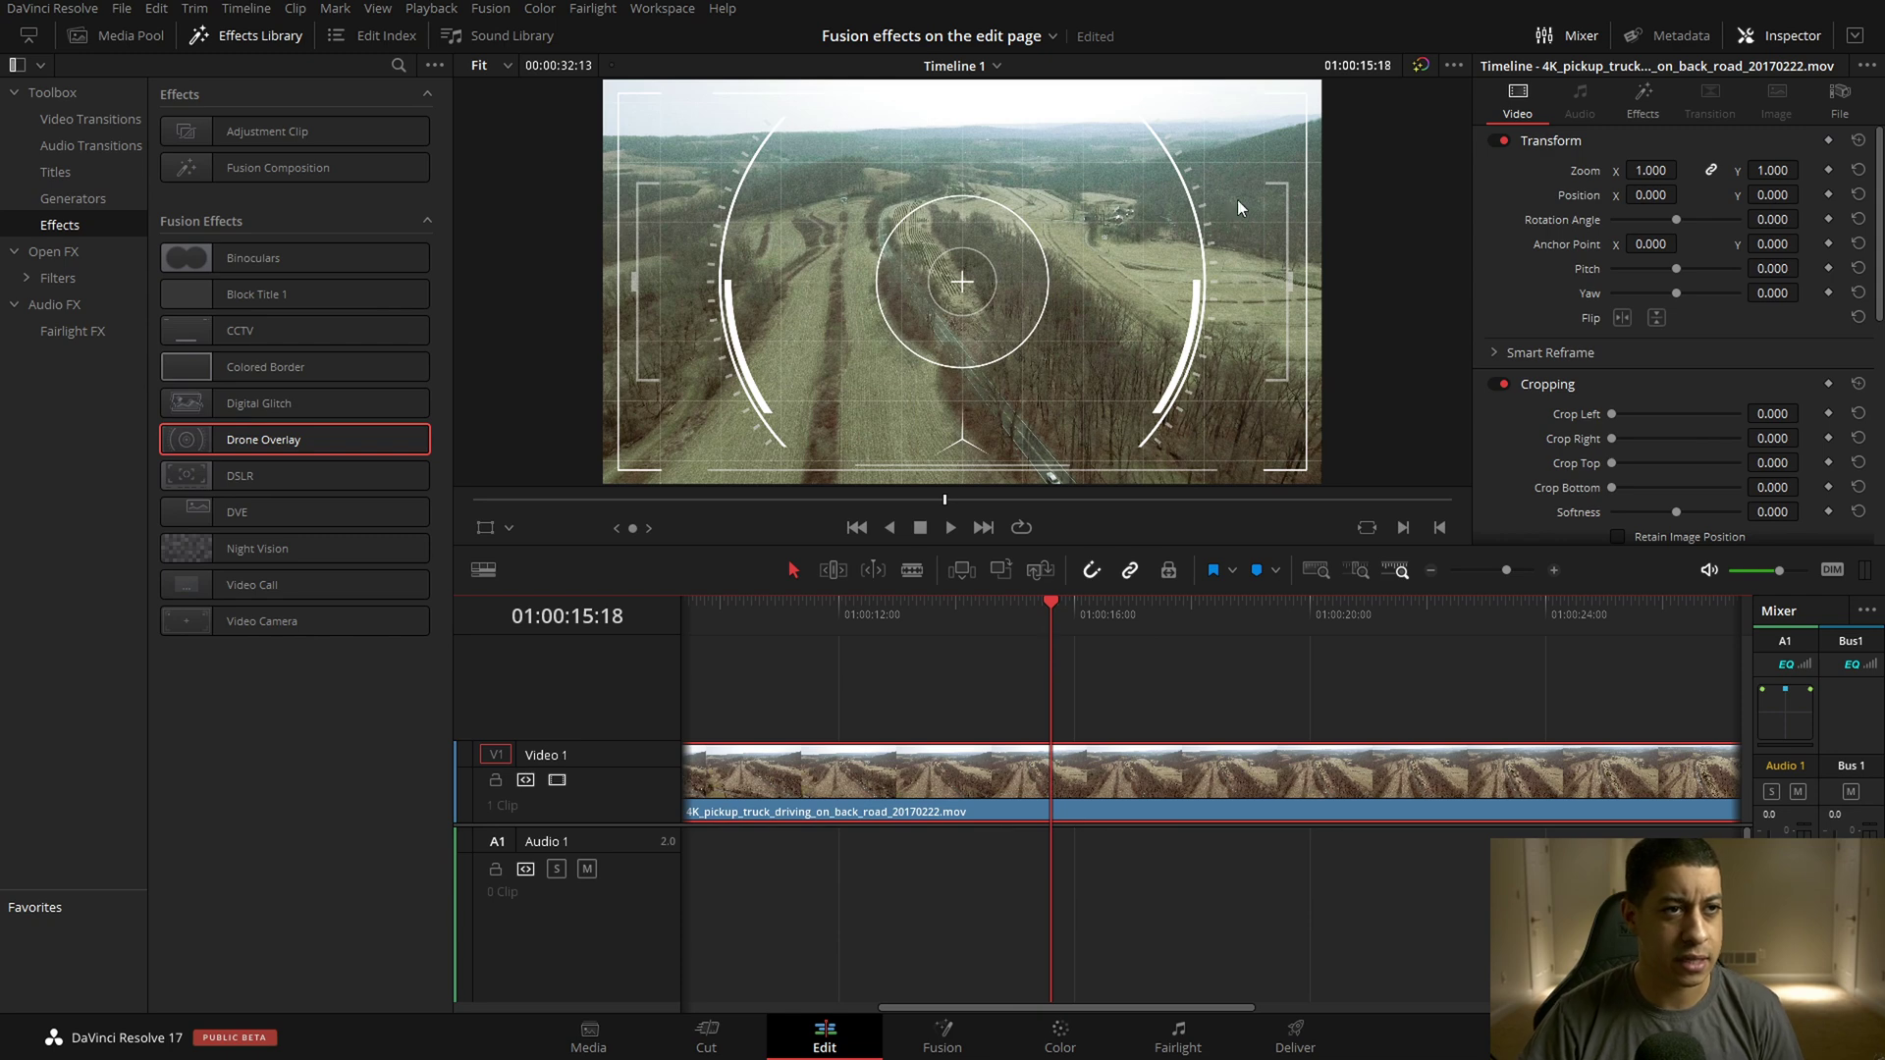
scroll(964, 429, "up", 5)
scroll(1219, 240, "up", 3)
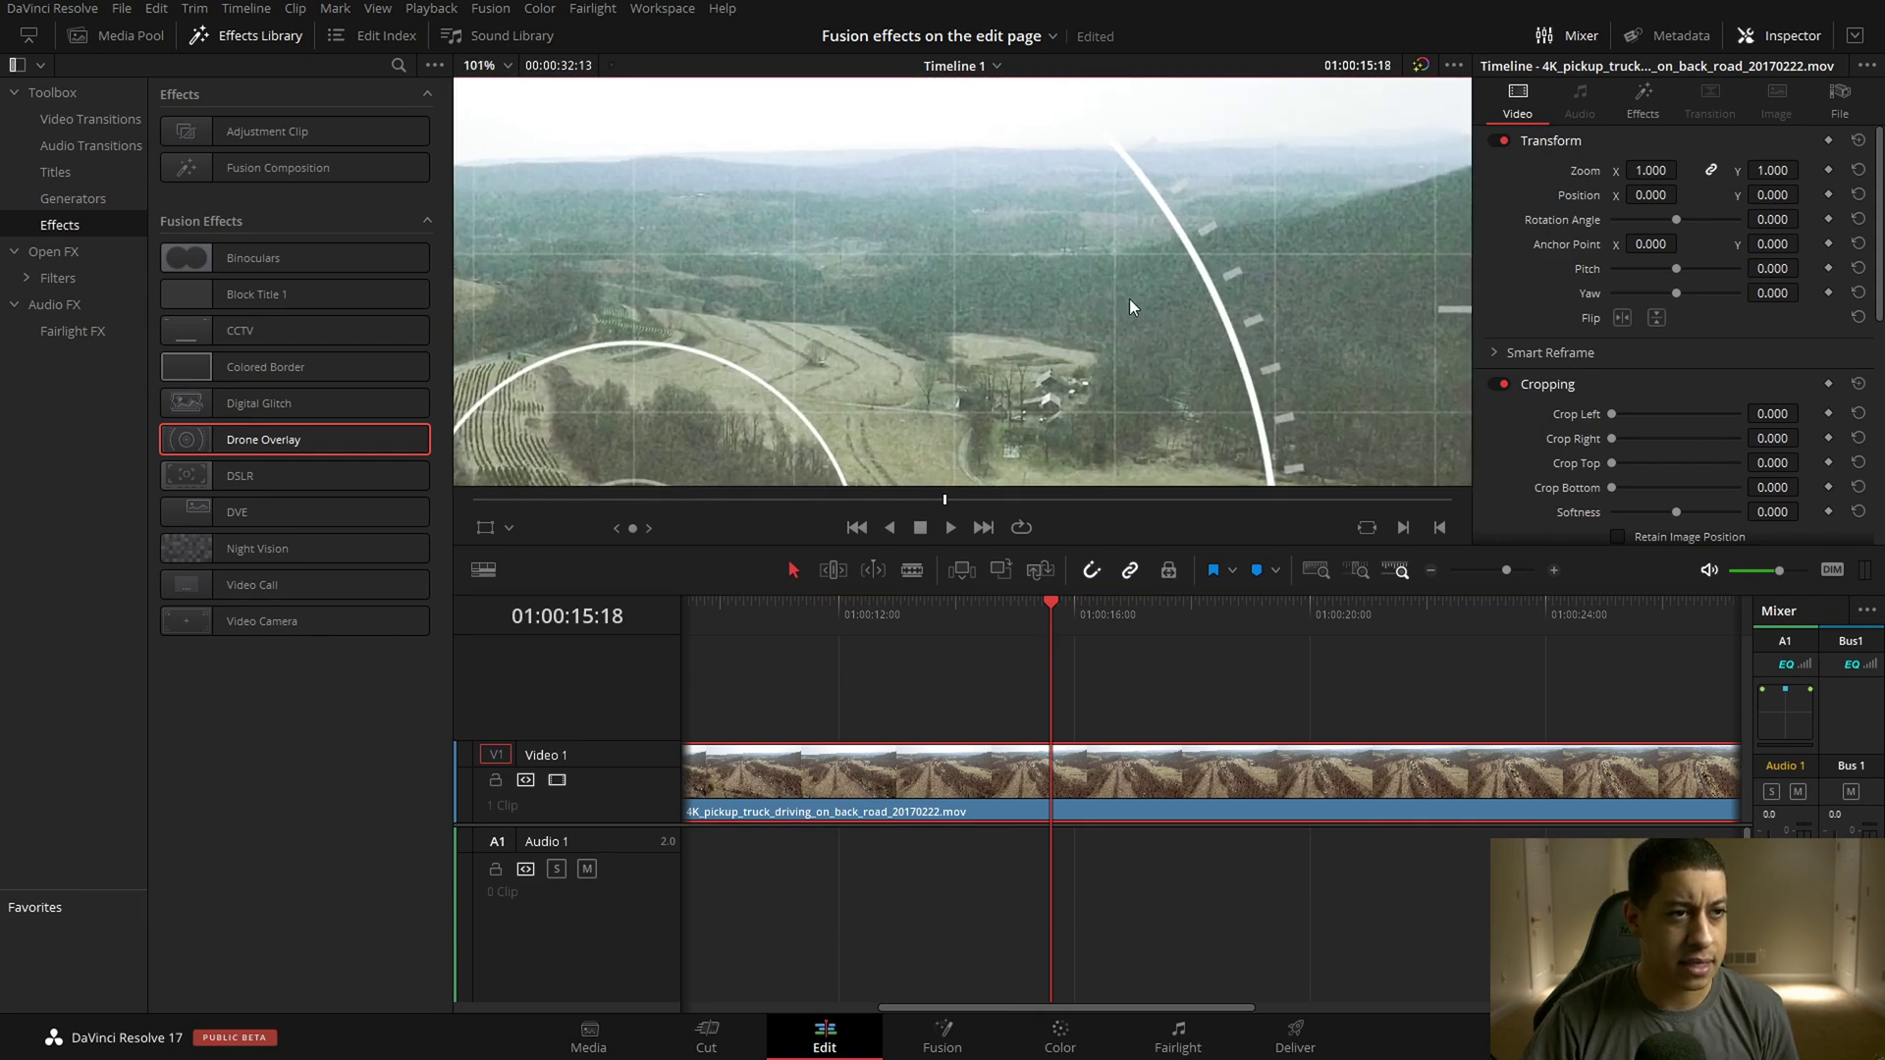
scroll(1219, 240, "down", 5)
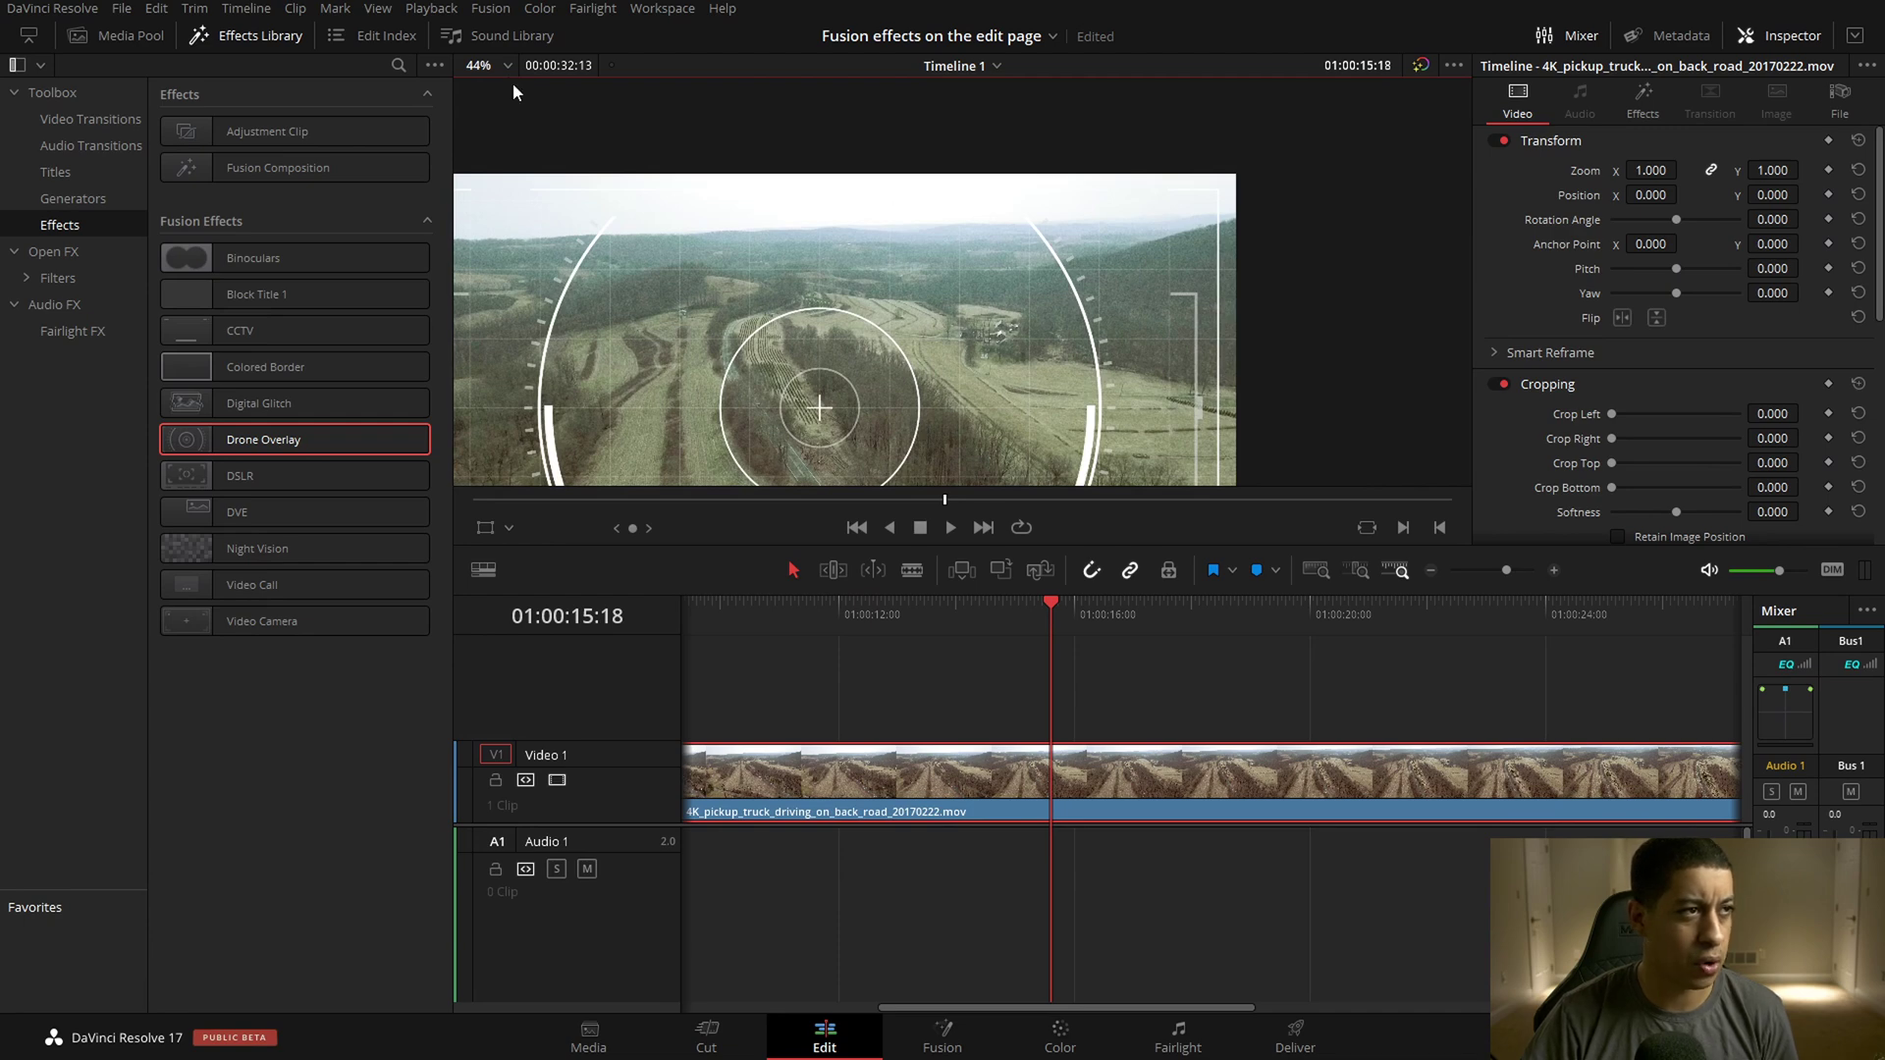
key("shift+z")
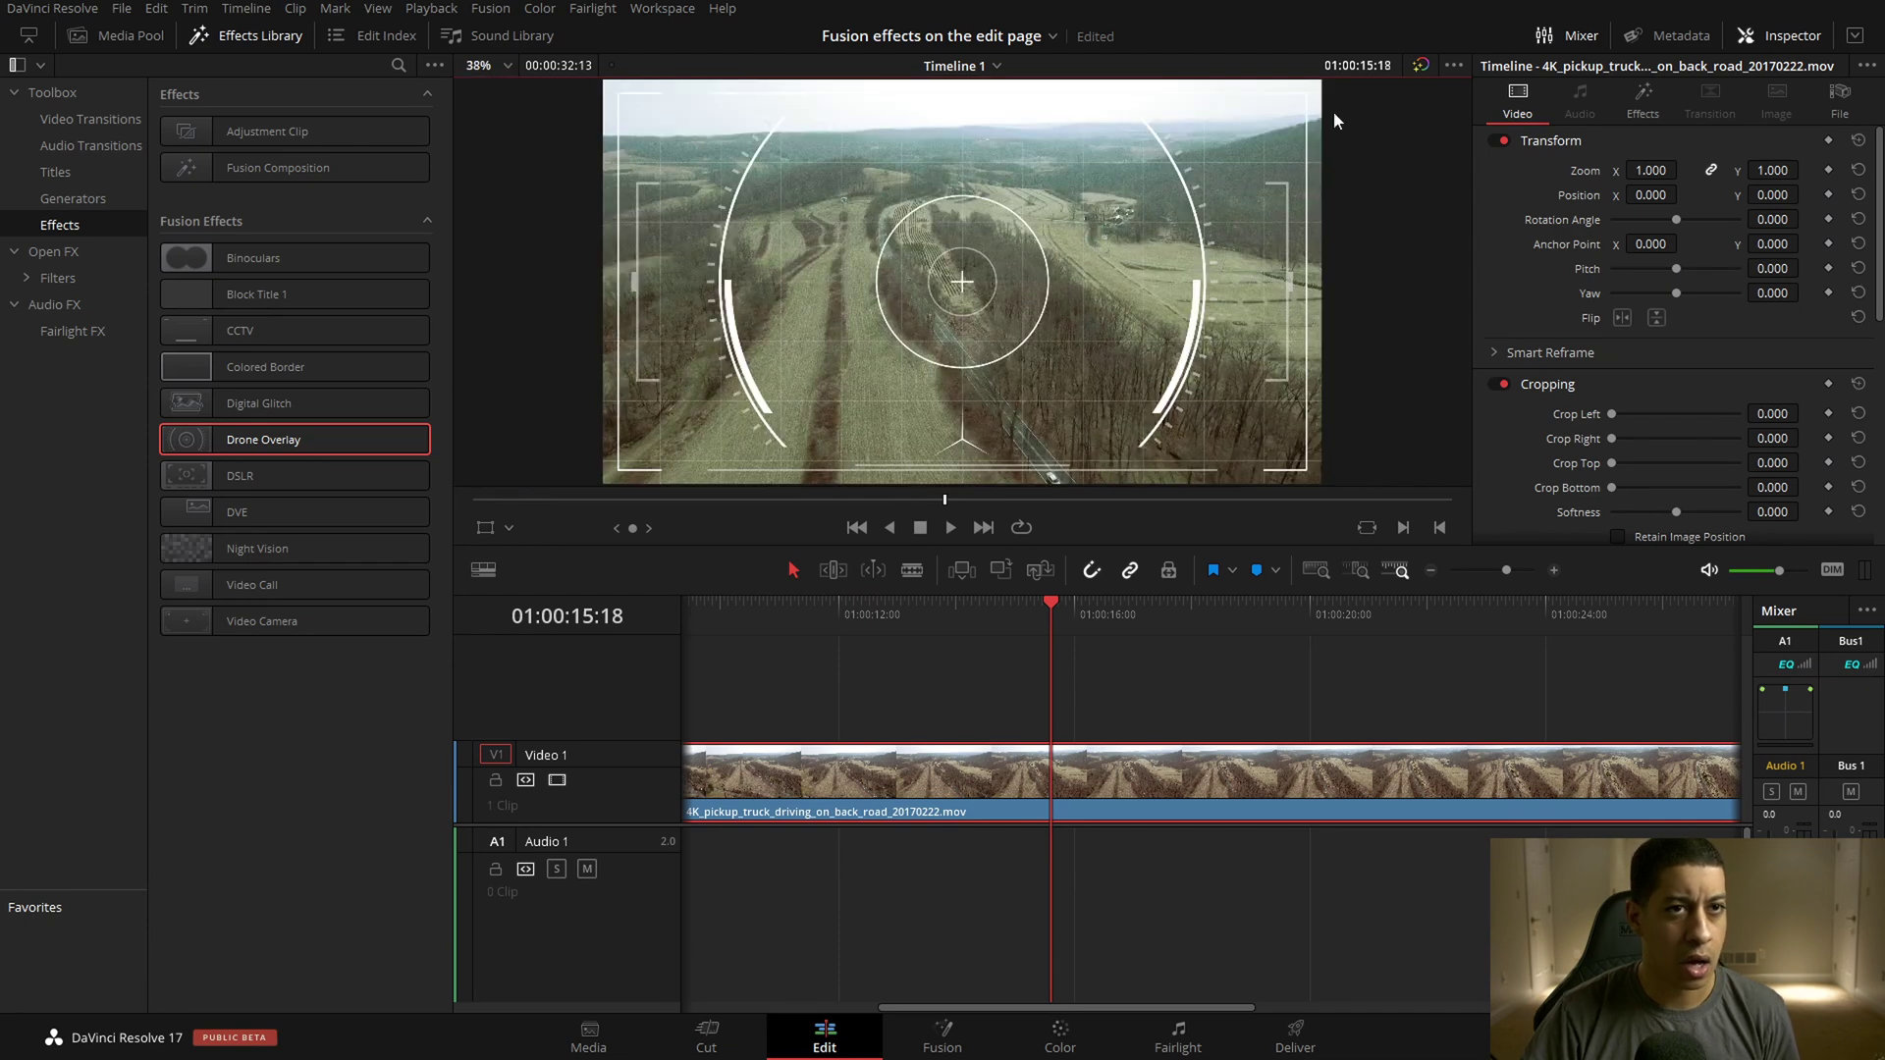
Show the clip's effect settings in a full-height Inspector and collapse the Drone Overlay controls.
left_click(1644, 118)
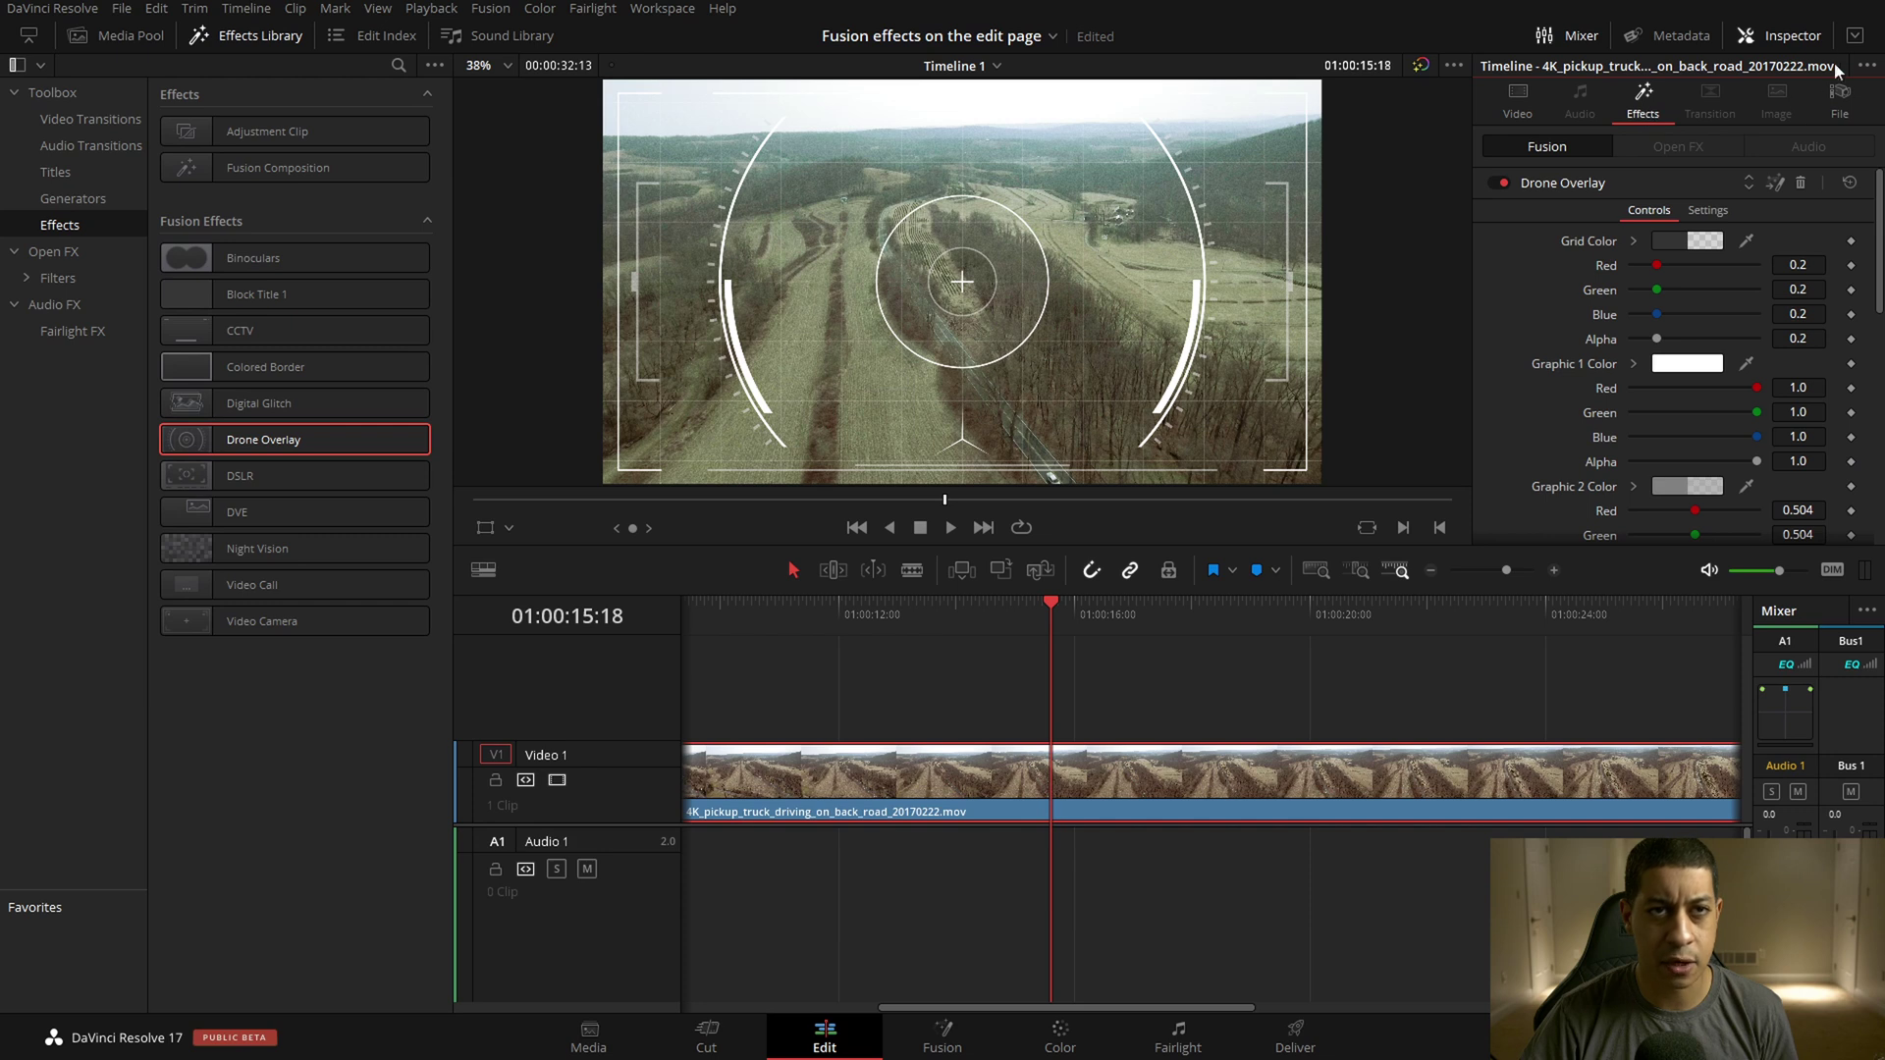
left_click(1854, 36)
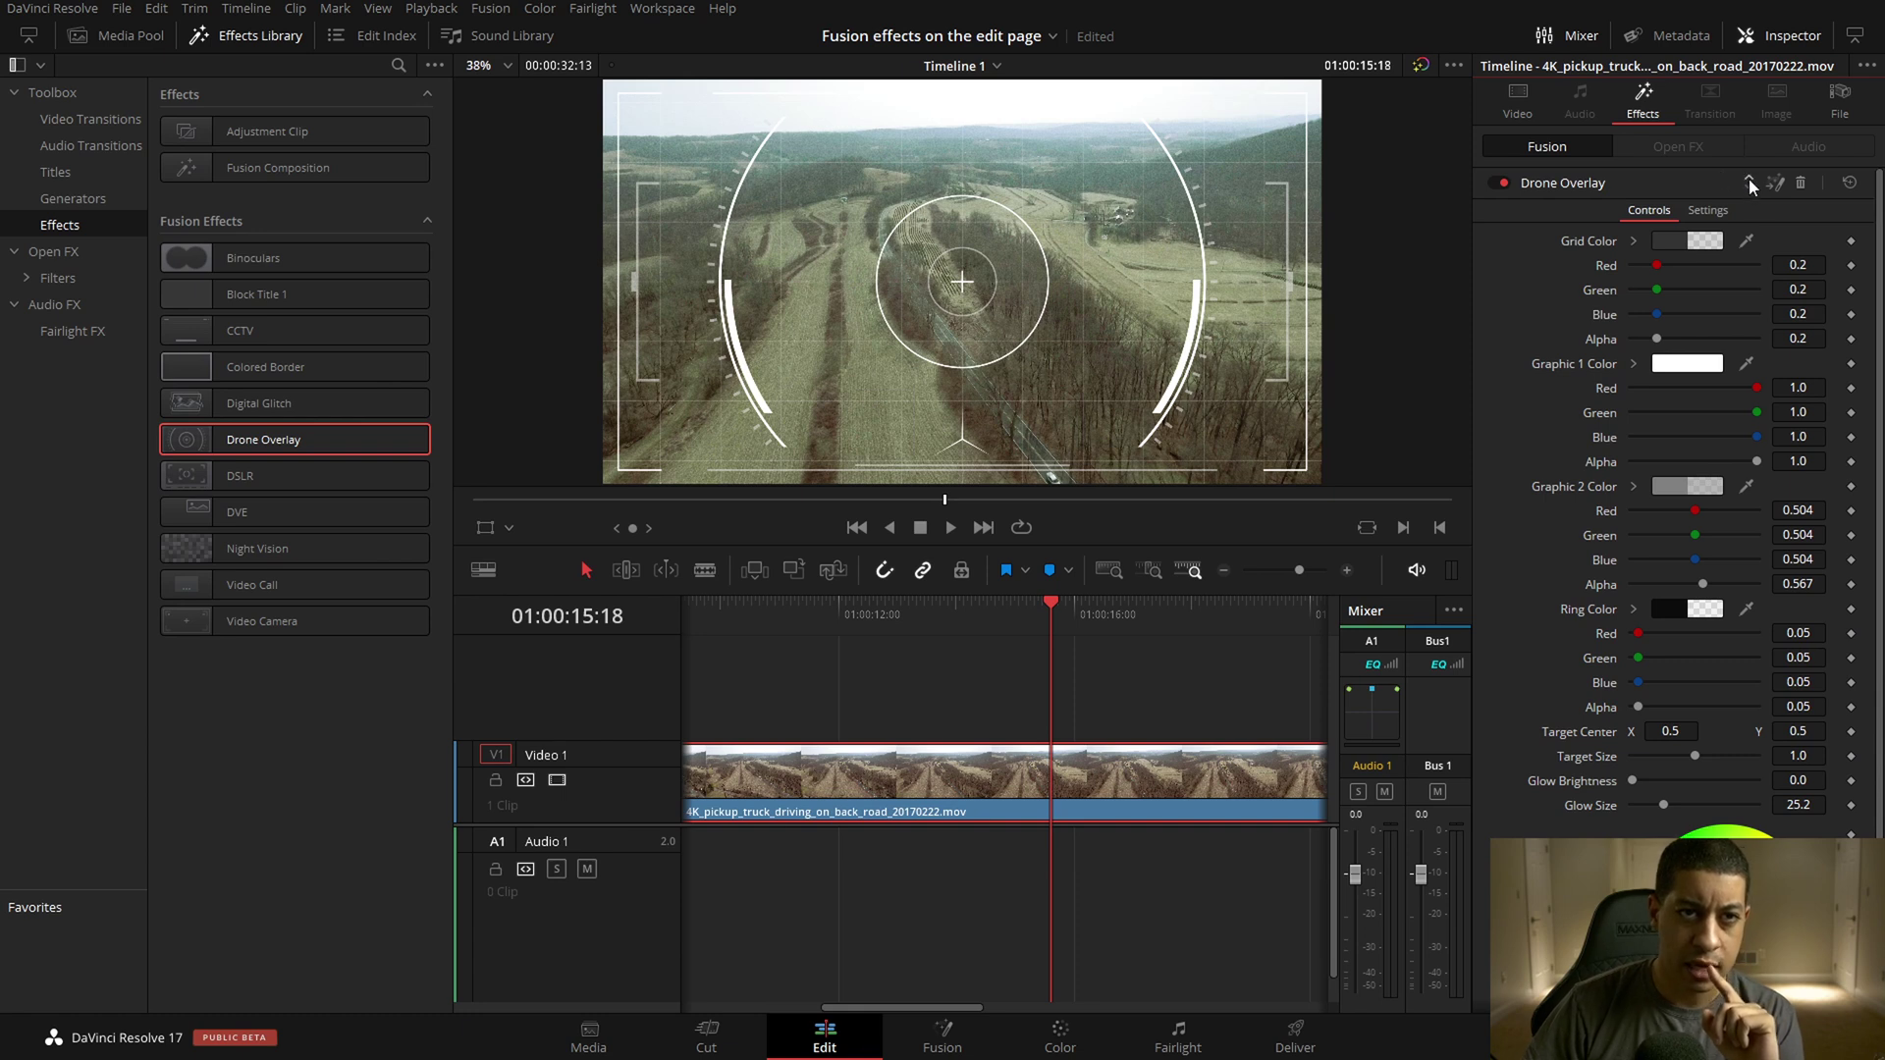
left_click(1633, 183)
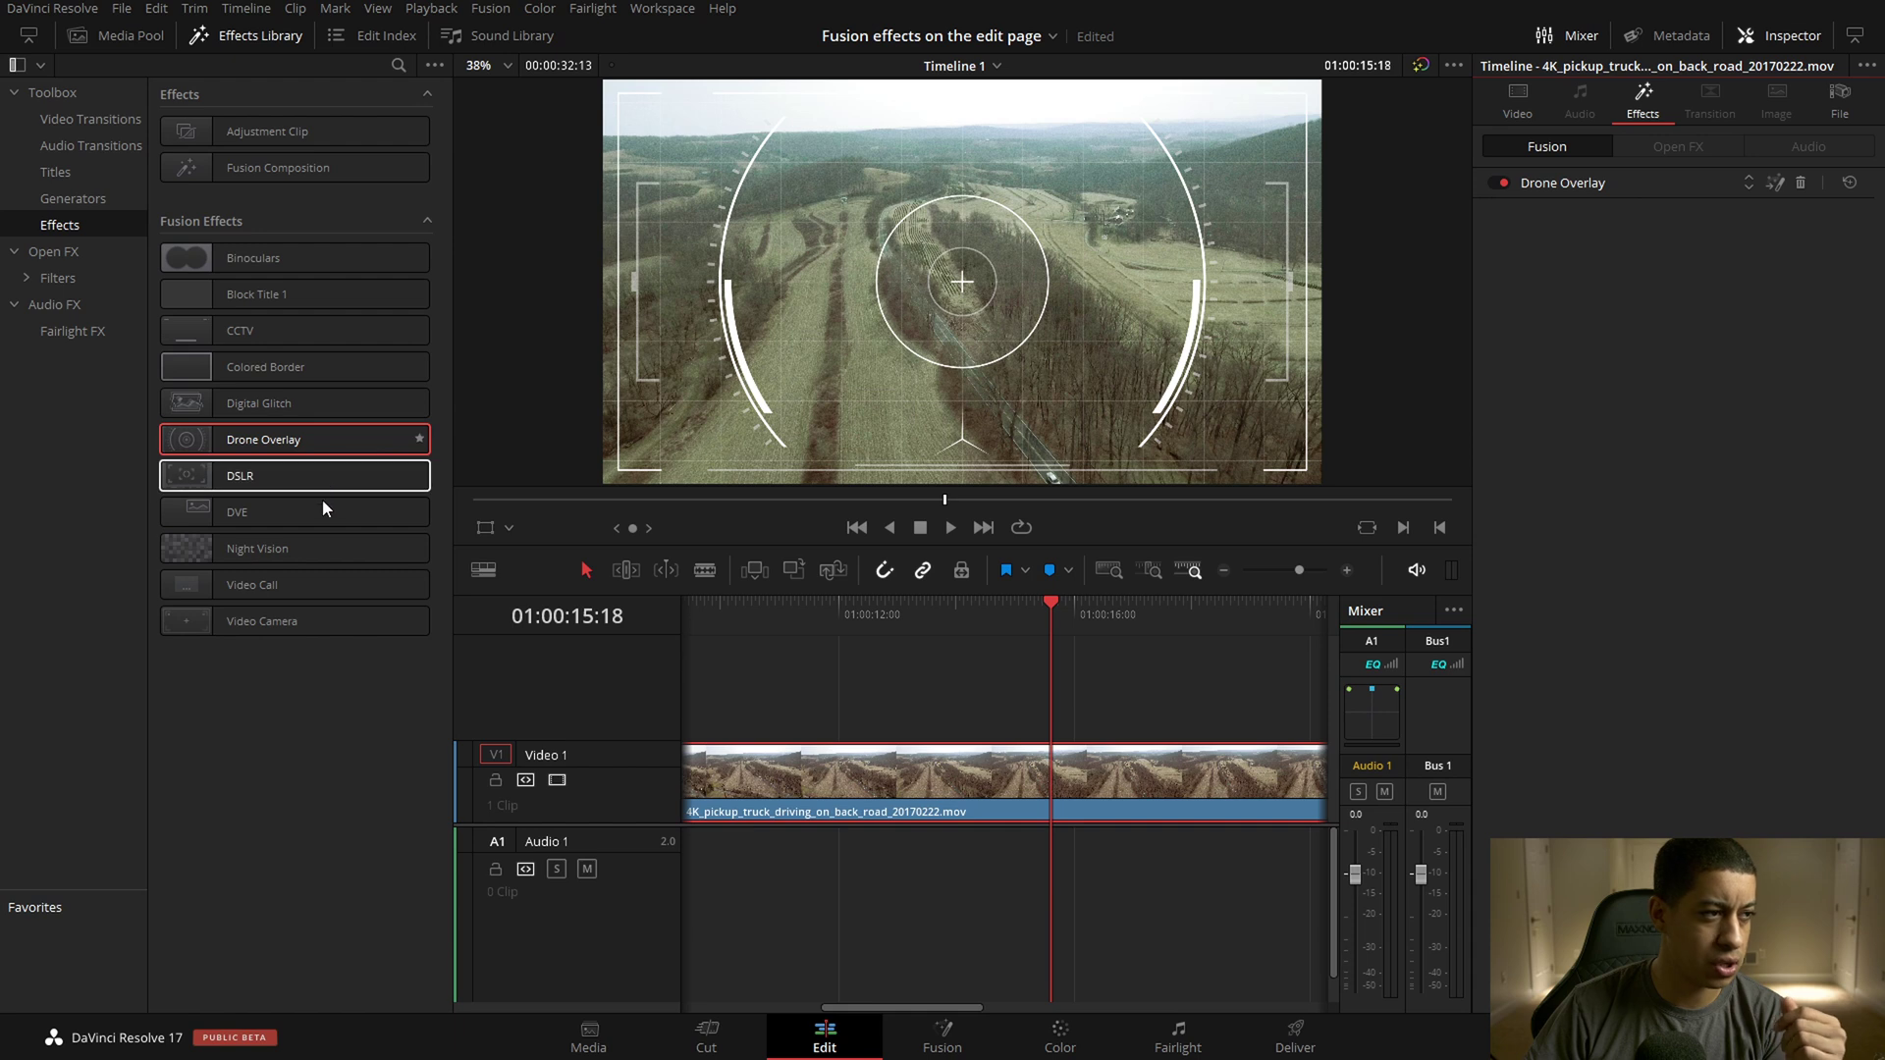
Add the Night Vision effect to the clip and move it above Drone Overlay in the effect order.
left_click_drag(224, 554, 1158, 801)
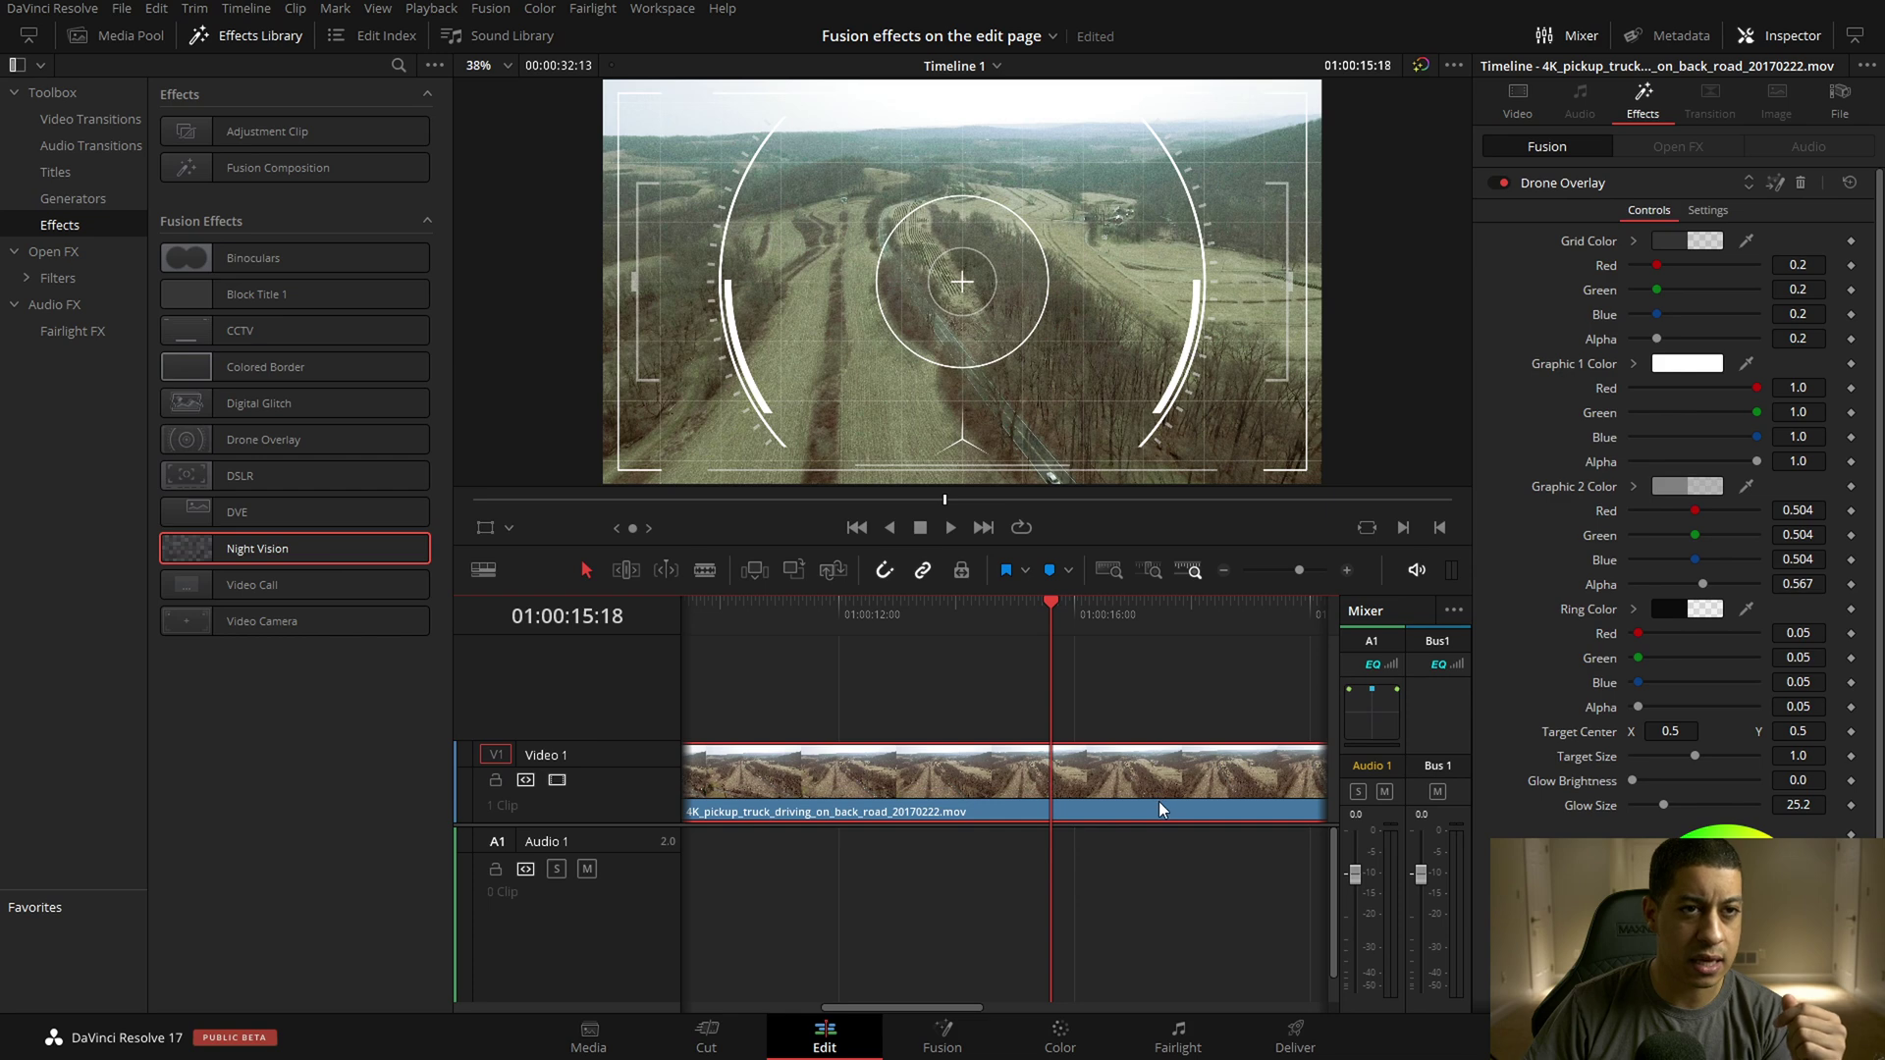
left_click(1629, 179)
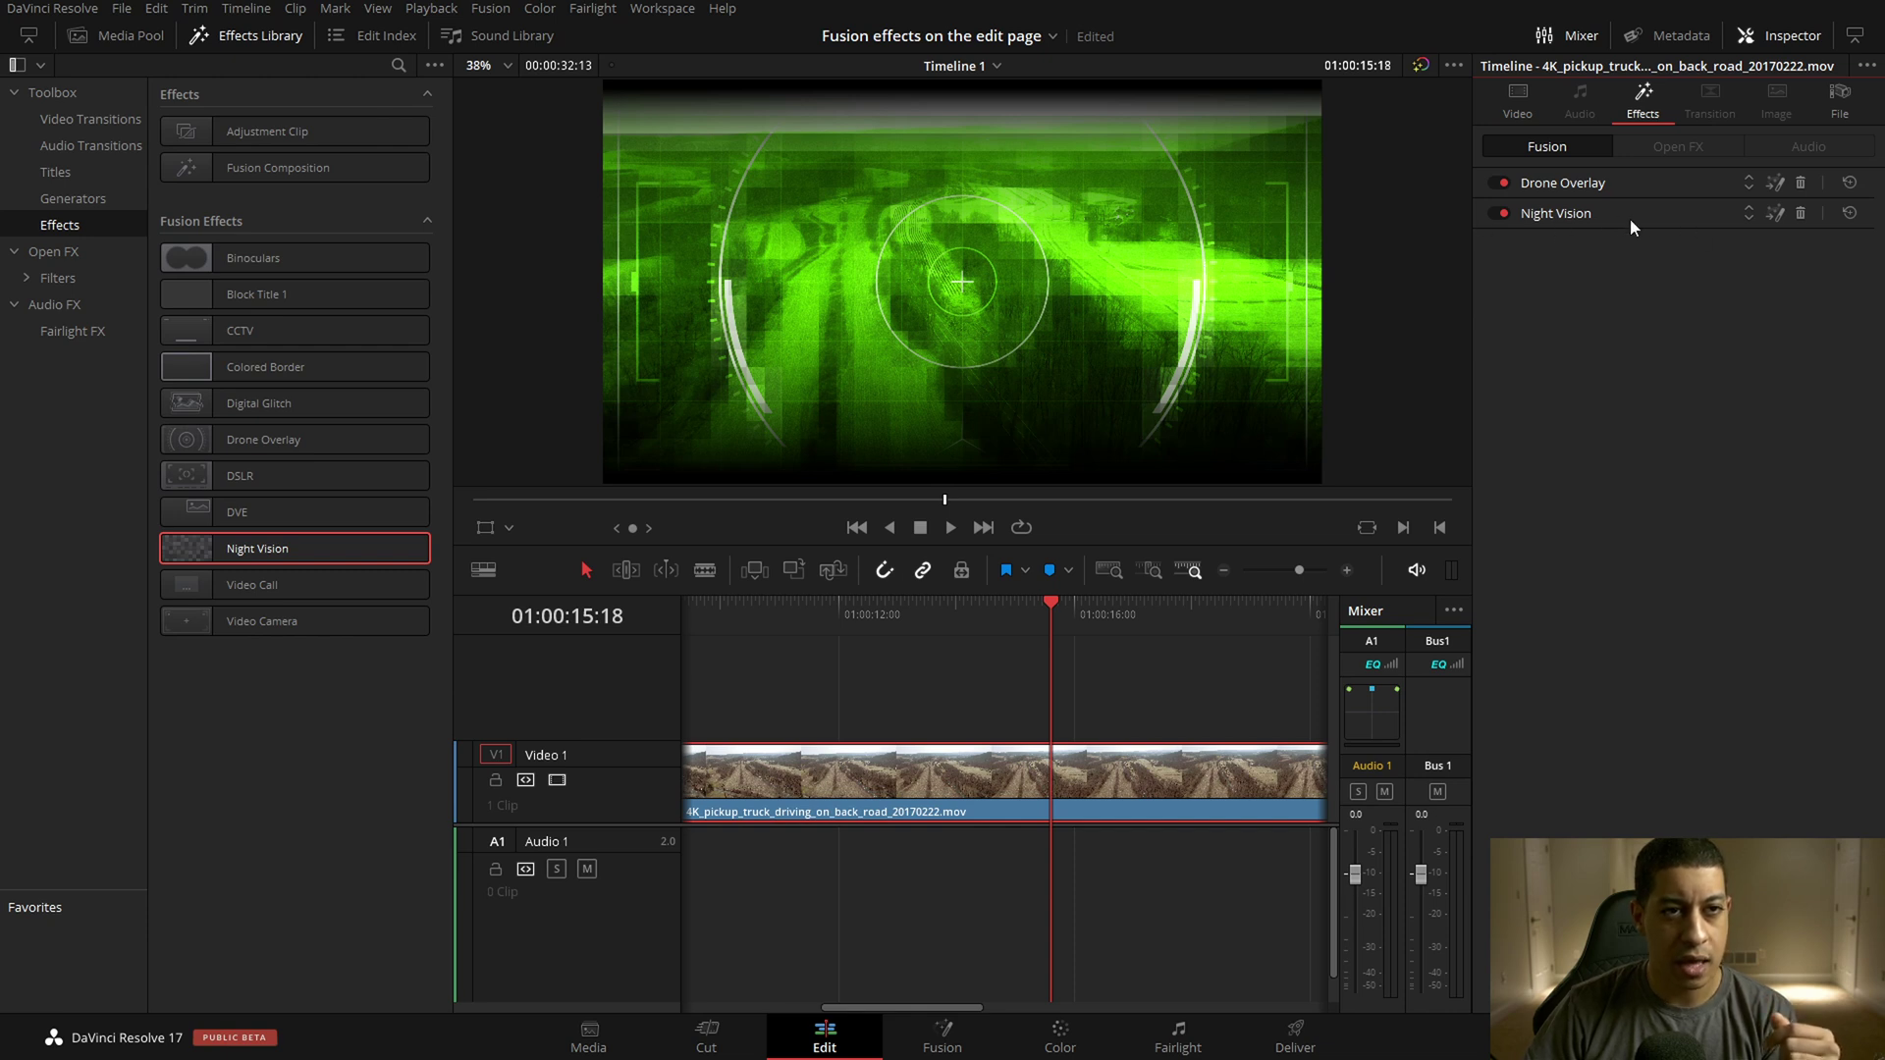
left_click(1749, 208)
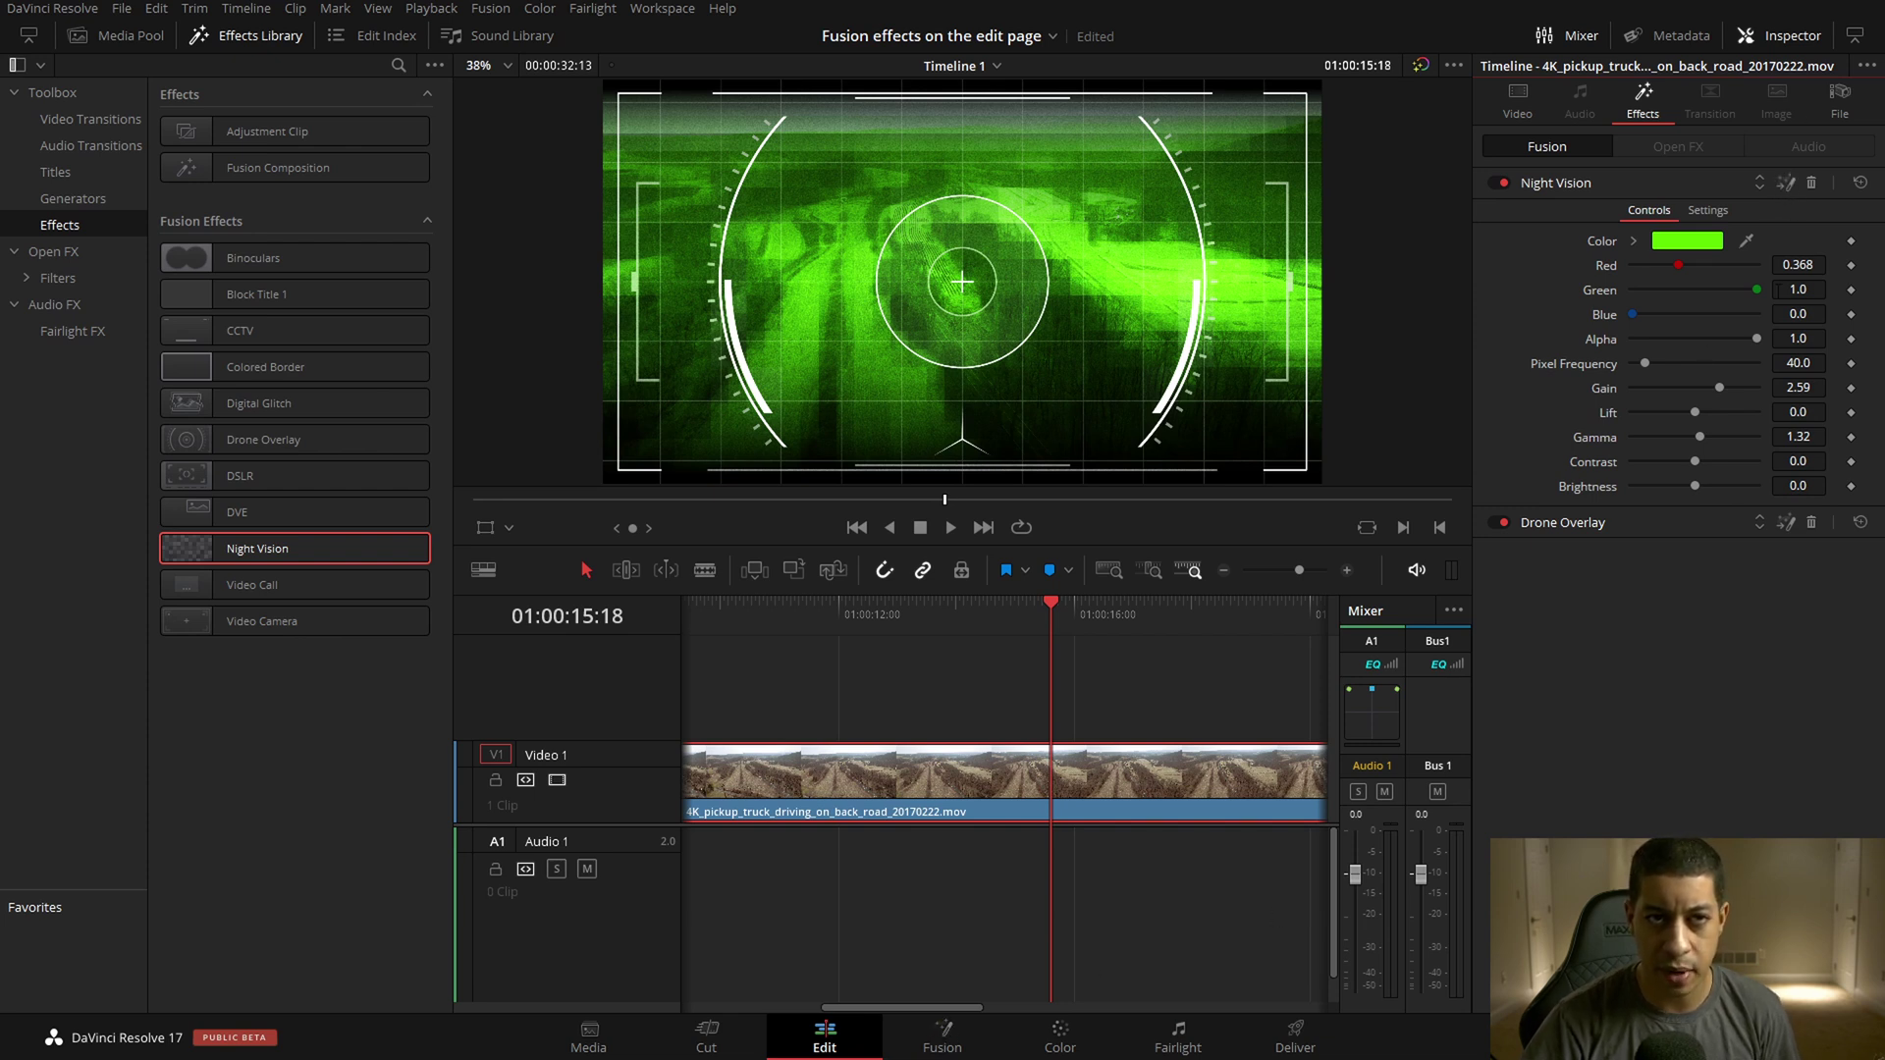
Reduce the Effects Library to half height and open Drone Overlay on the Fusion page with the keyframe editor hidden.
left_click(28, 35)
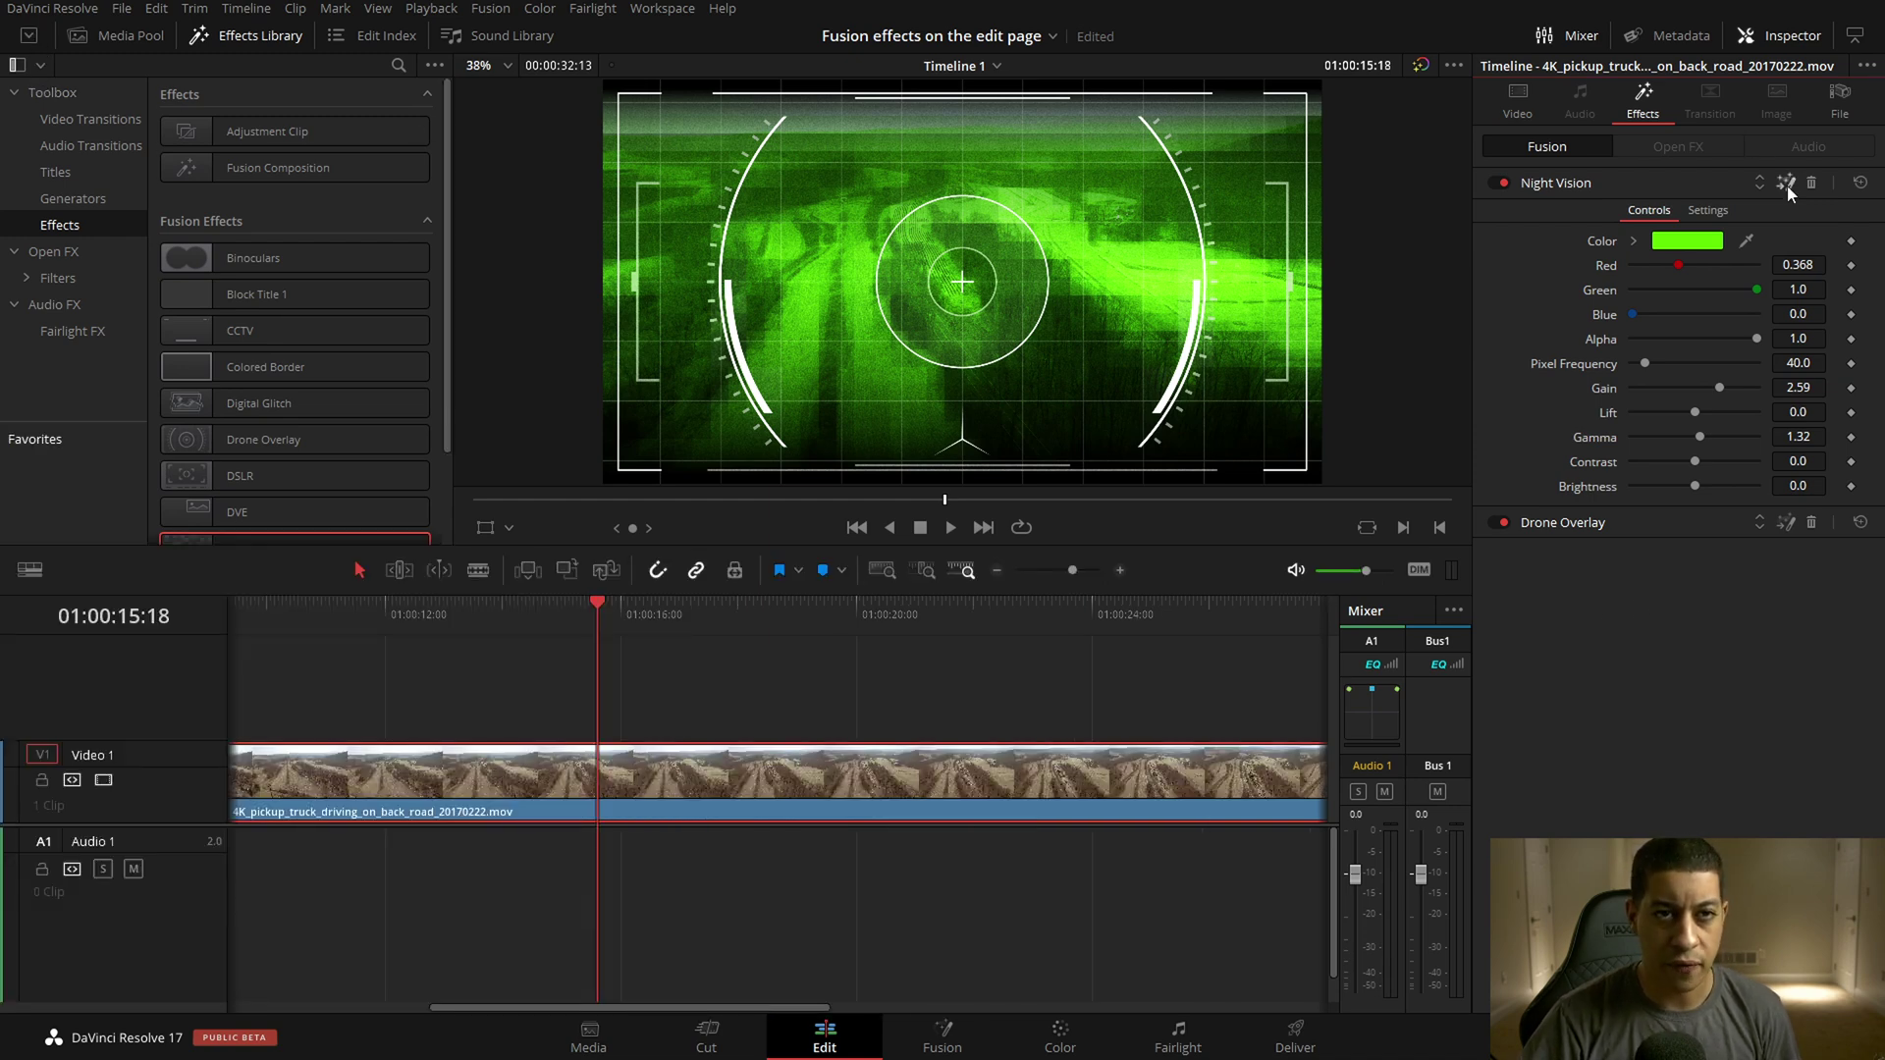
left_click(1629, 527)
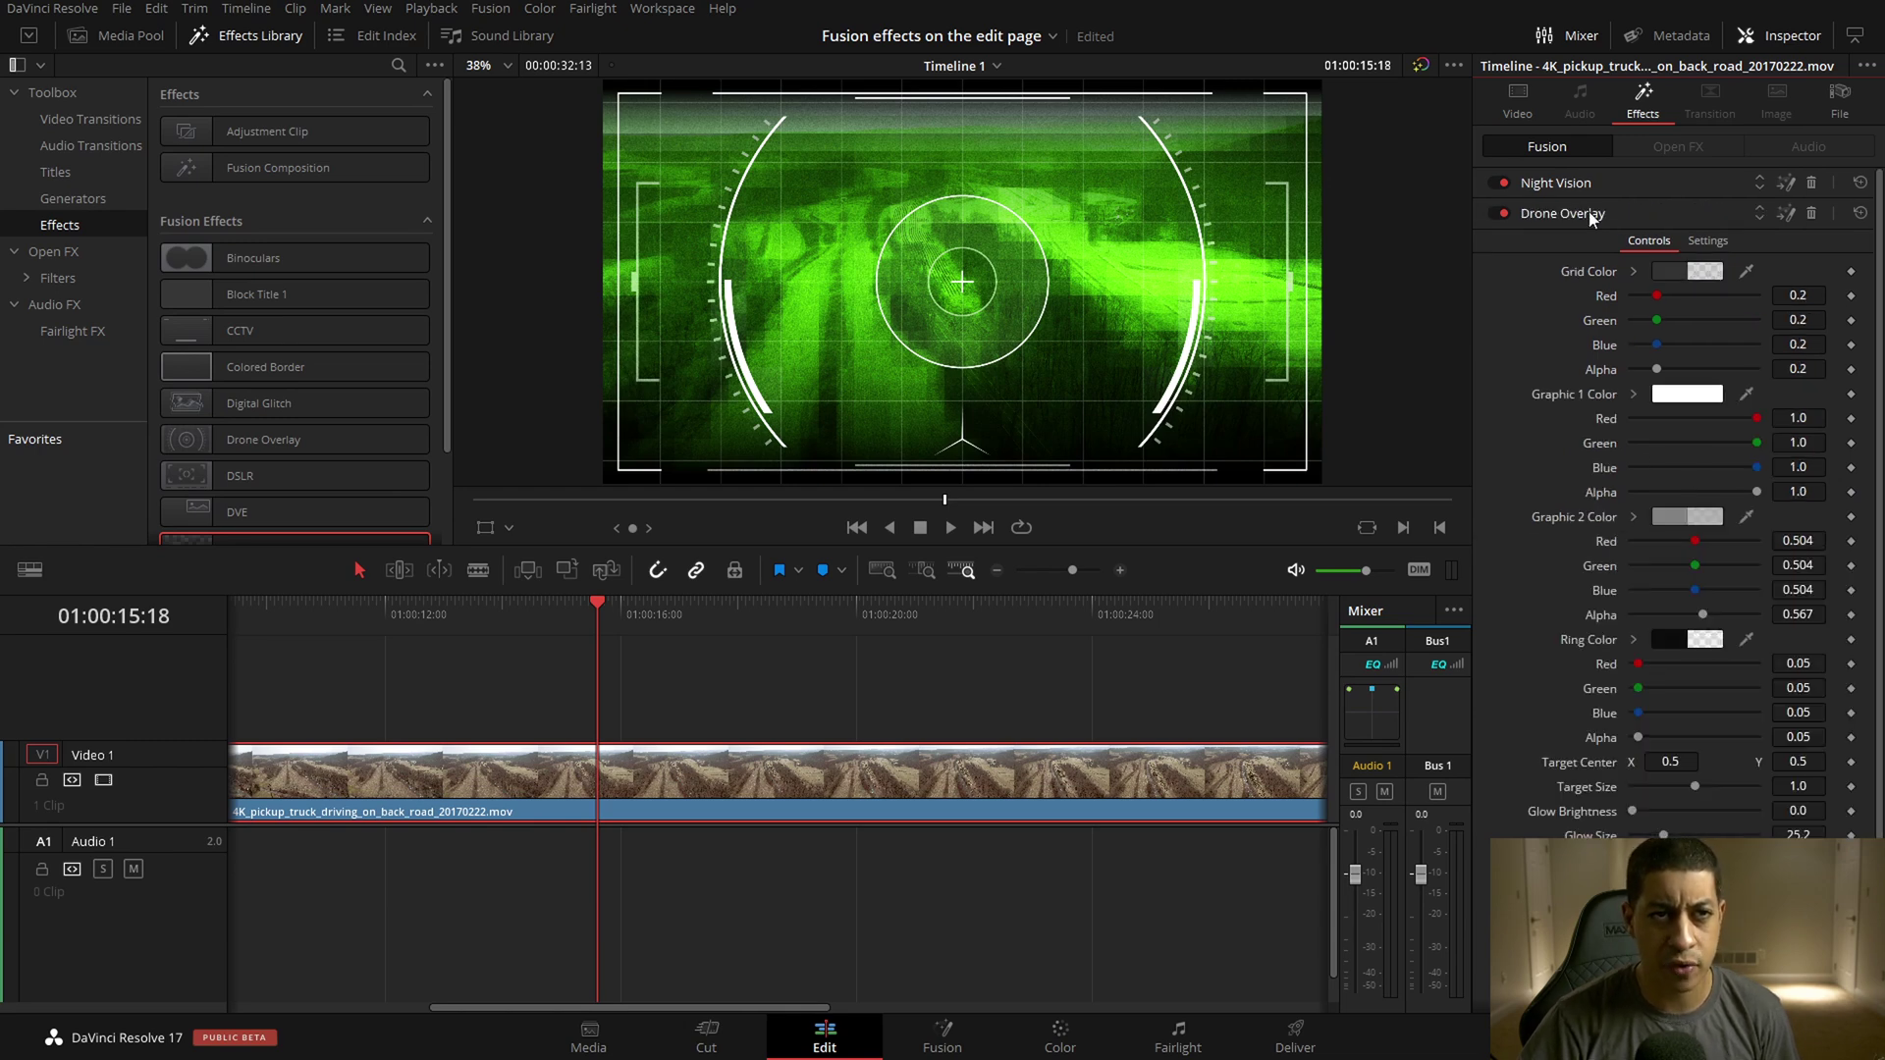
left_click(1786, 213)
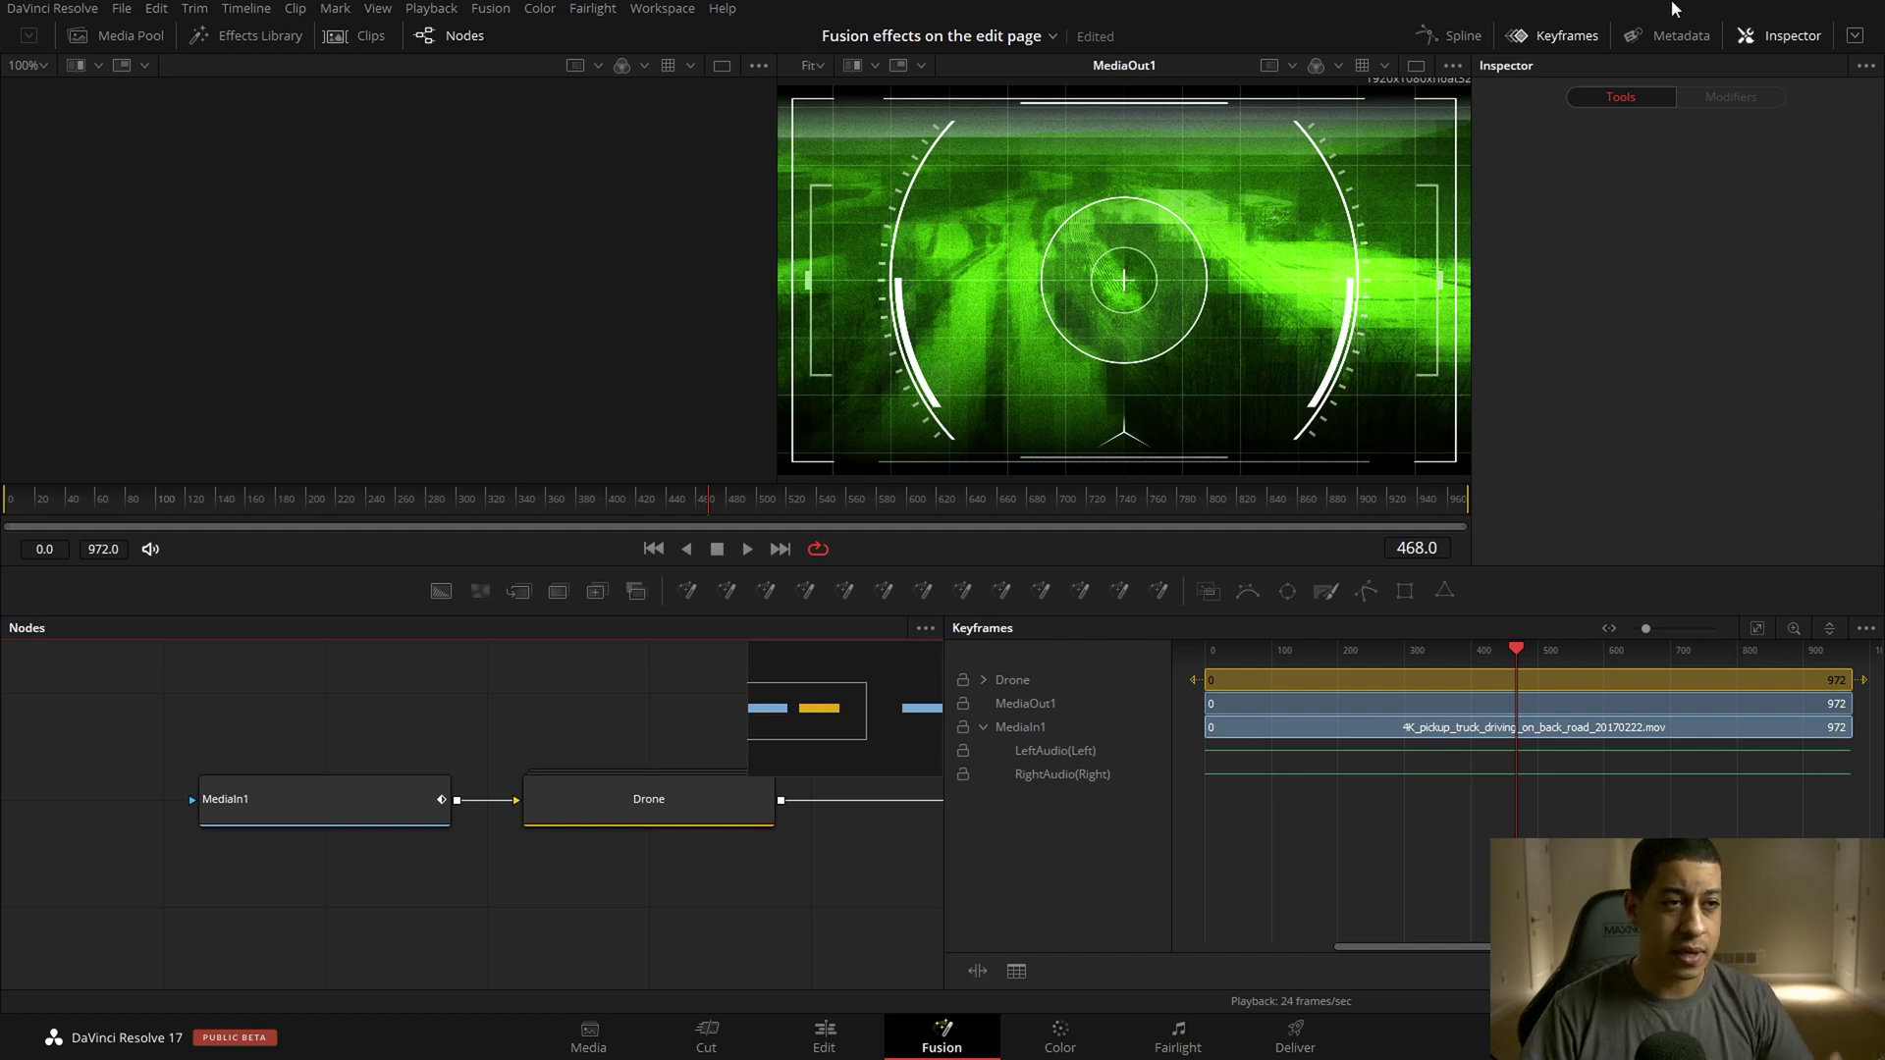
left_click(1569, 37)
View the MediaIn1 node and the Drone group in the viewer to compare the image before and after the overlay.
key("1")
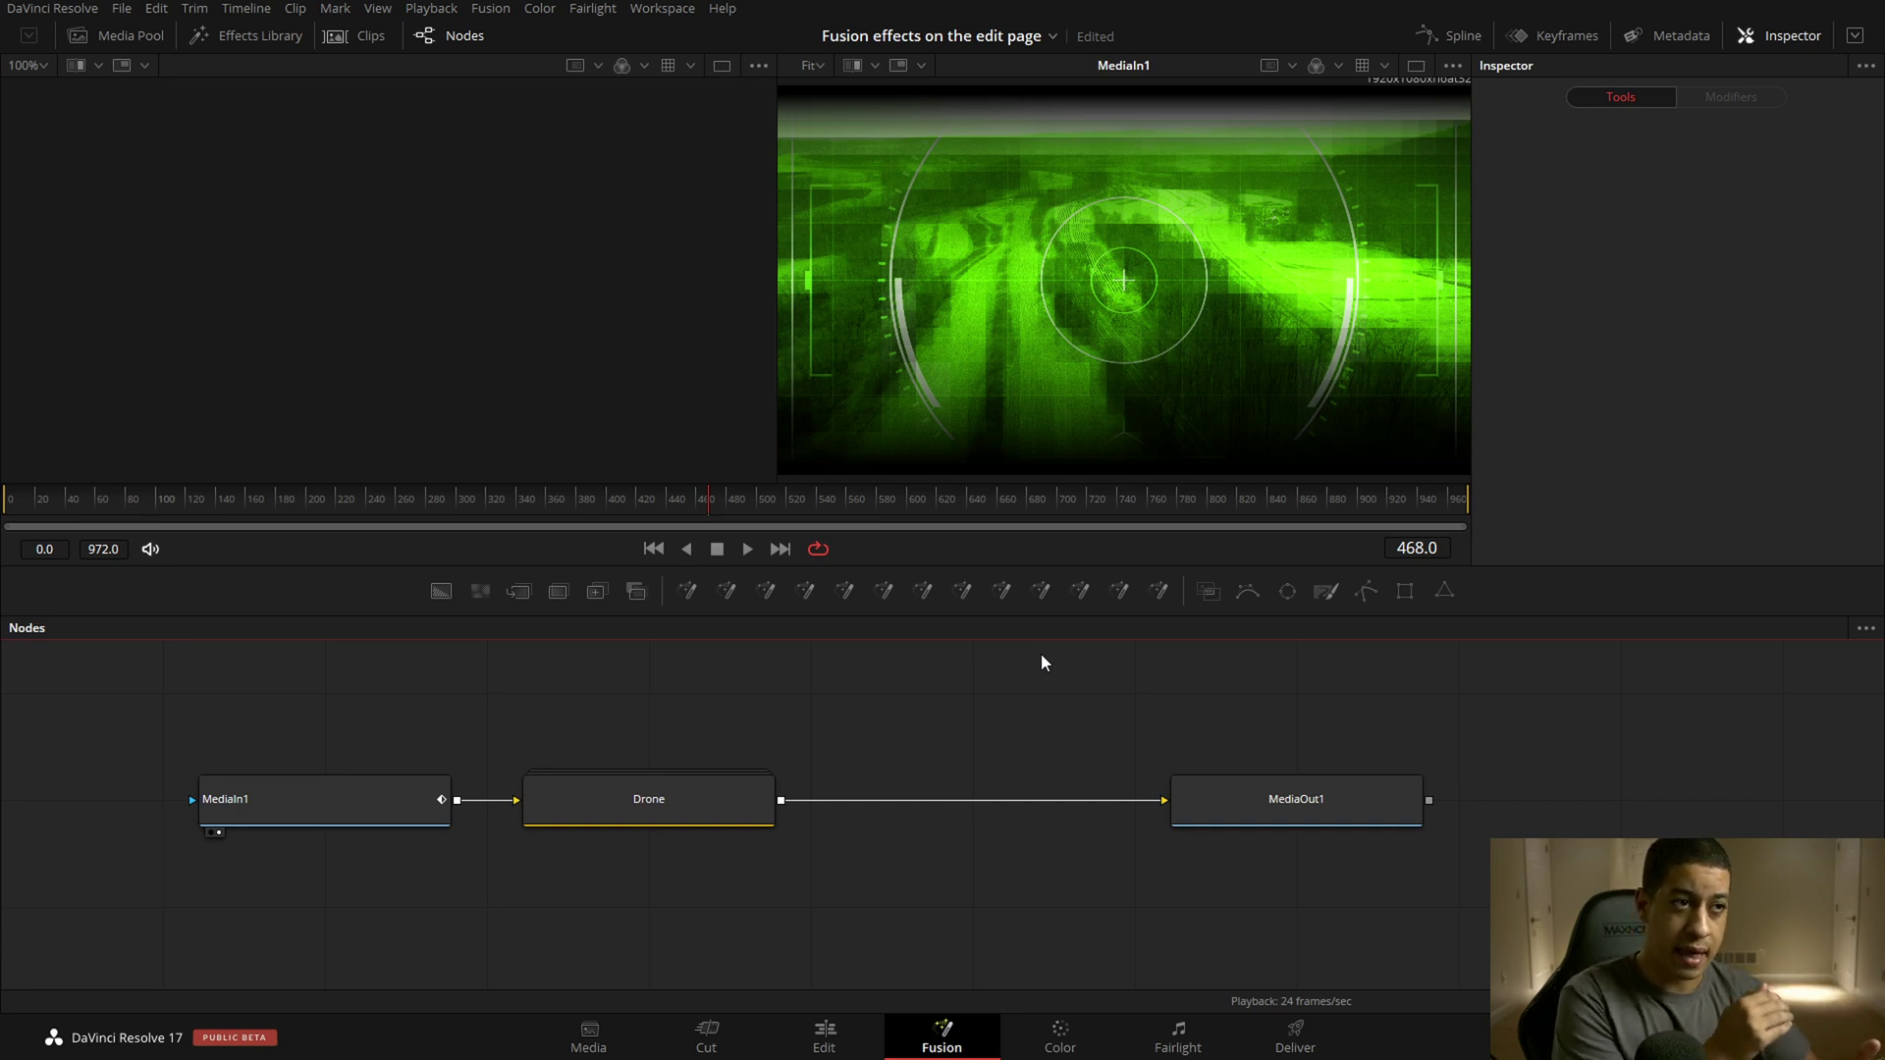
left_click_drag(584, 810, 1080, 280)
scroll(1145, 740, "down", 2)
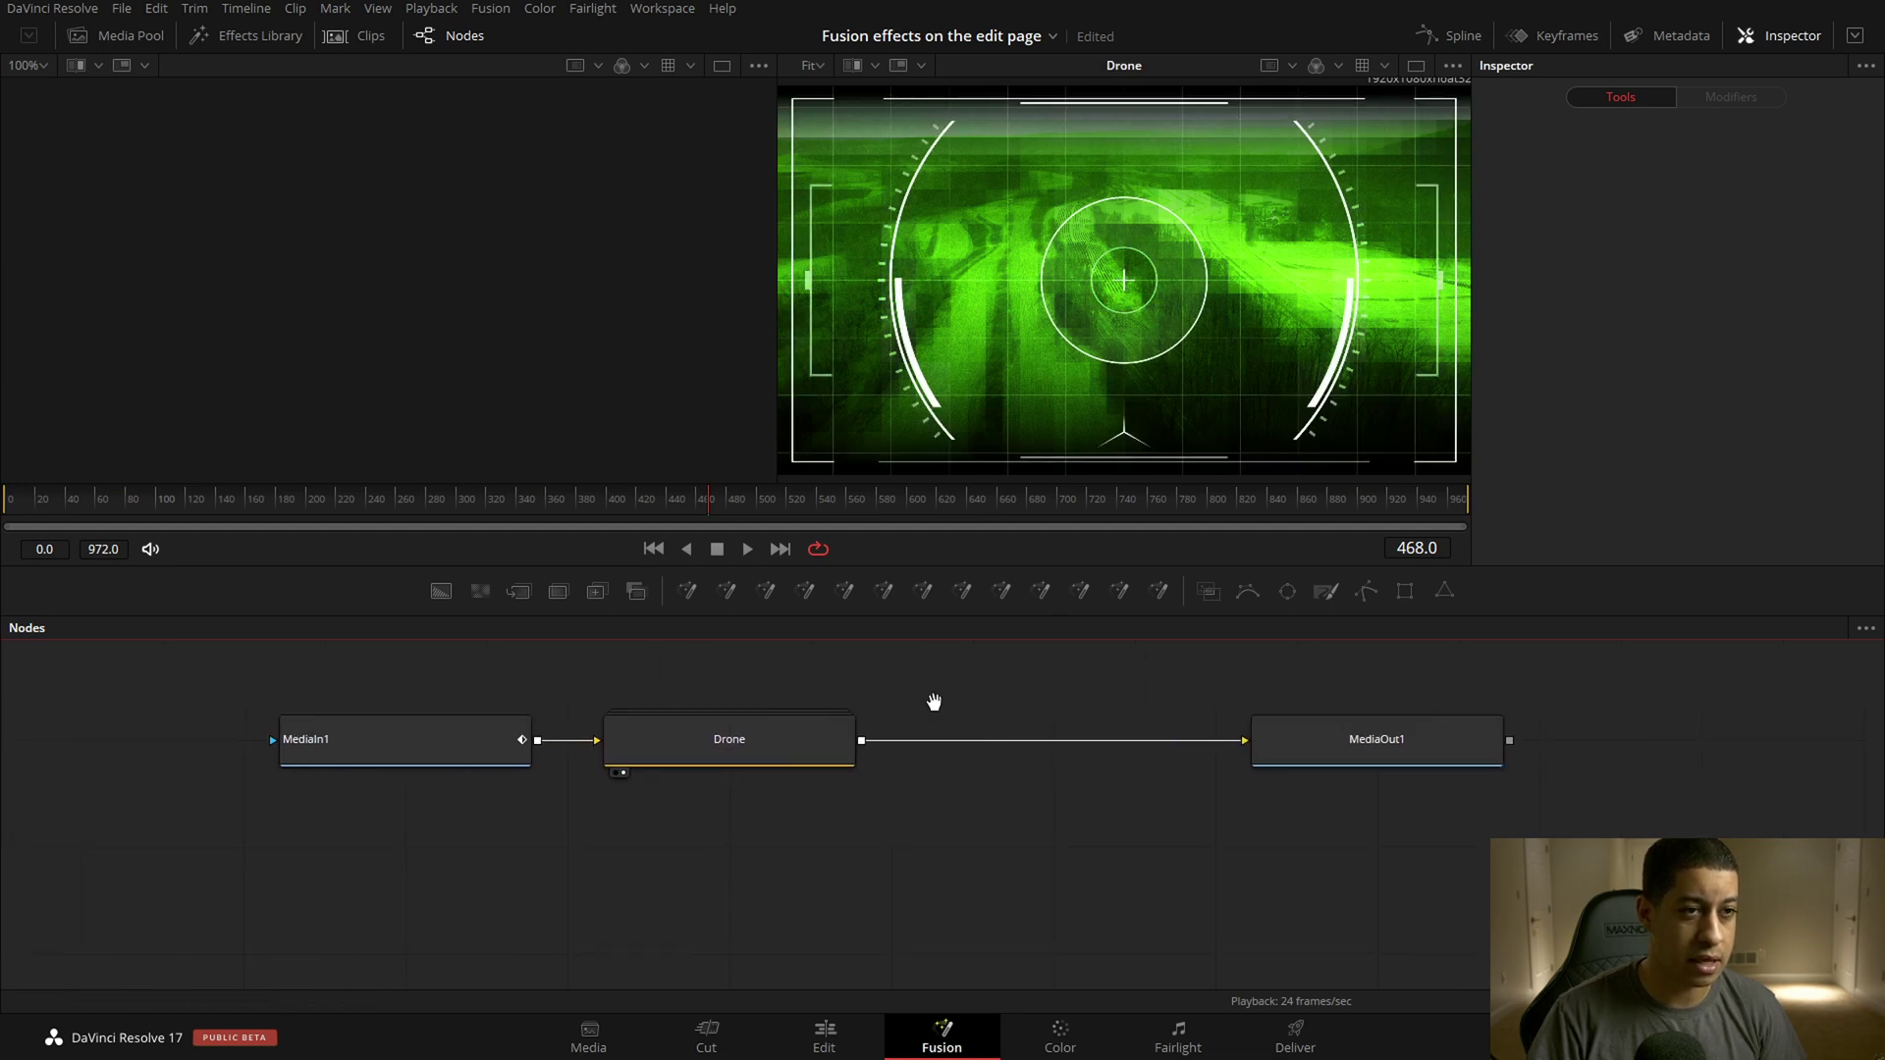
Expand the Drone group and move the MediaOut1 and MediaIn1 nodes to opposite sides of it to reveal its internal nodes.
double_click(719, 830)
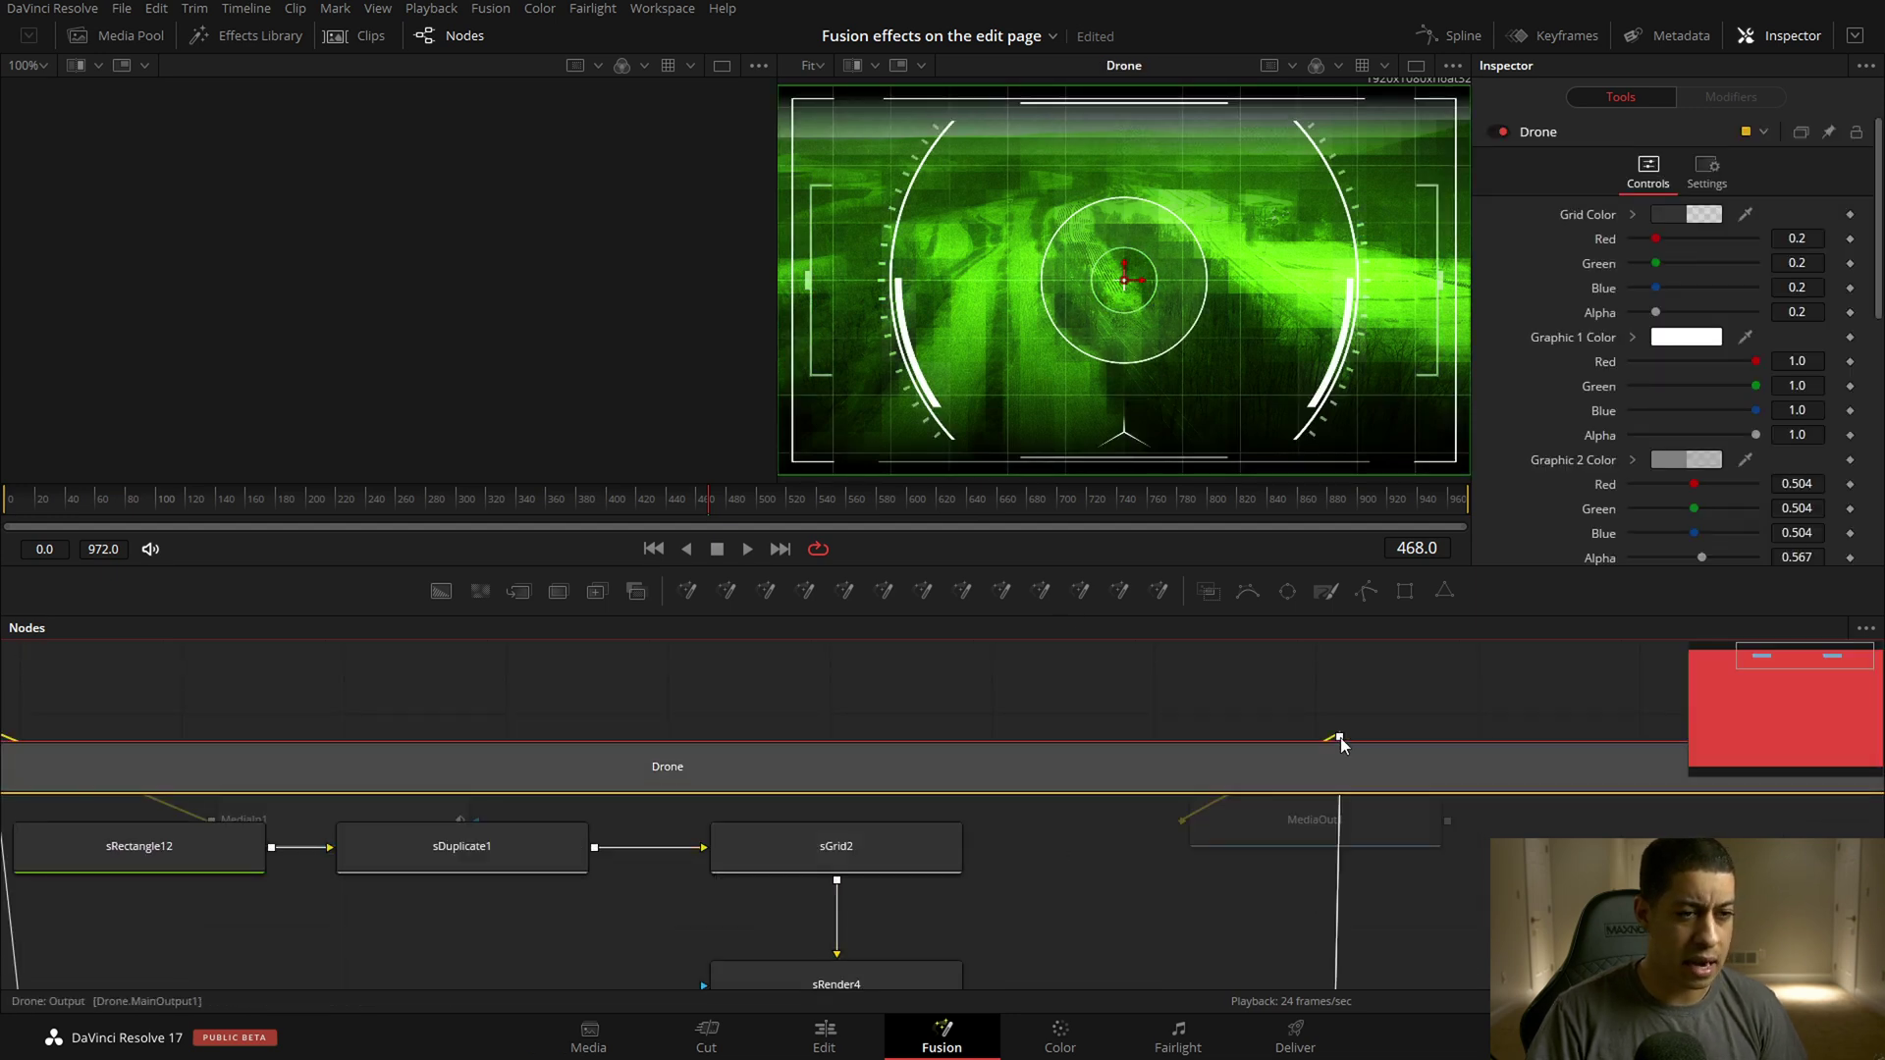
scroll(1153, 741, "down", 5)
mouse_move(1142, 762)
left_mouse_down()
mouse_move(1129, 679)
mouse_move(1117, 756)
left_mouse_up()
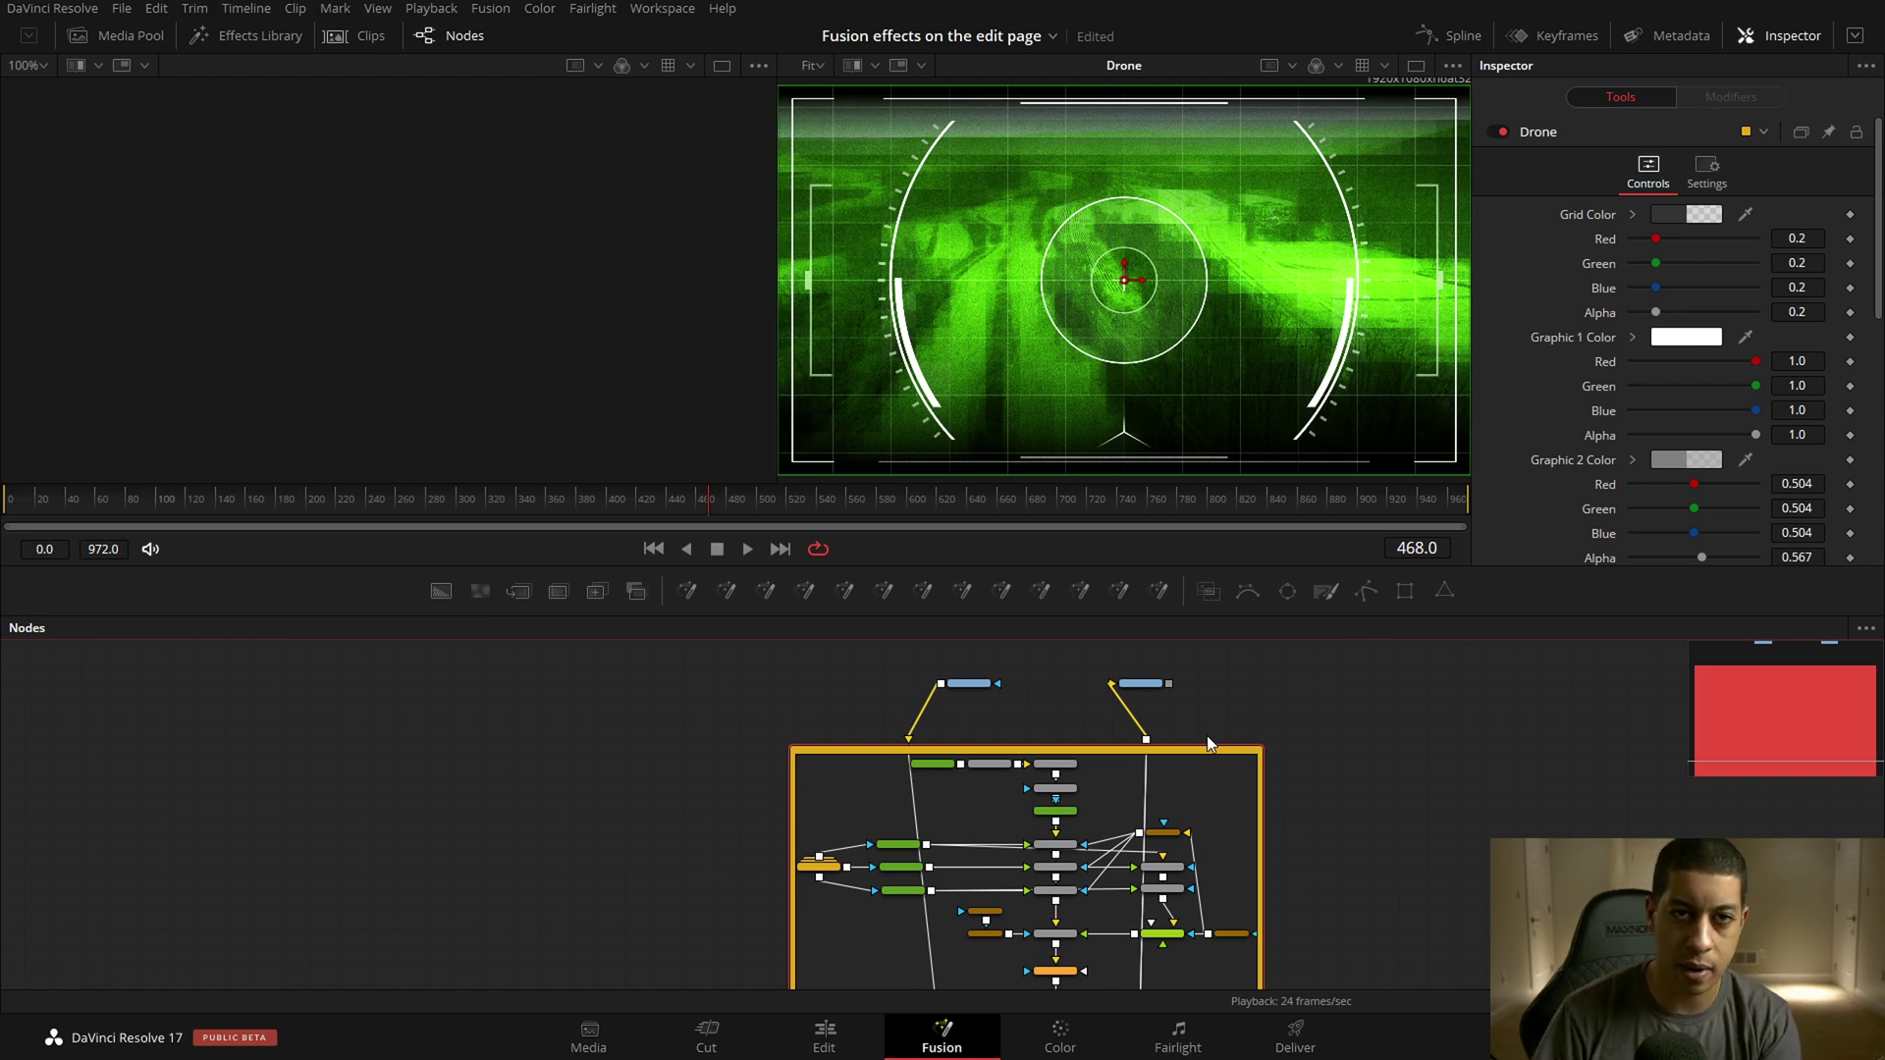
left_click_drag(1140, 683, 1313, 684)
left_click_drag(968, 685, 682, 740)
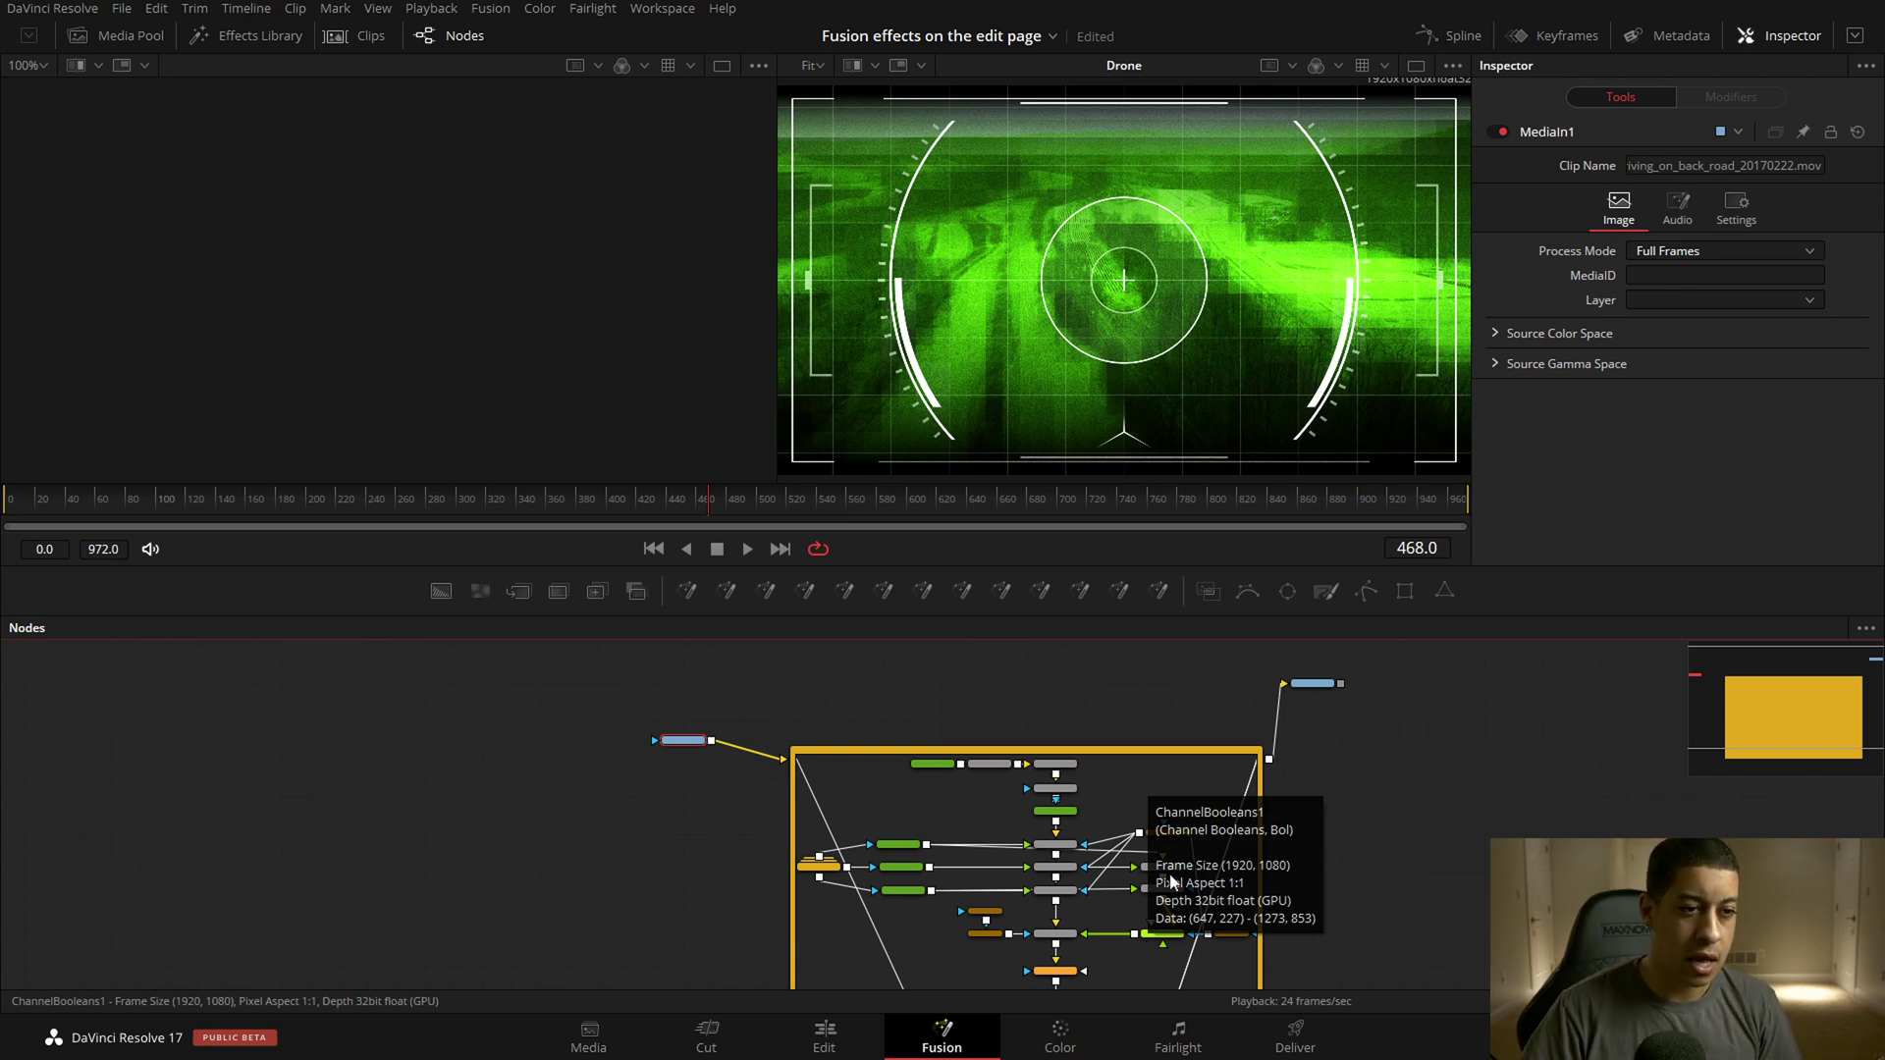
left_click(1157, 957)
scroll(1080, 864, "down", 2)
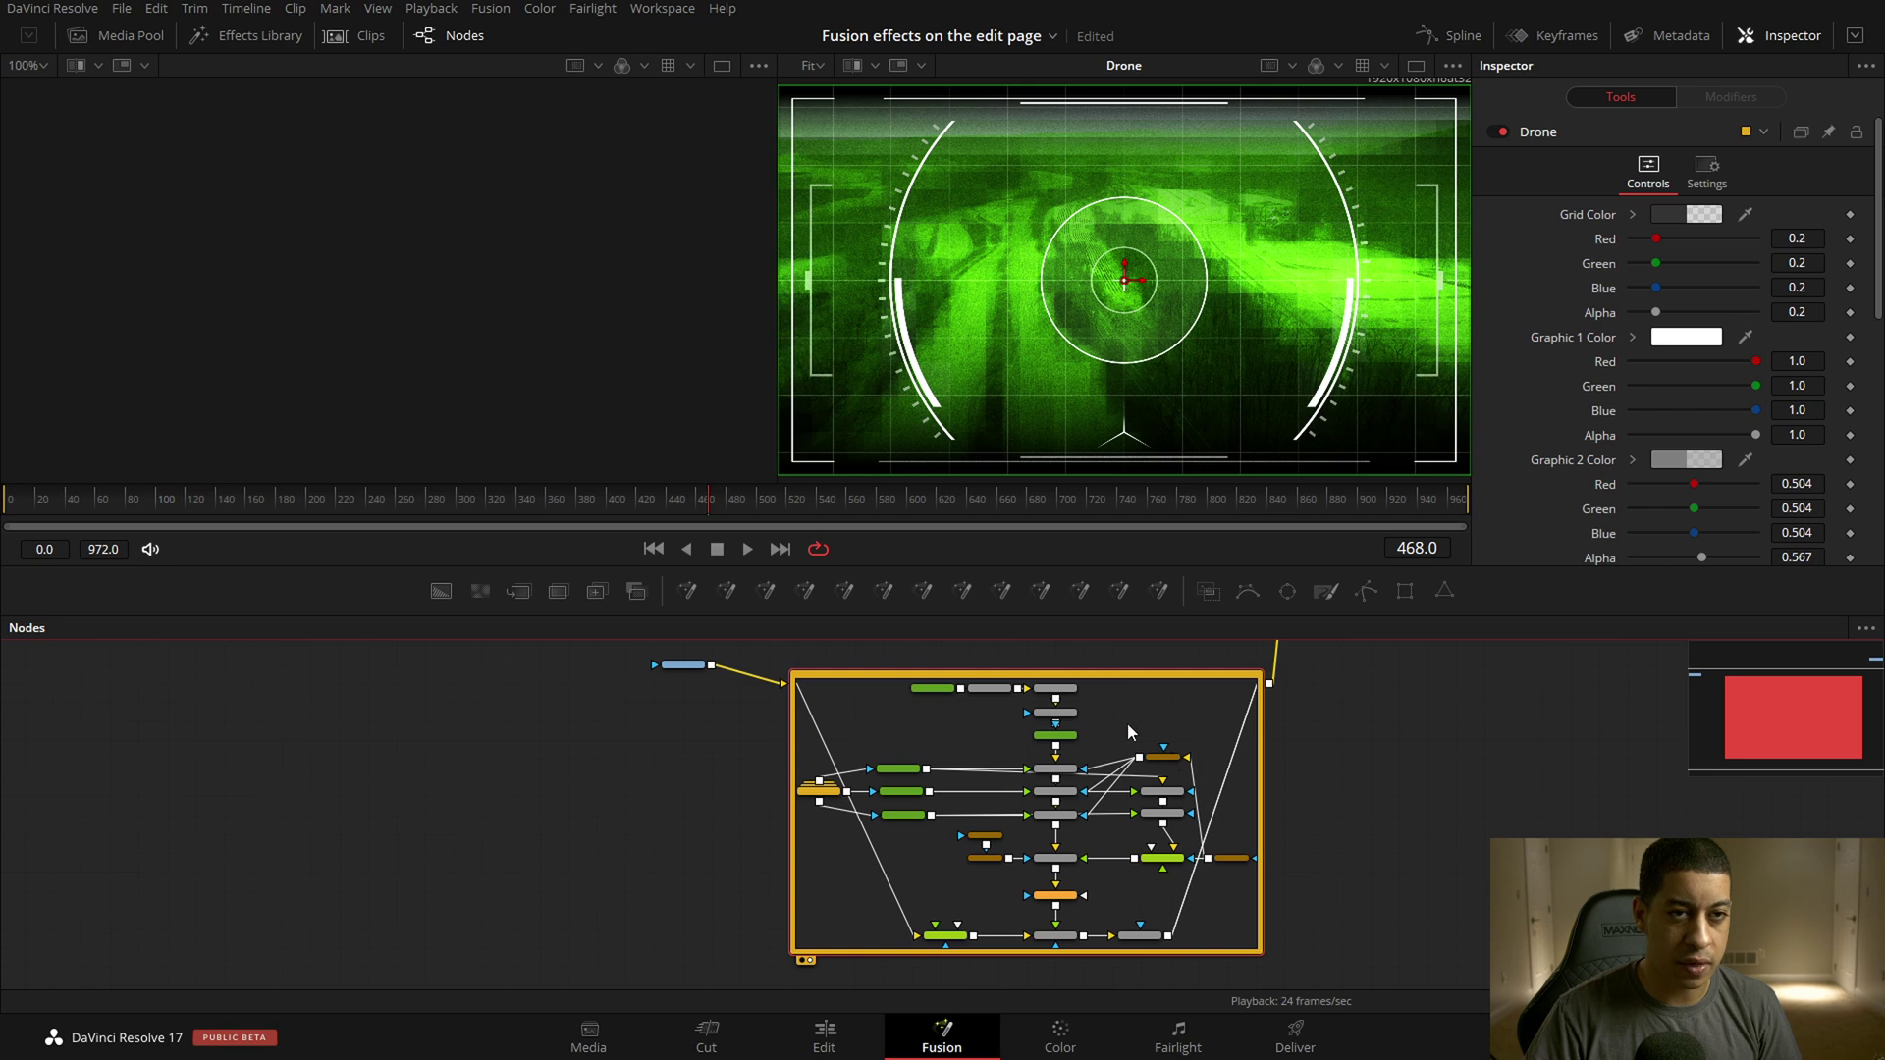
Expand the Inspector to full height, and open the clip's Night Vision effect on the Fusion page with its MediaIn1 node in the viewer.
left_click(1855, 36)
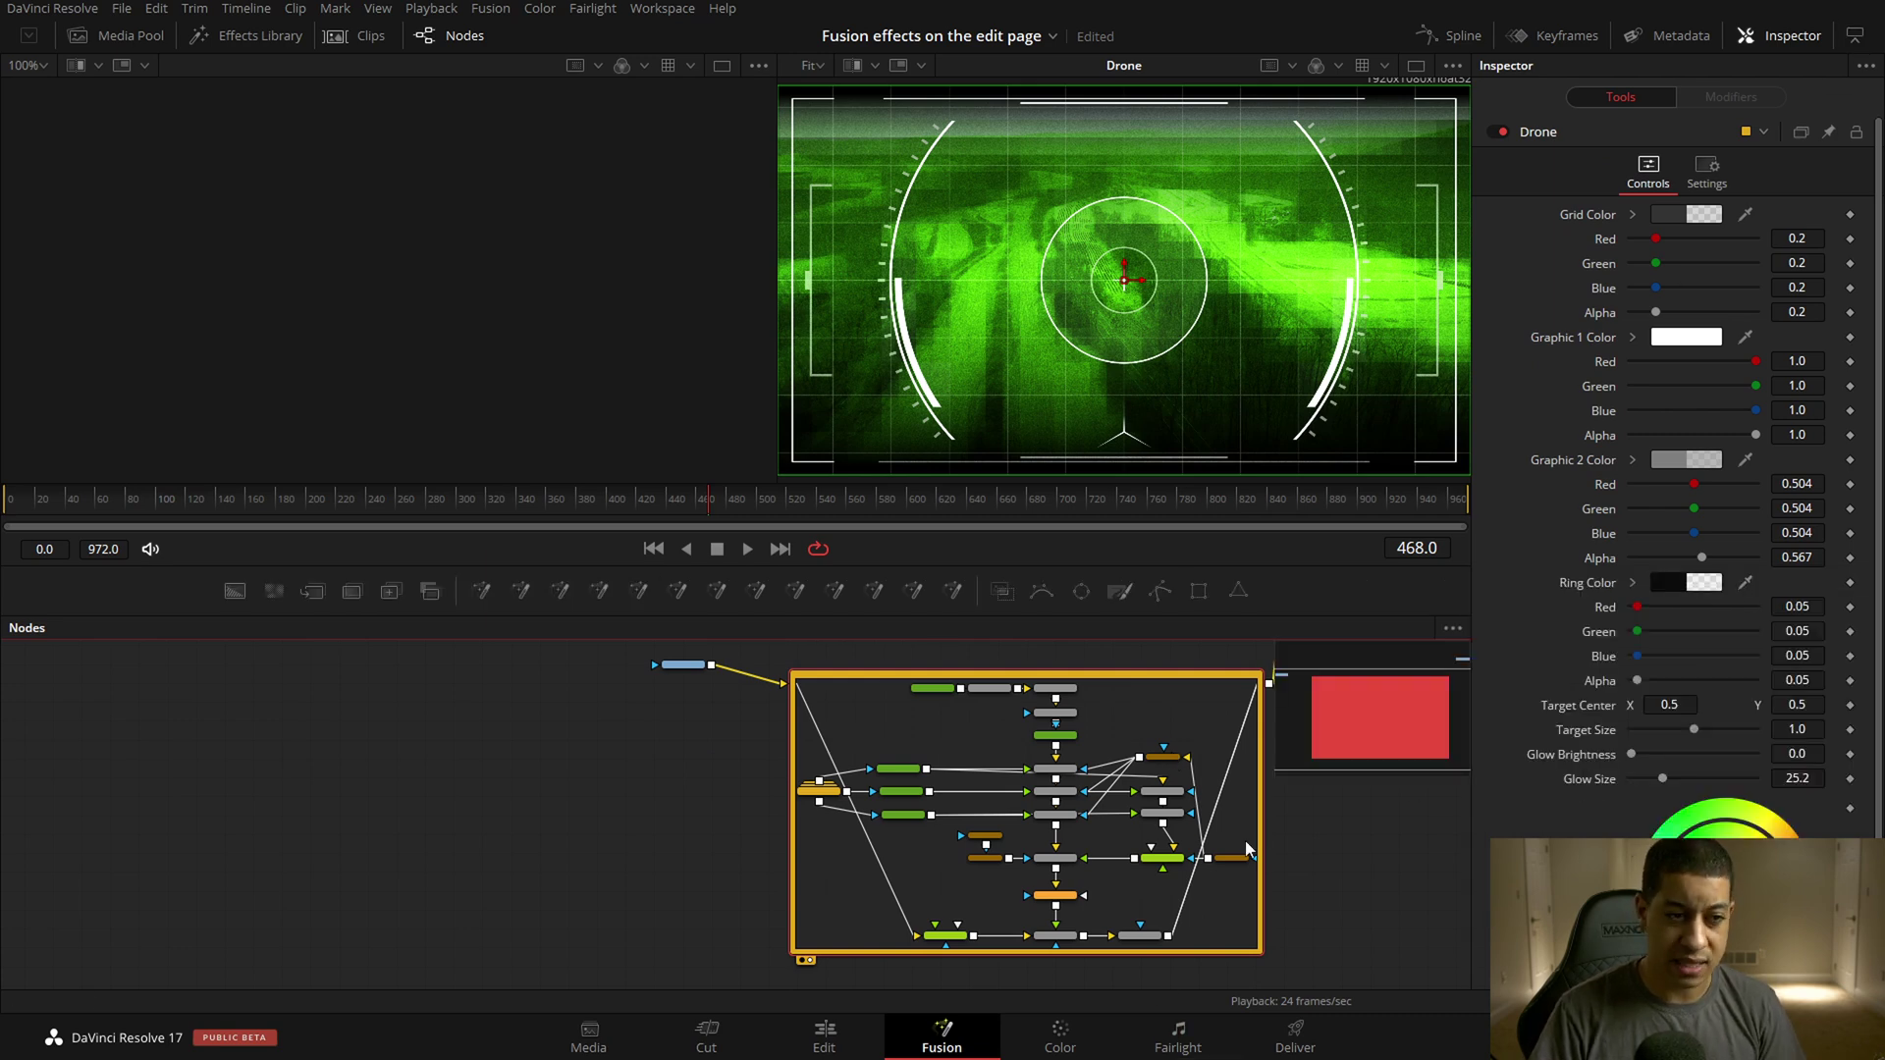
left_click(842, 1042)
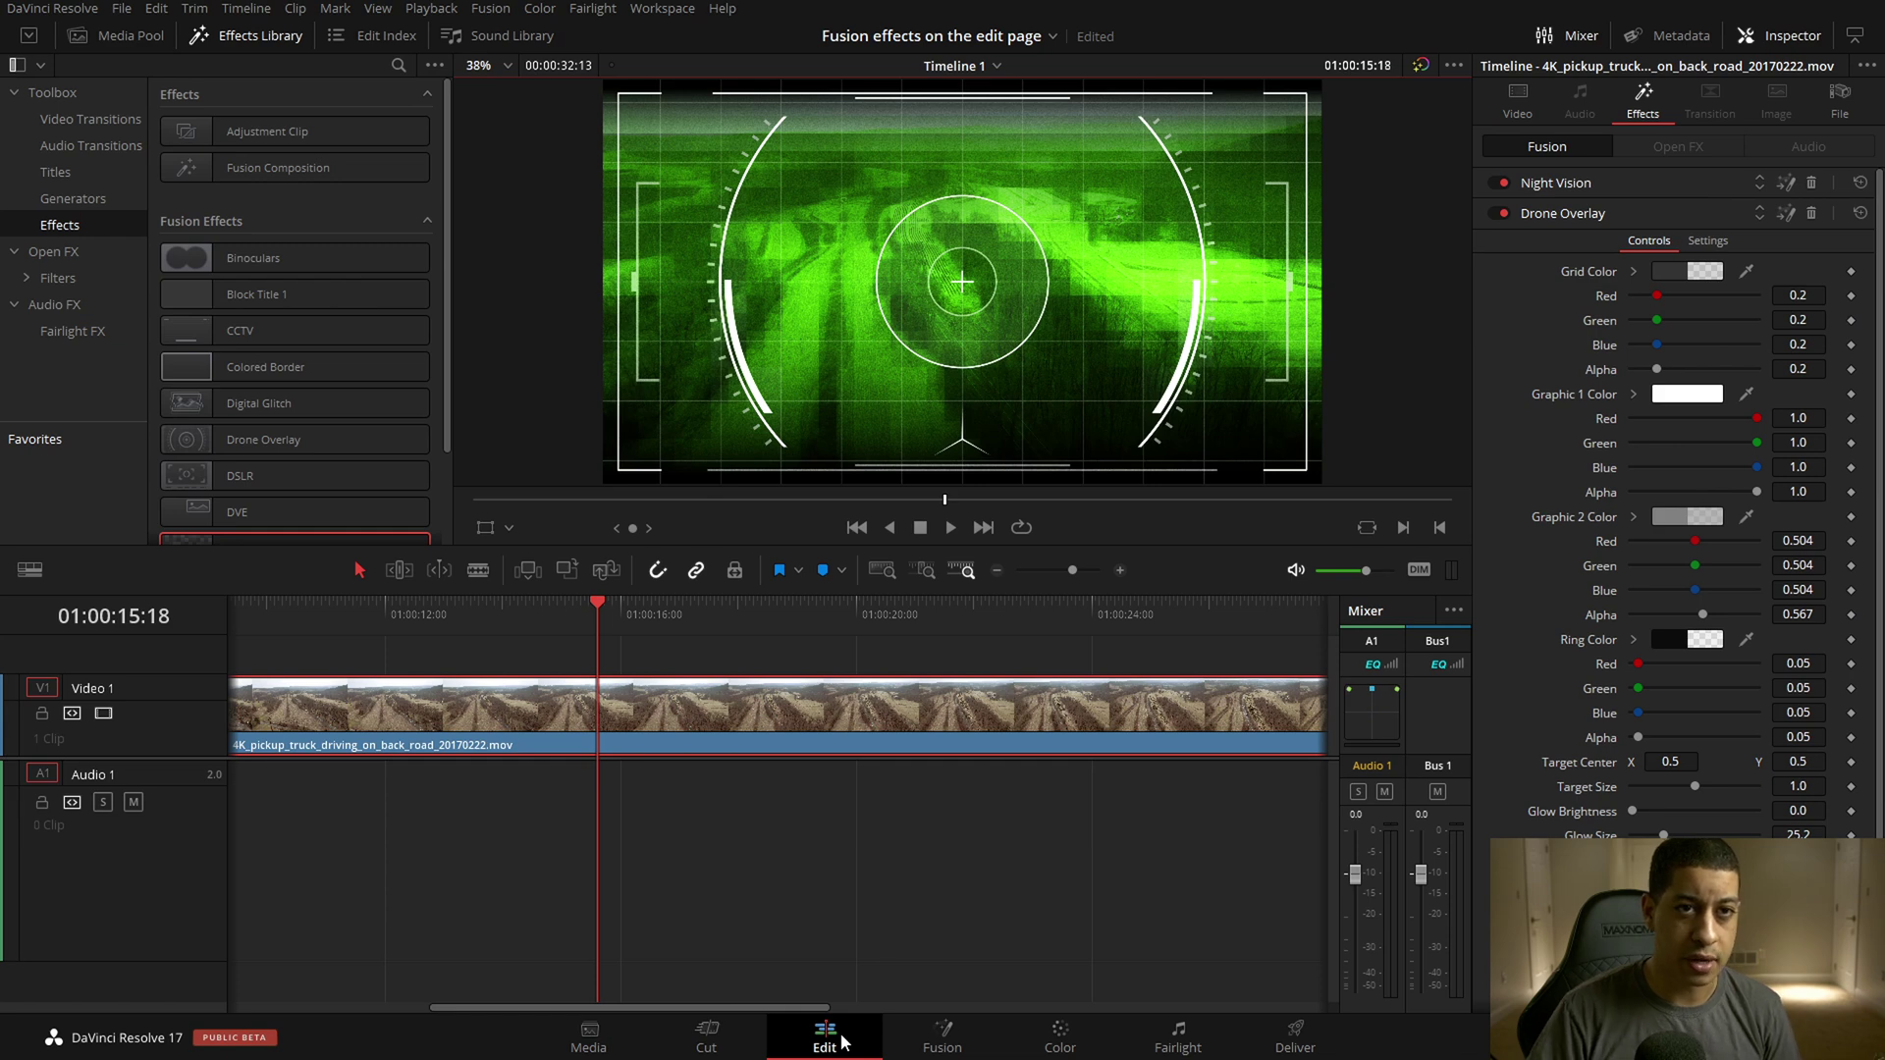
left_click(1783, 184)
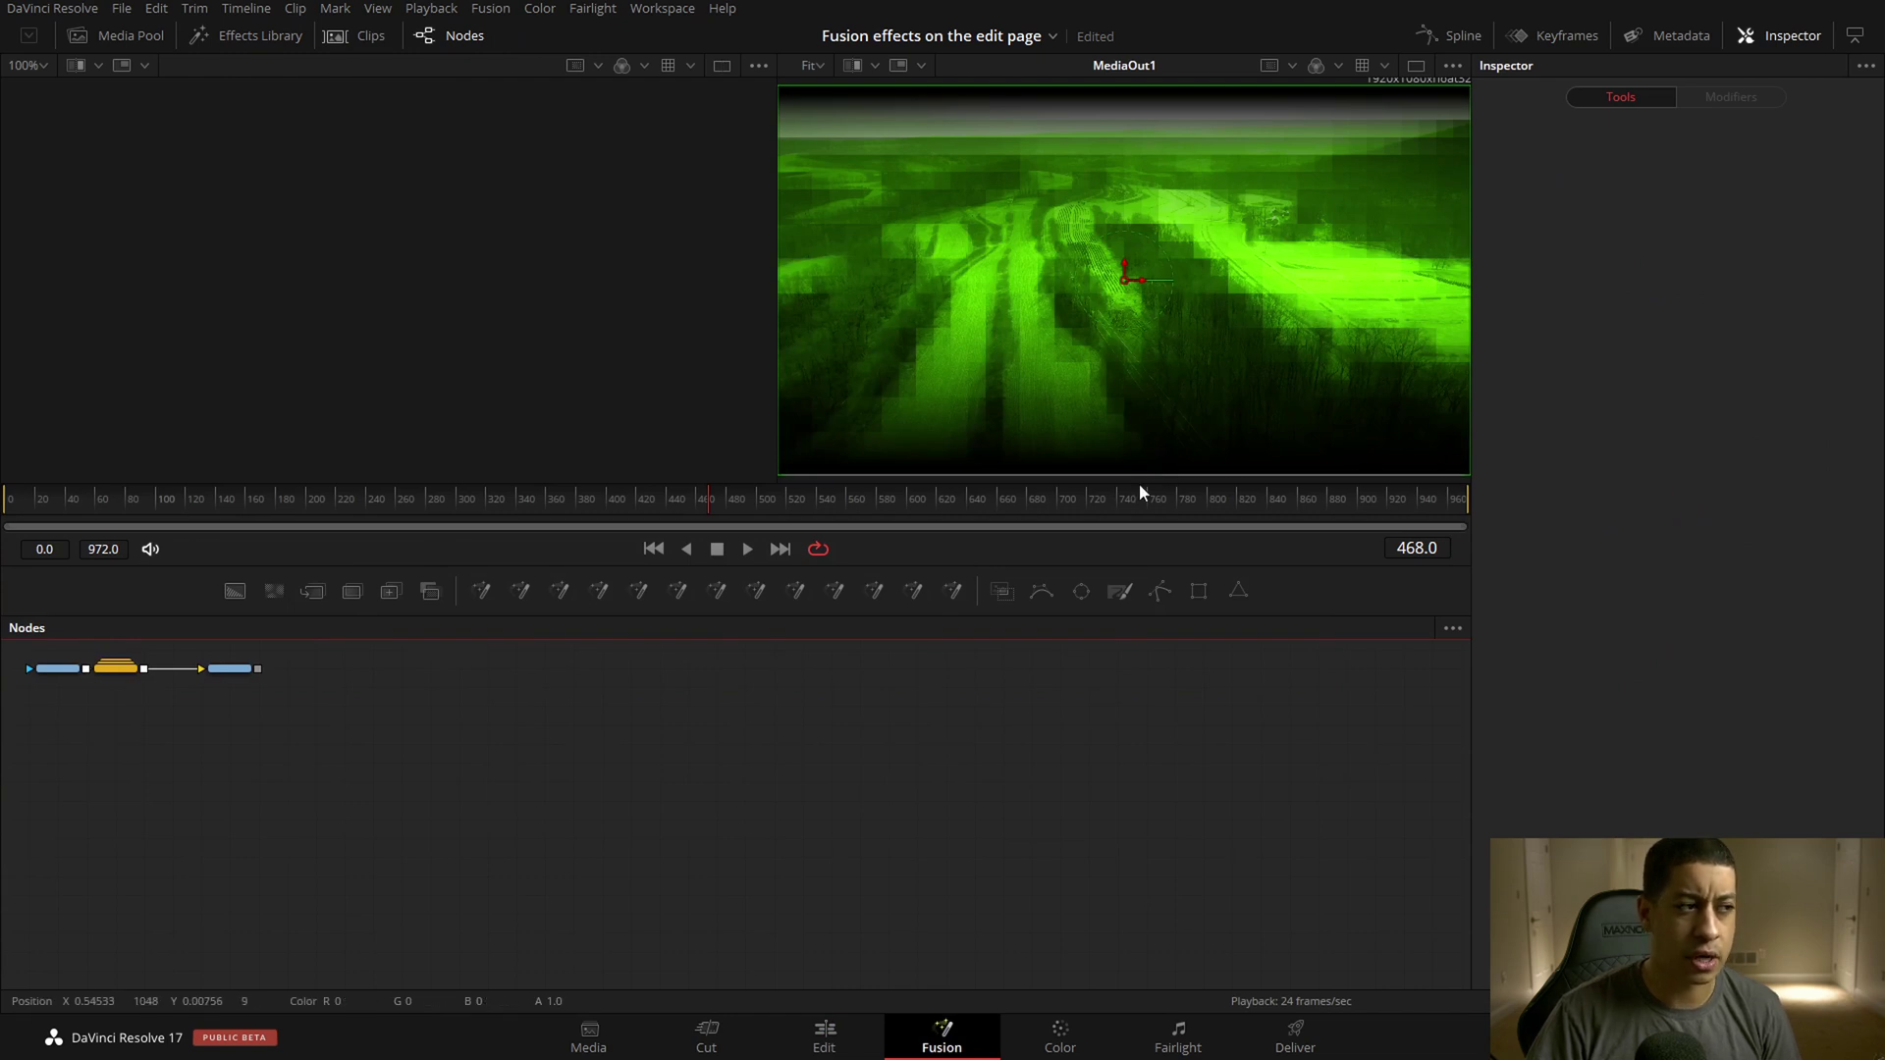
left_click_drag(663, 663, 1193, 726)
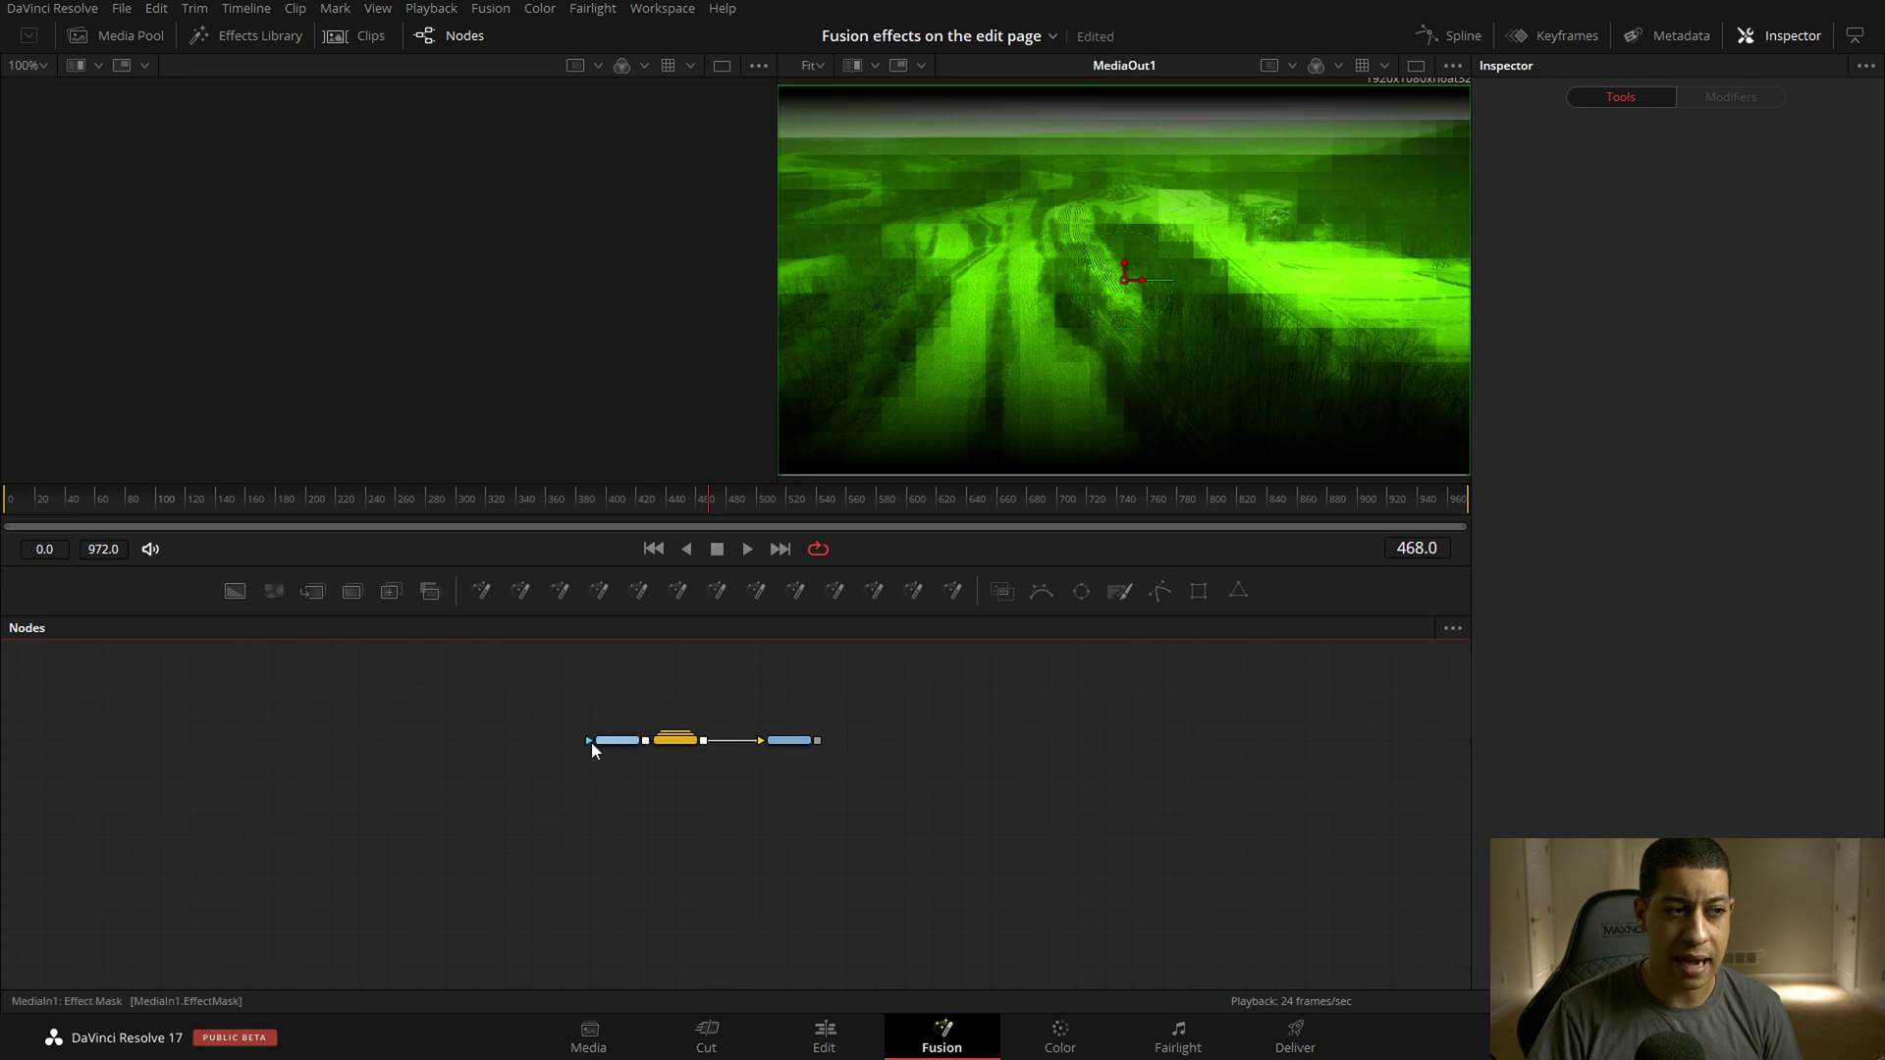
left_click_drag(620, 739, 946, 396)
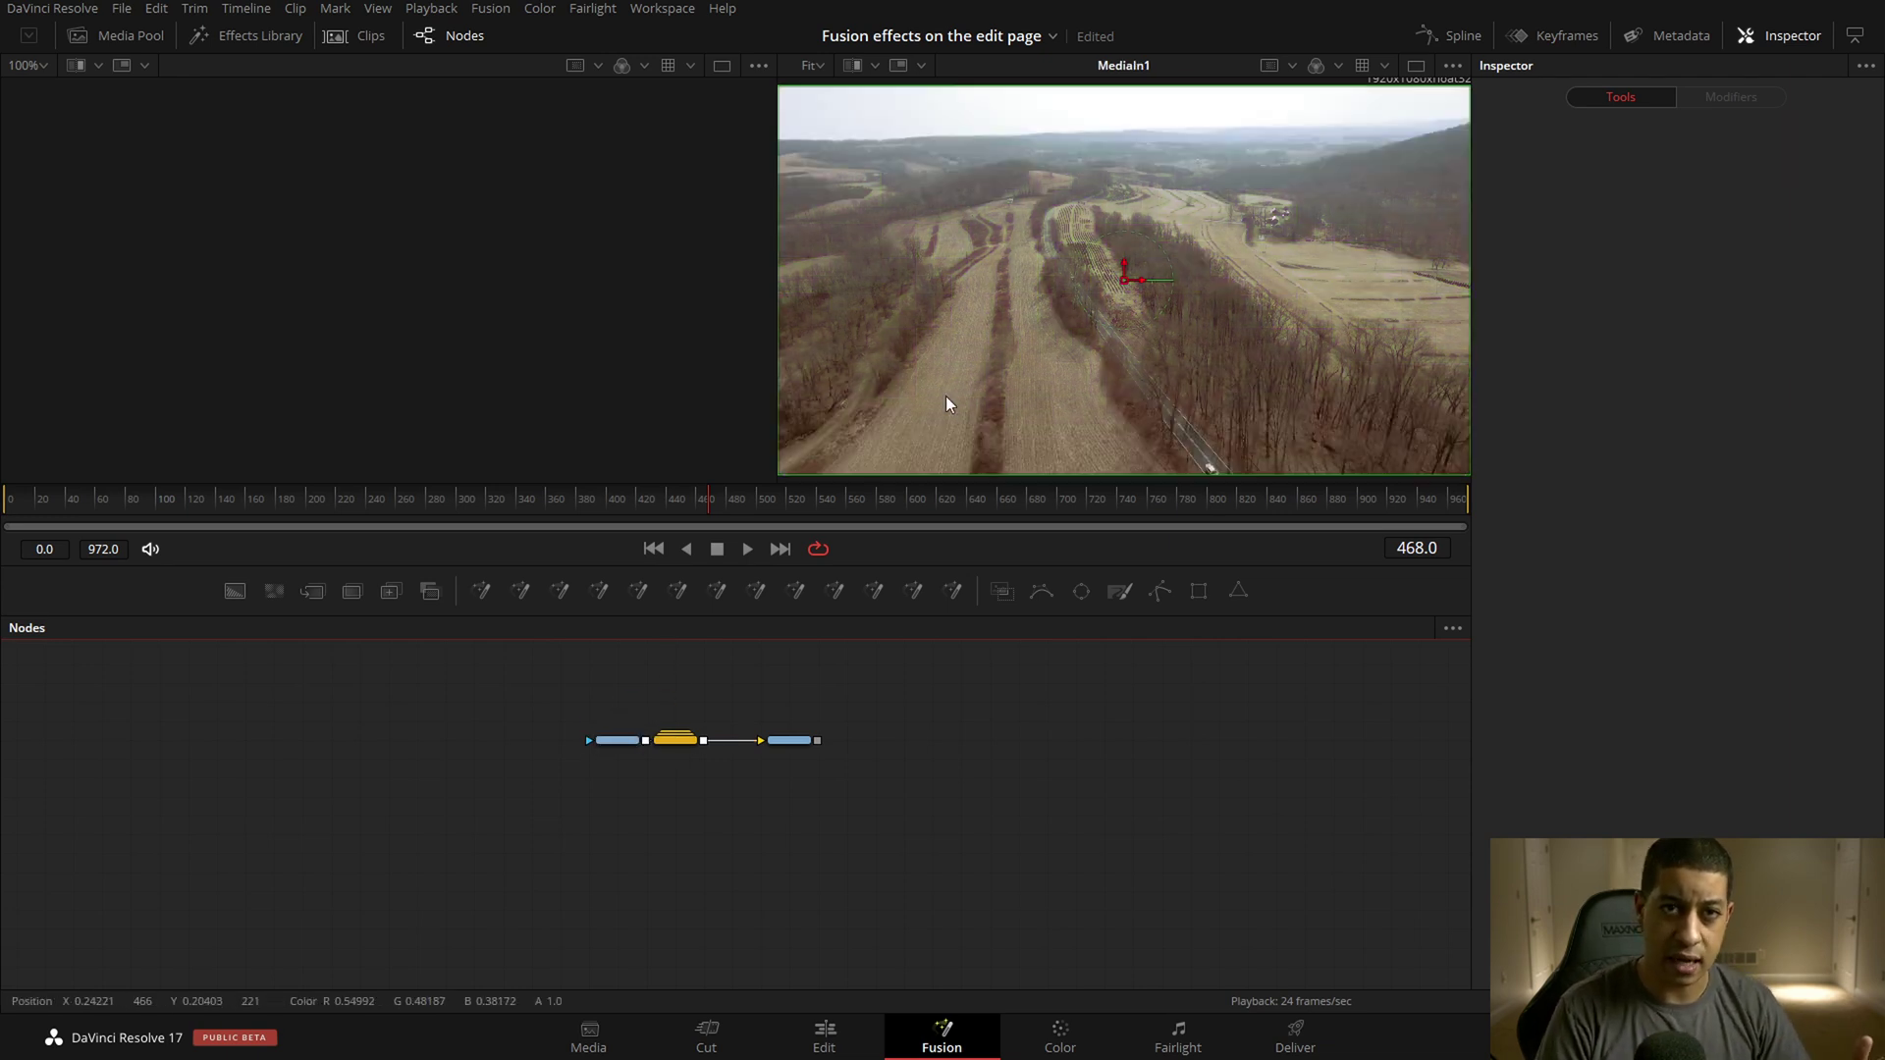
Expand the NightVision group and line up MediaIn1 before it and MediaOut1 after it to reveal its internal nodes.
double_click(678, 740)
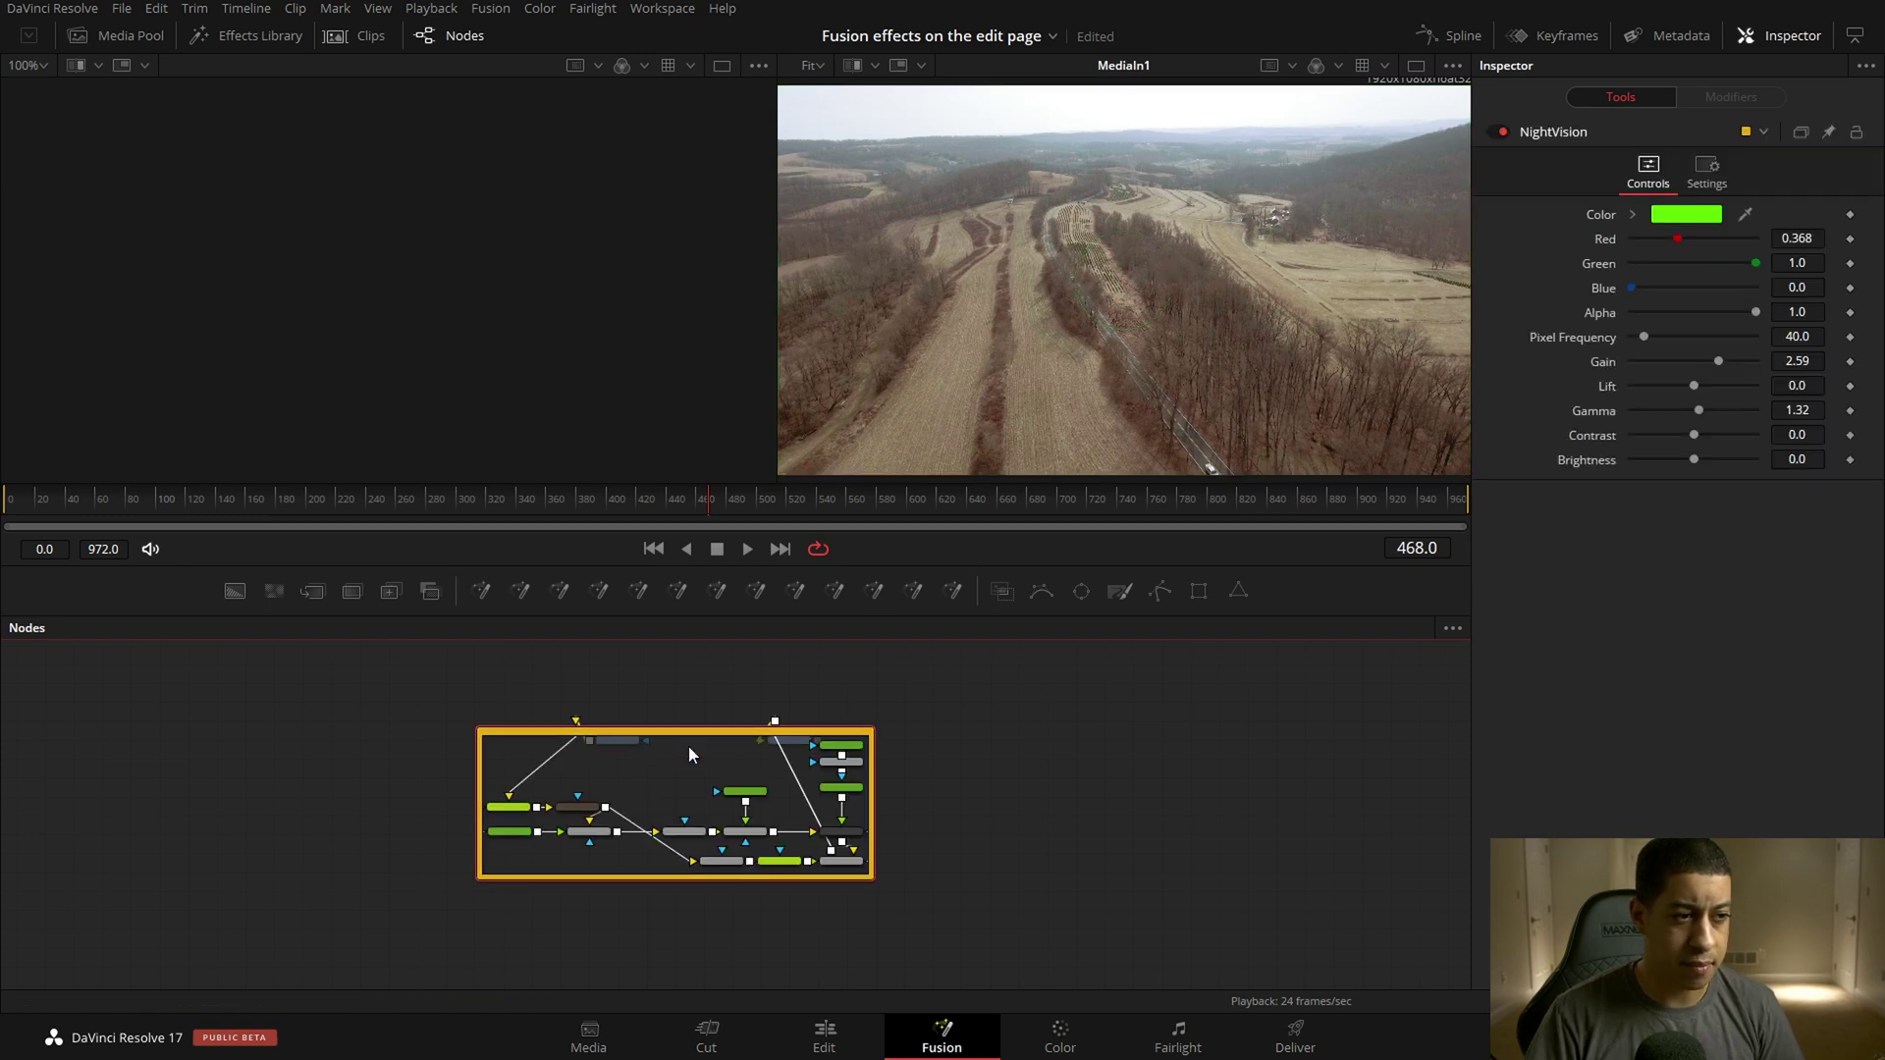
left_click_drag(748, 732, 748, 788)
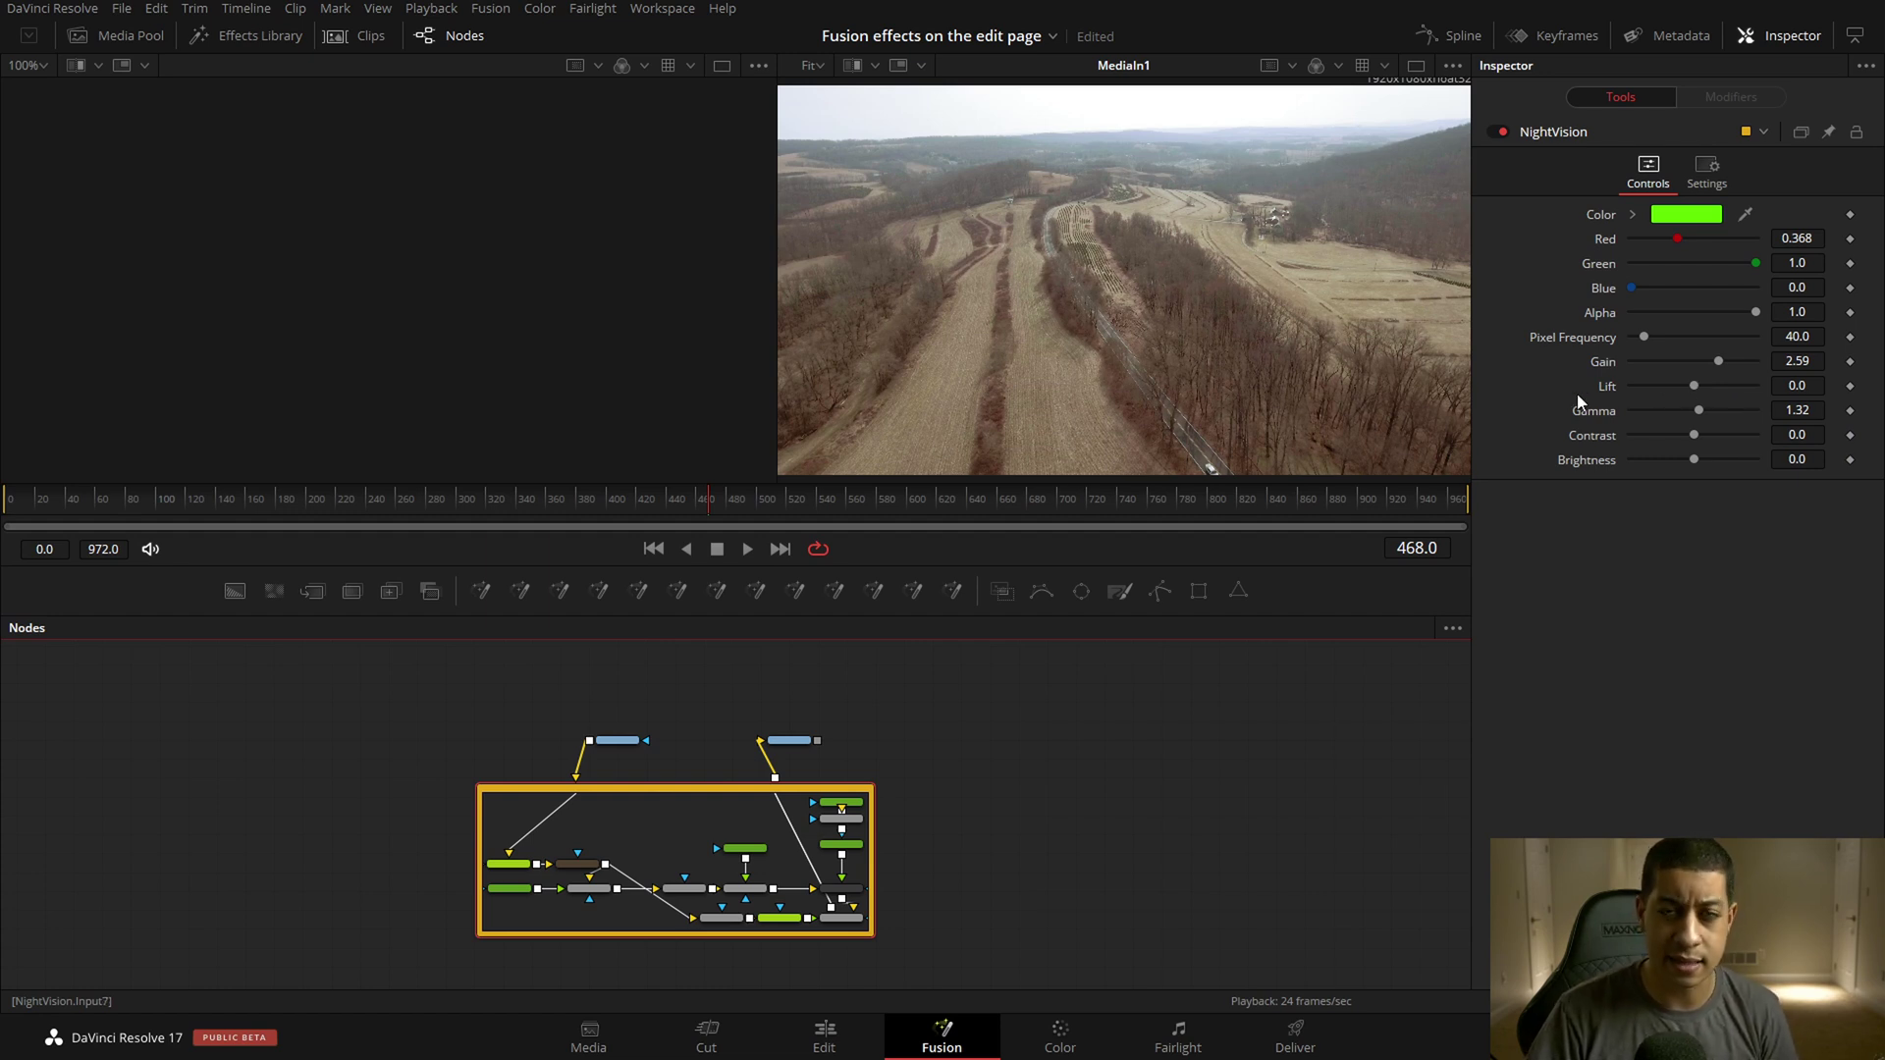
left_click_drag(790, 740, 989, 777)
left_click_drag(617, 752, 397, 797)
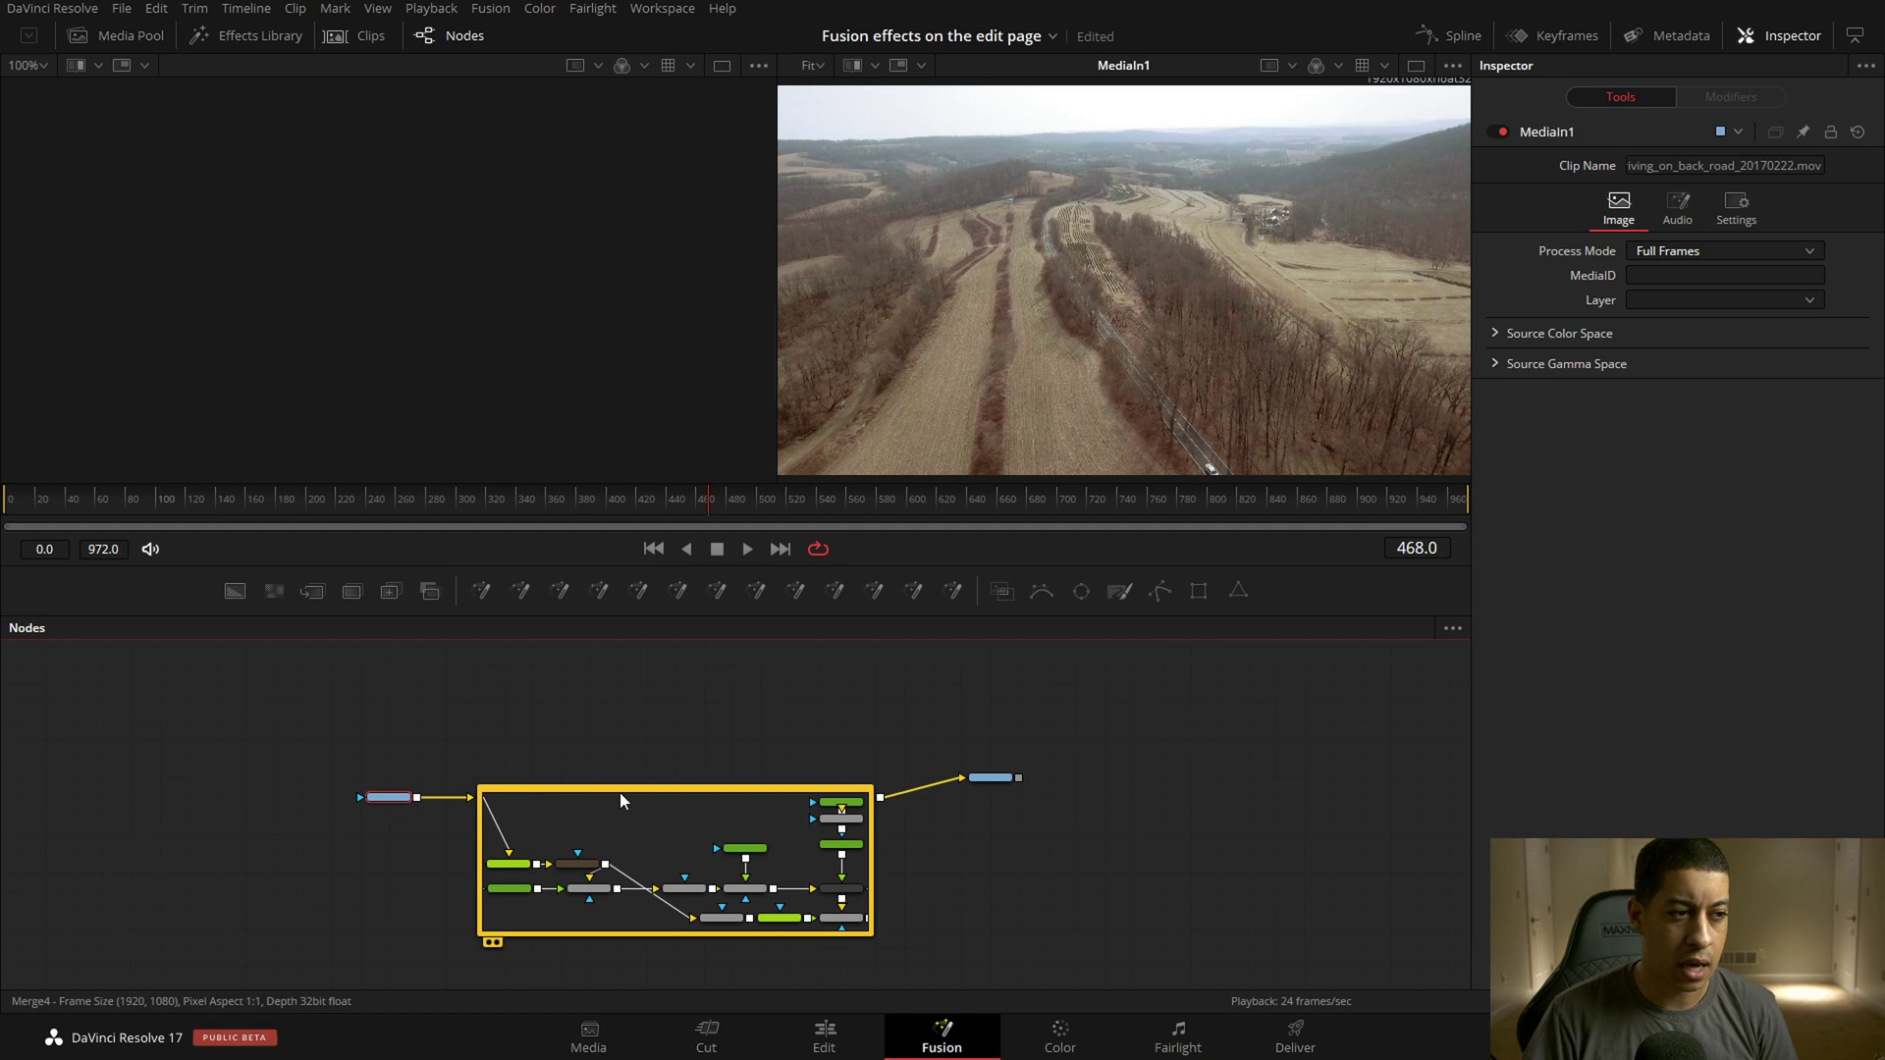
left_click_drag(984, 777, 937, 808)
left_click(938, 808)
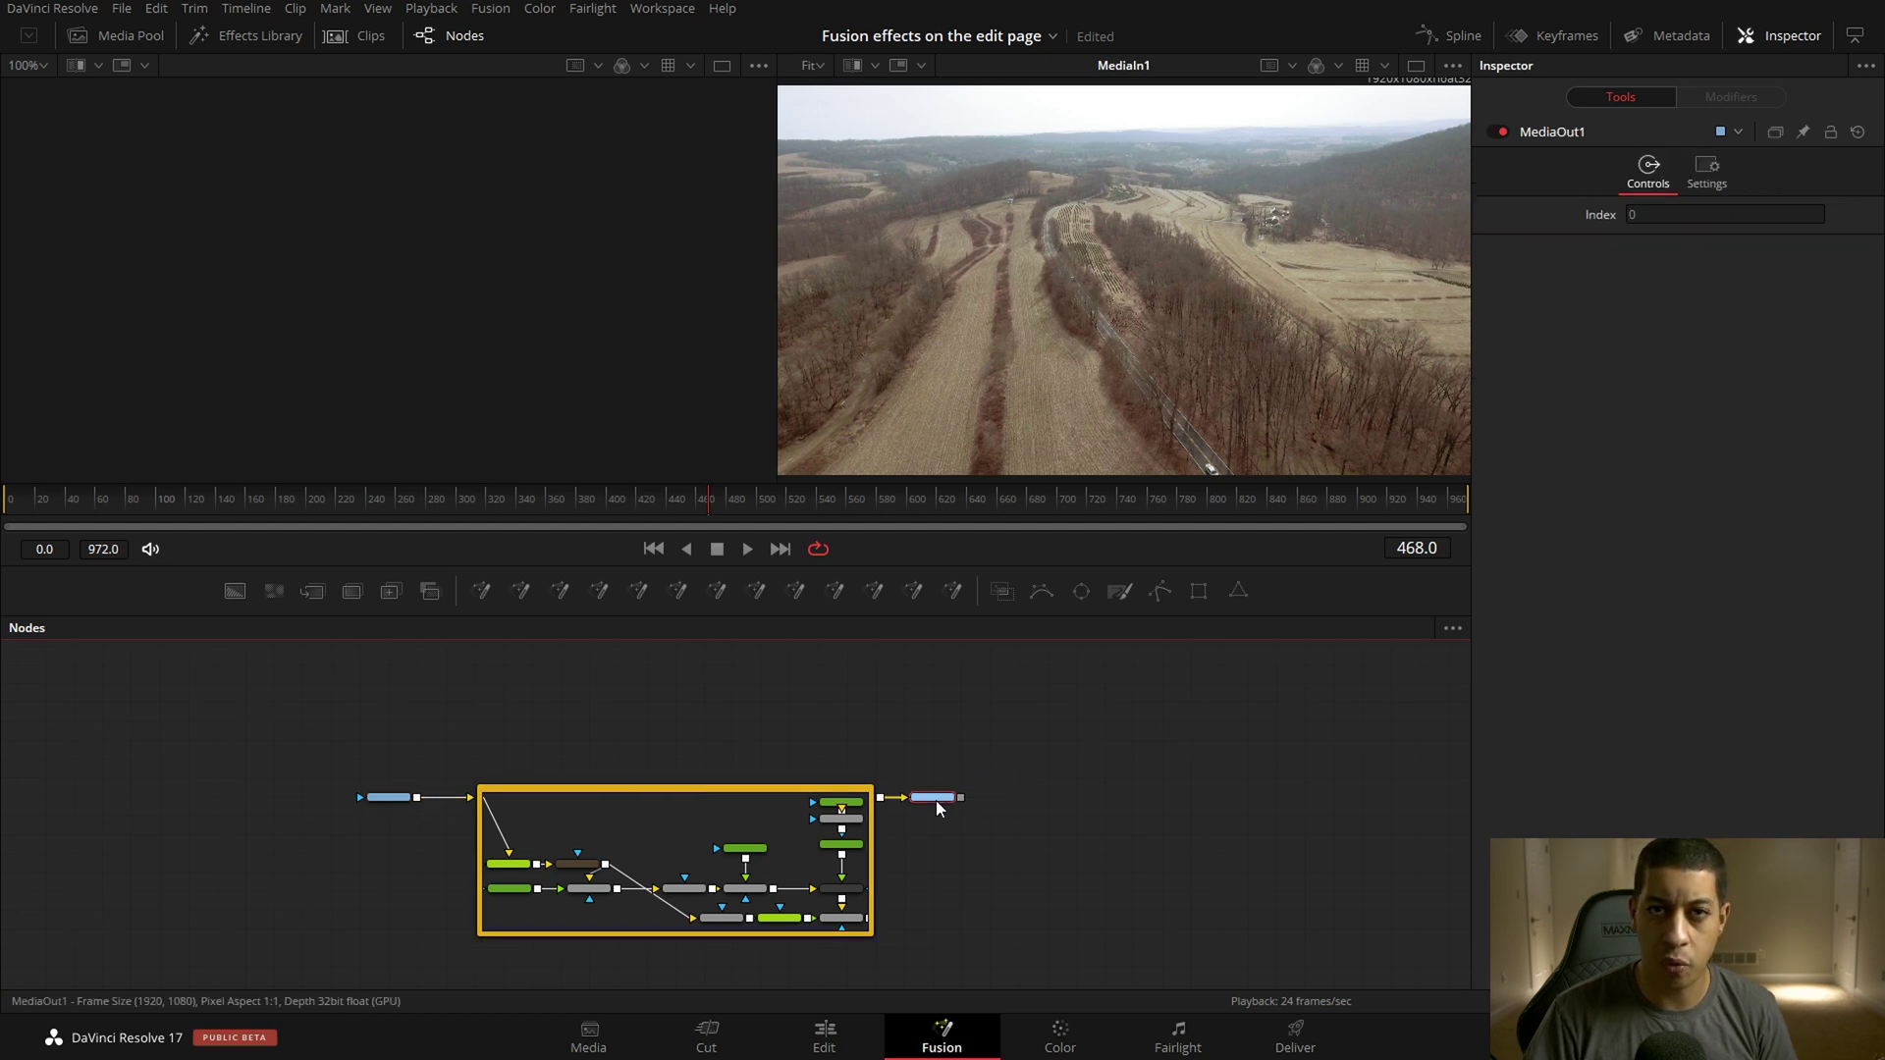
scroll(971, 837, "down", 1)
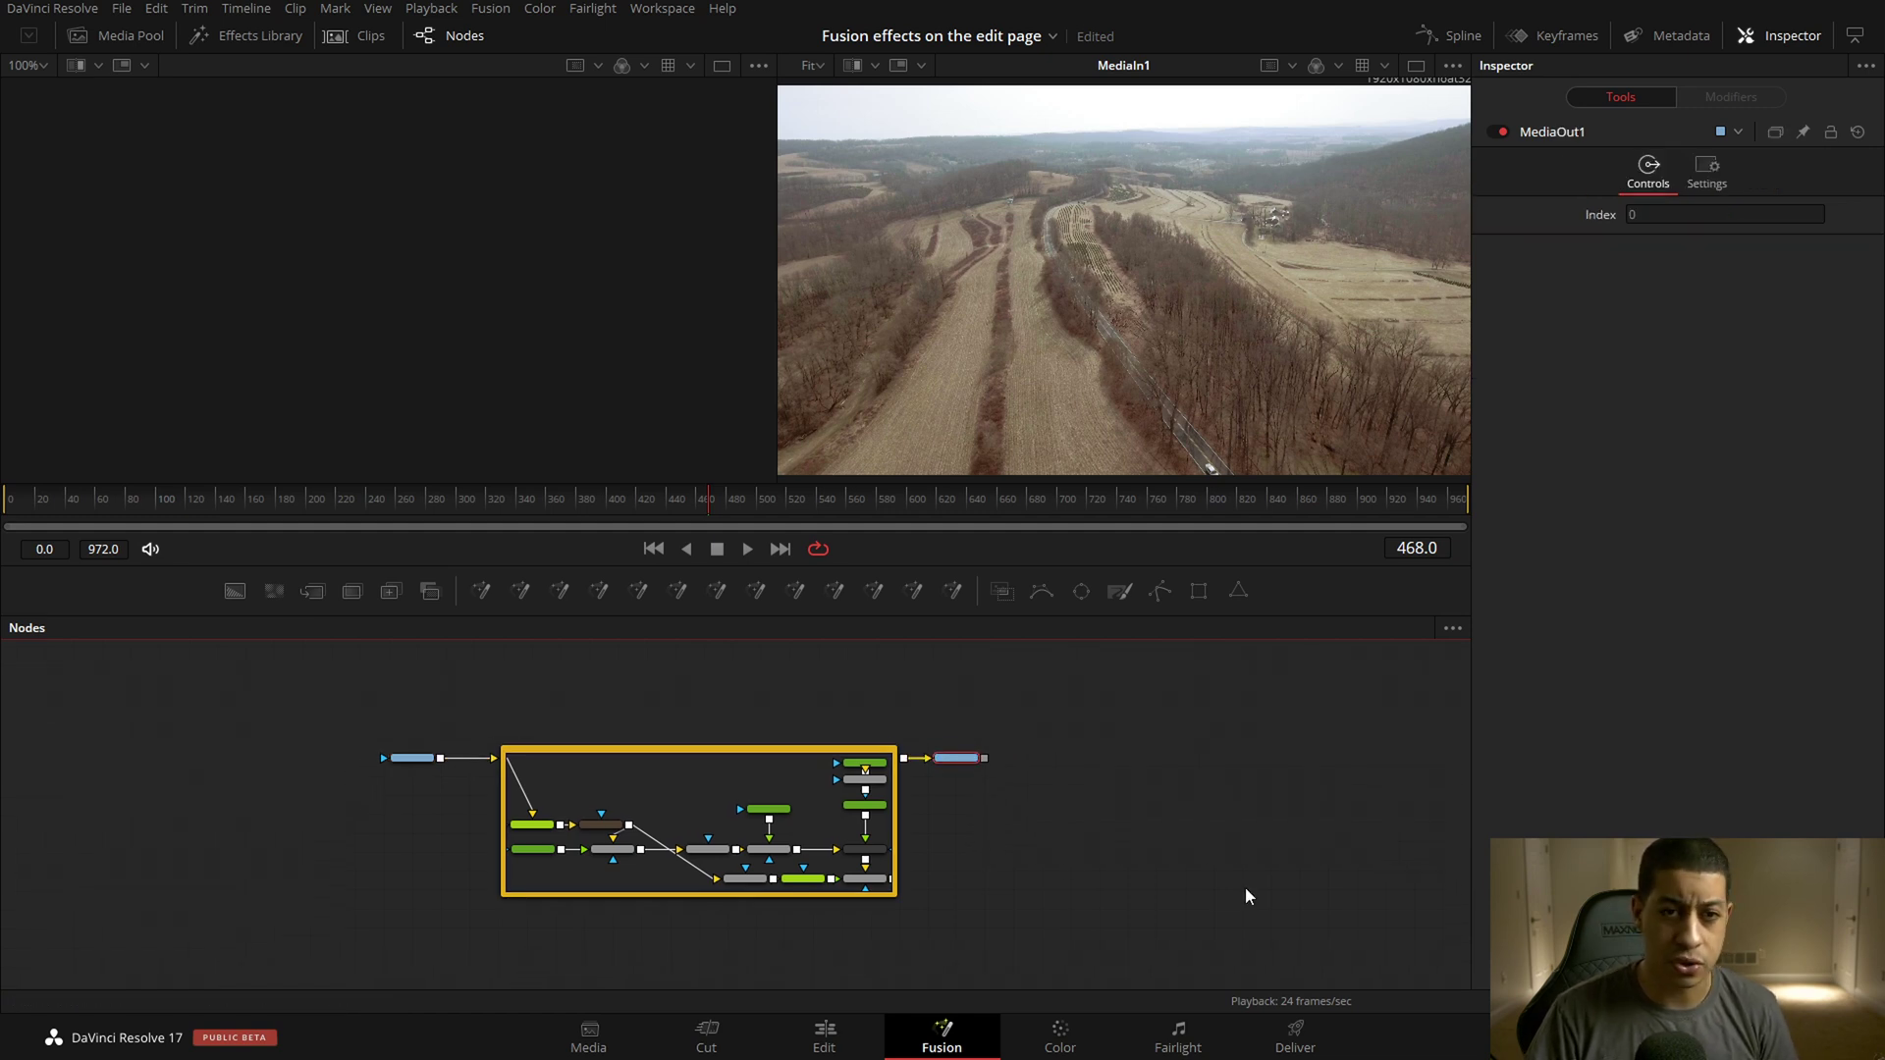
On the Edit page, park the playhead at 01:00:04:15 and turn on the Fusion Overlay for Drone Overlay with only its controls expanded.
left_click(829, 1037)
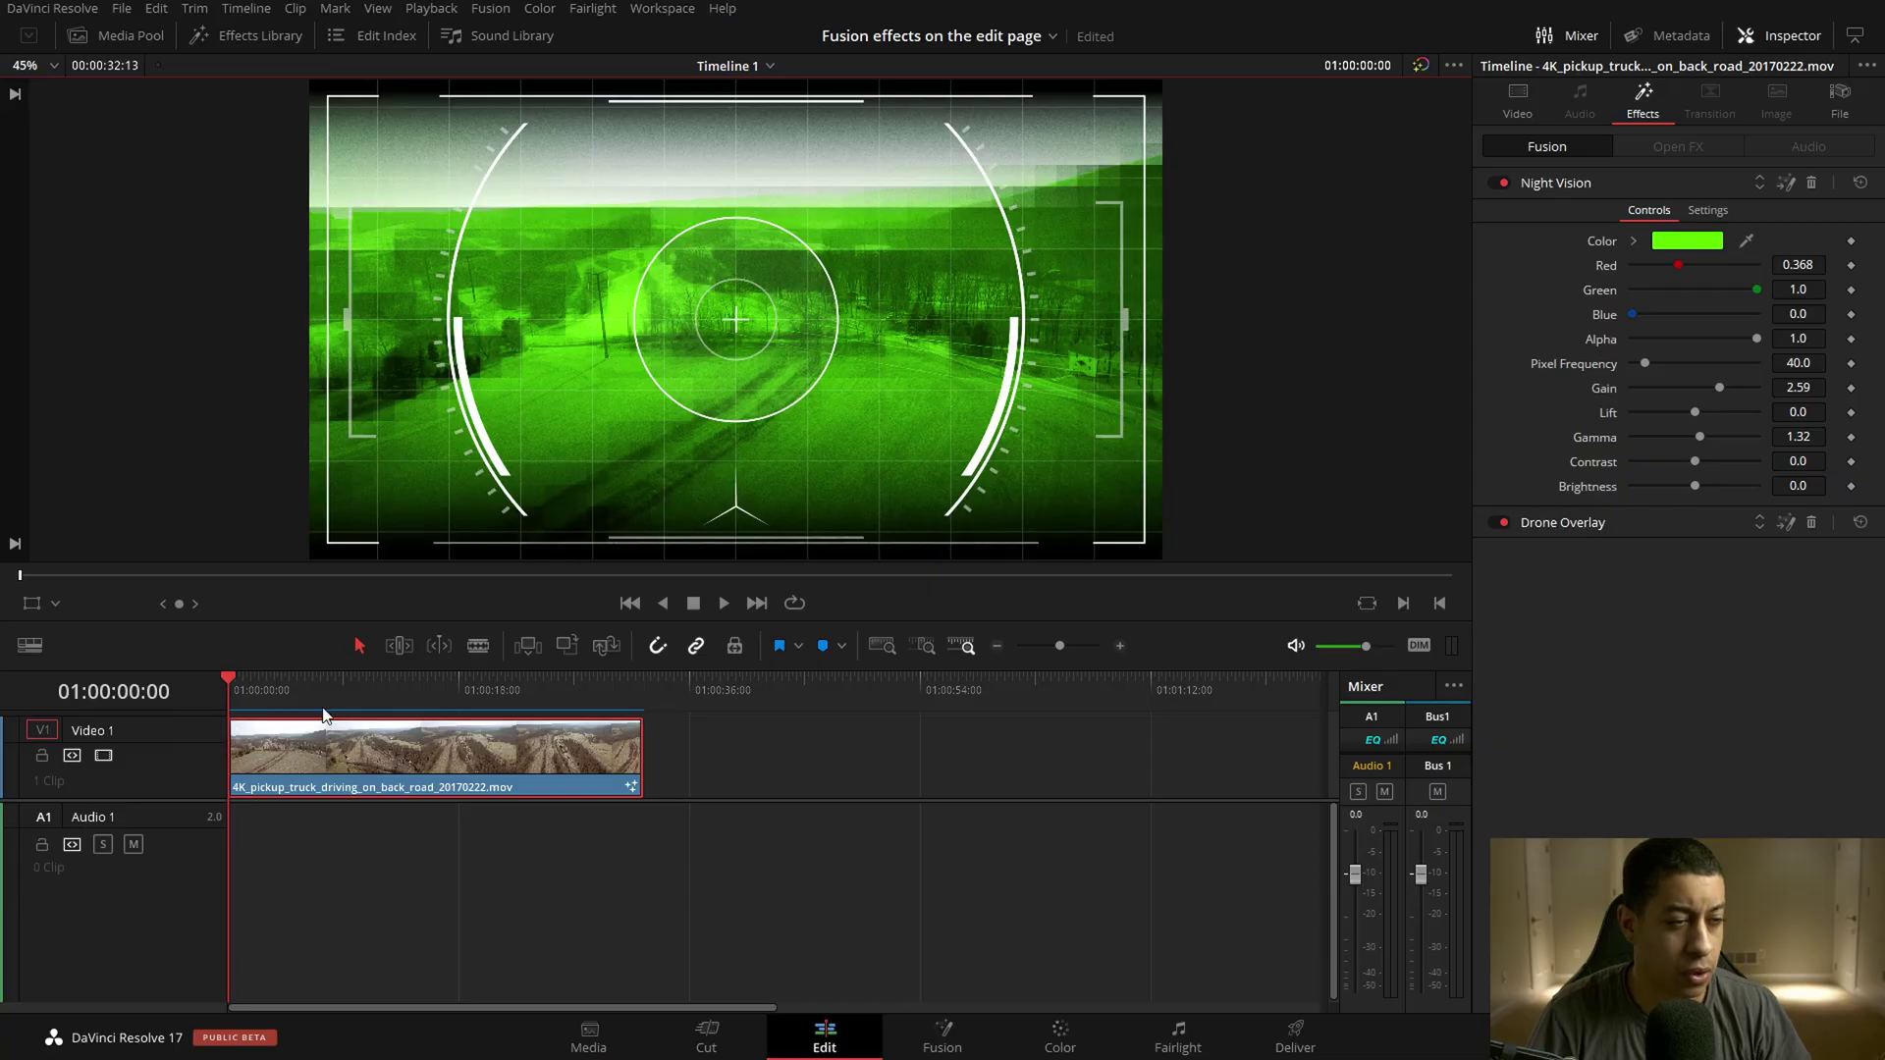
left_click(285, 686)
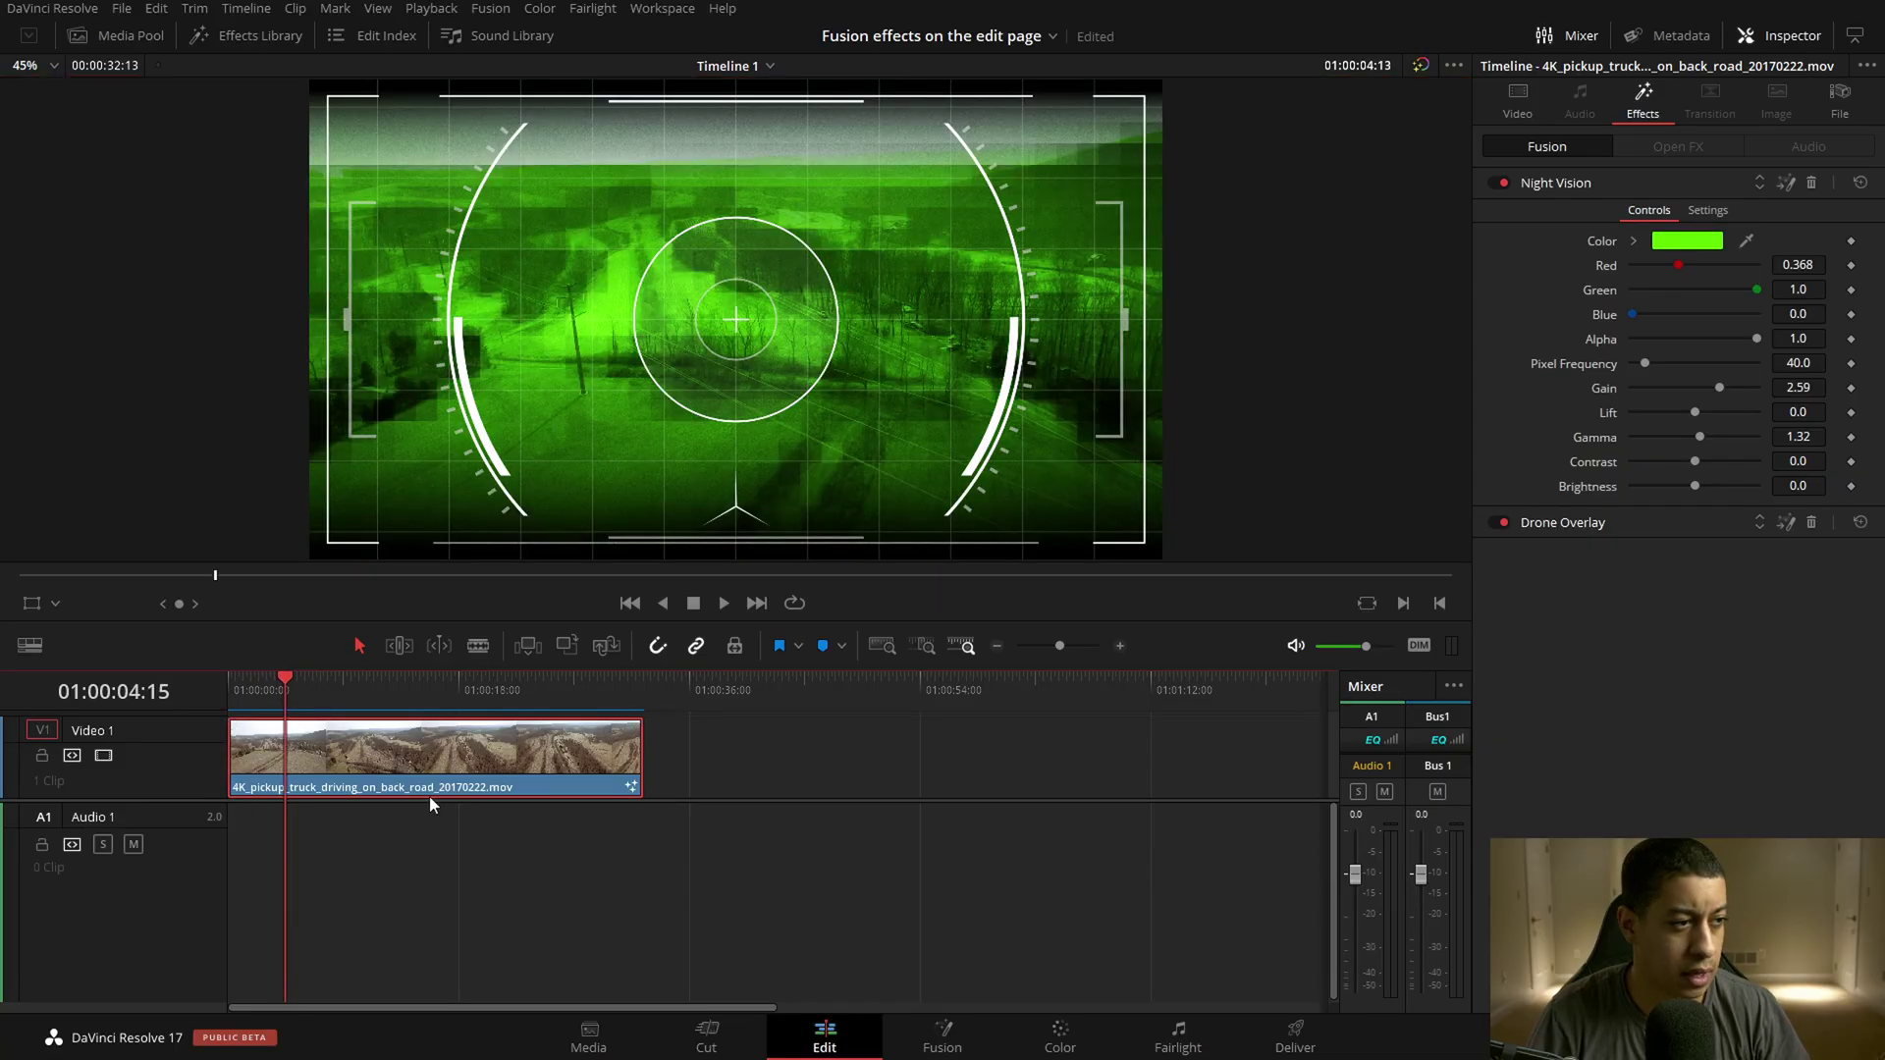
left_click(1602, 187)
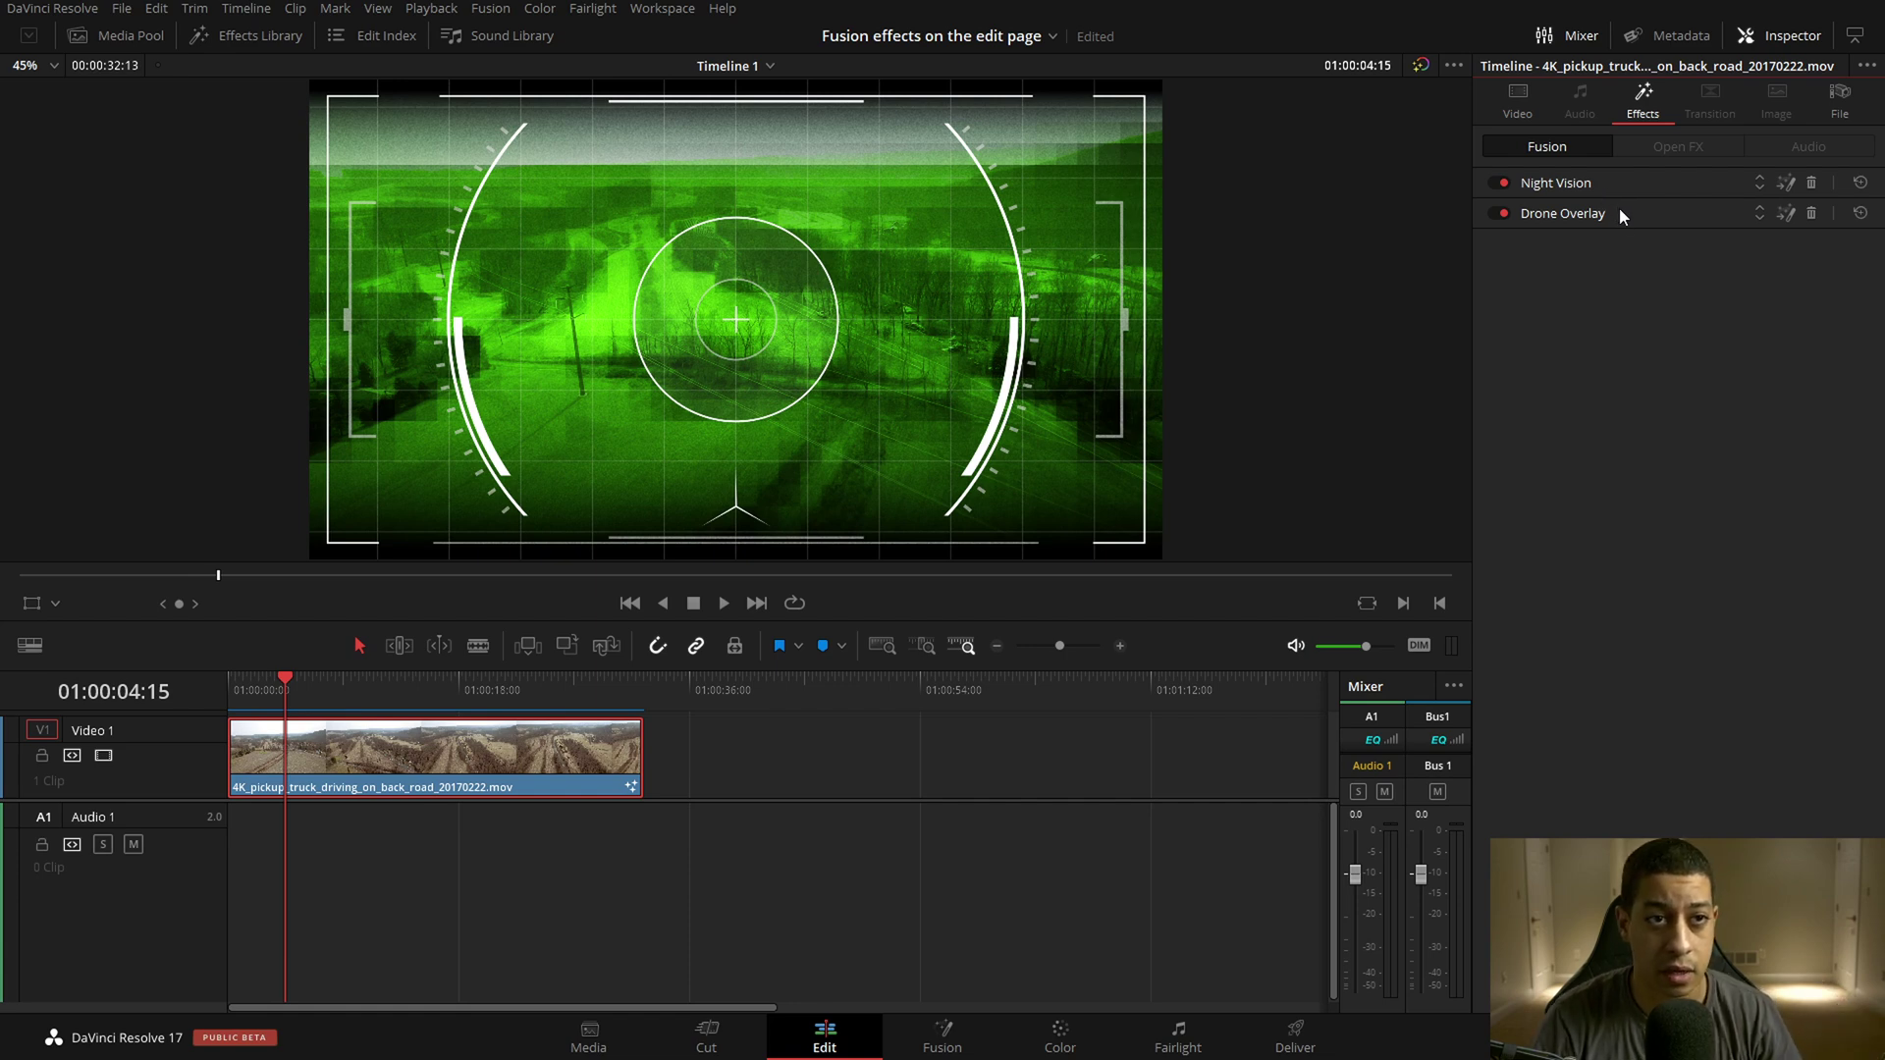
left_click(1618, 208)
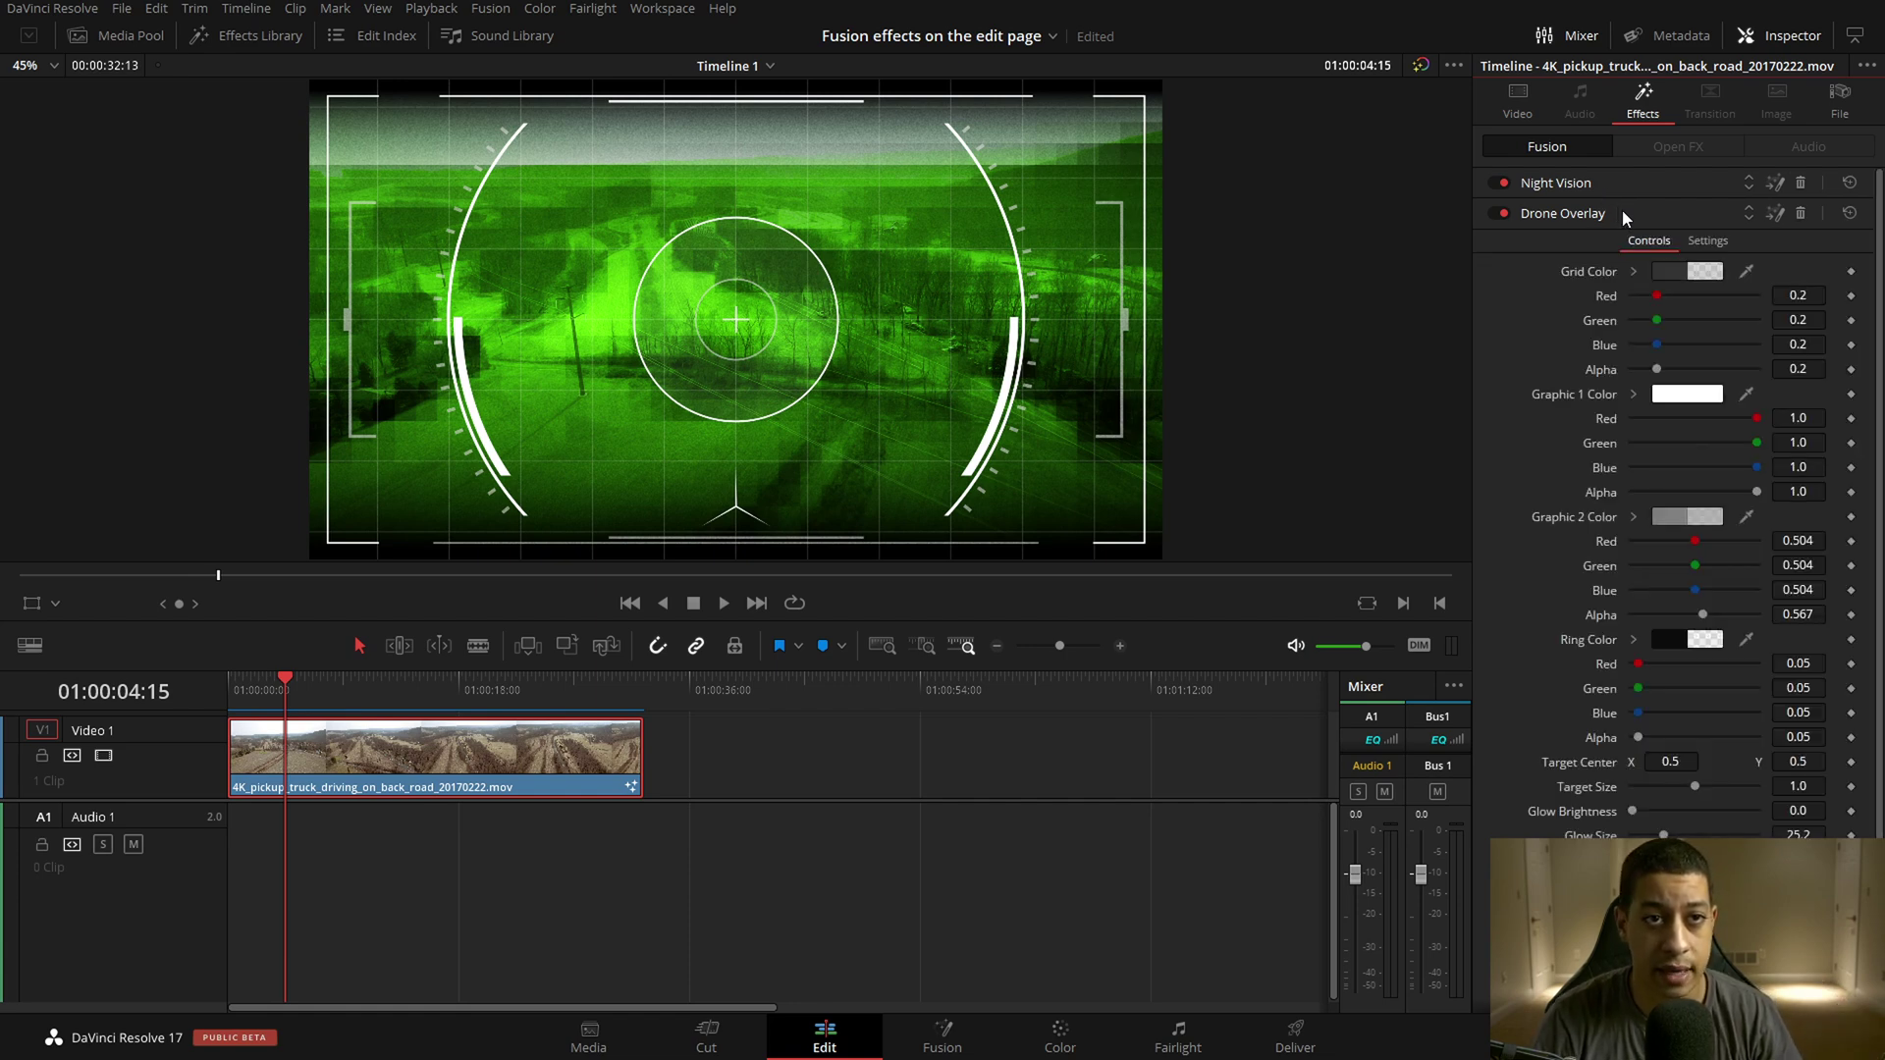
left_click(56, 605)
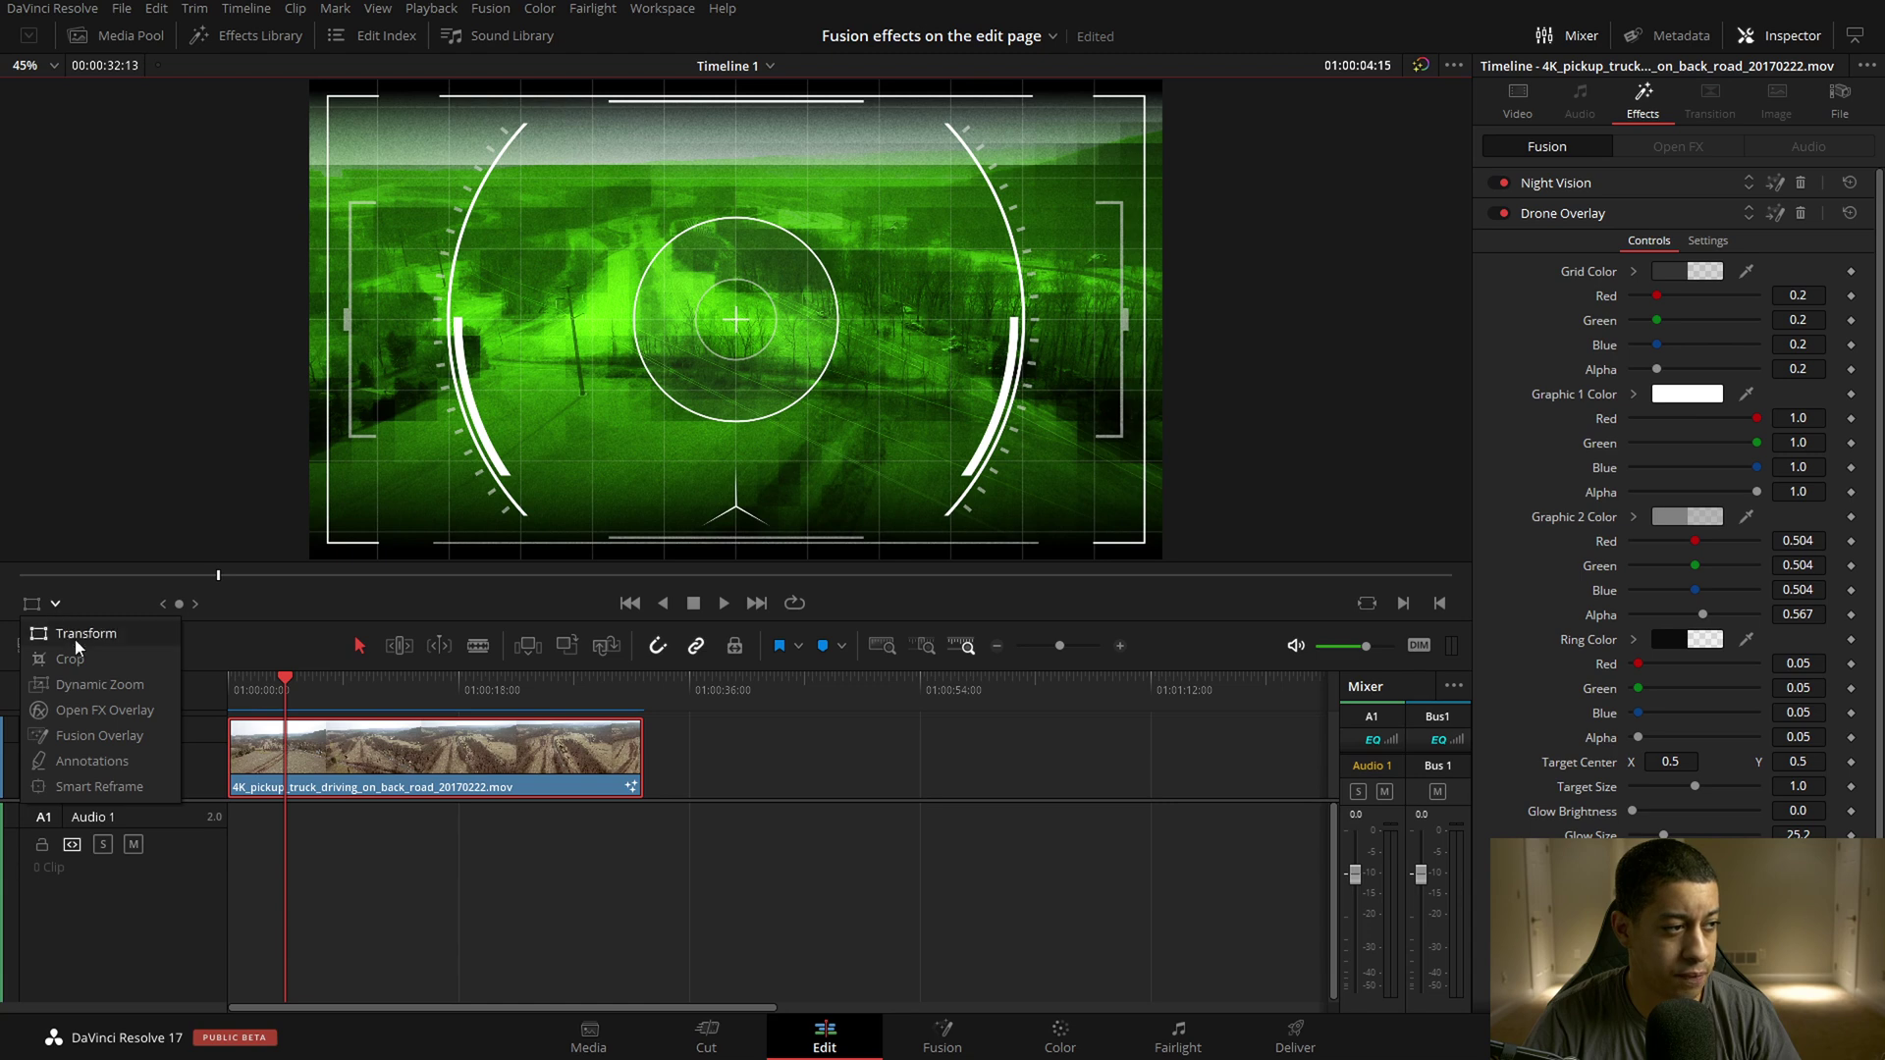
left_click(87, 739)
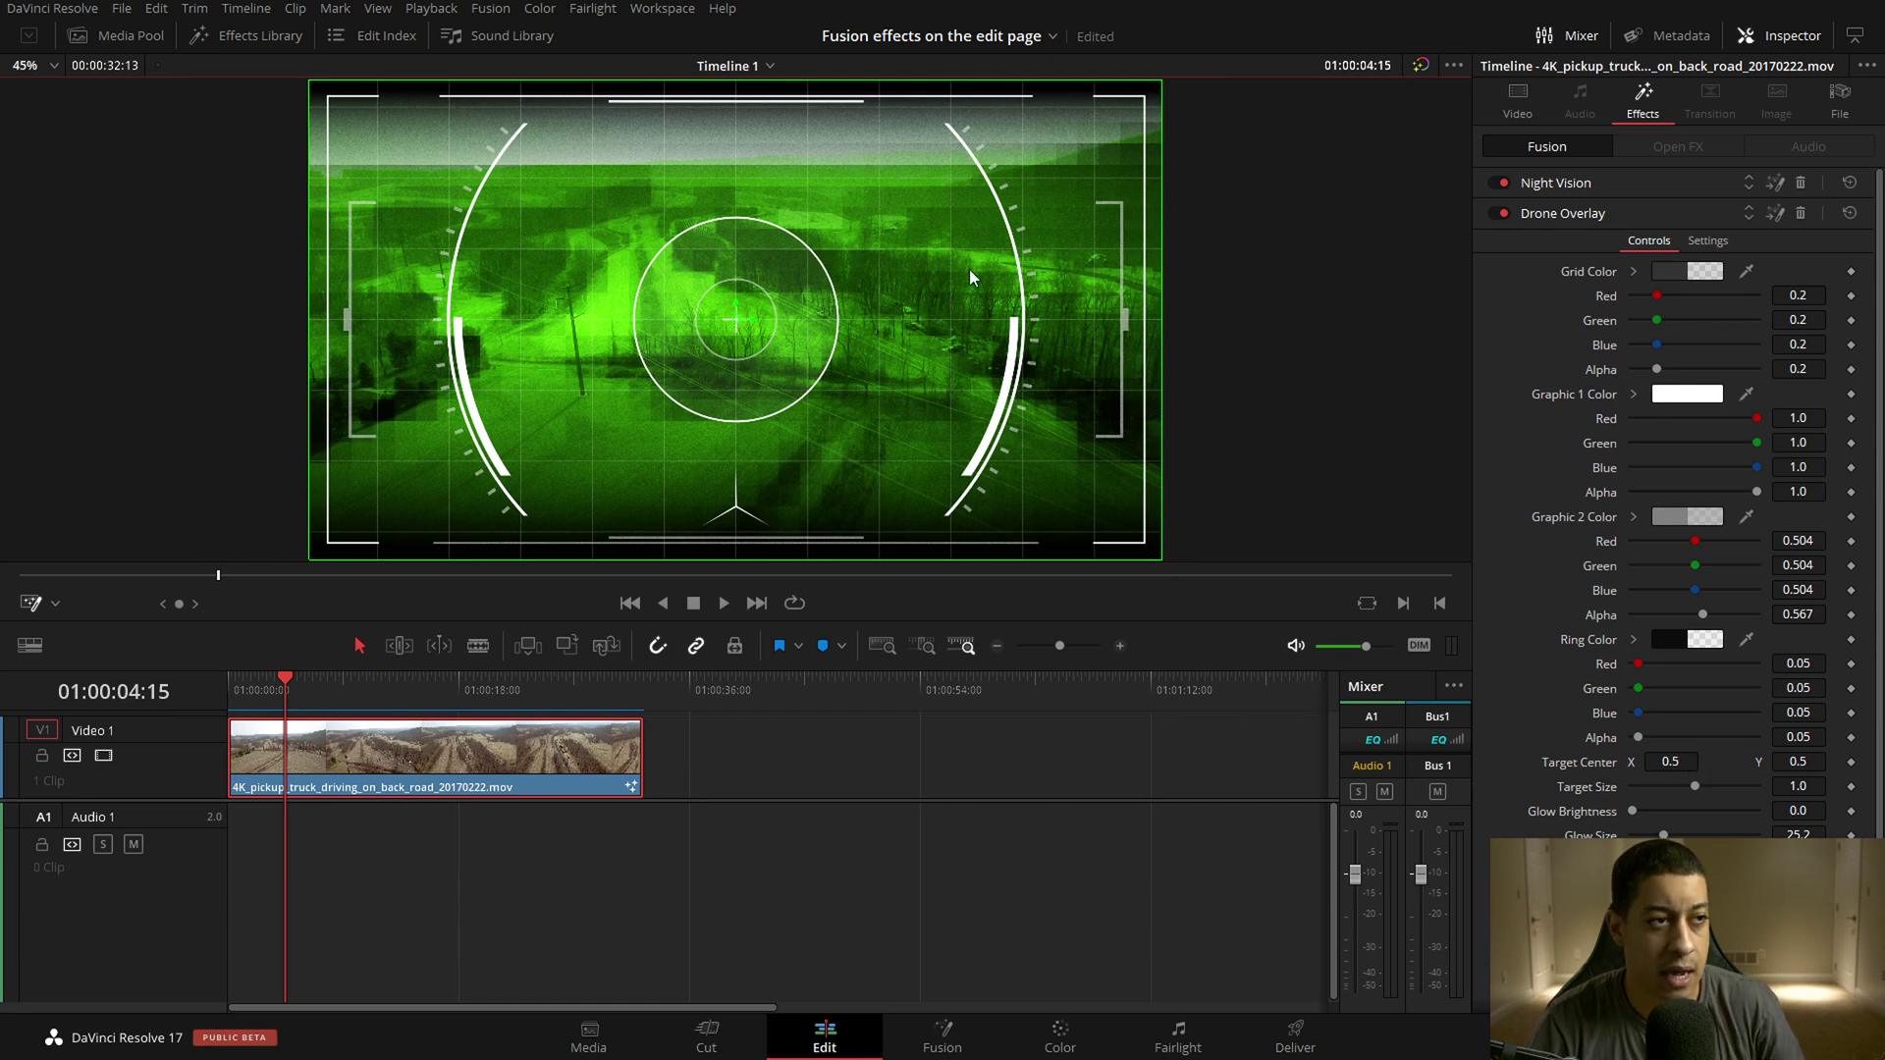
Delete Night Vision from the clip and move Drone Overlay's target center in the viewer to about X 0.495, Y 0.563.
left_click(1803, 181)
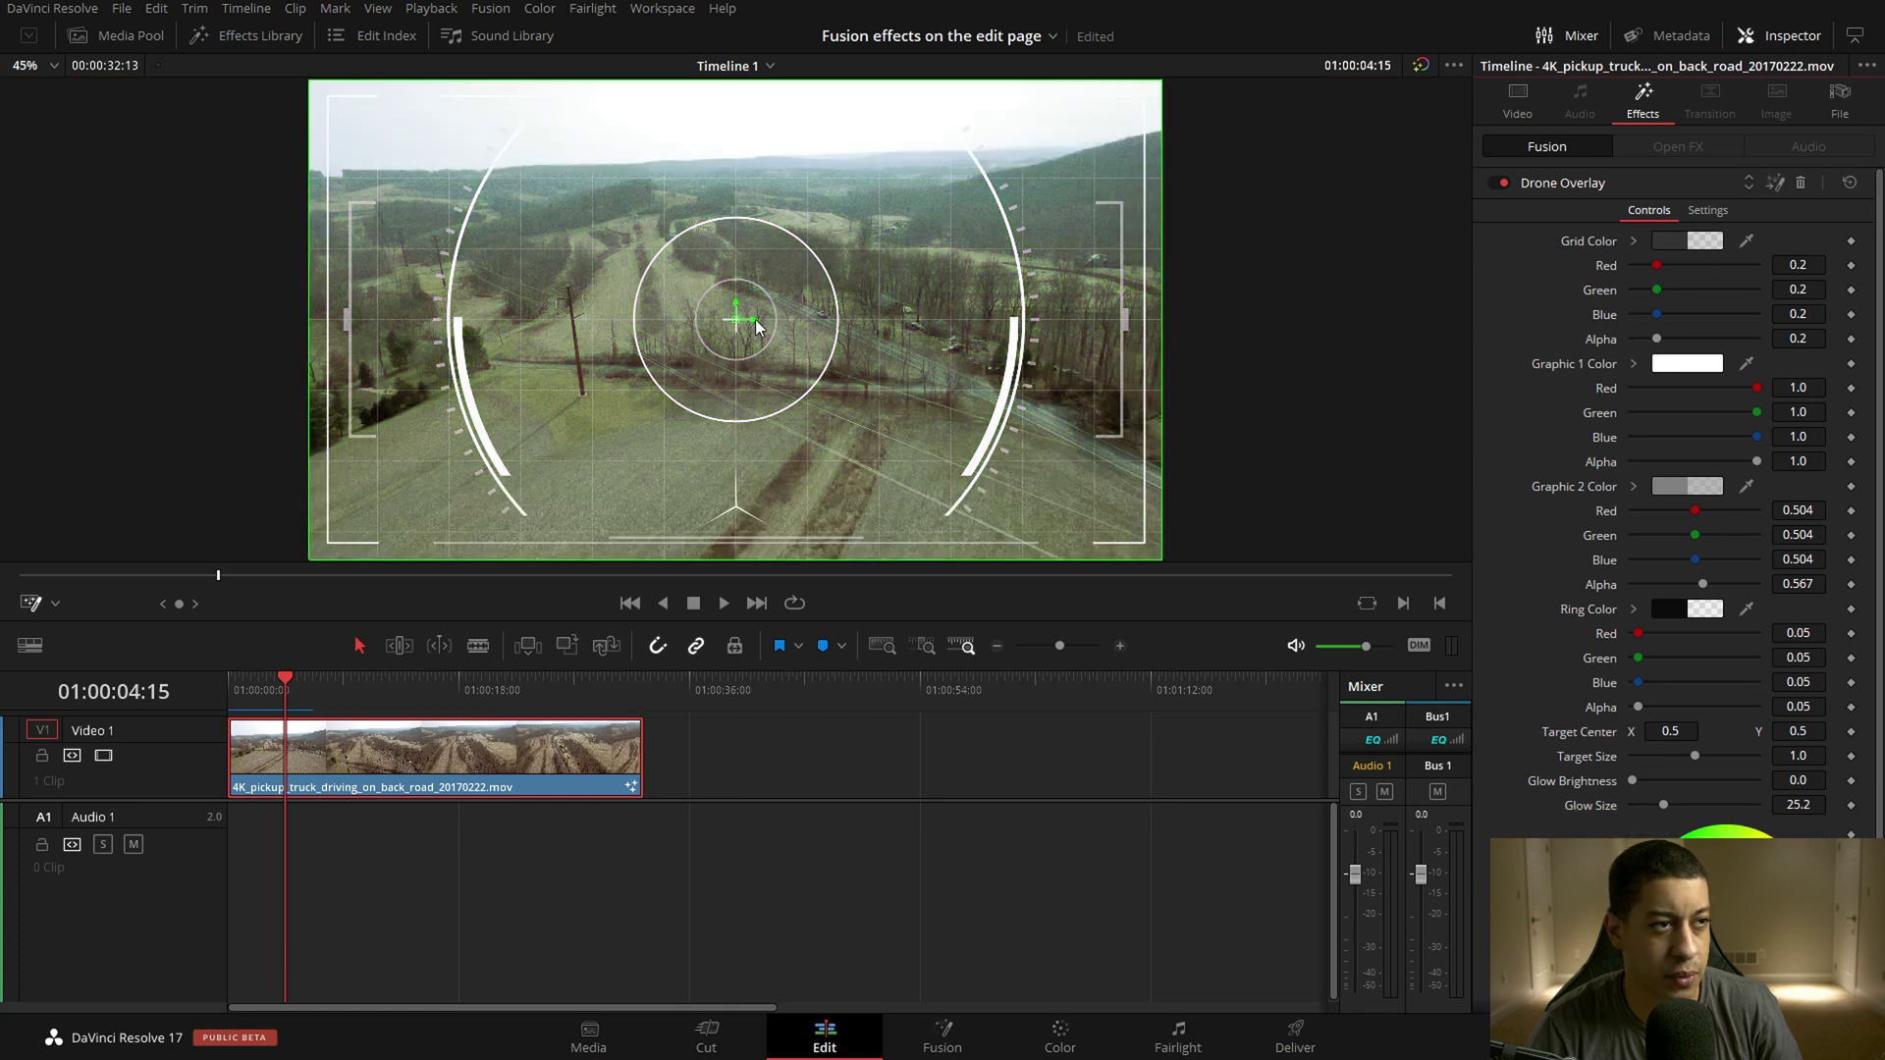
left_click_drag(741, 326, 684, 366)
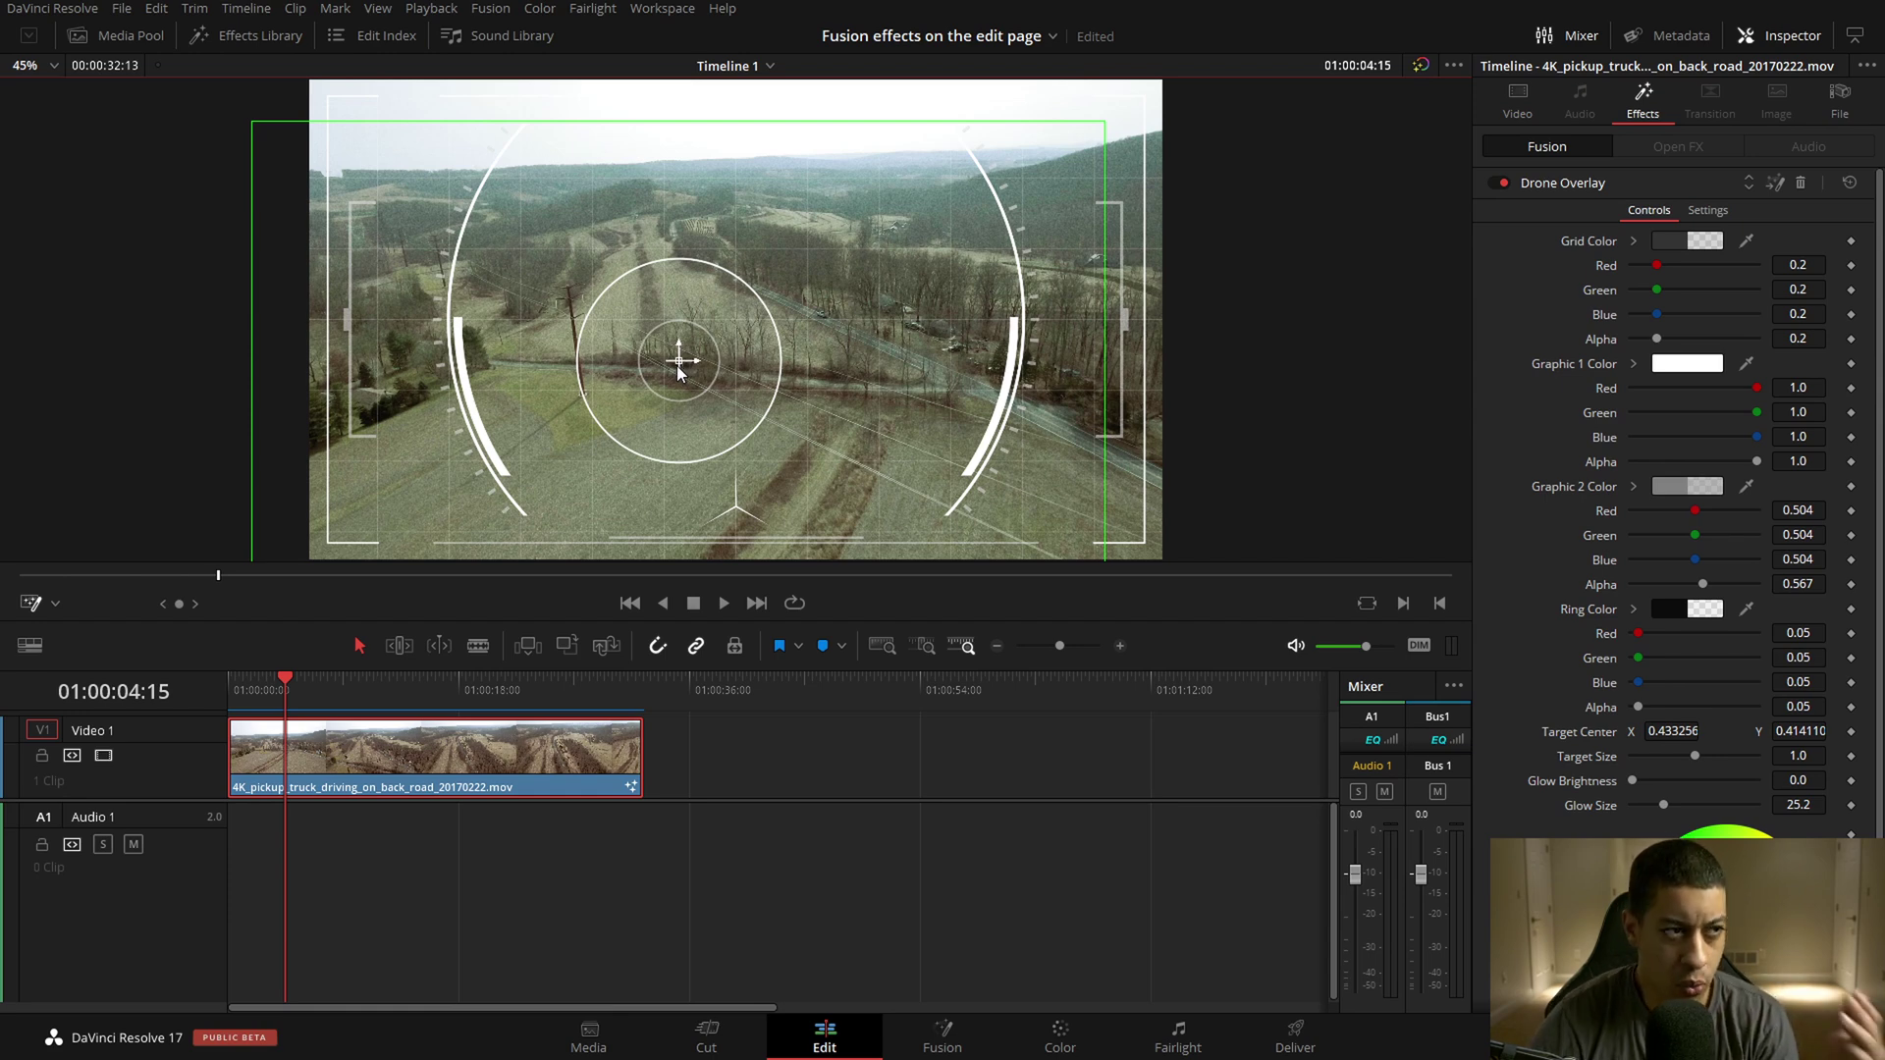
left_click_drag(679, 363, 732, 288)
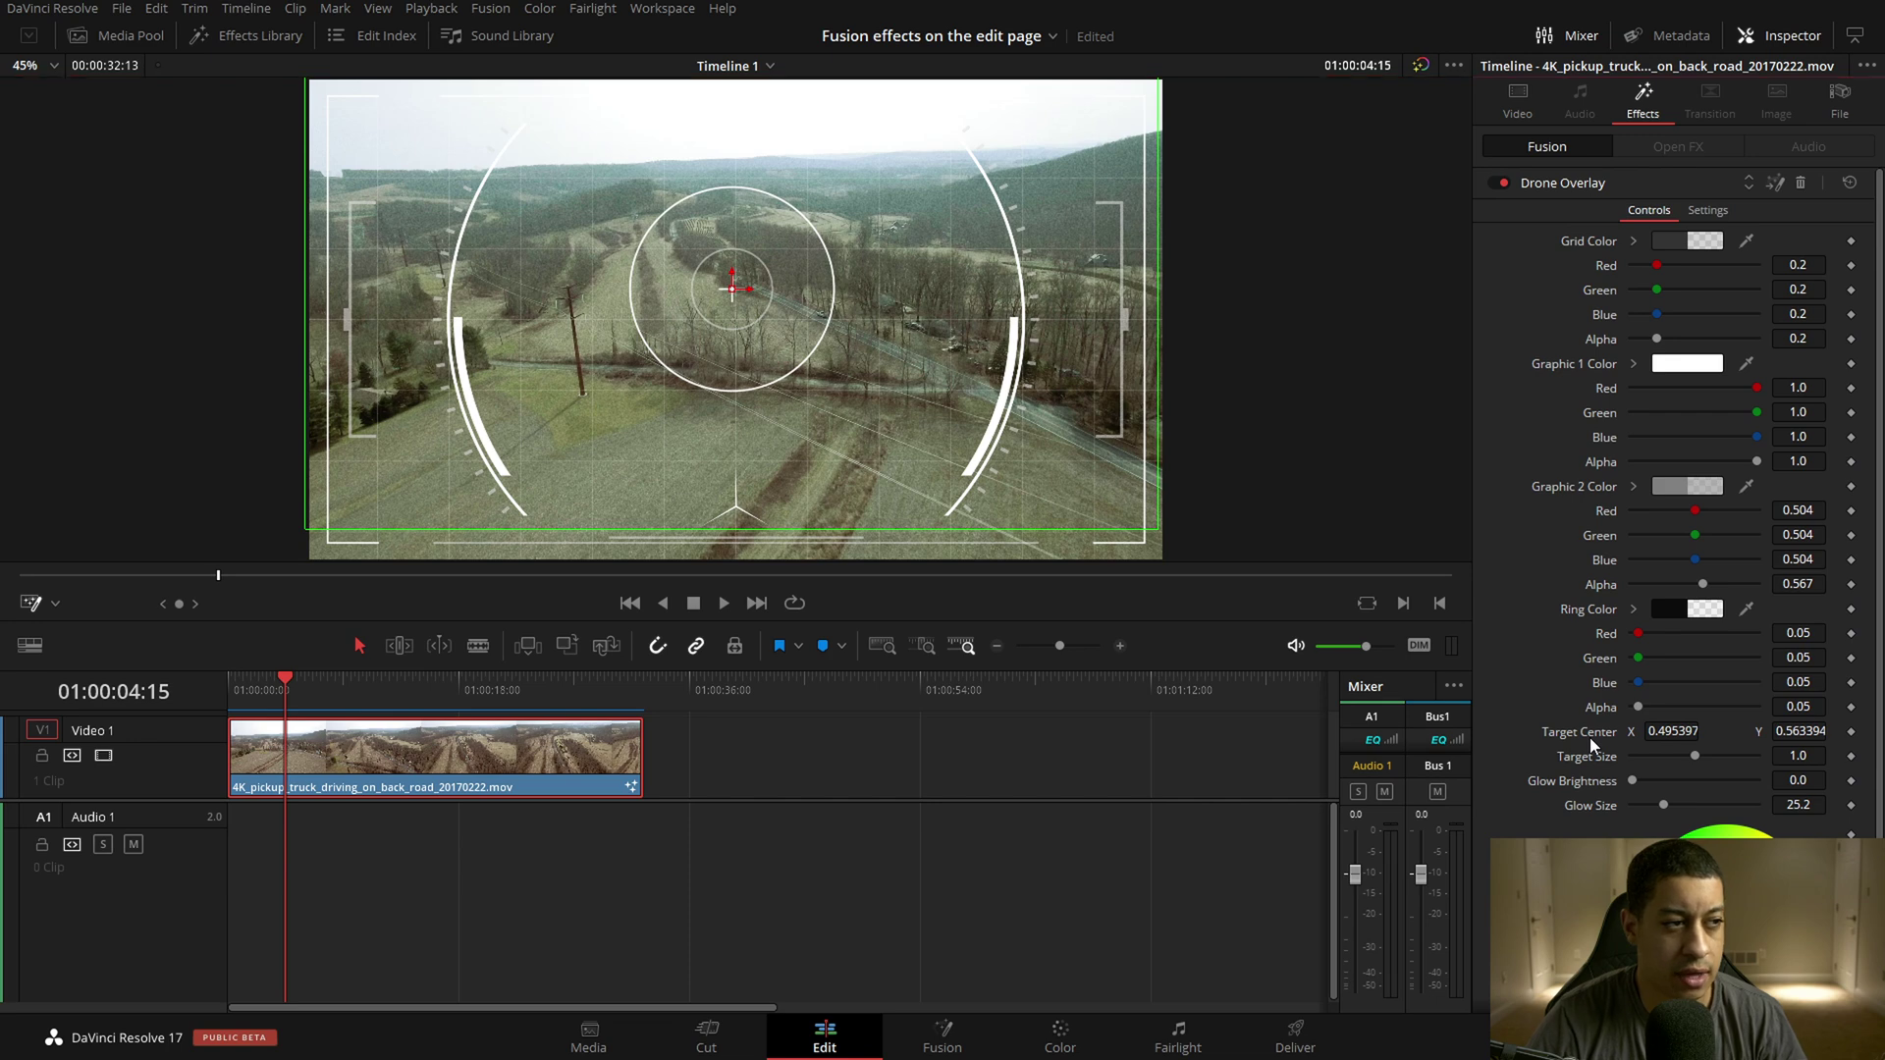
Replace Drone Overlay on the clip with the Binoculars Fusion effect from the Effects Library.
left_click(1800, 183)
left_click(218, 36)
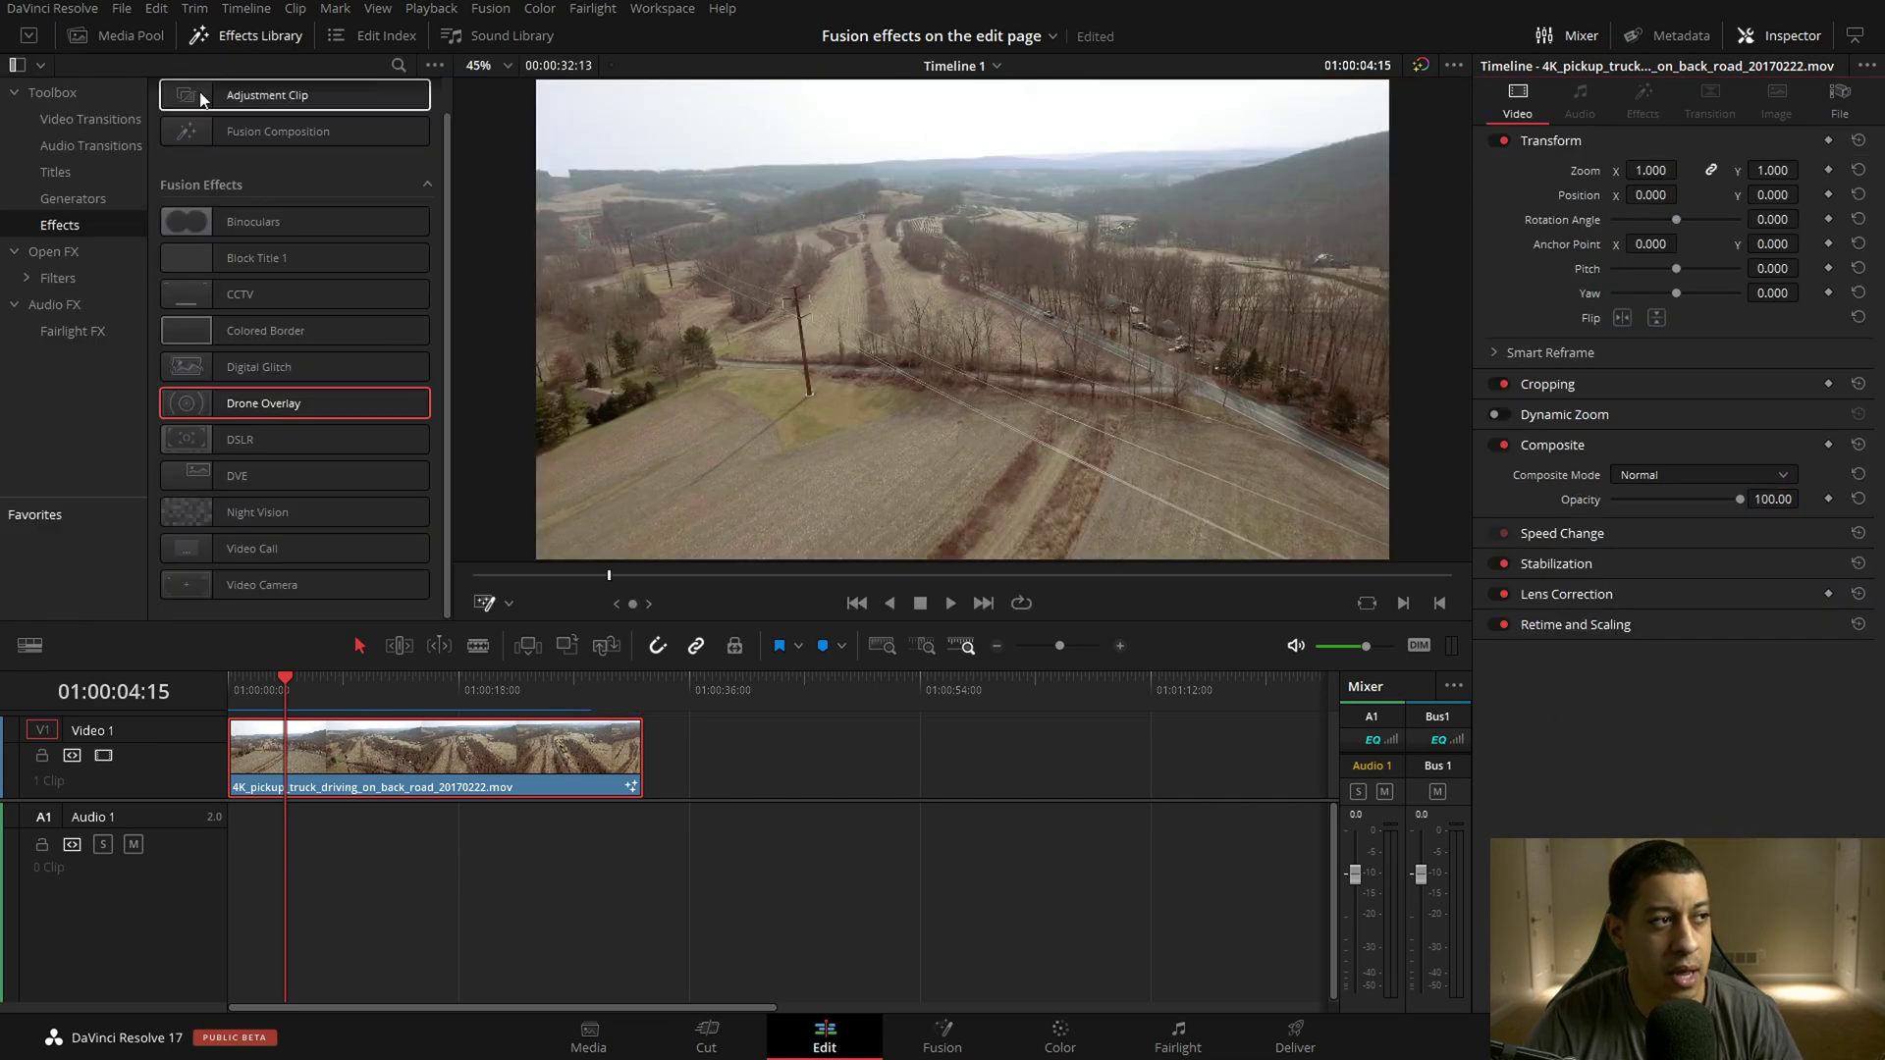
left_click_drag(210, 222, 422, 741)
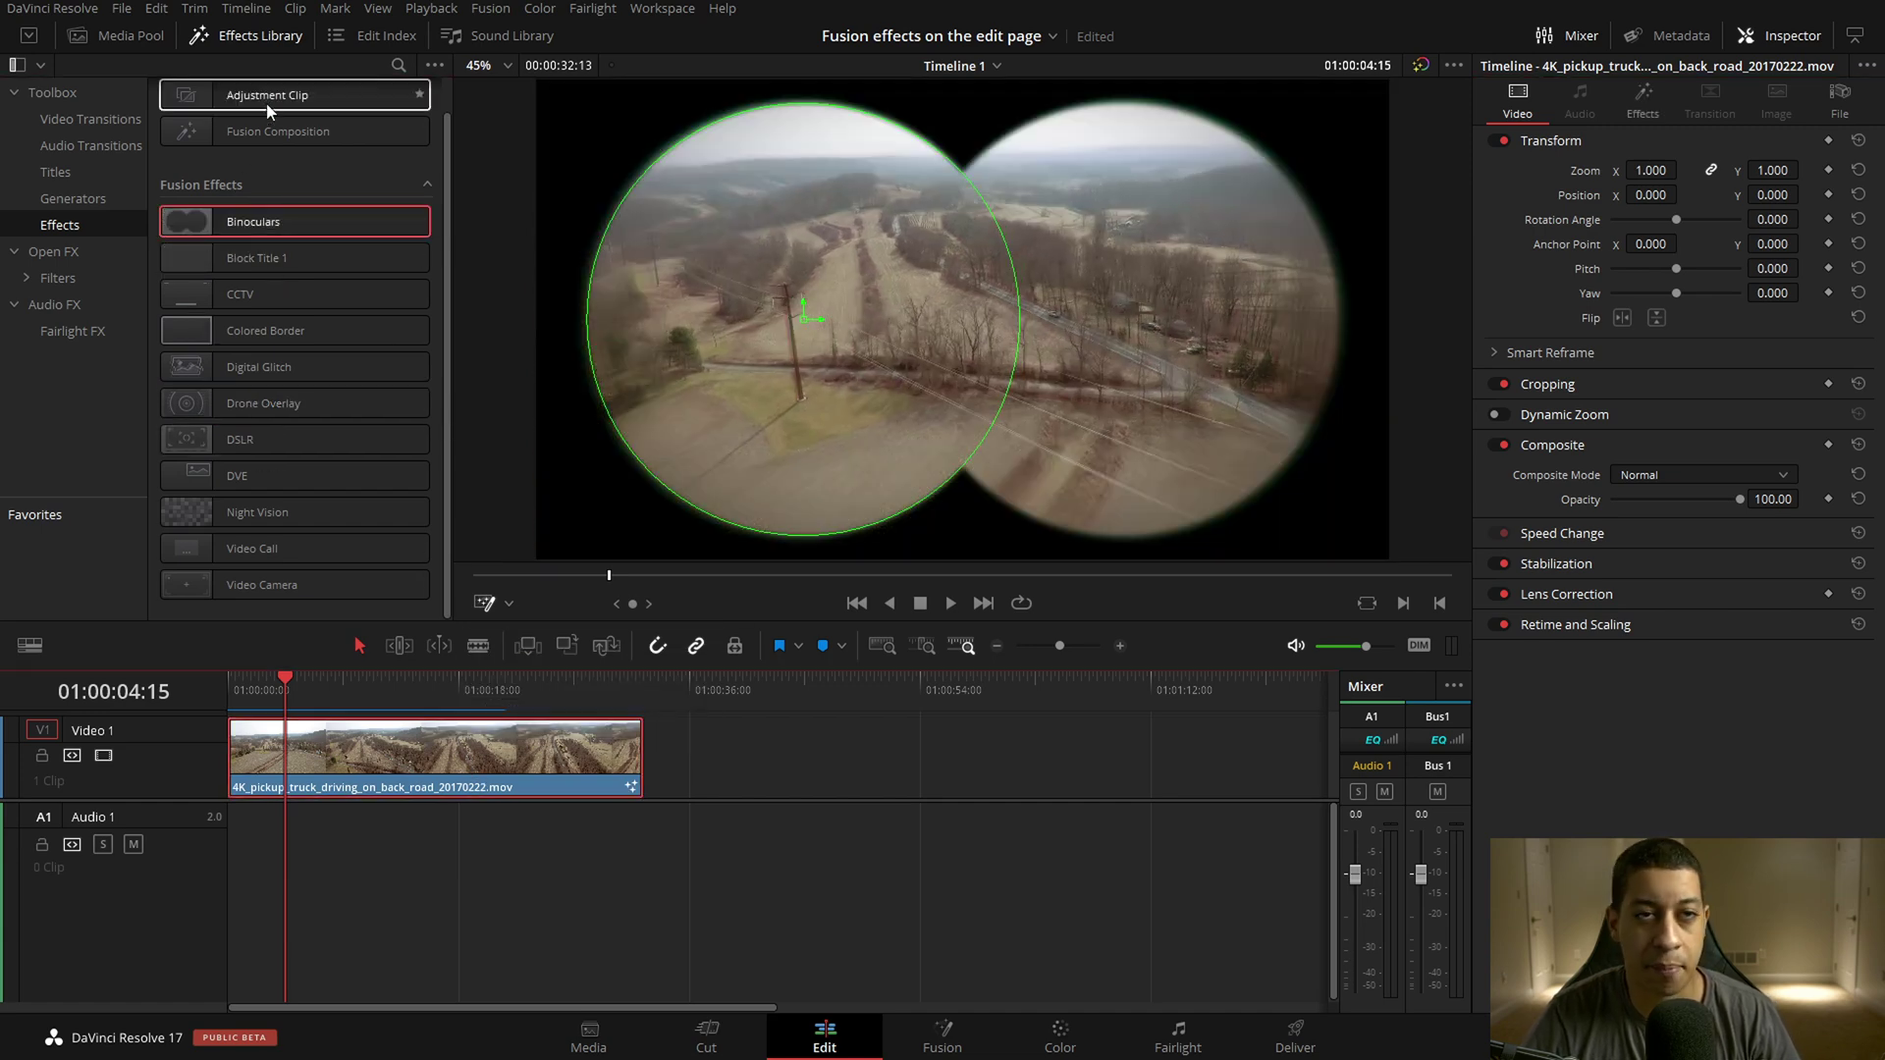
Close the Effects Library and adjust the Binoculars' left lens slightly using its on-screen controls in the viewer.
left_click(244, 35)
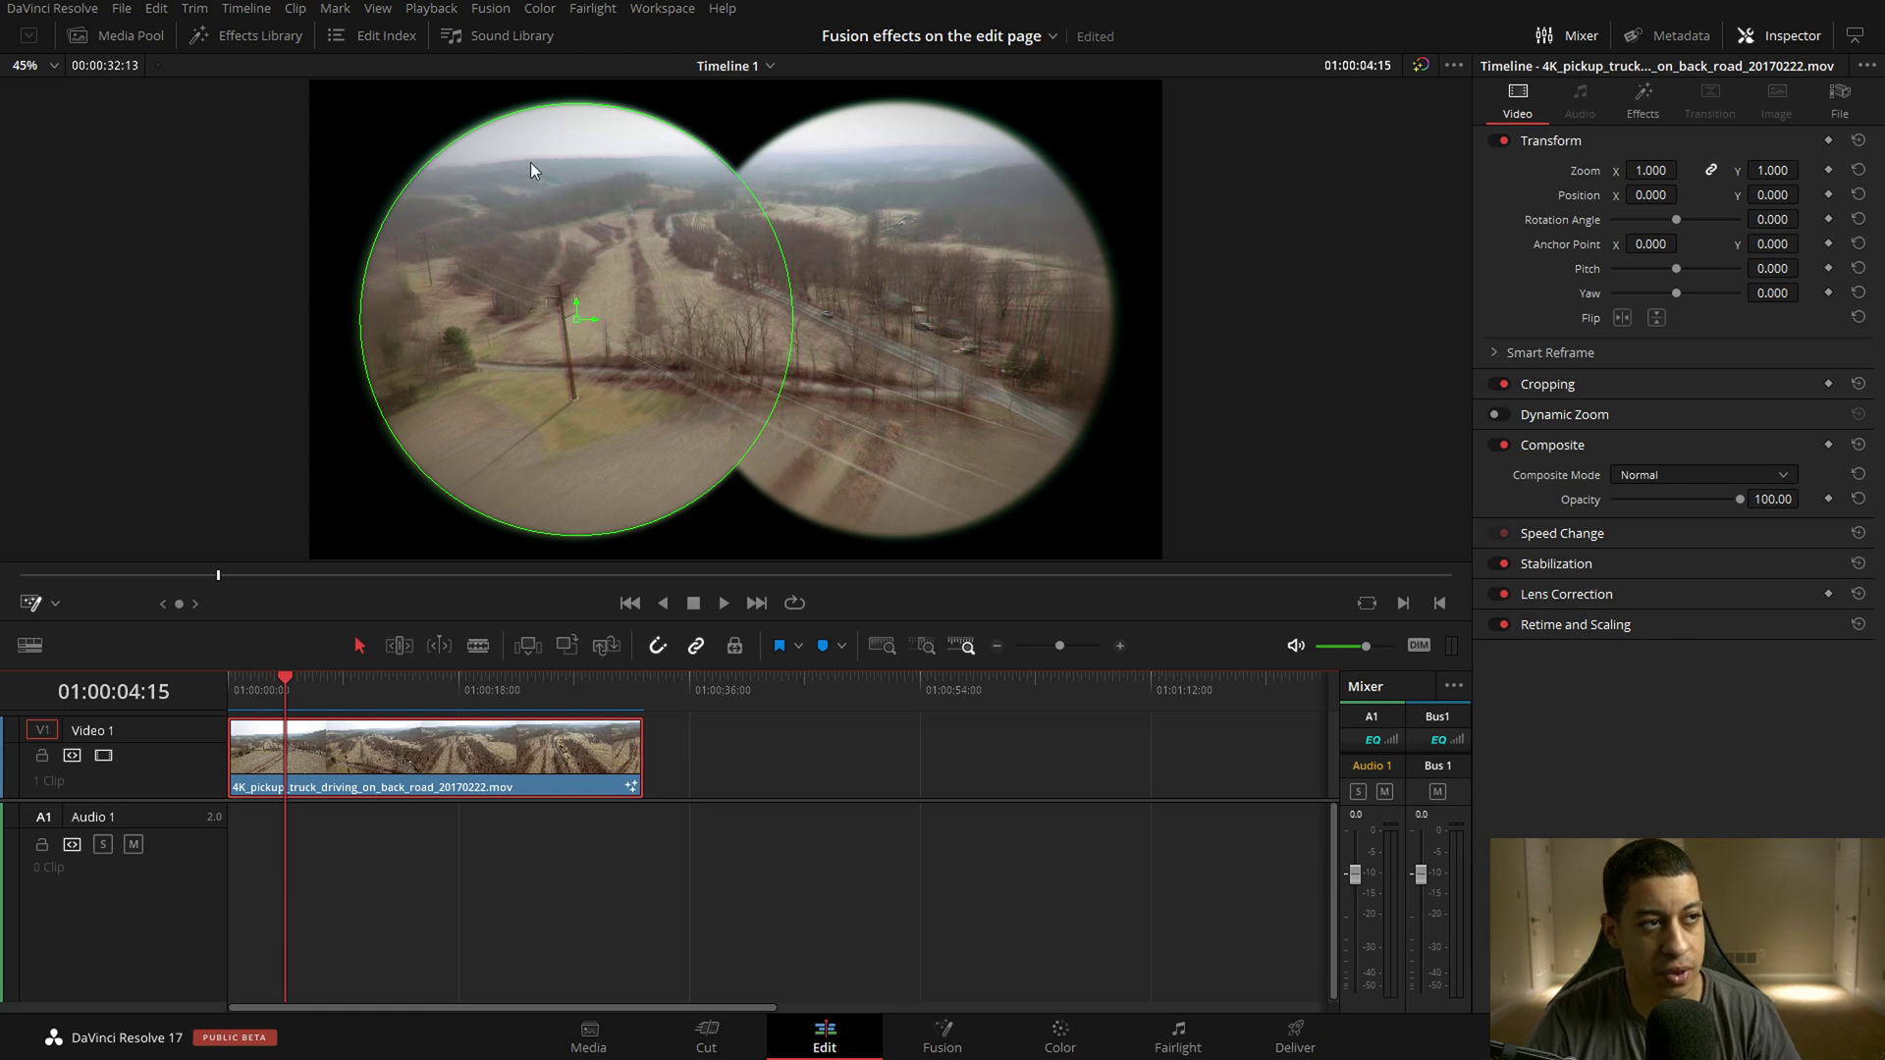
mouse_move(587, 316)
left_mouse_down()
mouse_move(651, 321)
mouse_move(616, 281)
mouse_move(595, 318)
left_mouse_up()
left_click_drag(661, 227, 654, 239)
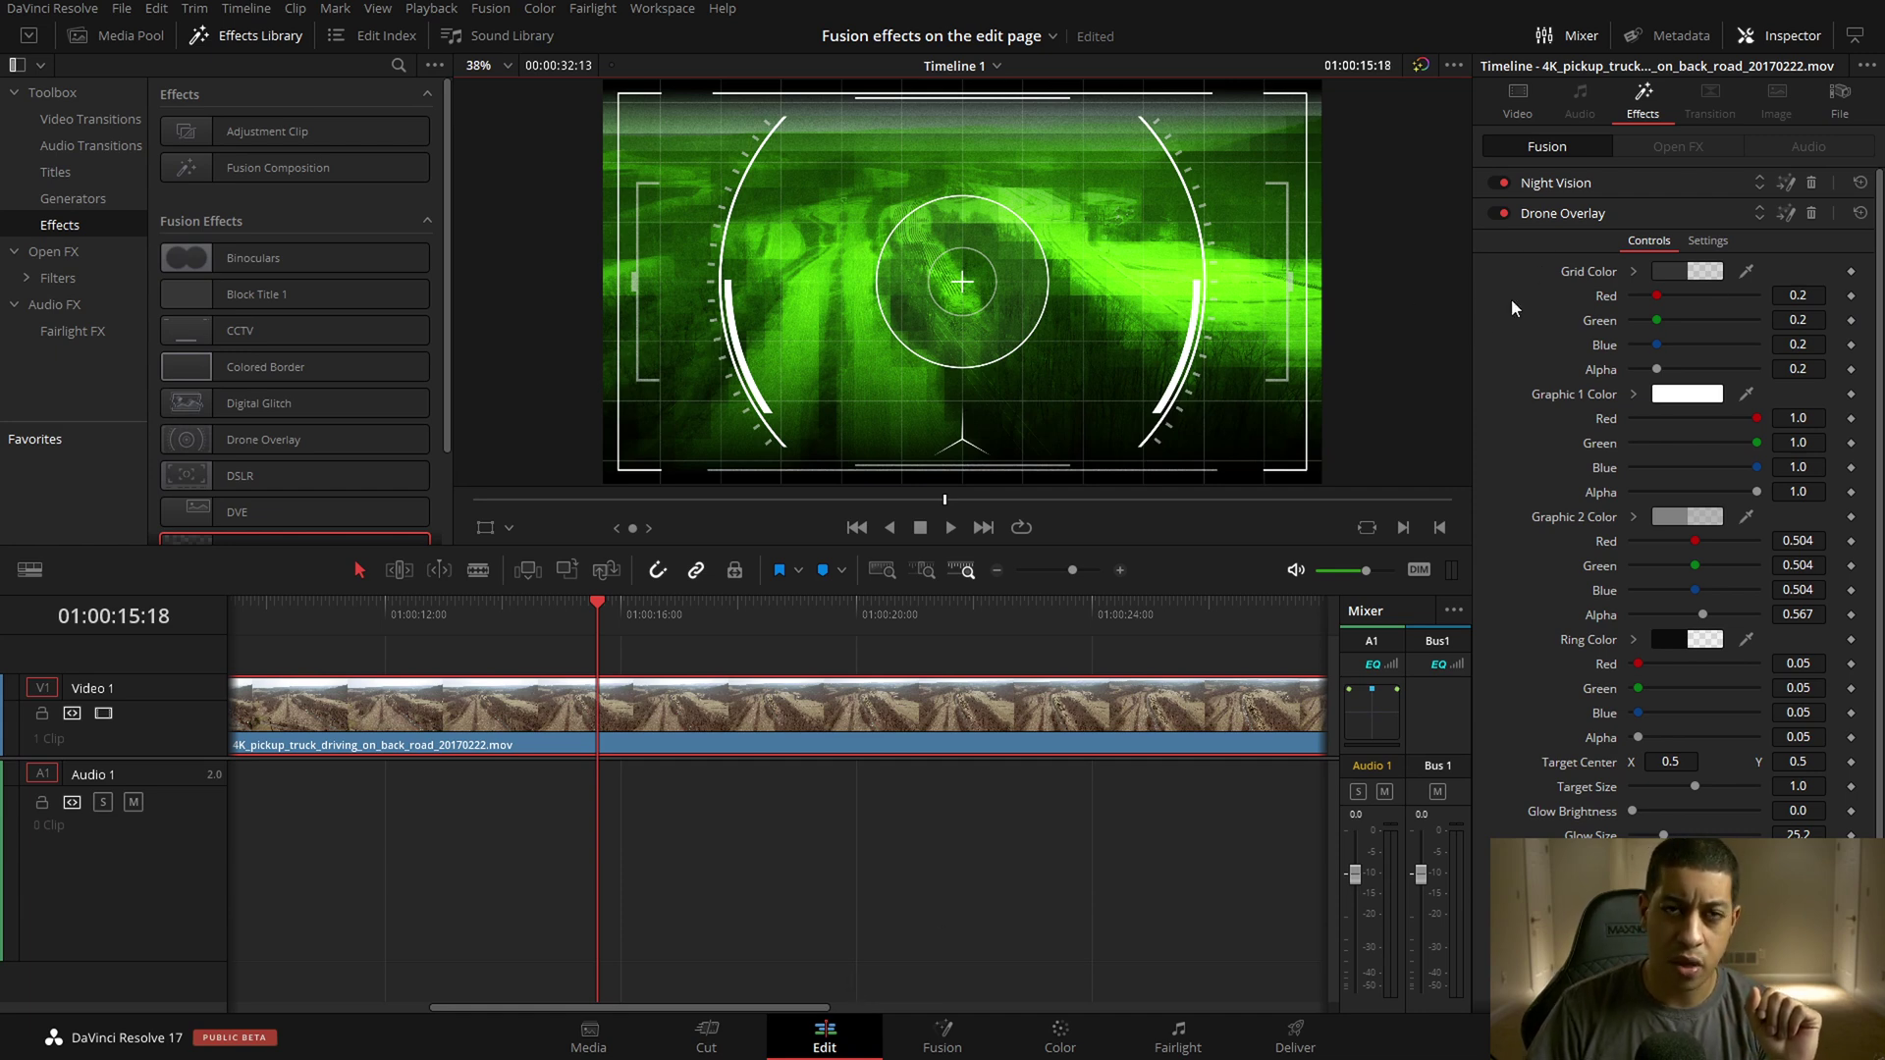
Open the clip's base composition on the Fusion page and switch the node toolbar to the Default set.
left_click(970, 1050)
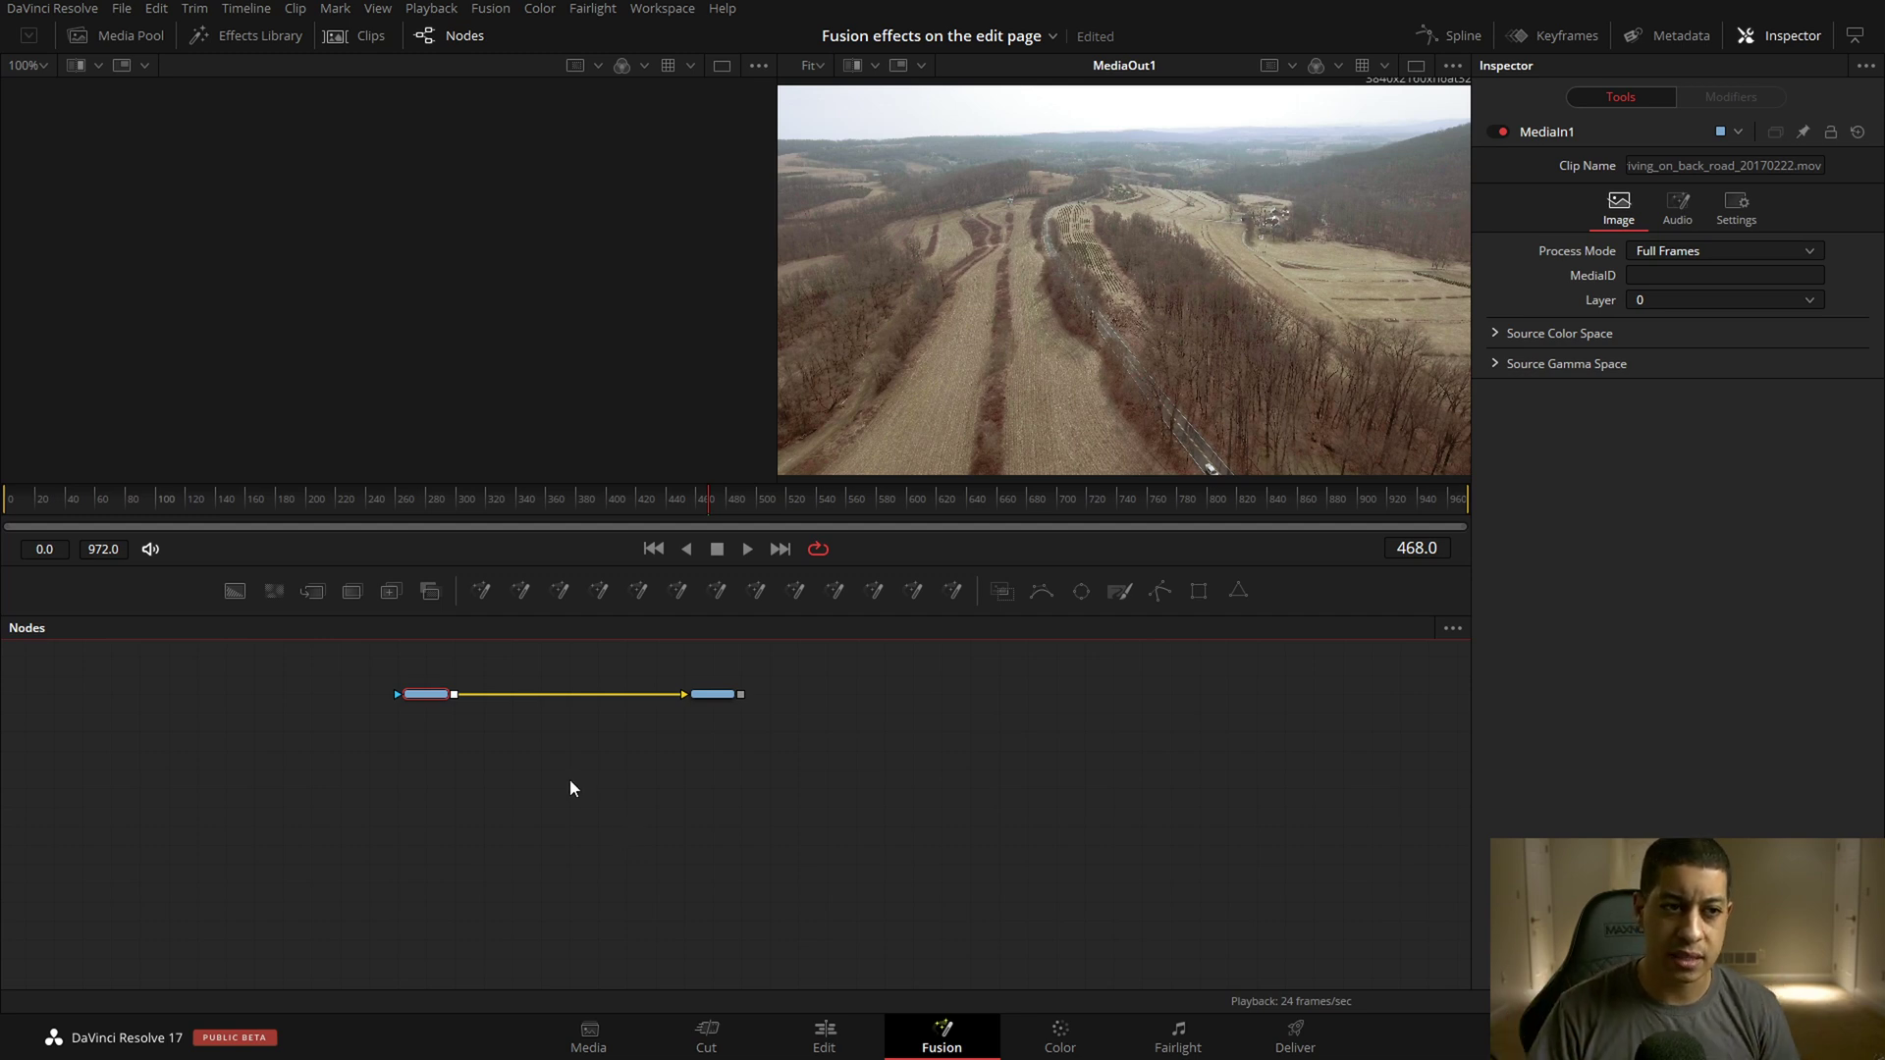
right_click(1316, 587)
mouse_move(1430, 600)
left_click(1414, 645)
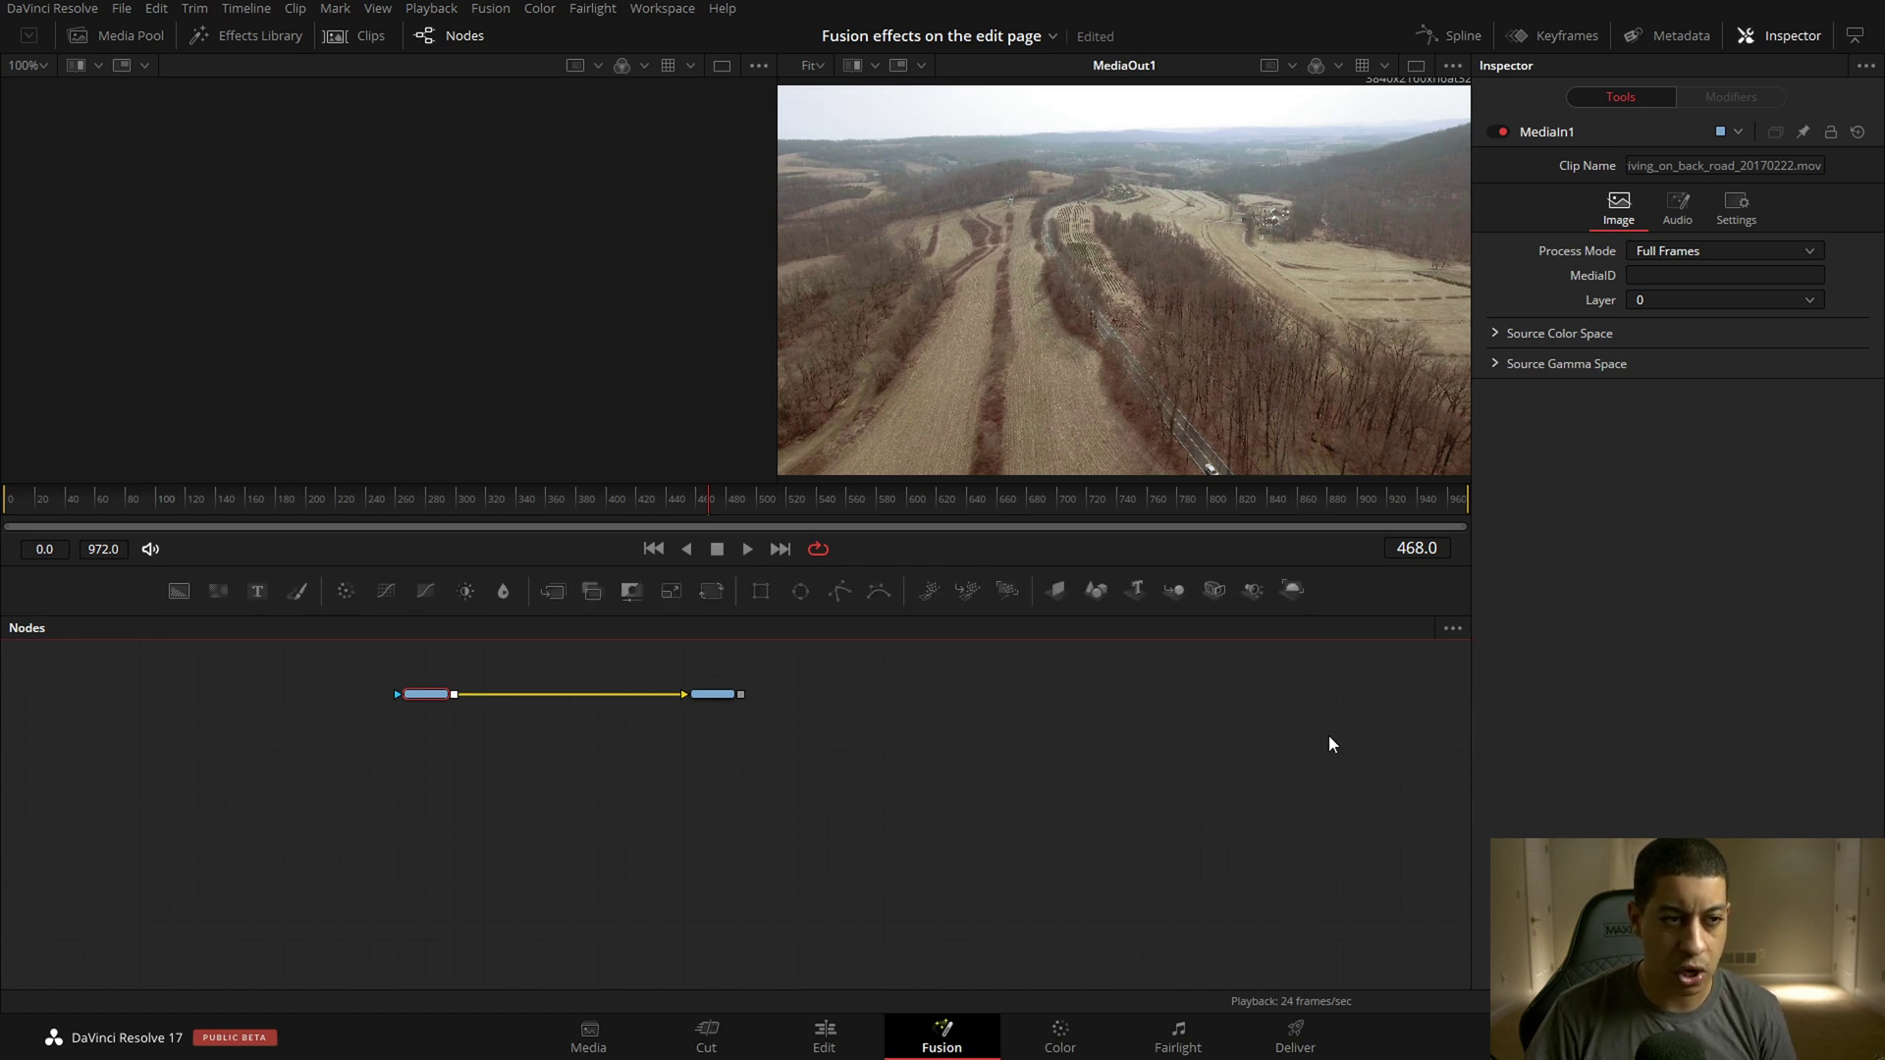
Switch the node toolbar to the Motion Graphics set and back to Default.
right_click(1390, 591)
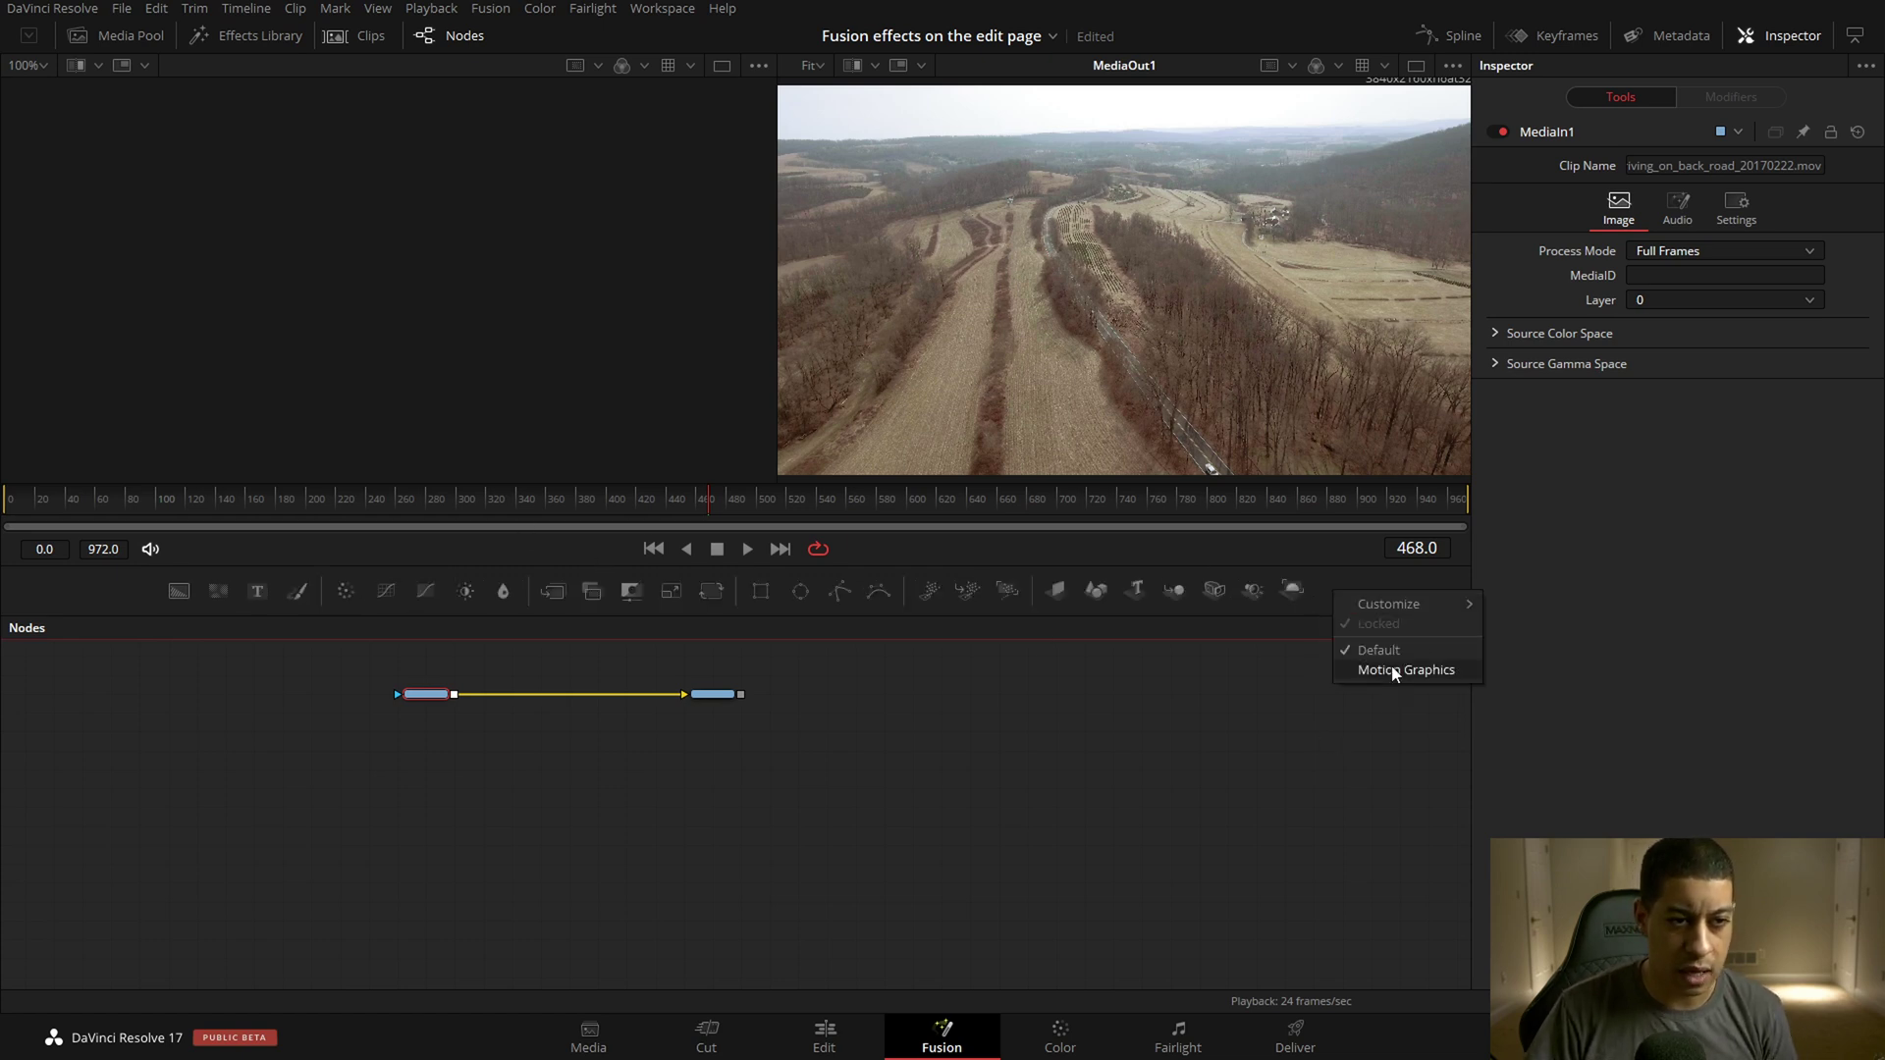
left_click(1413, 672)
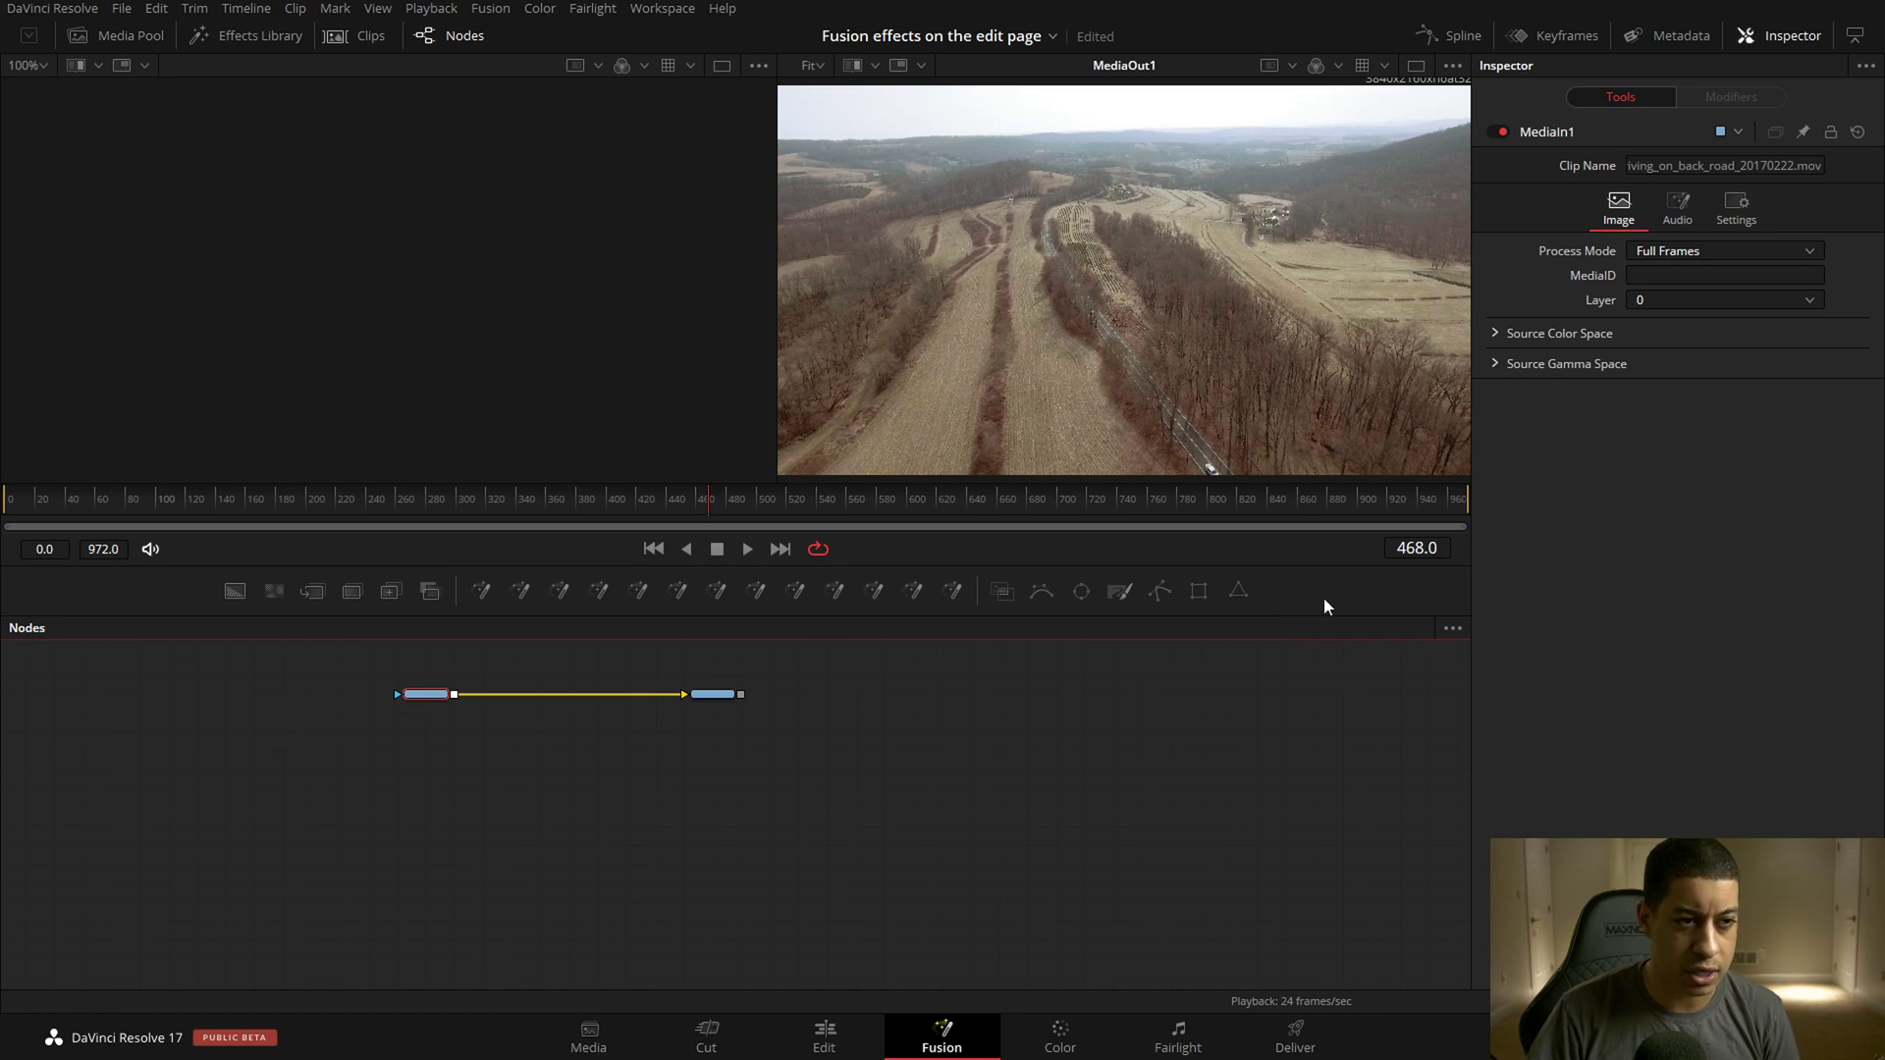
right_click(1327, 593)
left_click(1381, 653)
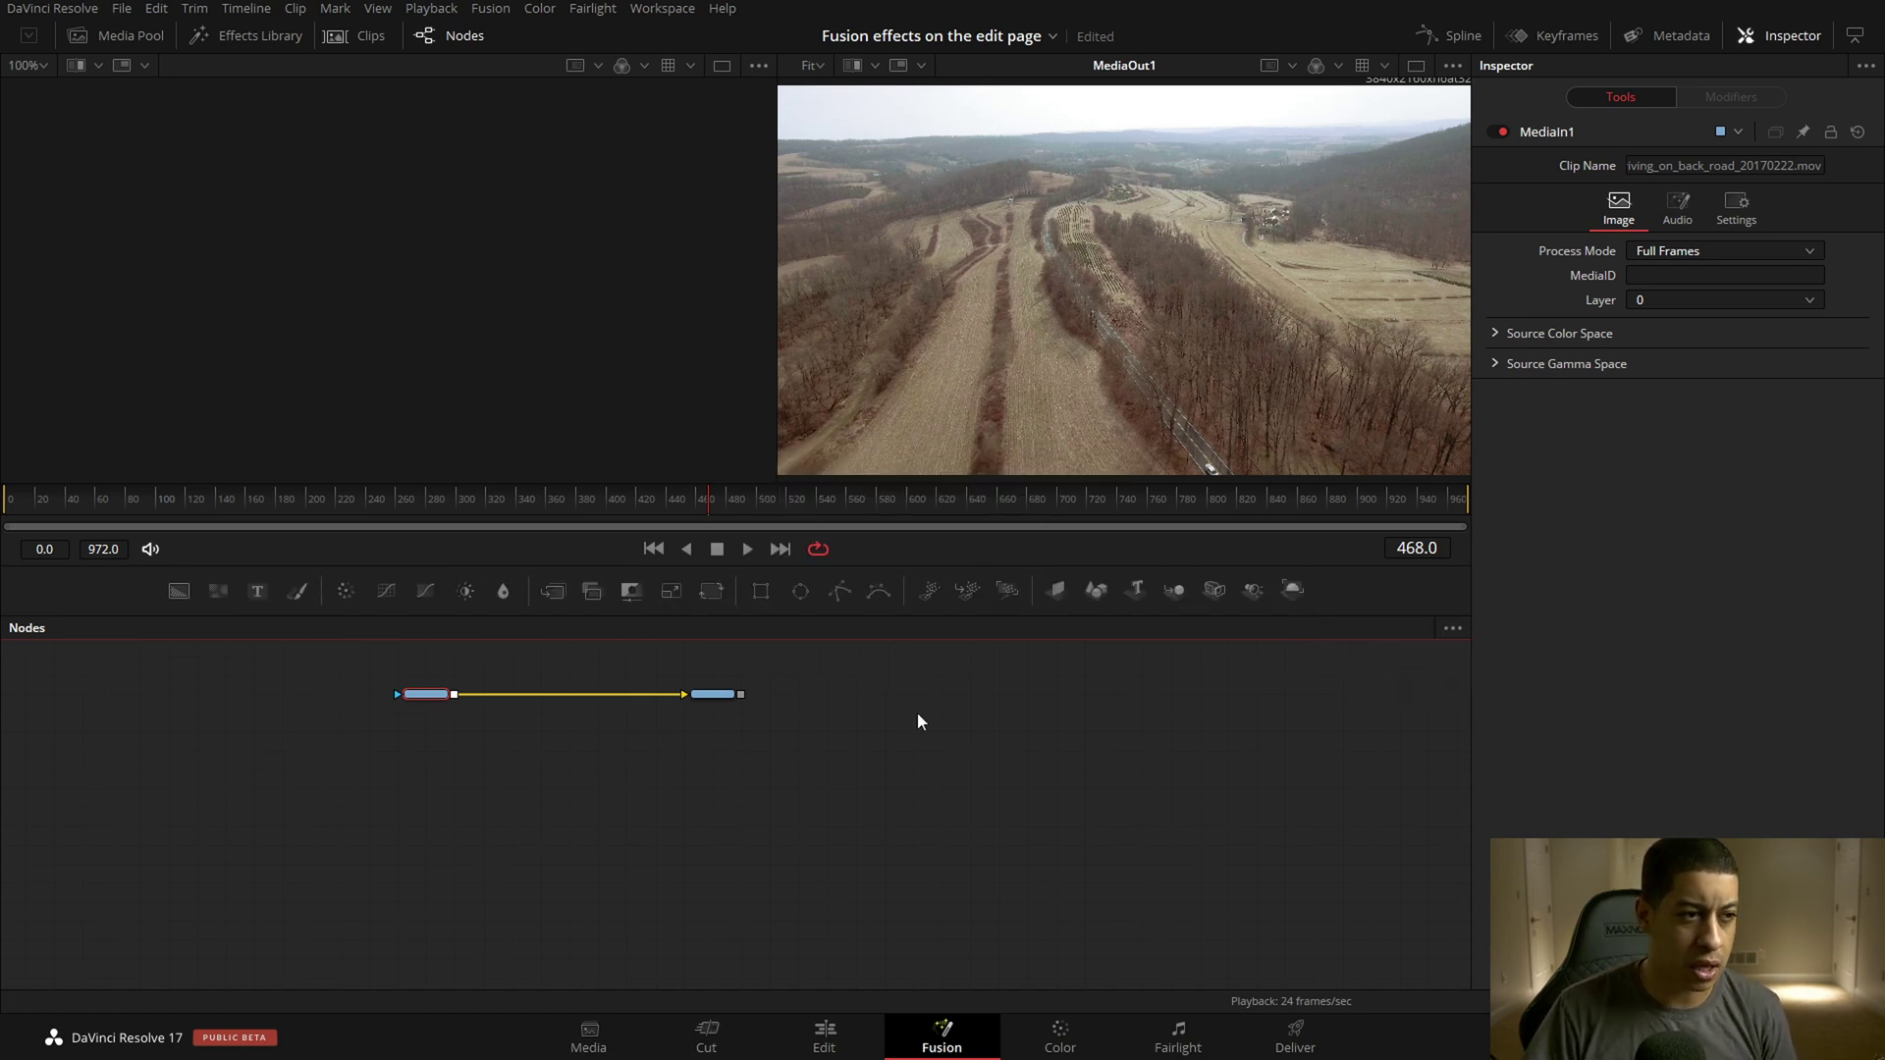
Add a Text node merged over MediaIn1 and set its text to "sdsd".
scroll(836, 727, "left", 3)
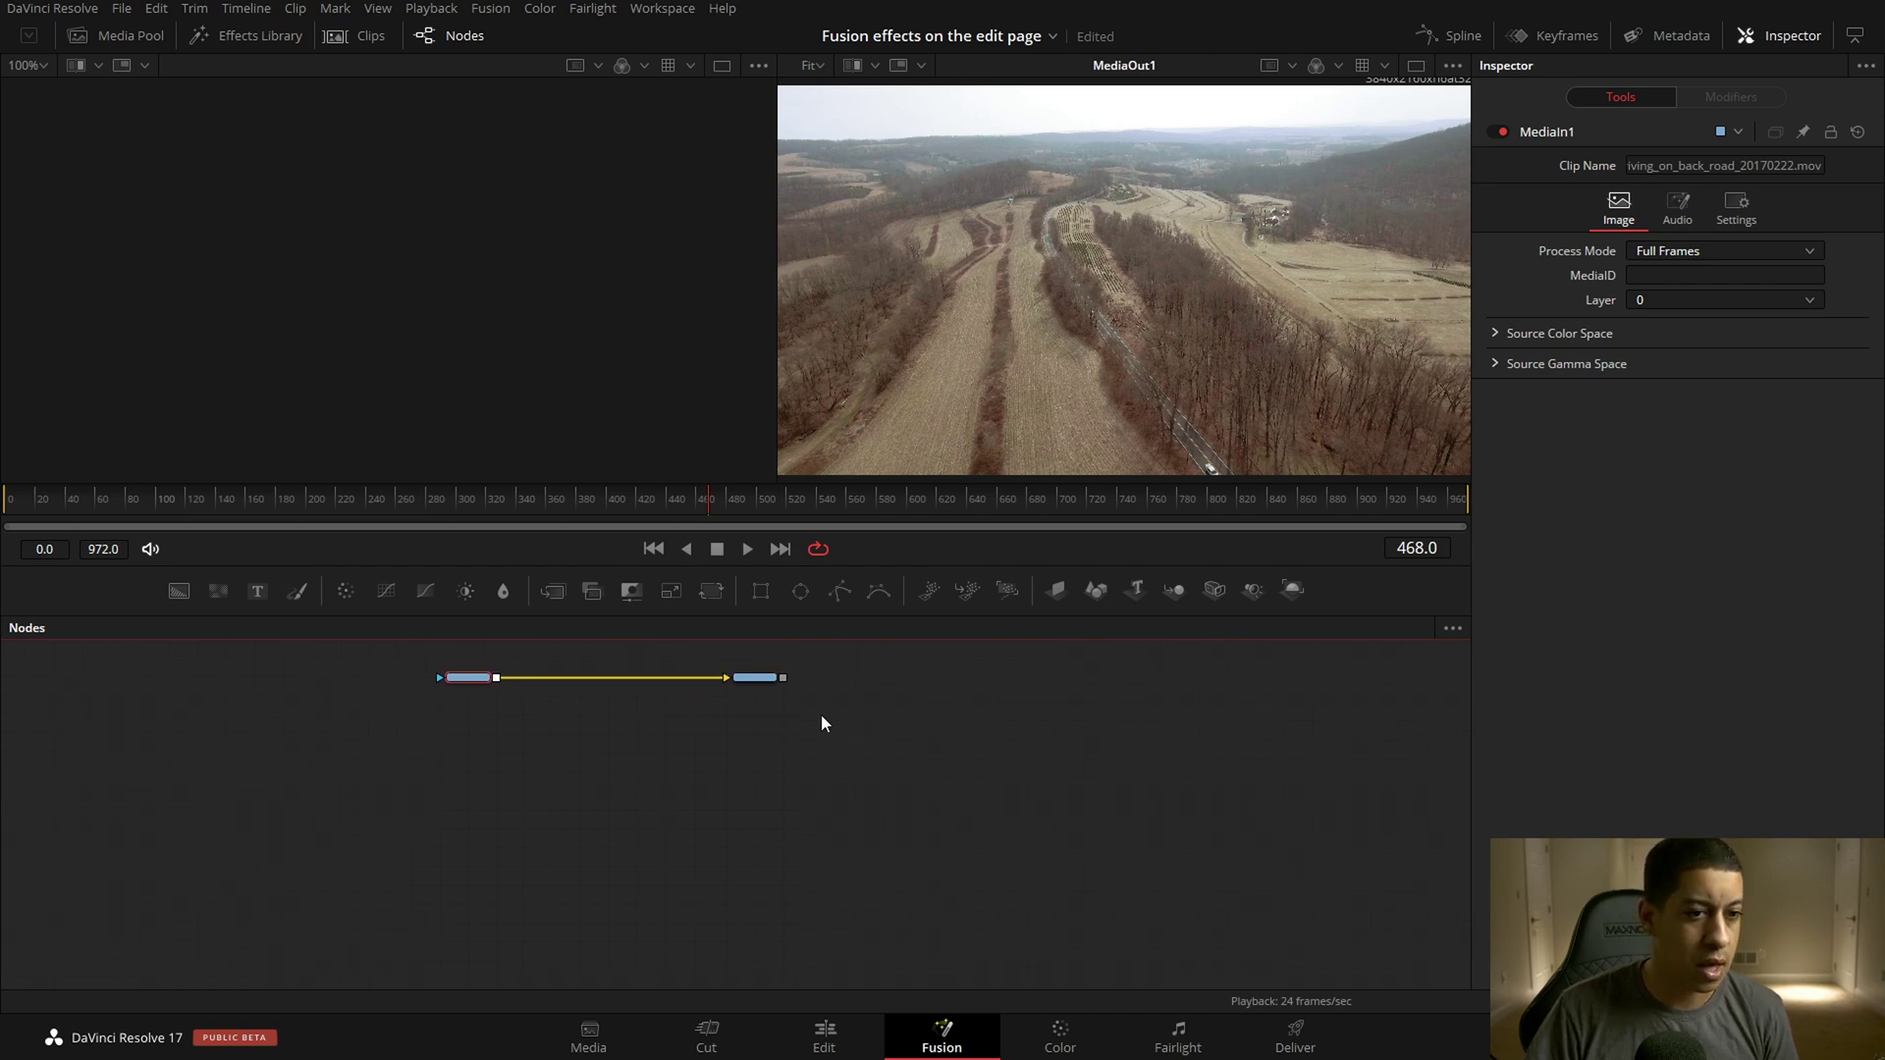
scroll(540, 709, "up", 5)
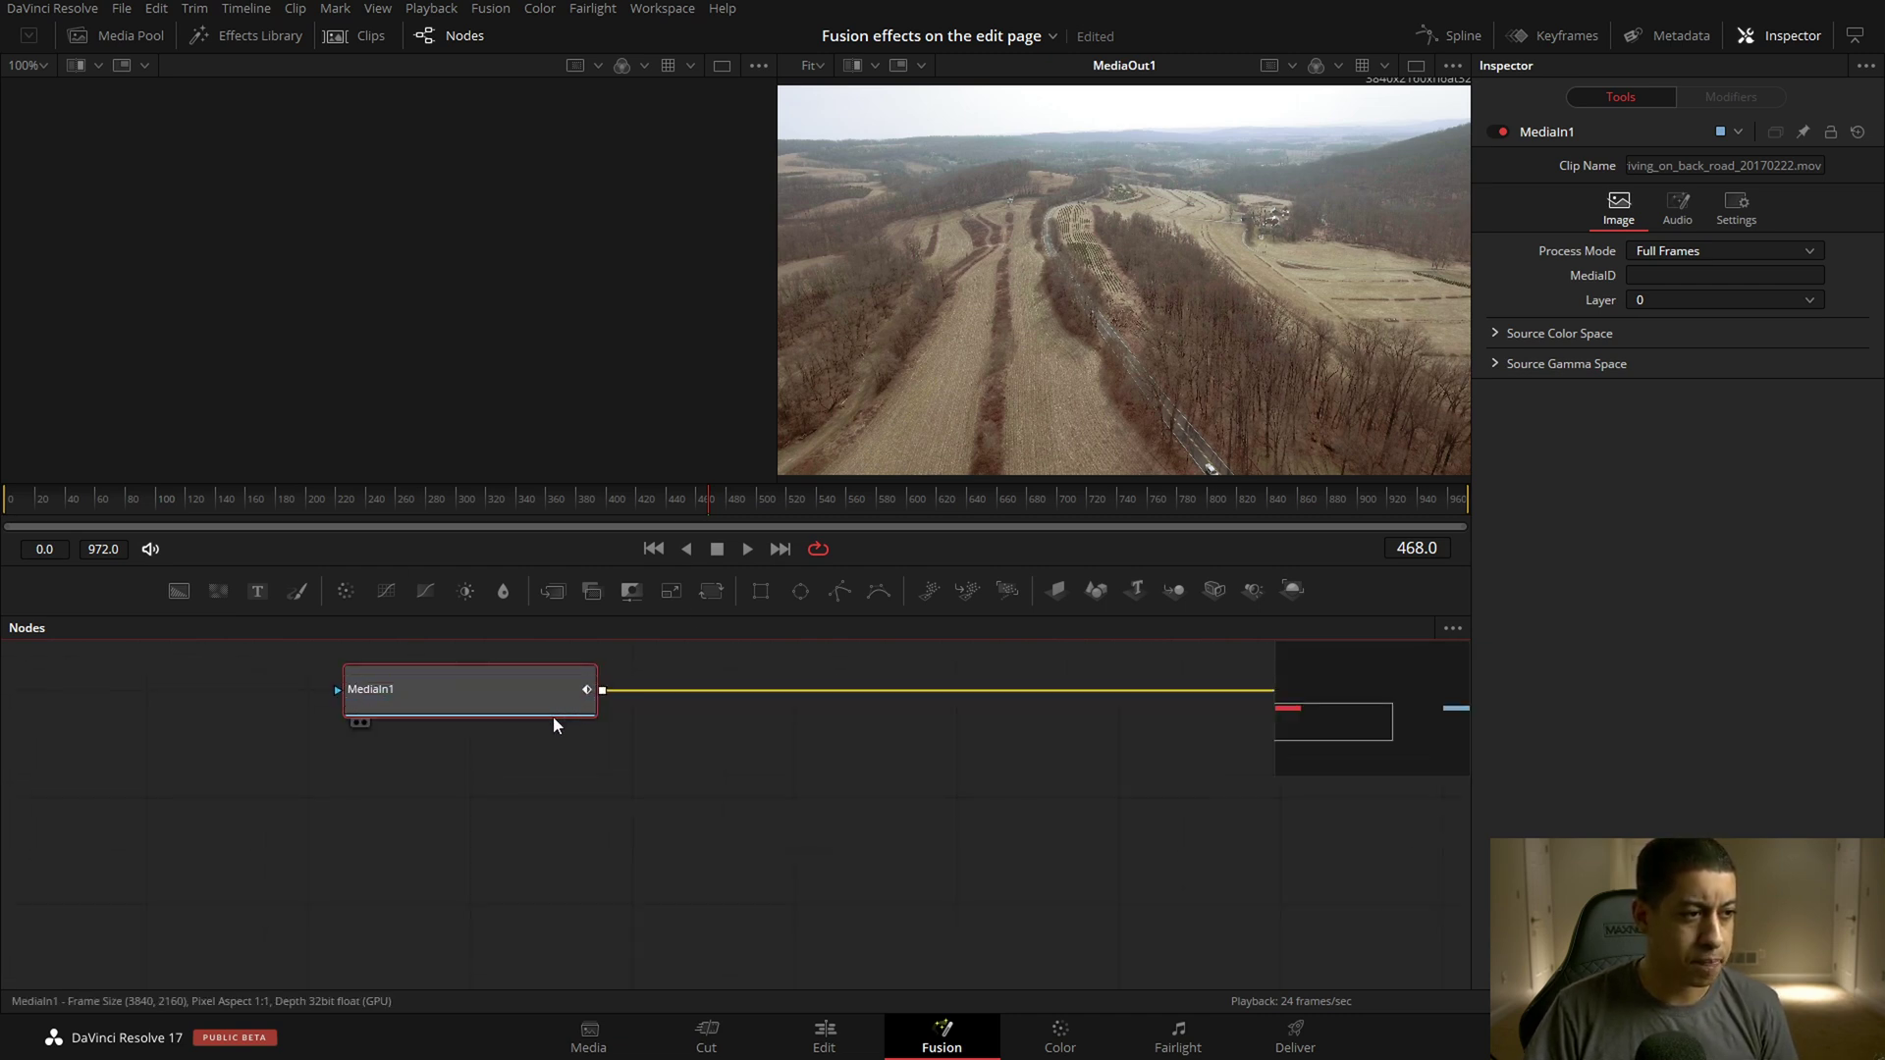
scroll(471, 795, "right", 3)
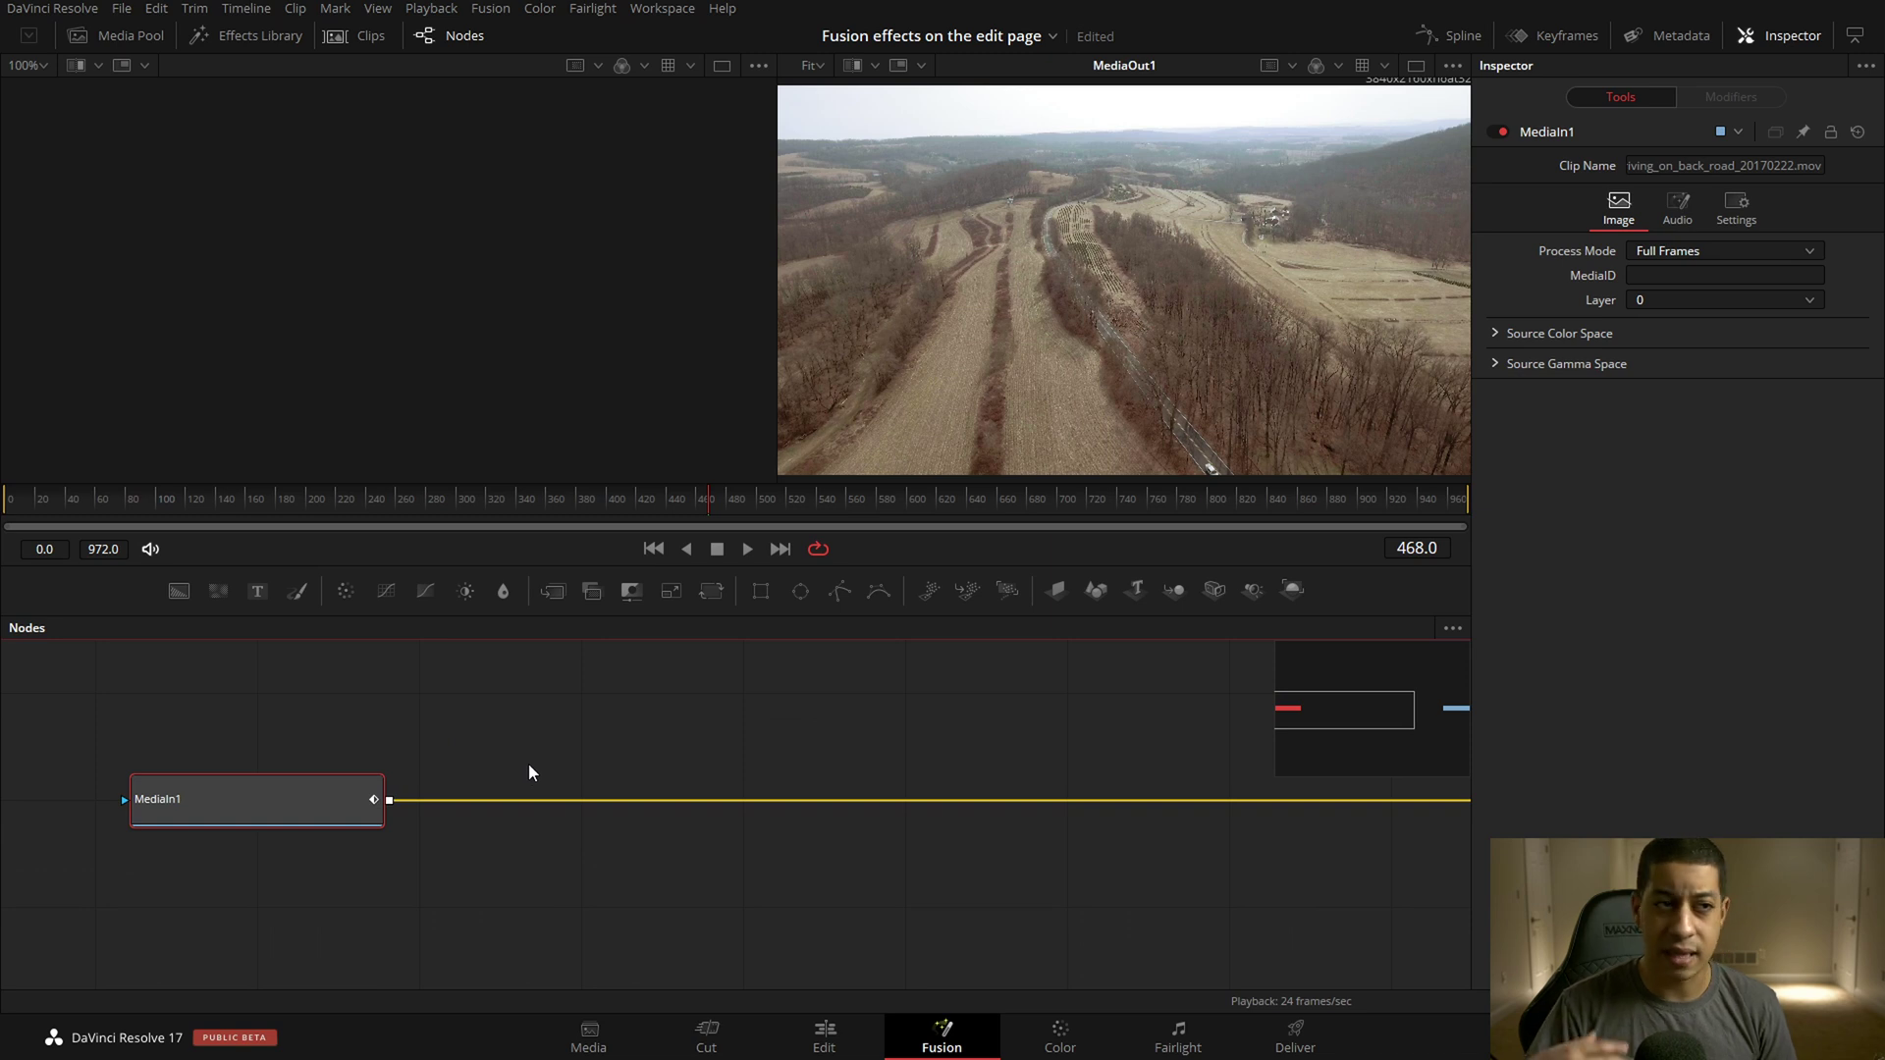
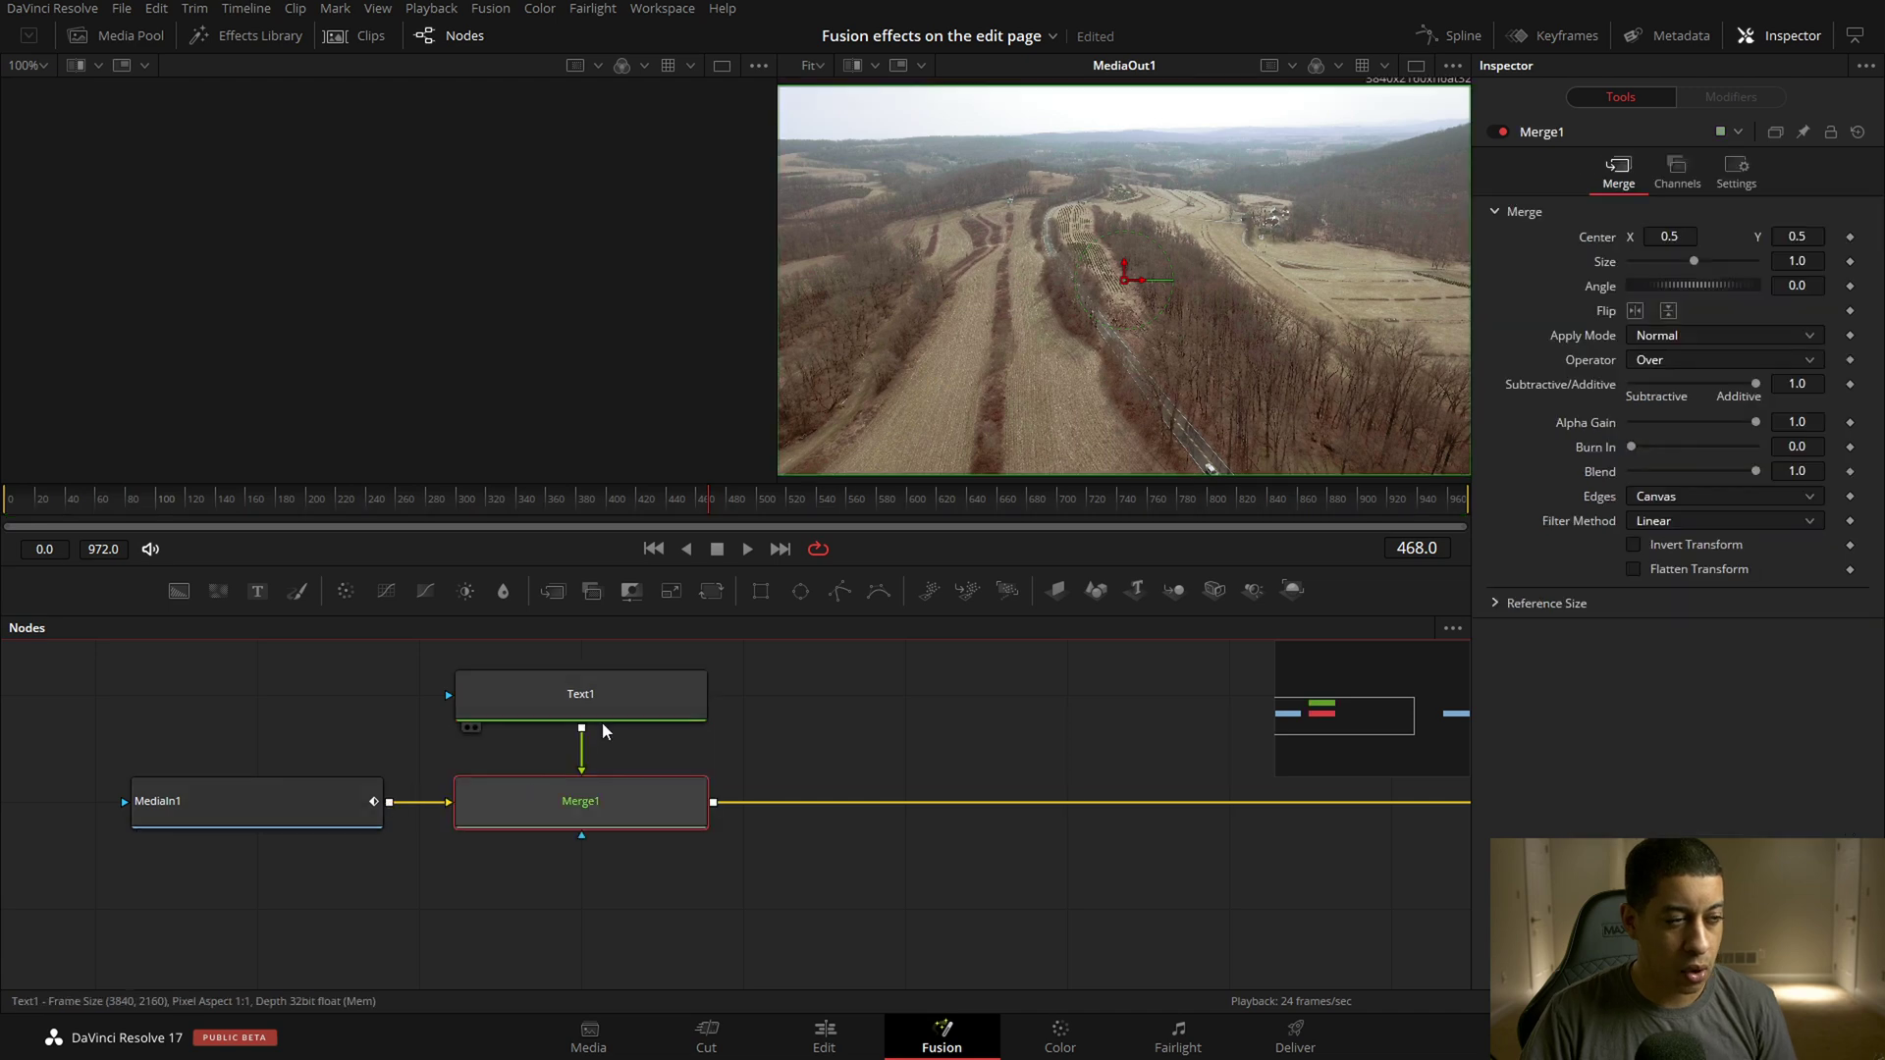
left_click(580, 694)
left_click(1665, 359)
type("sdsd")
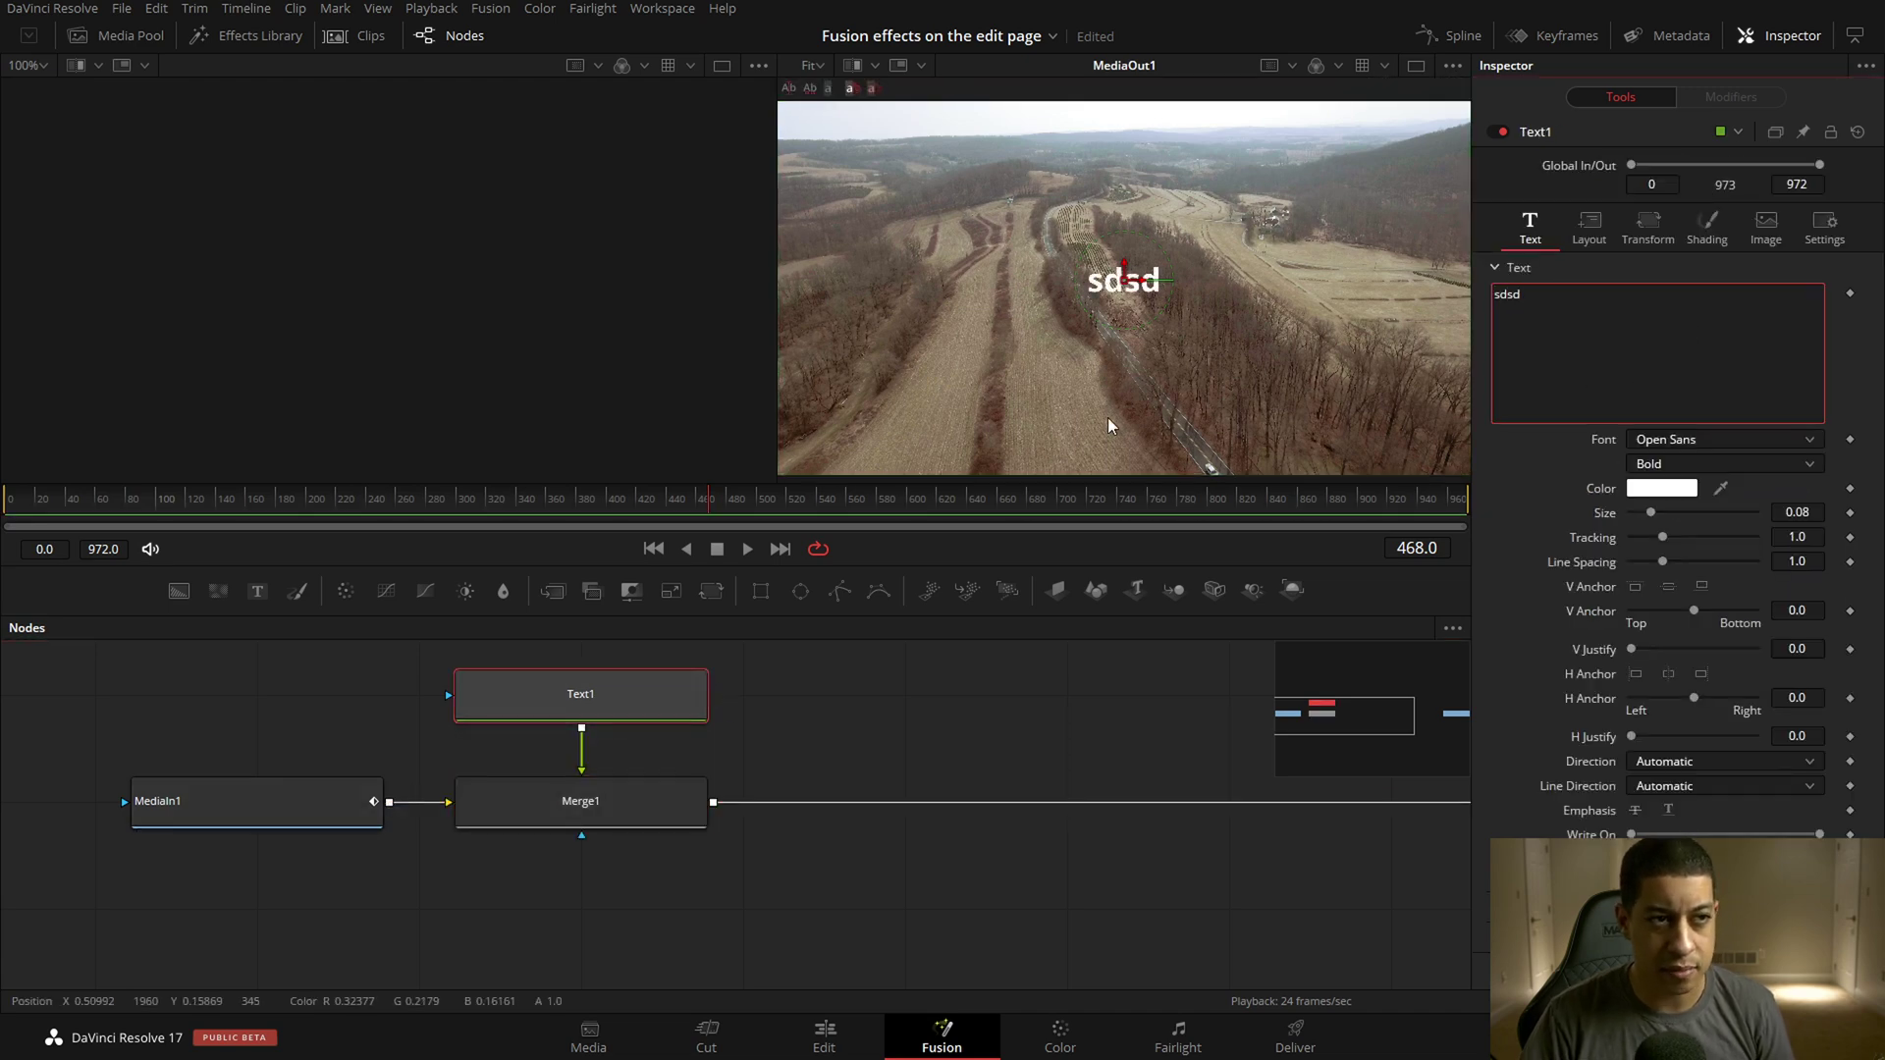
left_click(1123, 740)
Return to the Edit page and check the text under the stacked effects at 01:00:18:24.
left_click(833, 1036)
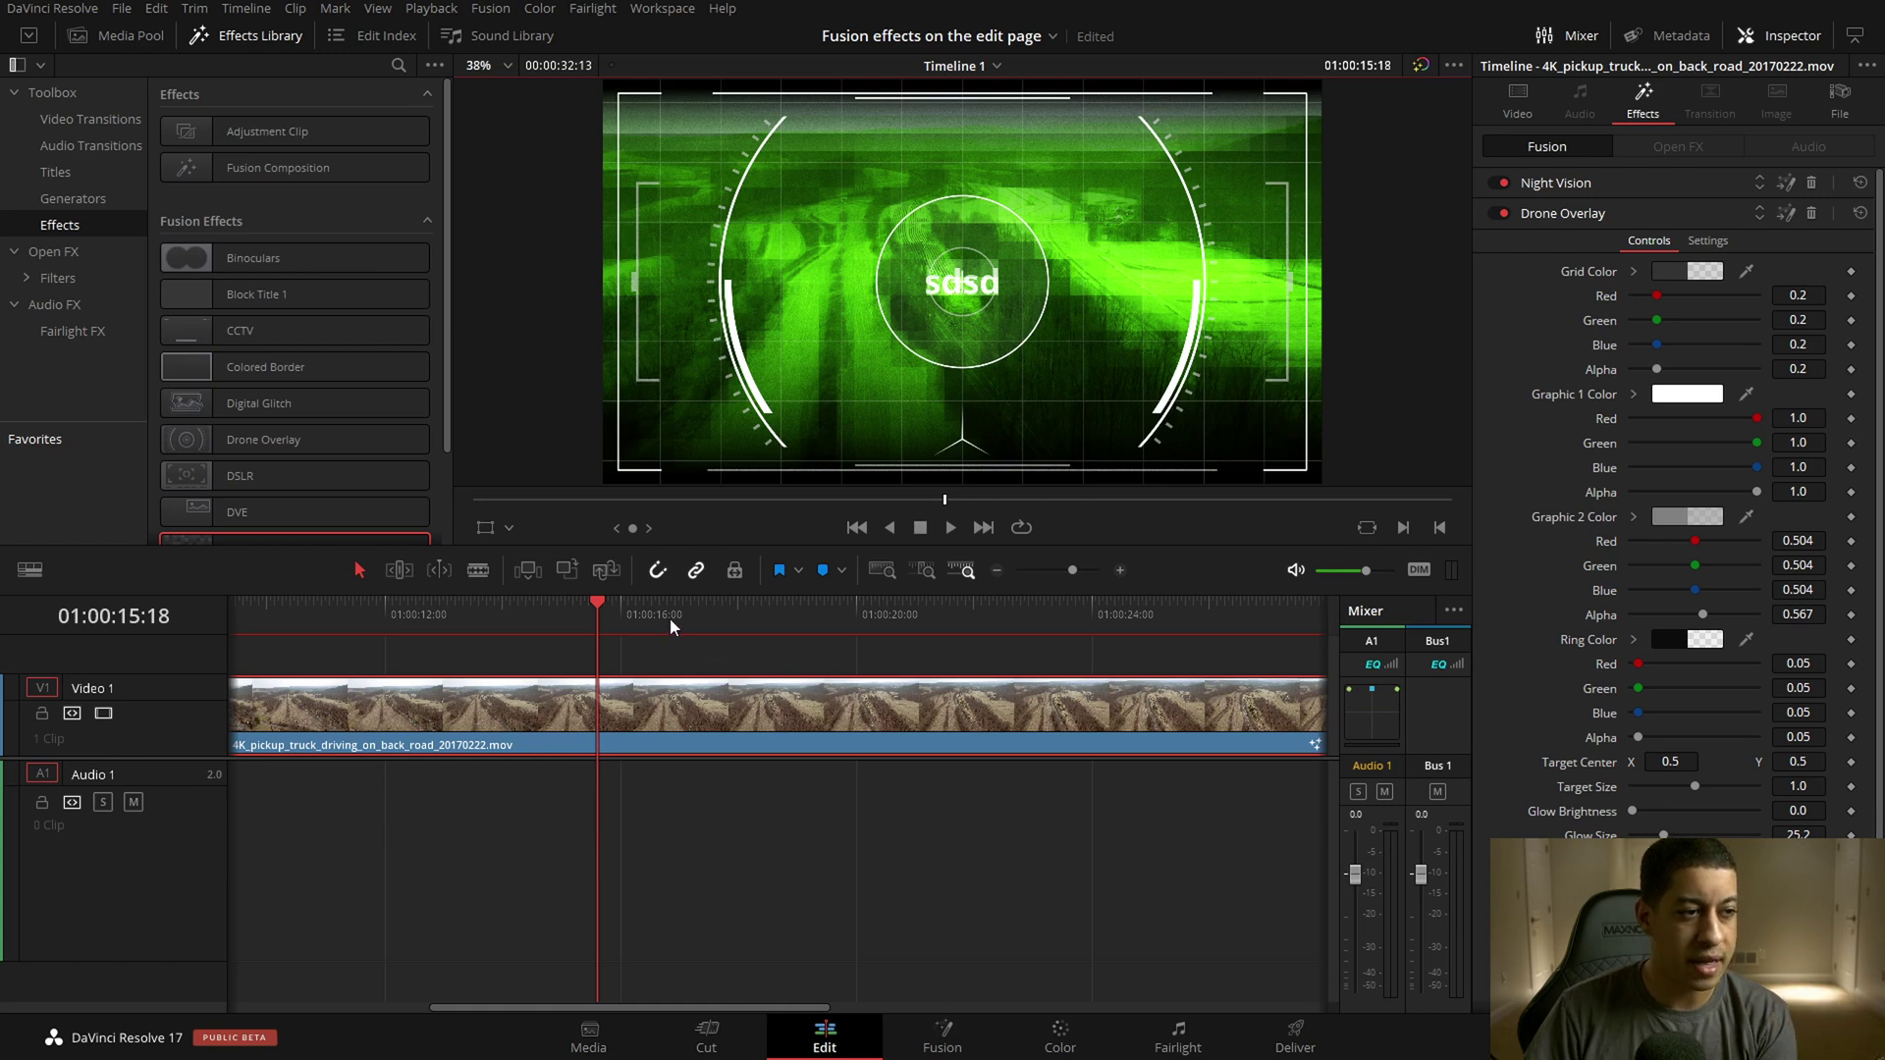
left_click(785, 614)
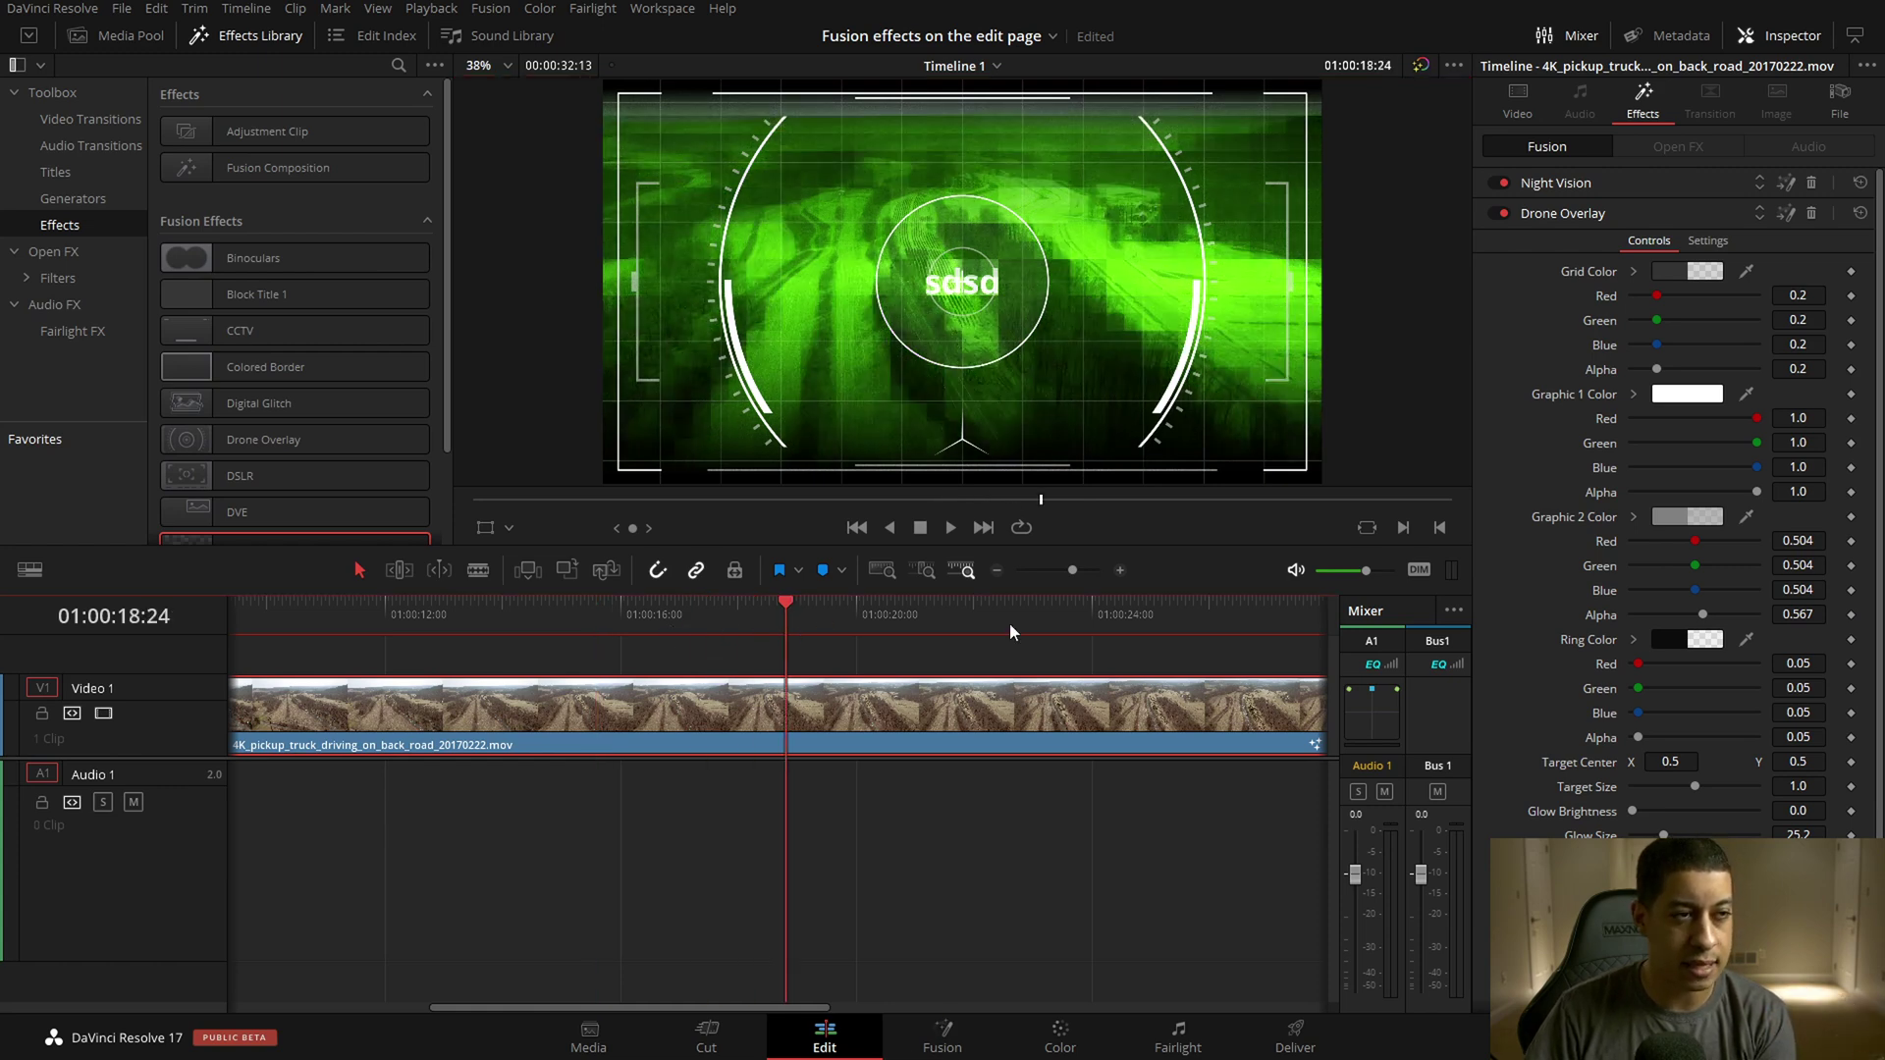
Open the clip's base composition on the Fusion page and change the Text1 text color to purple.
left_click(942, 1037)
left_click(654, 720)
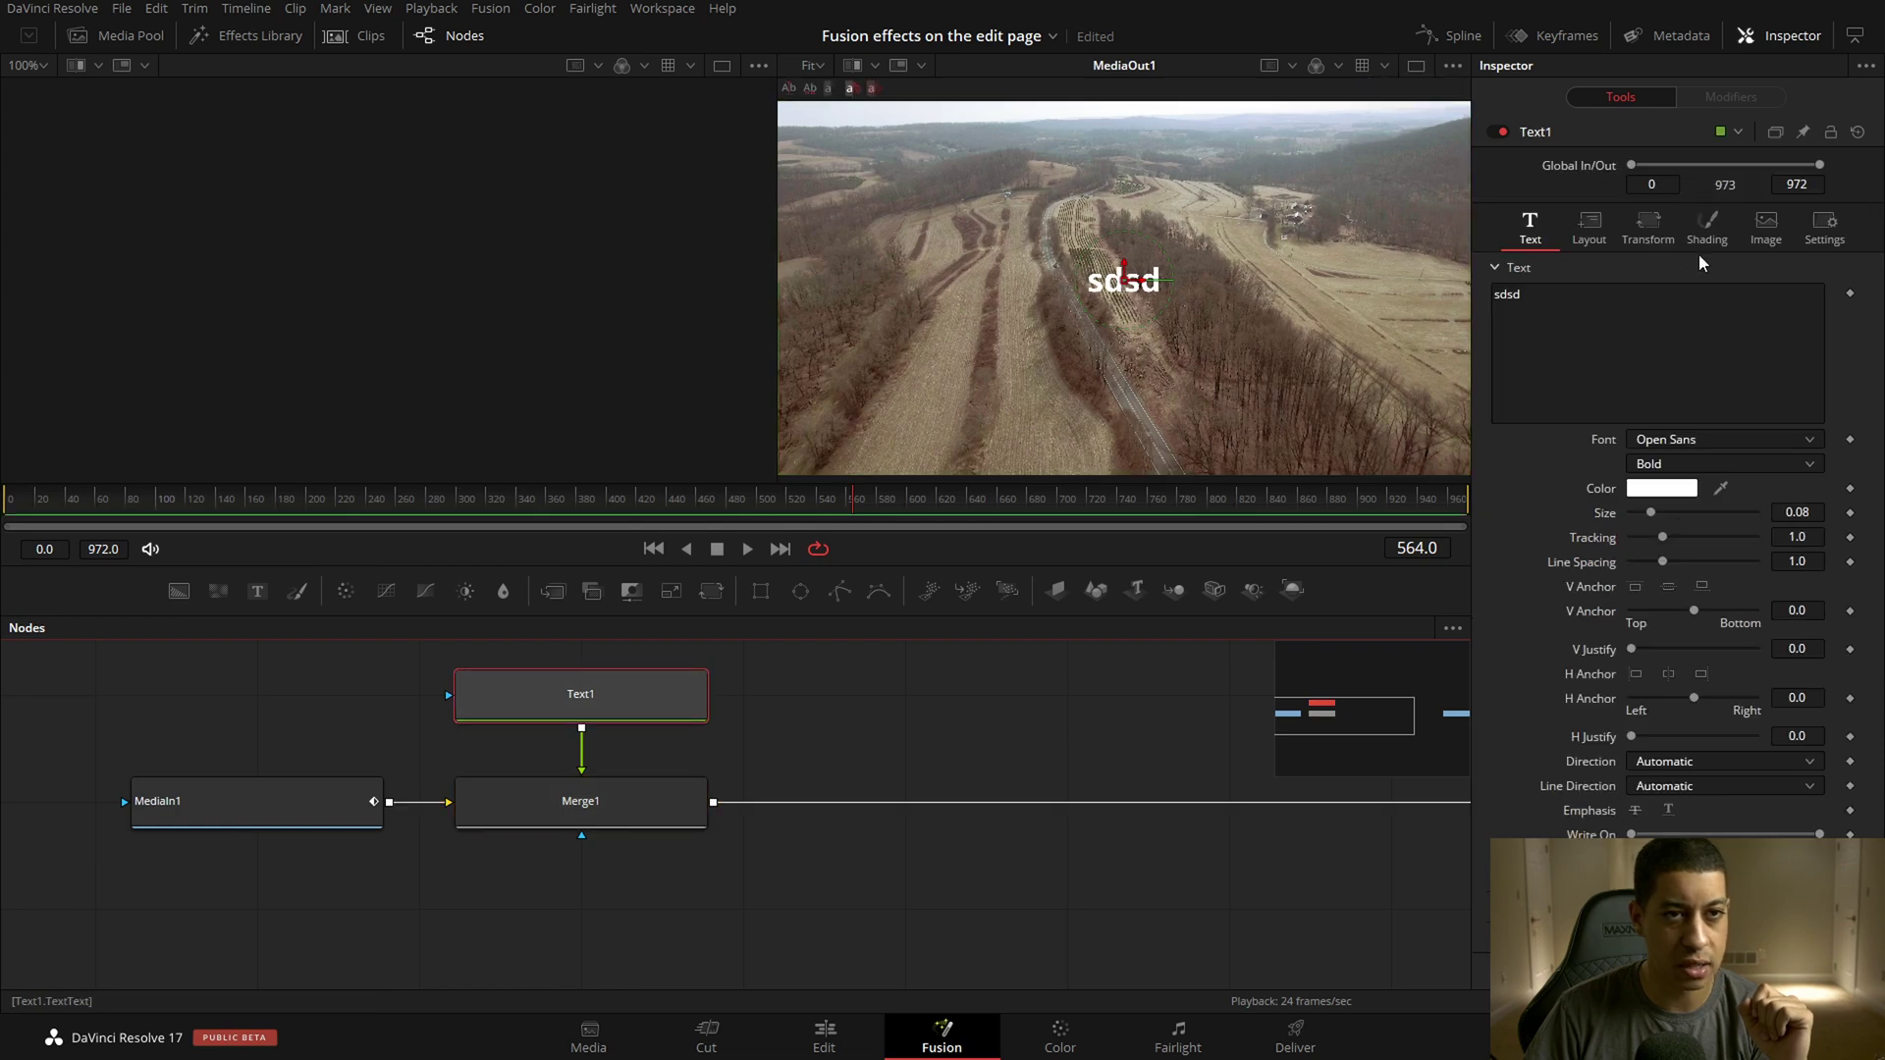
left_click(1661, 487)
left_click(1055, 406)
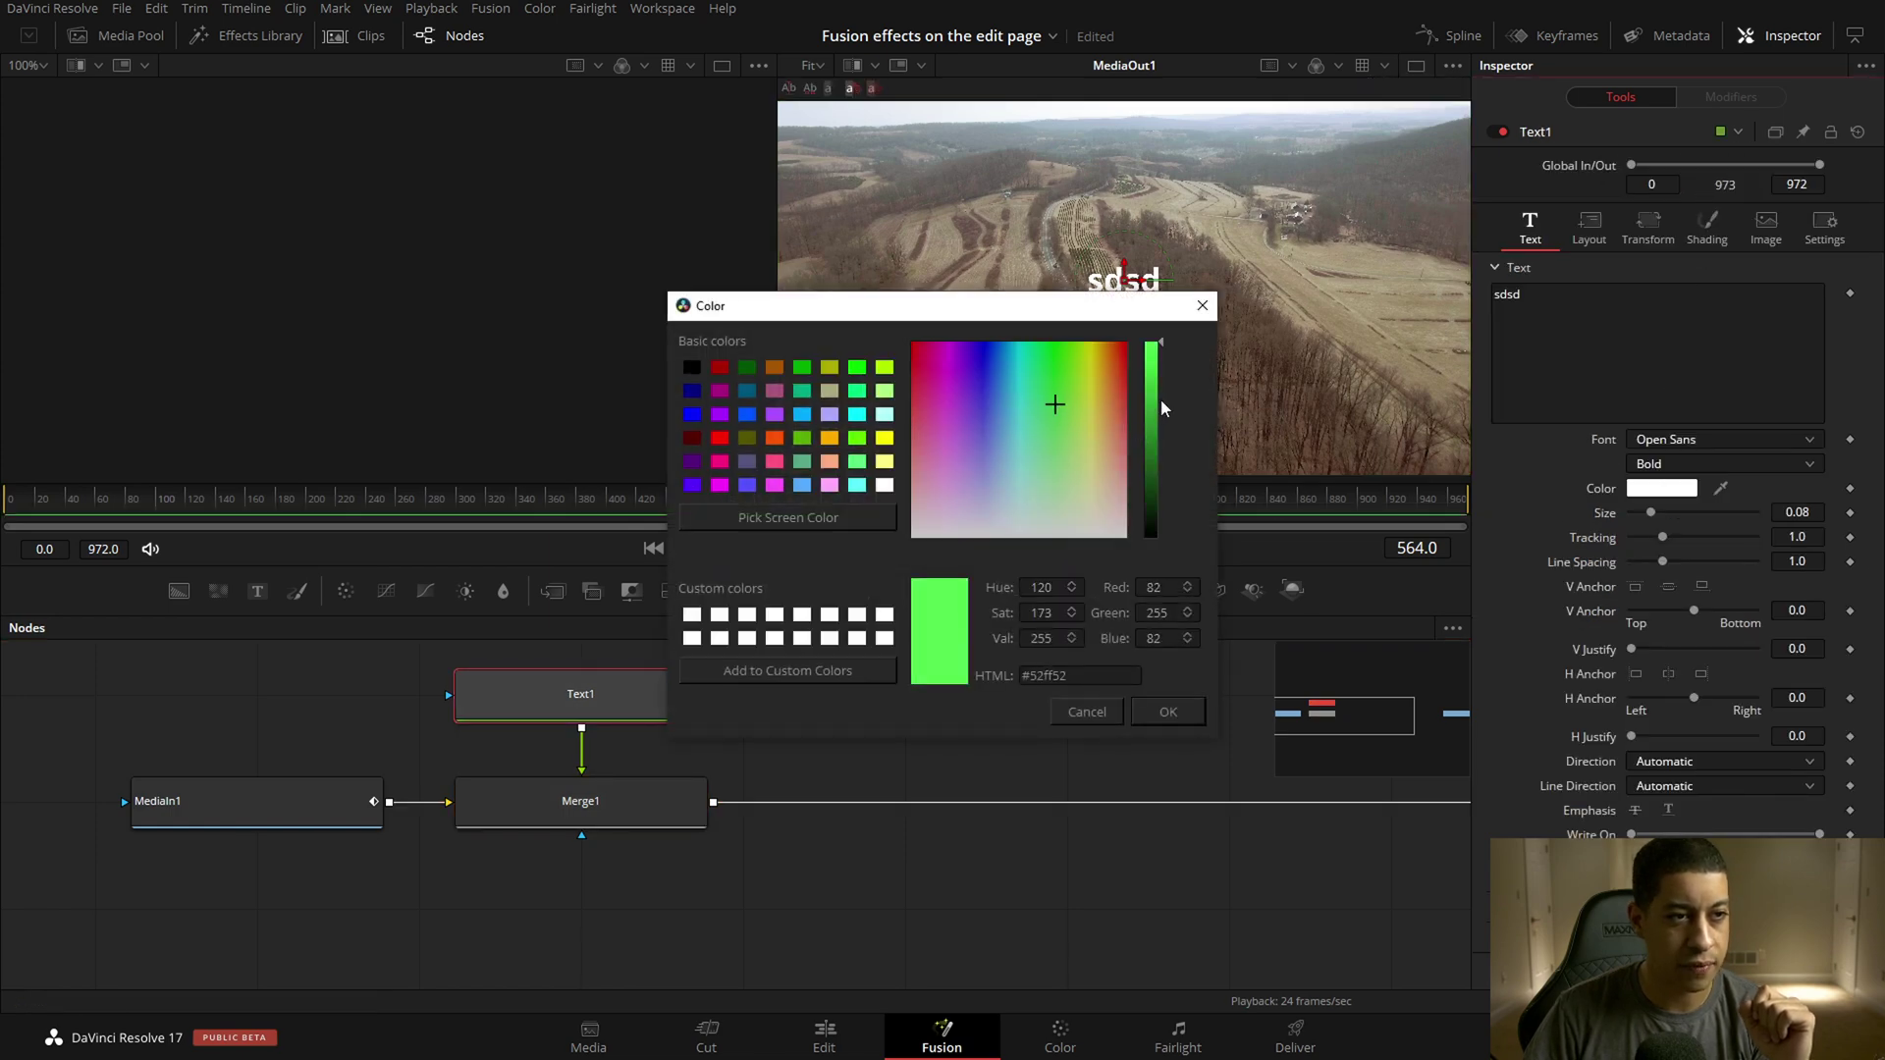
left_click_drag(1054, 408, 933, 422)
left_click(1169, 712)
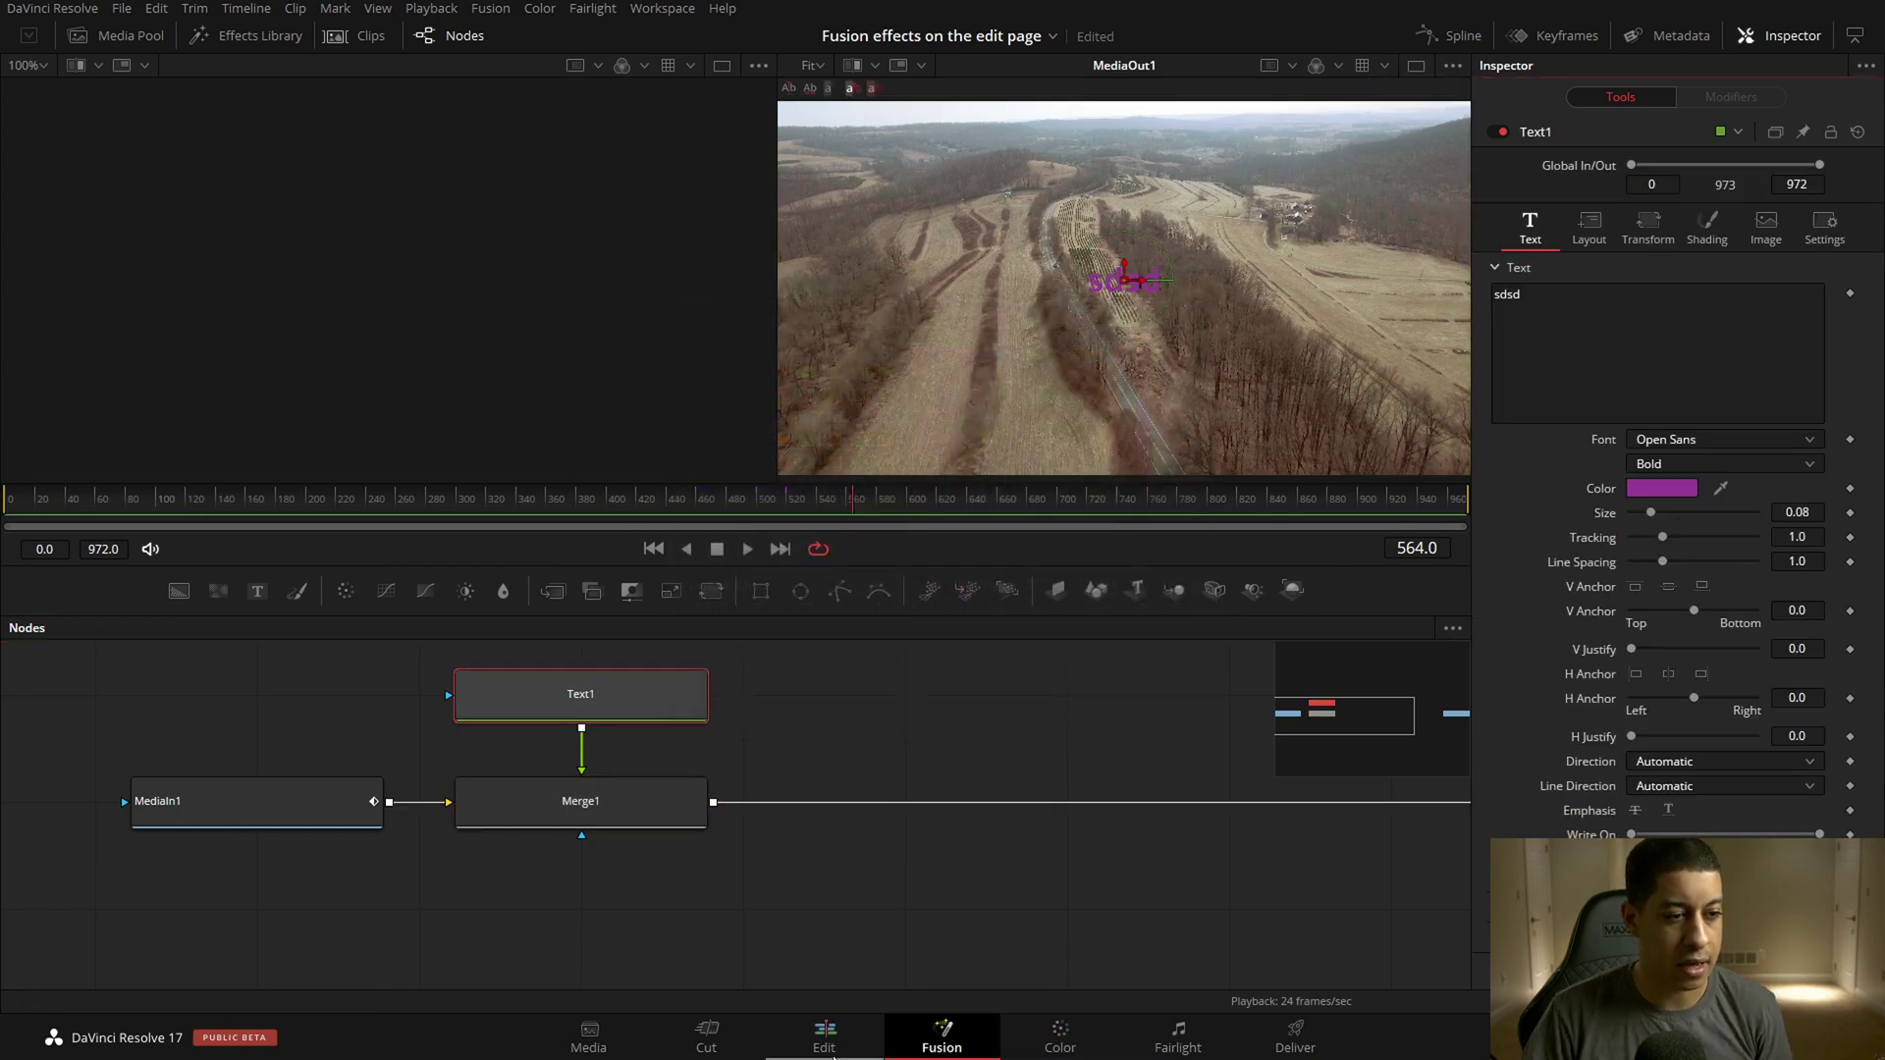
Return to the Edit page and zoom the viewer out to check the recolored text under the stacked effects.
left_click(825, 1039)
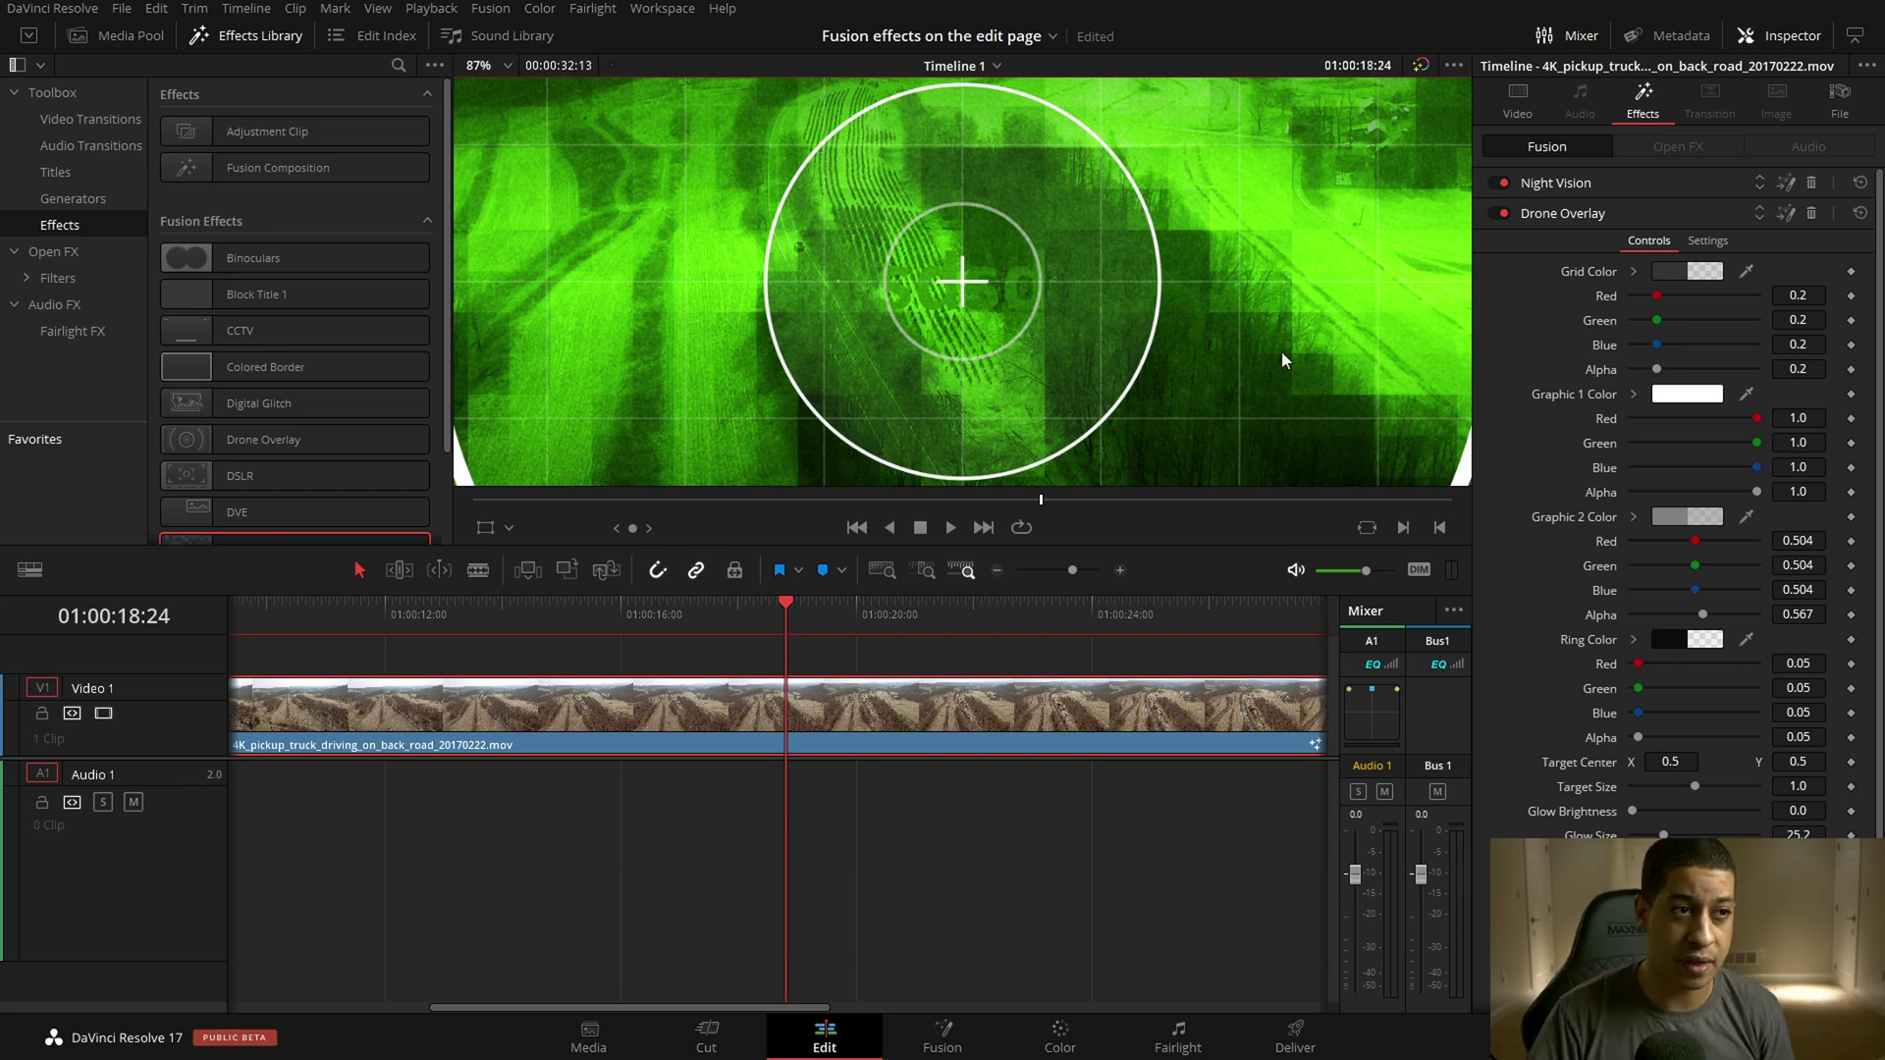
scroll(1276, 349, "down", 5)
scroll(1265, 351, "up", 1)
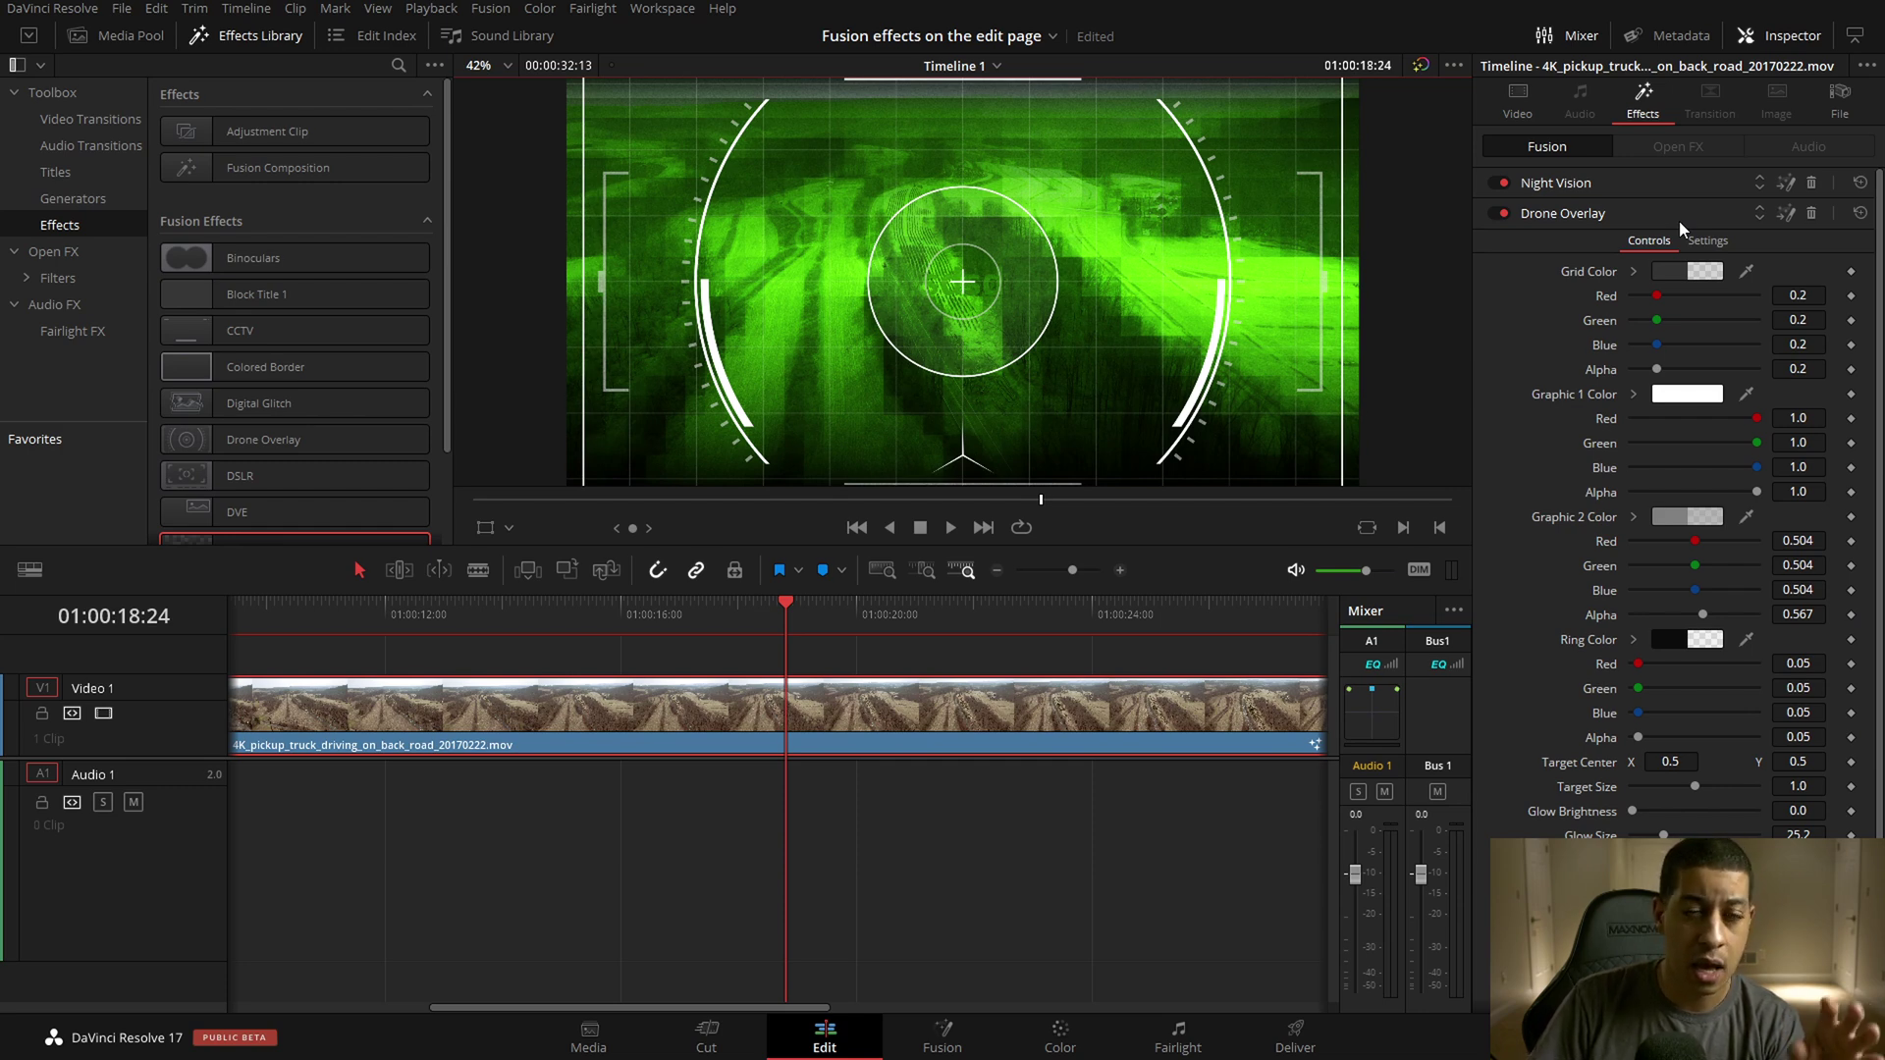
Move Drone Overlay above Night Vision in the clip's effect stack, and restore Night Vision to first place.
left_click(1755, 205)
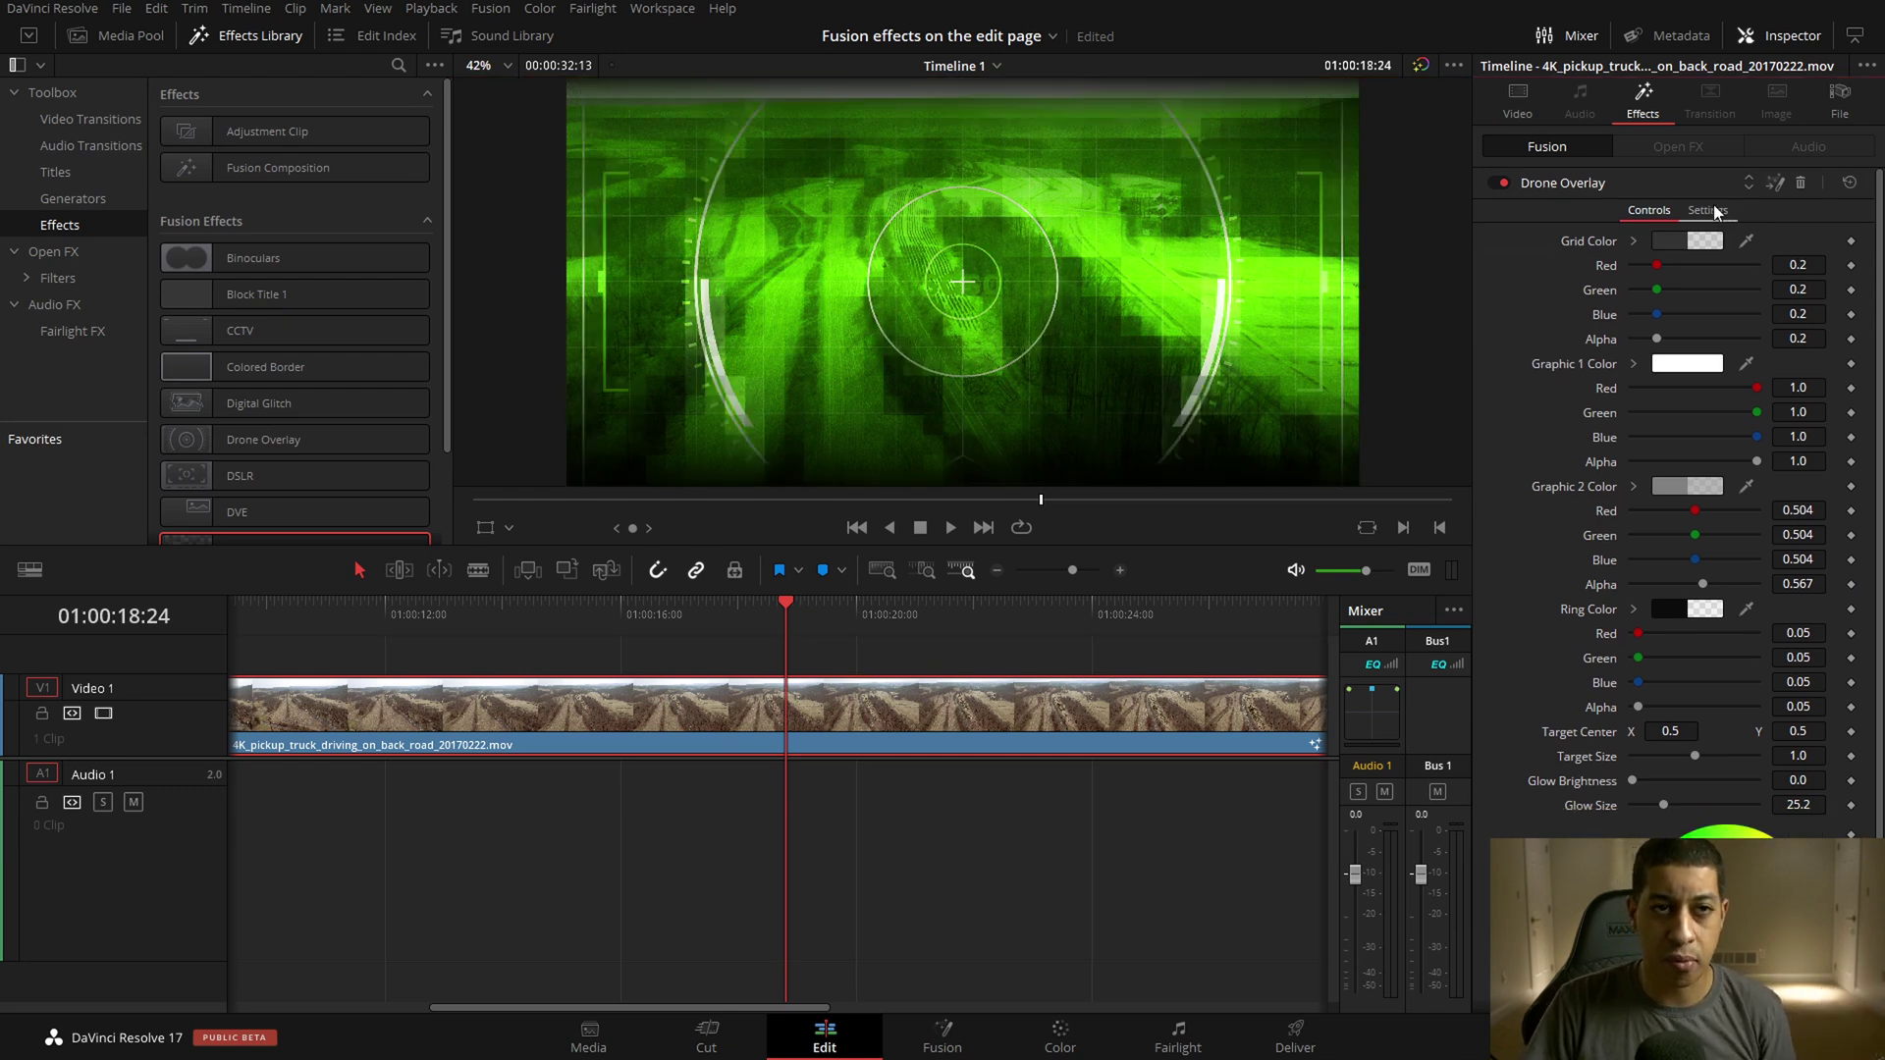
left_click(1747, 187)
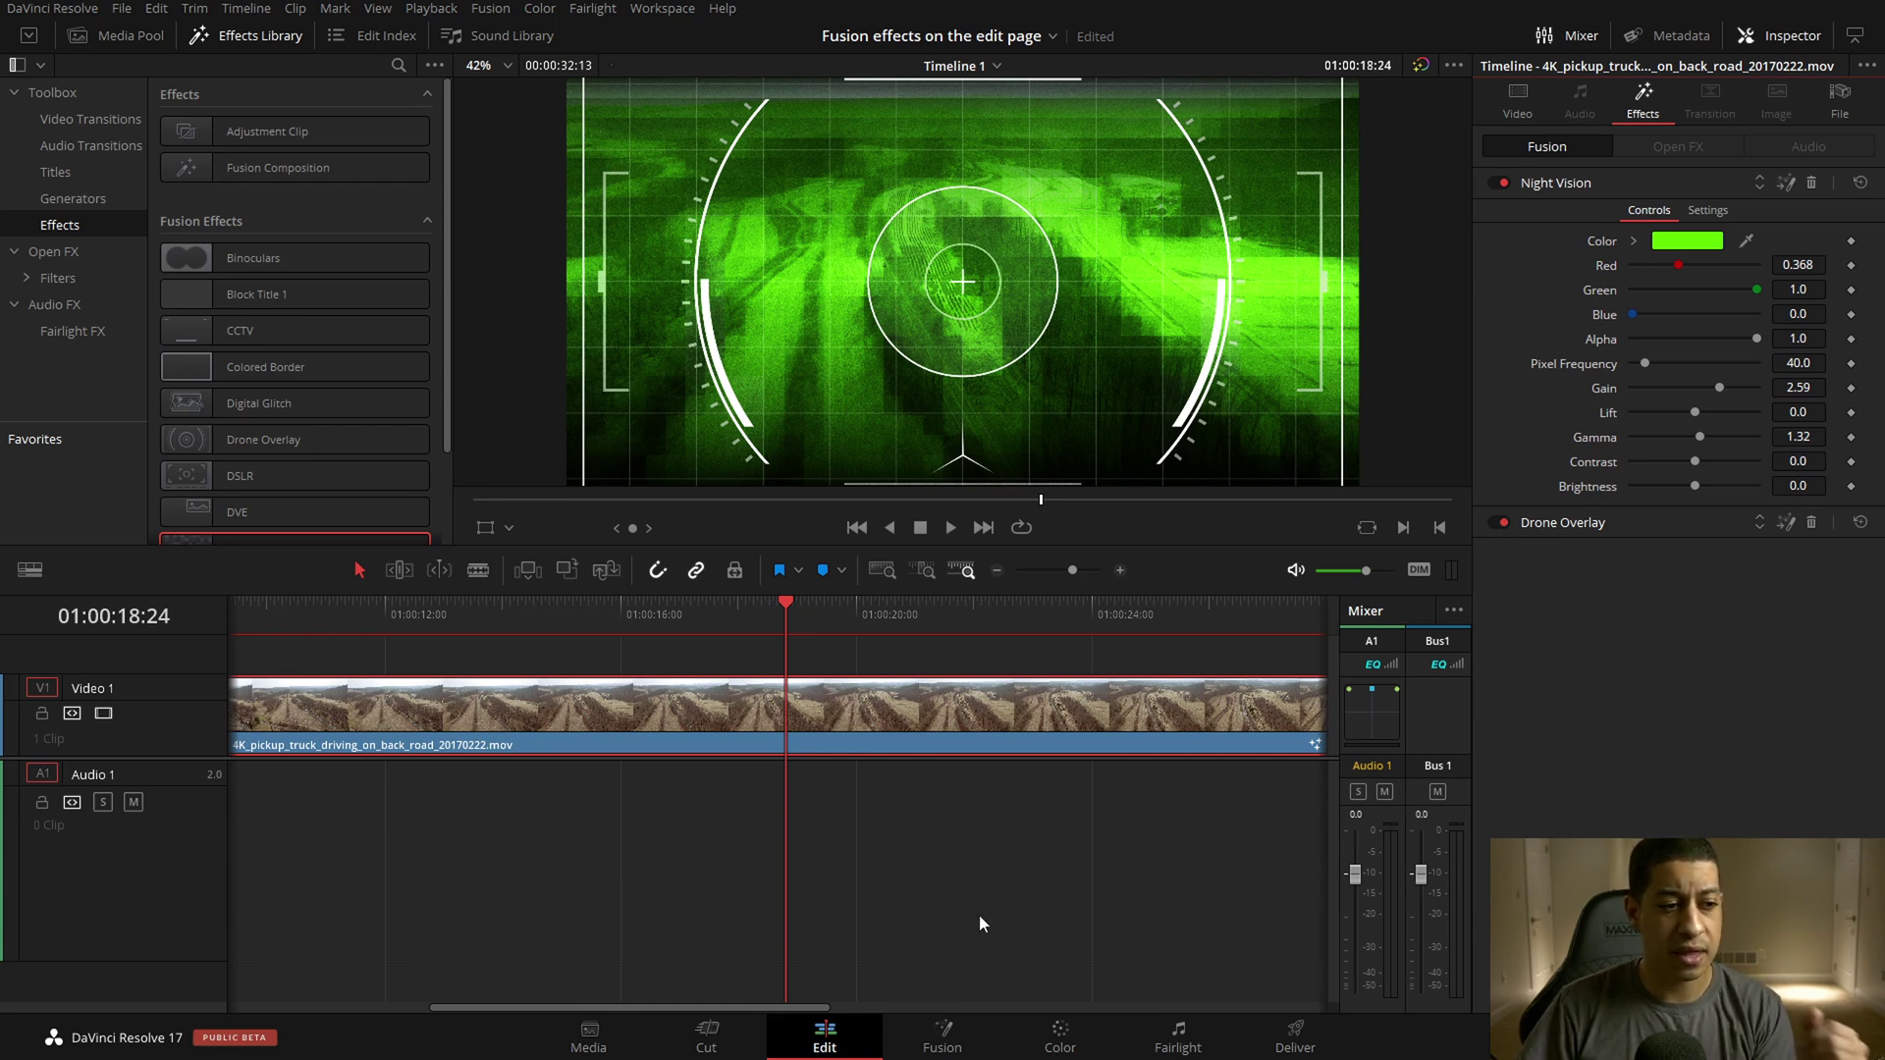
Open the base composition in Fusion, fit its nodes in view and select MediaIn1 to inspect its settings.
left_click(959, 1039)
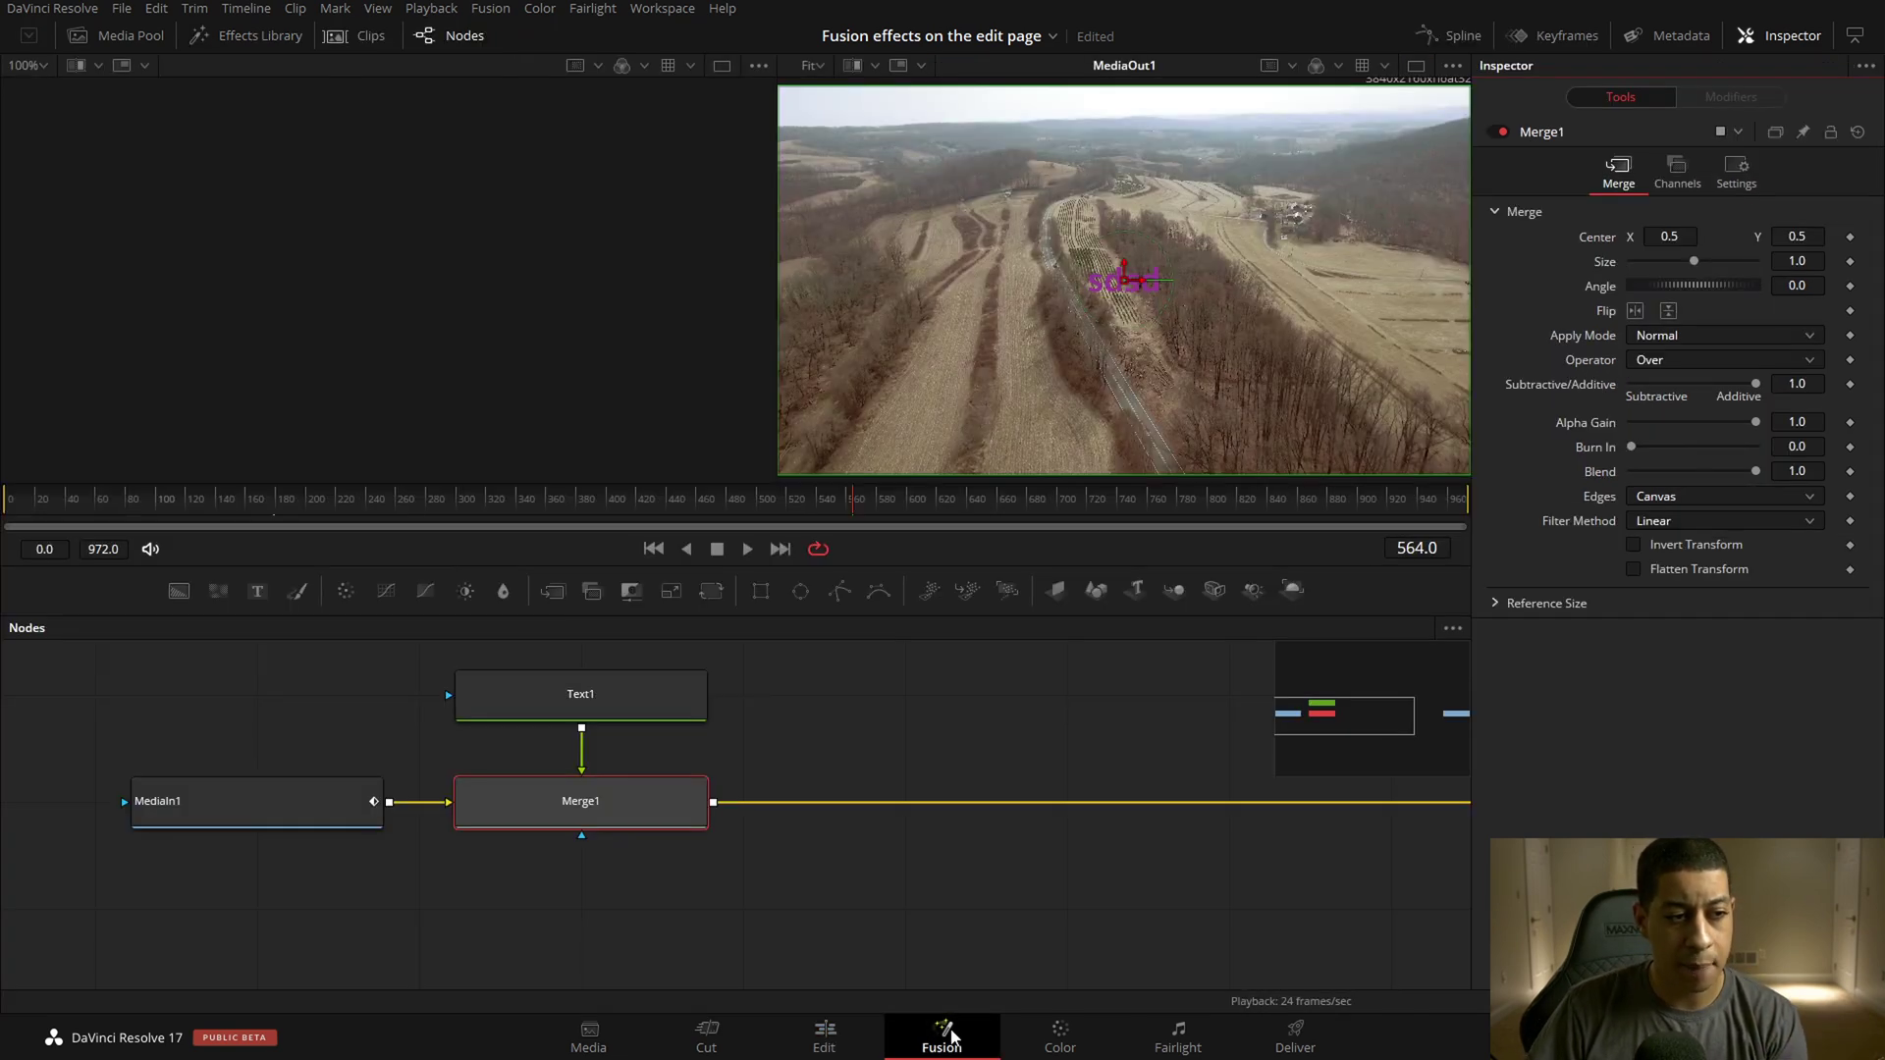
left_click_drag(1042, 884, 837, 864)
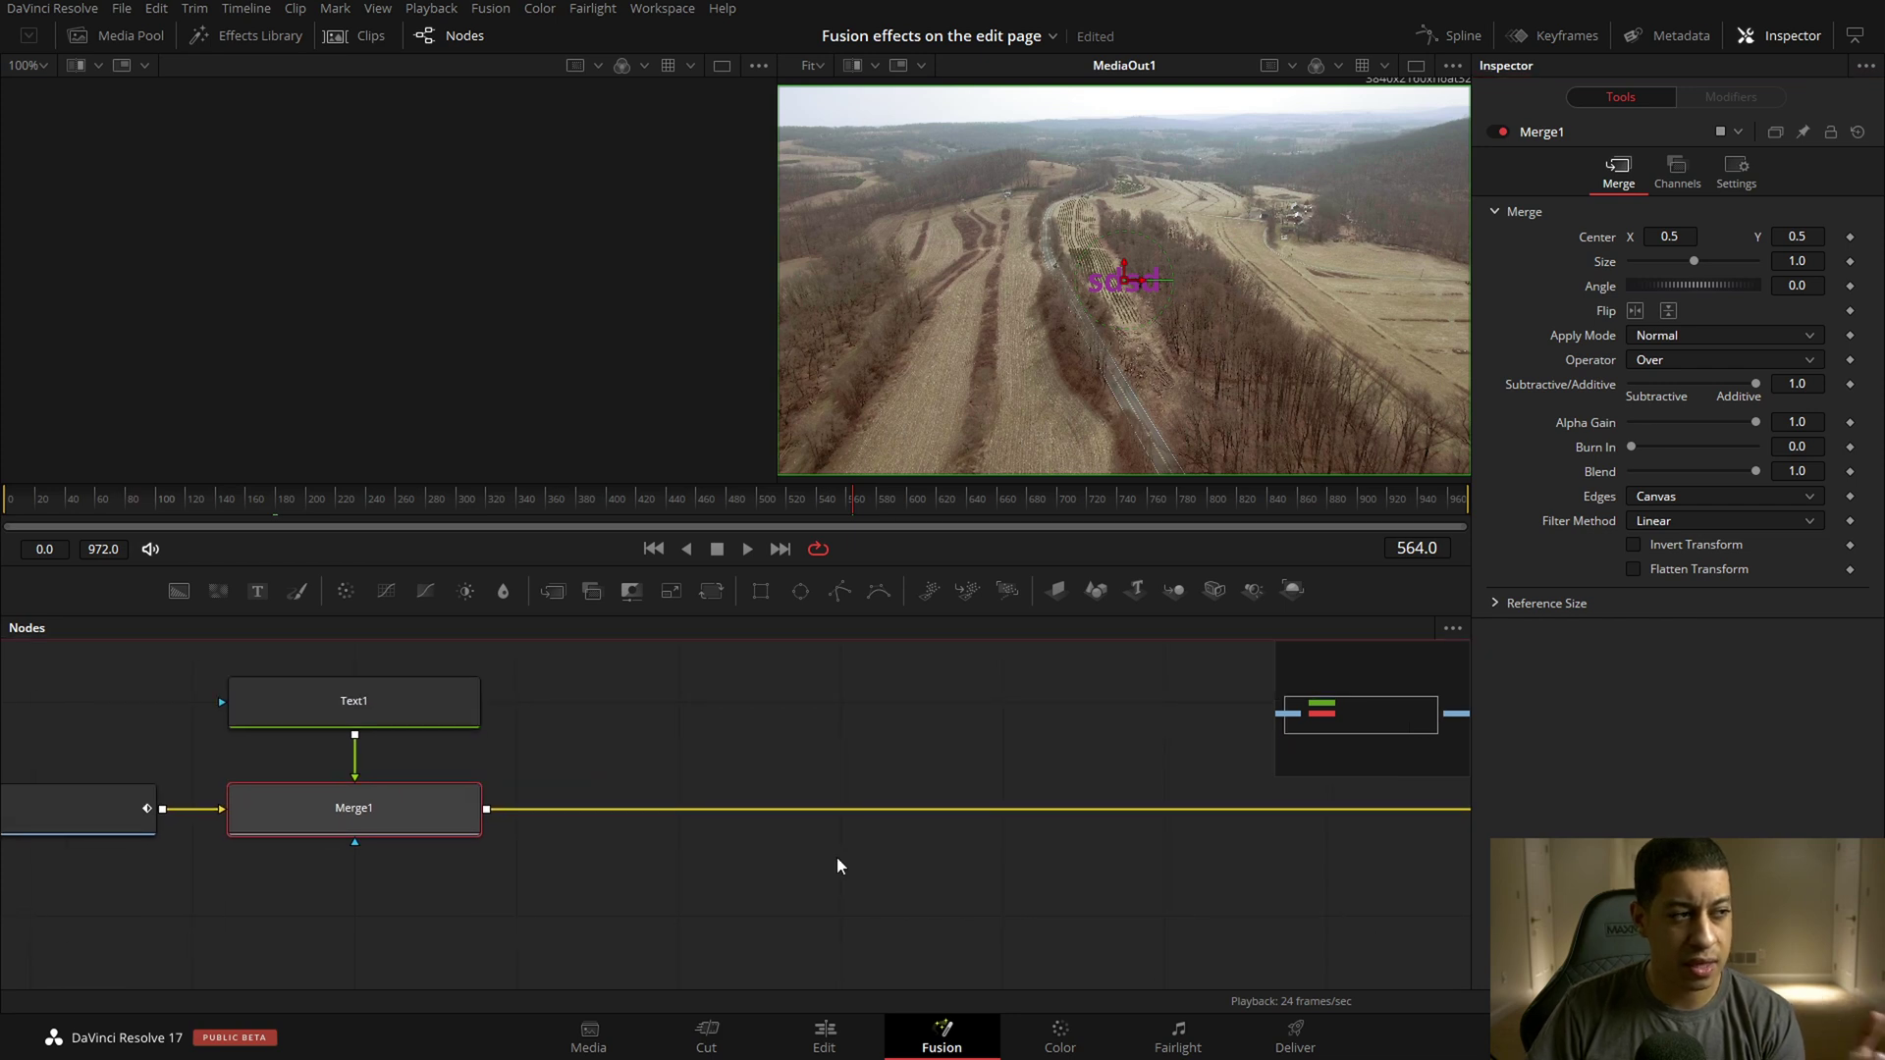
key("ctrl+f")
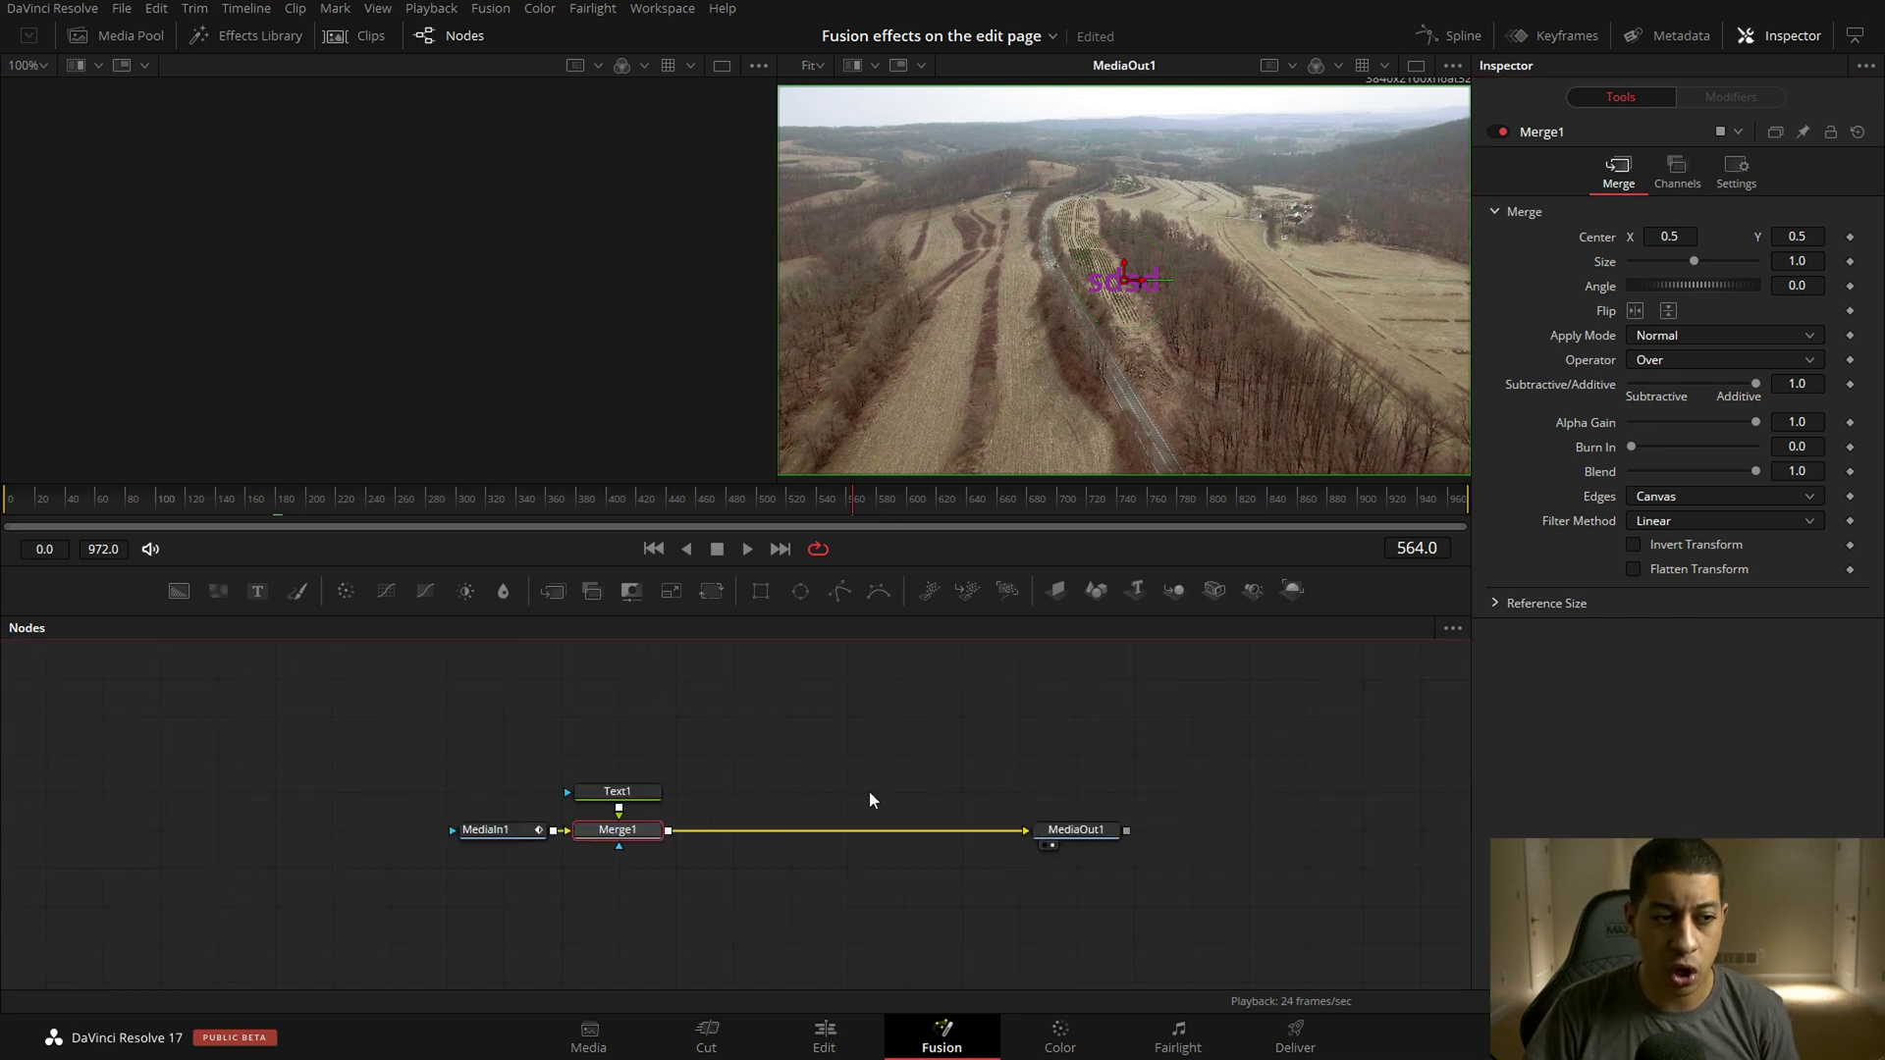
scroll(868, 791, "up", 2)
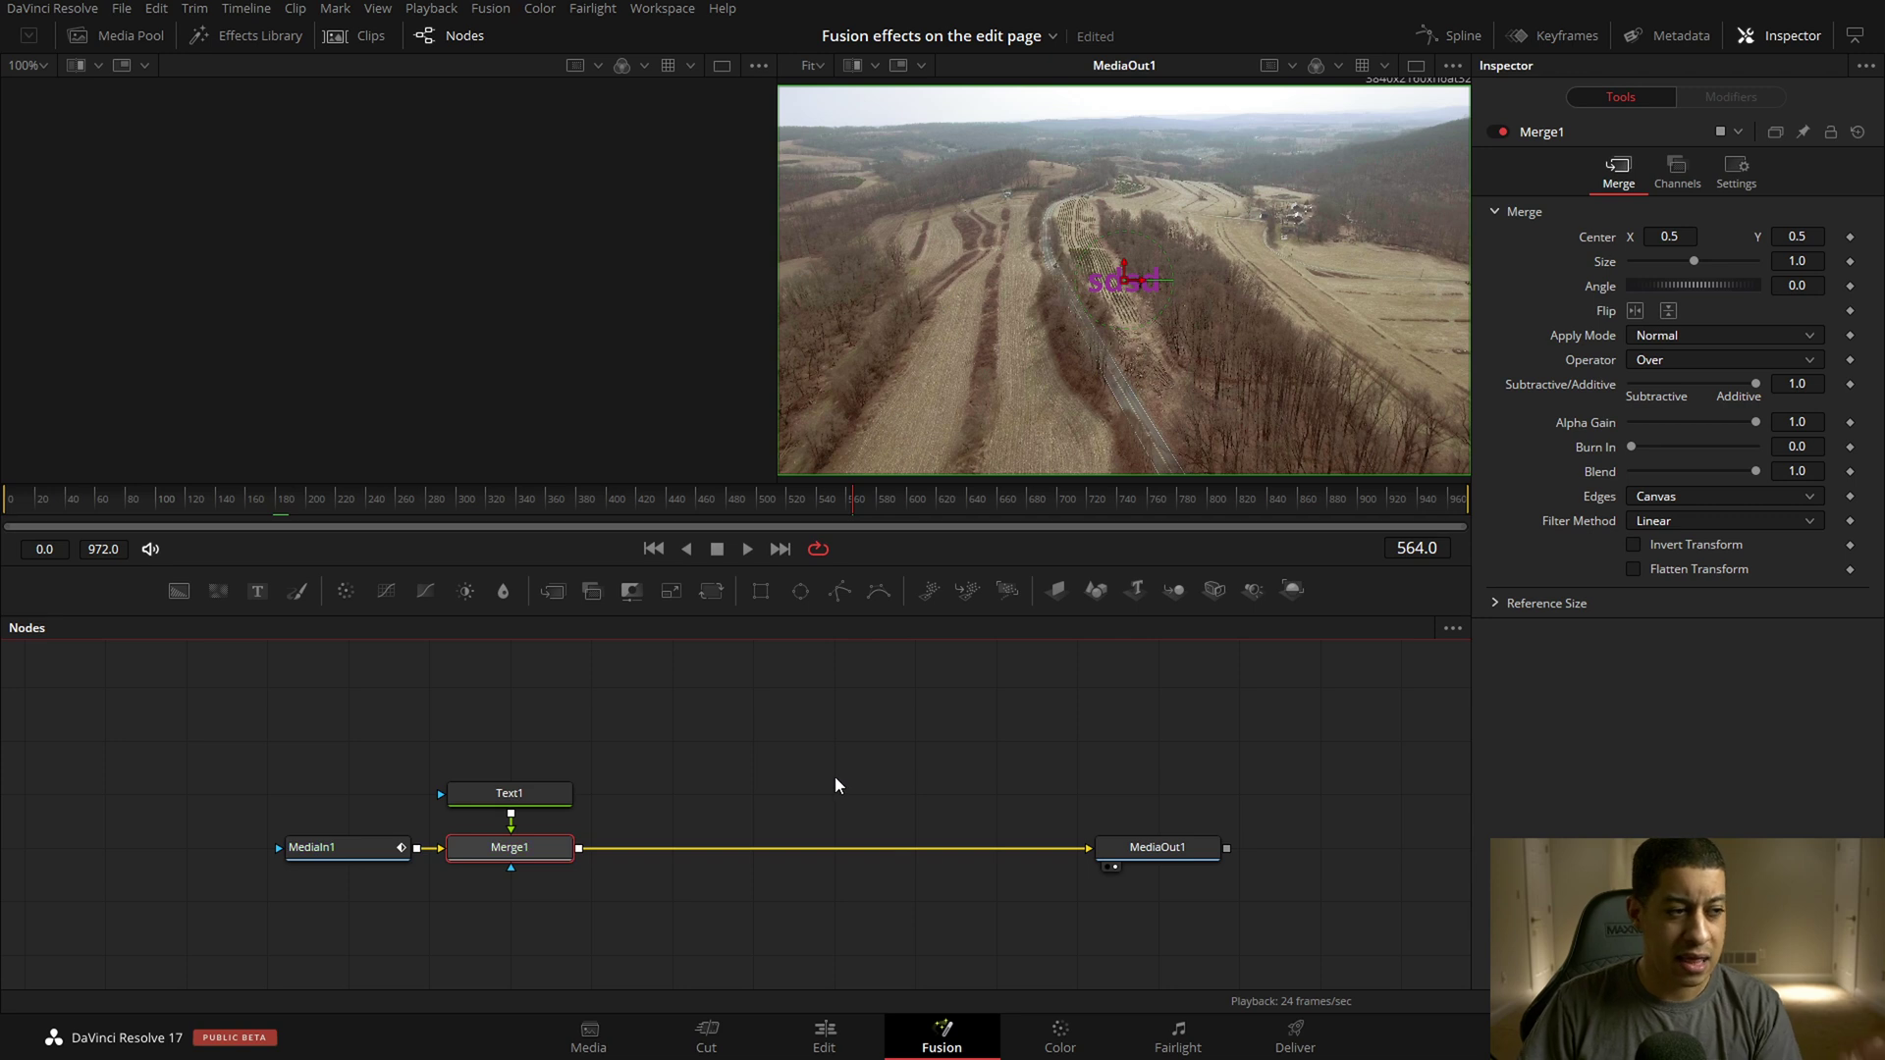
left_click(783, 789)
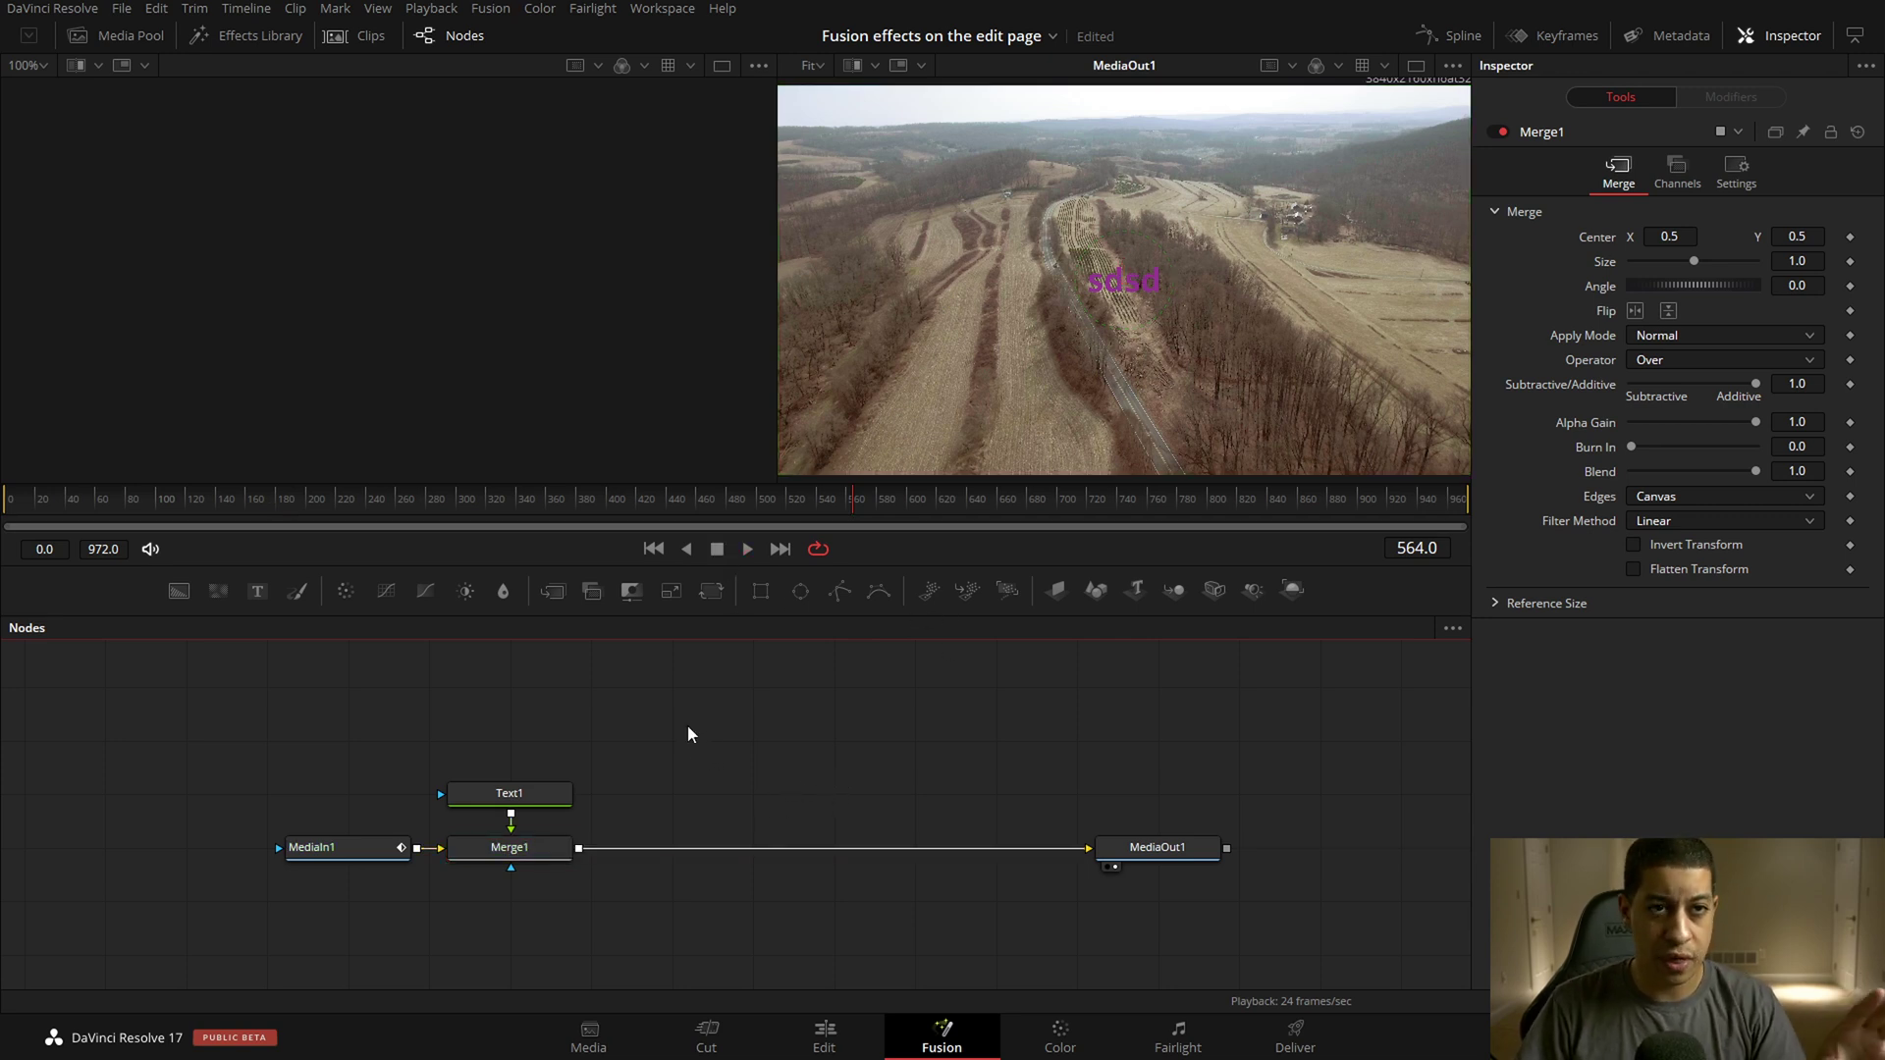
left_click(376, 844)
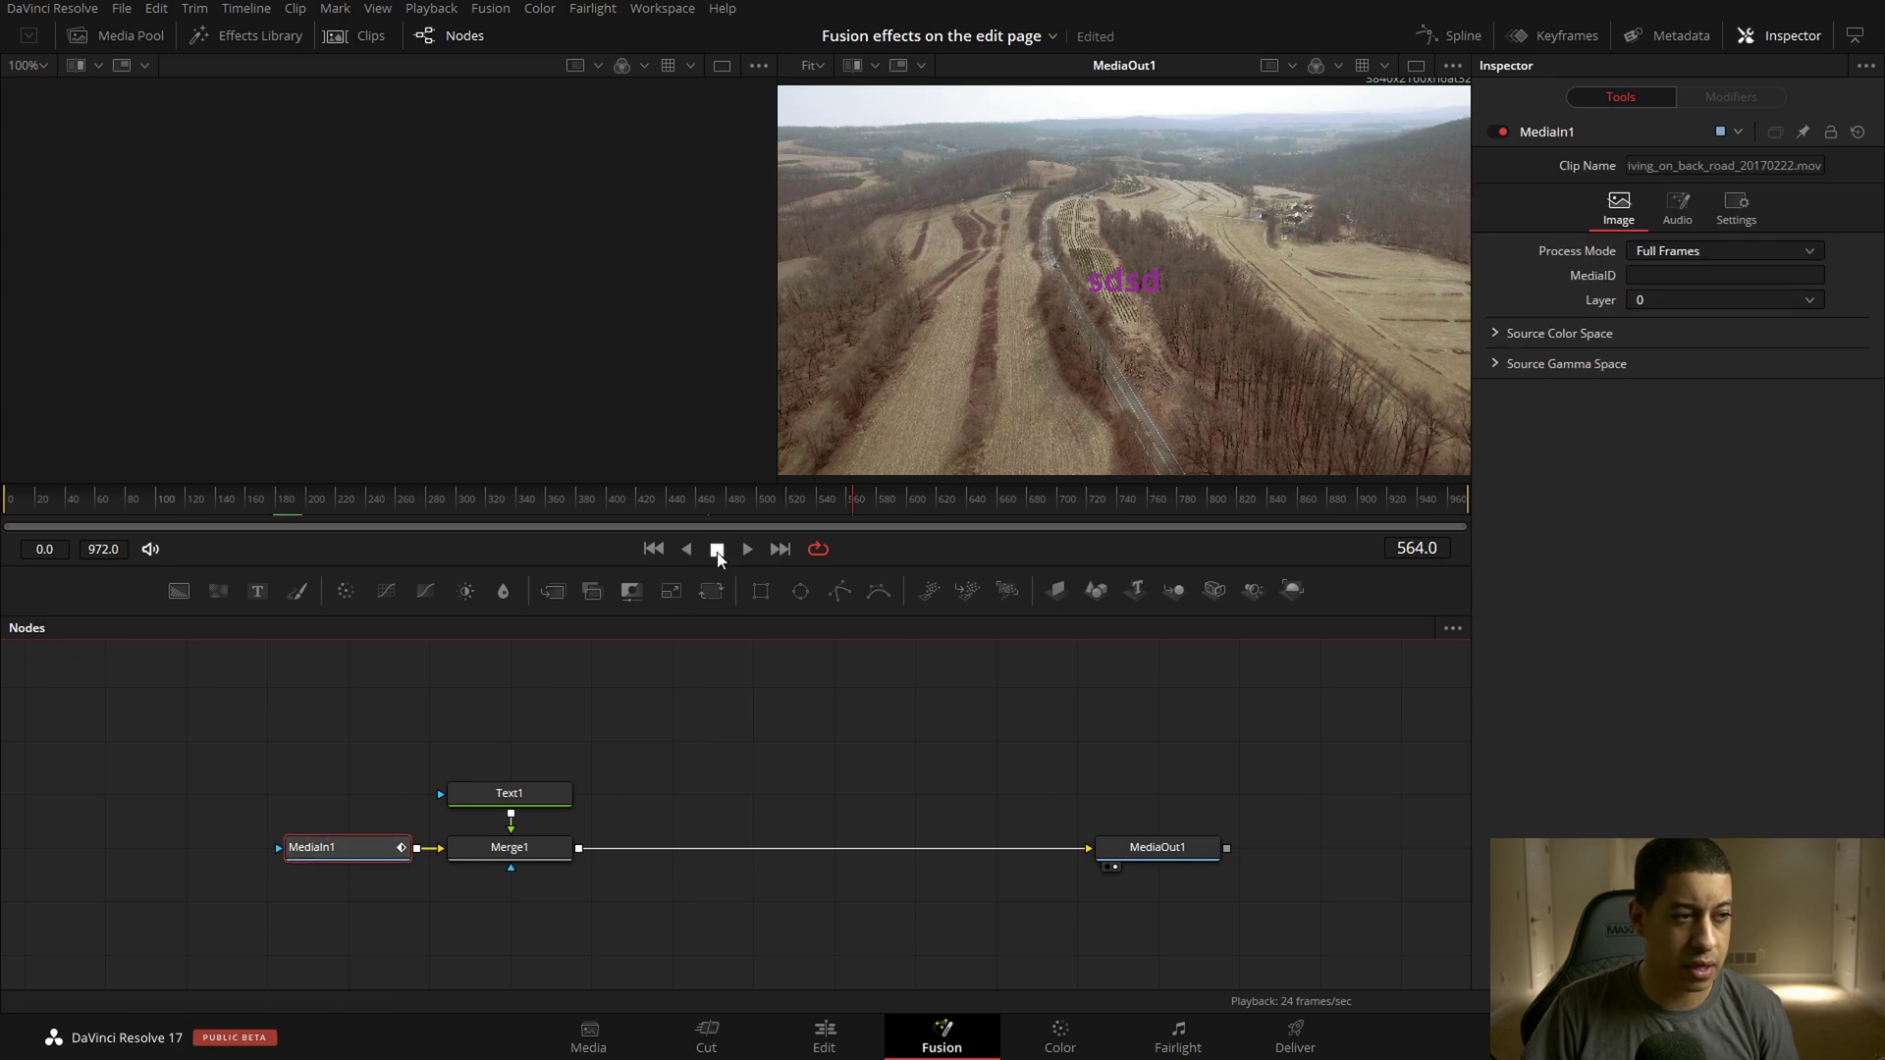
Return to the Edit page, open the Night Vision effect's composition in Fusion and inspect its MediaIn1 node.
left_click(824, 1035)
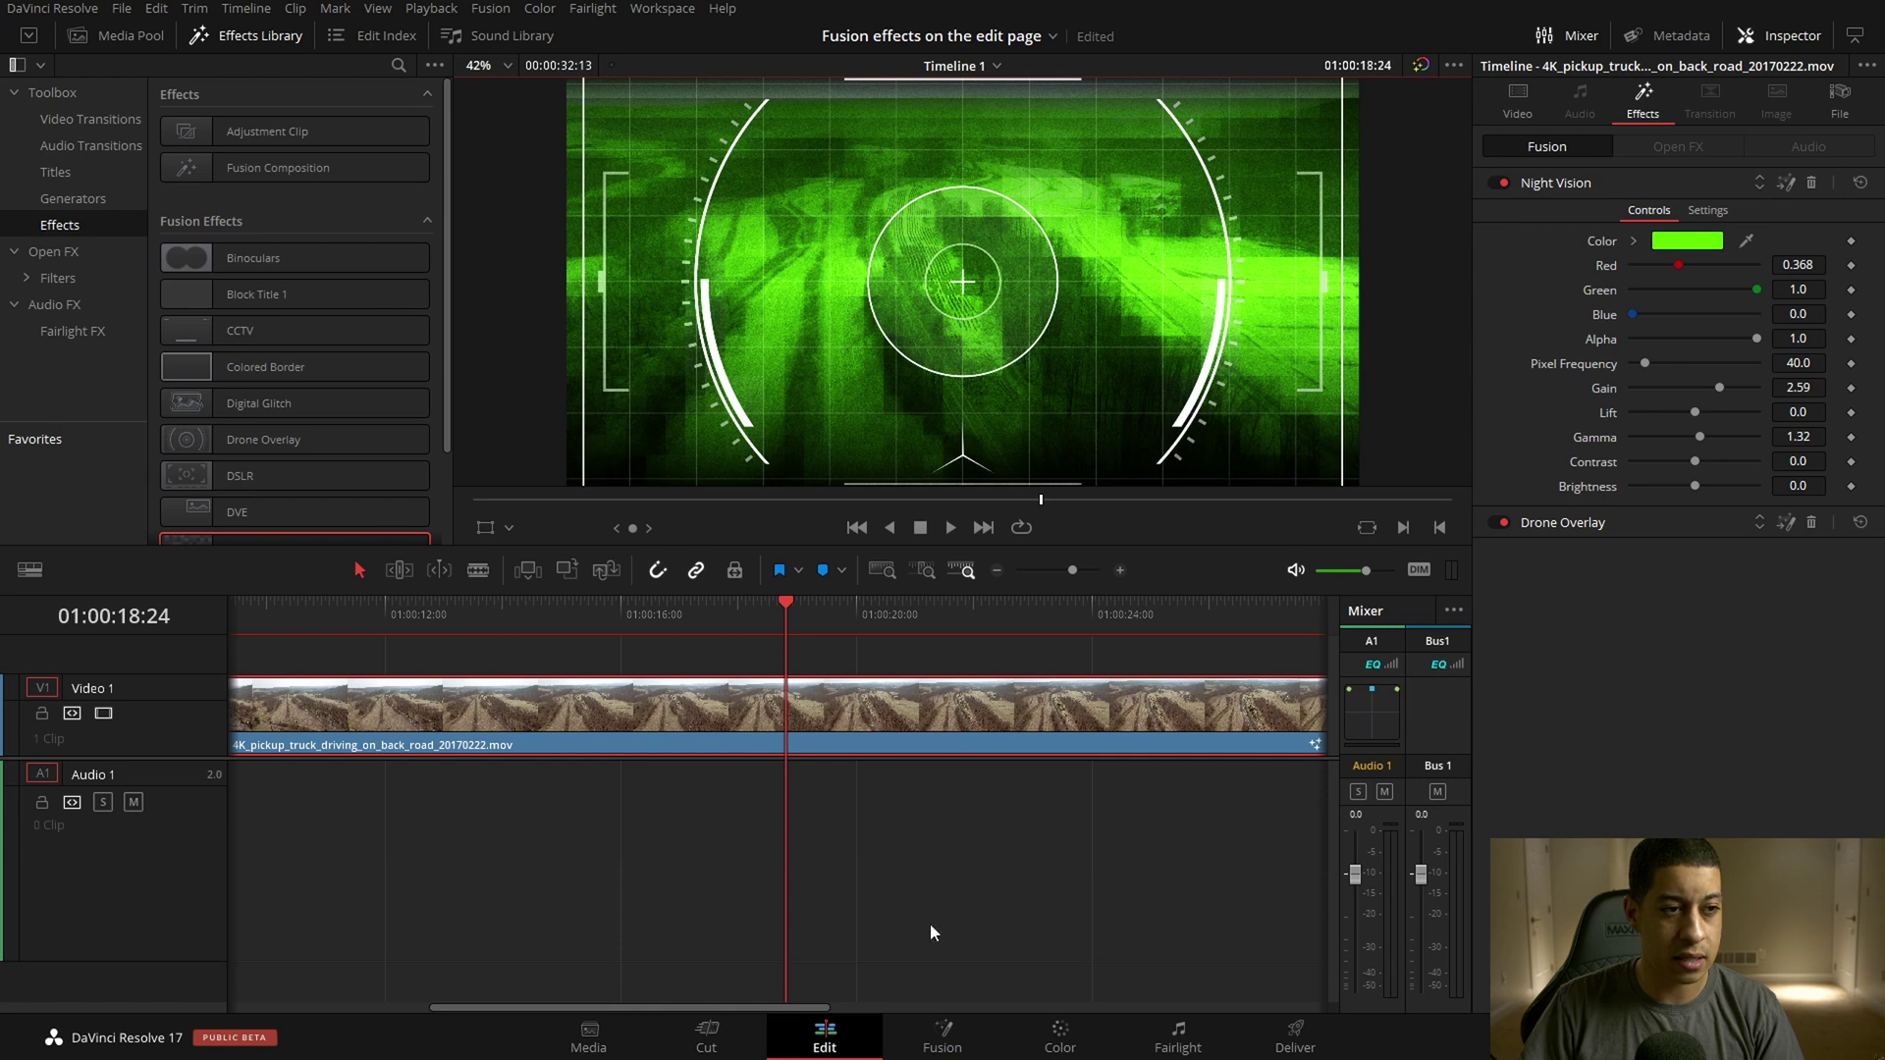
left_click(1782, 182)
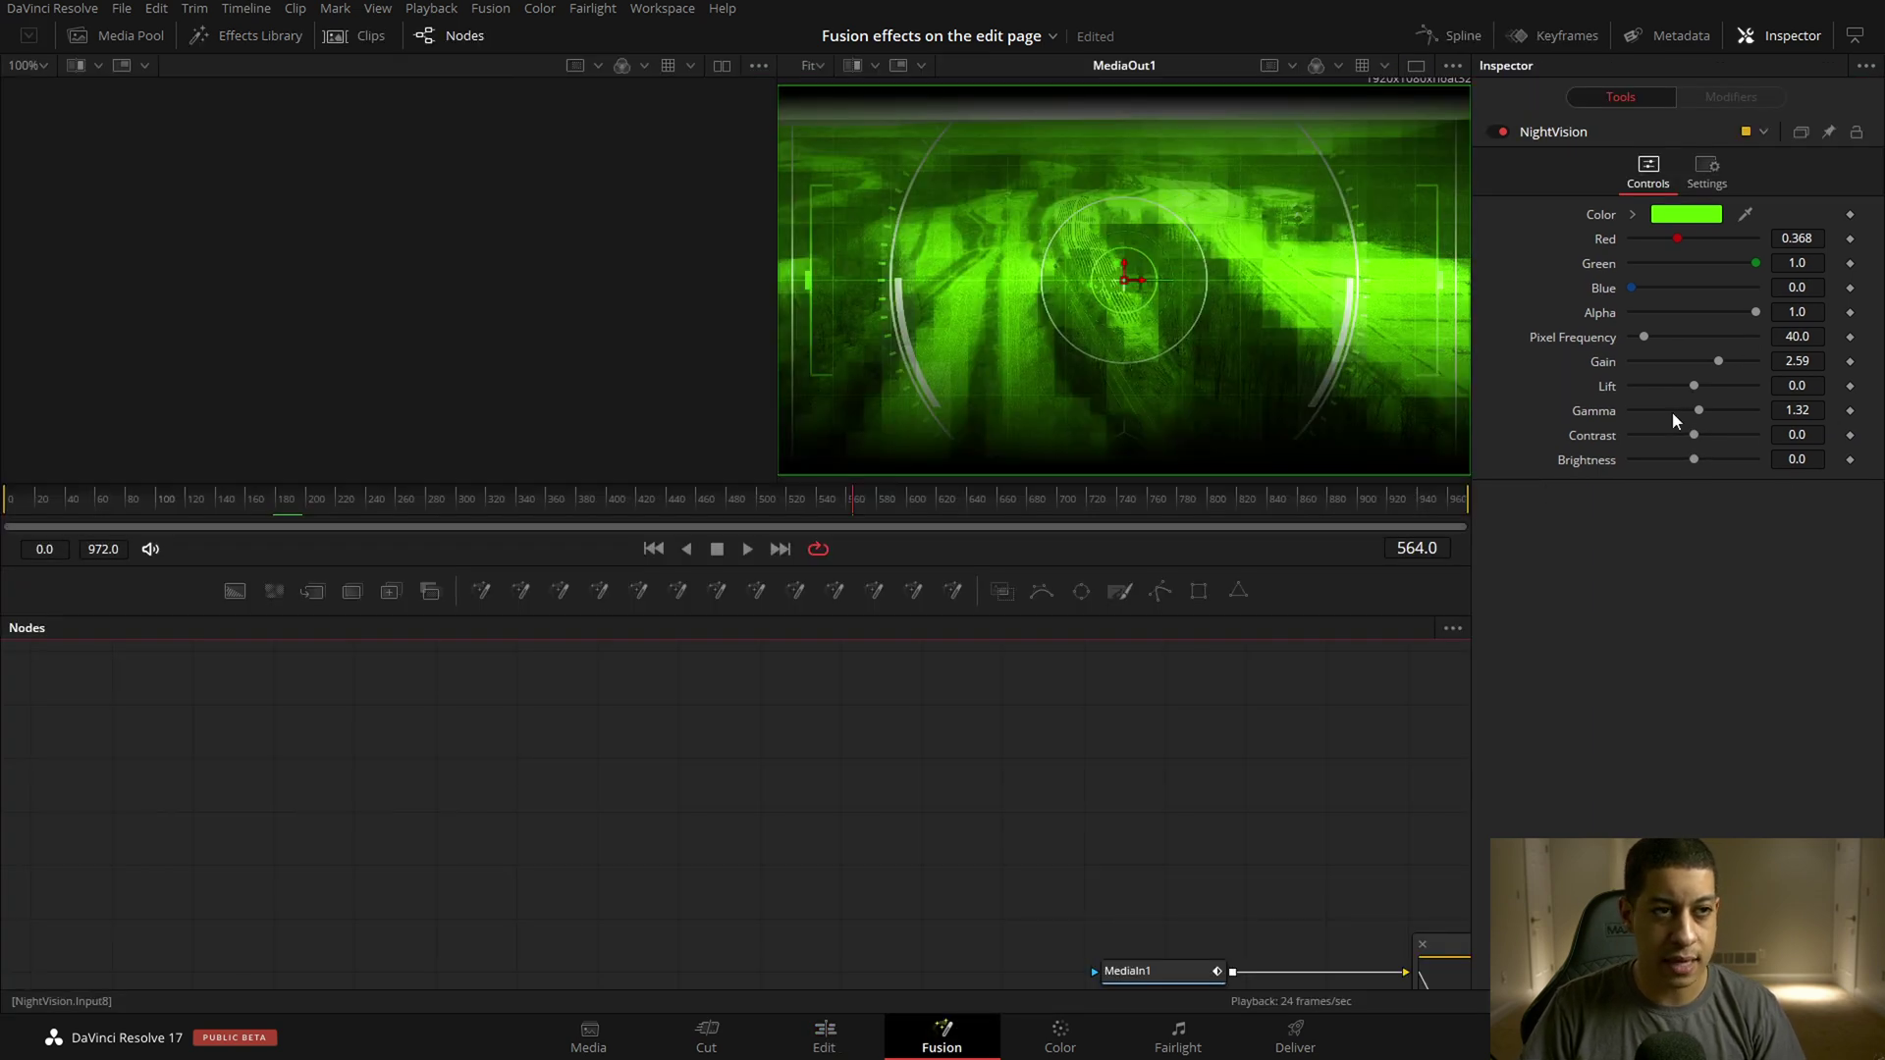
left_click(815, 829)
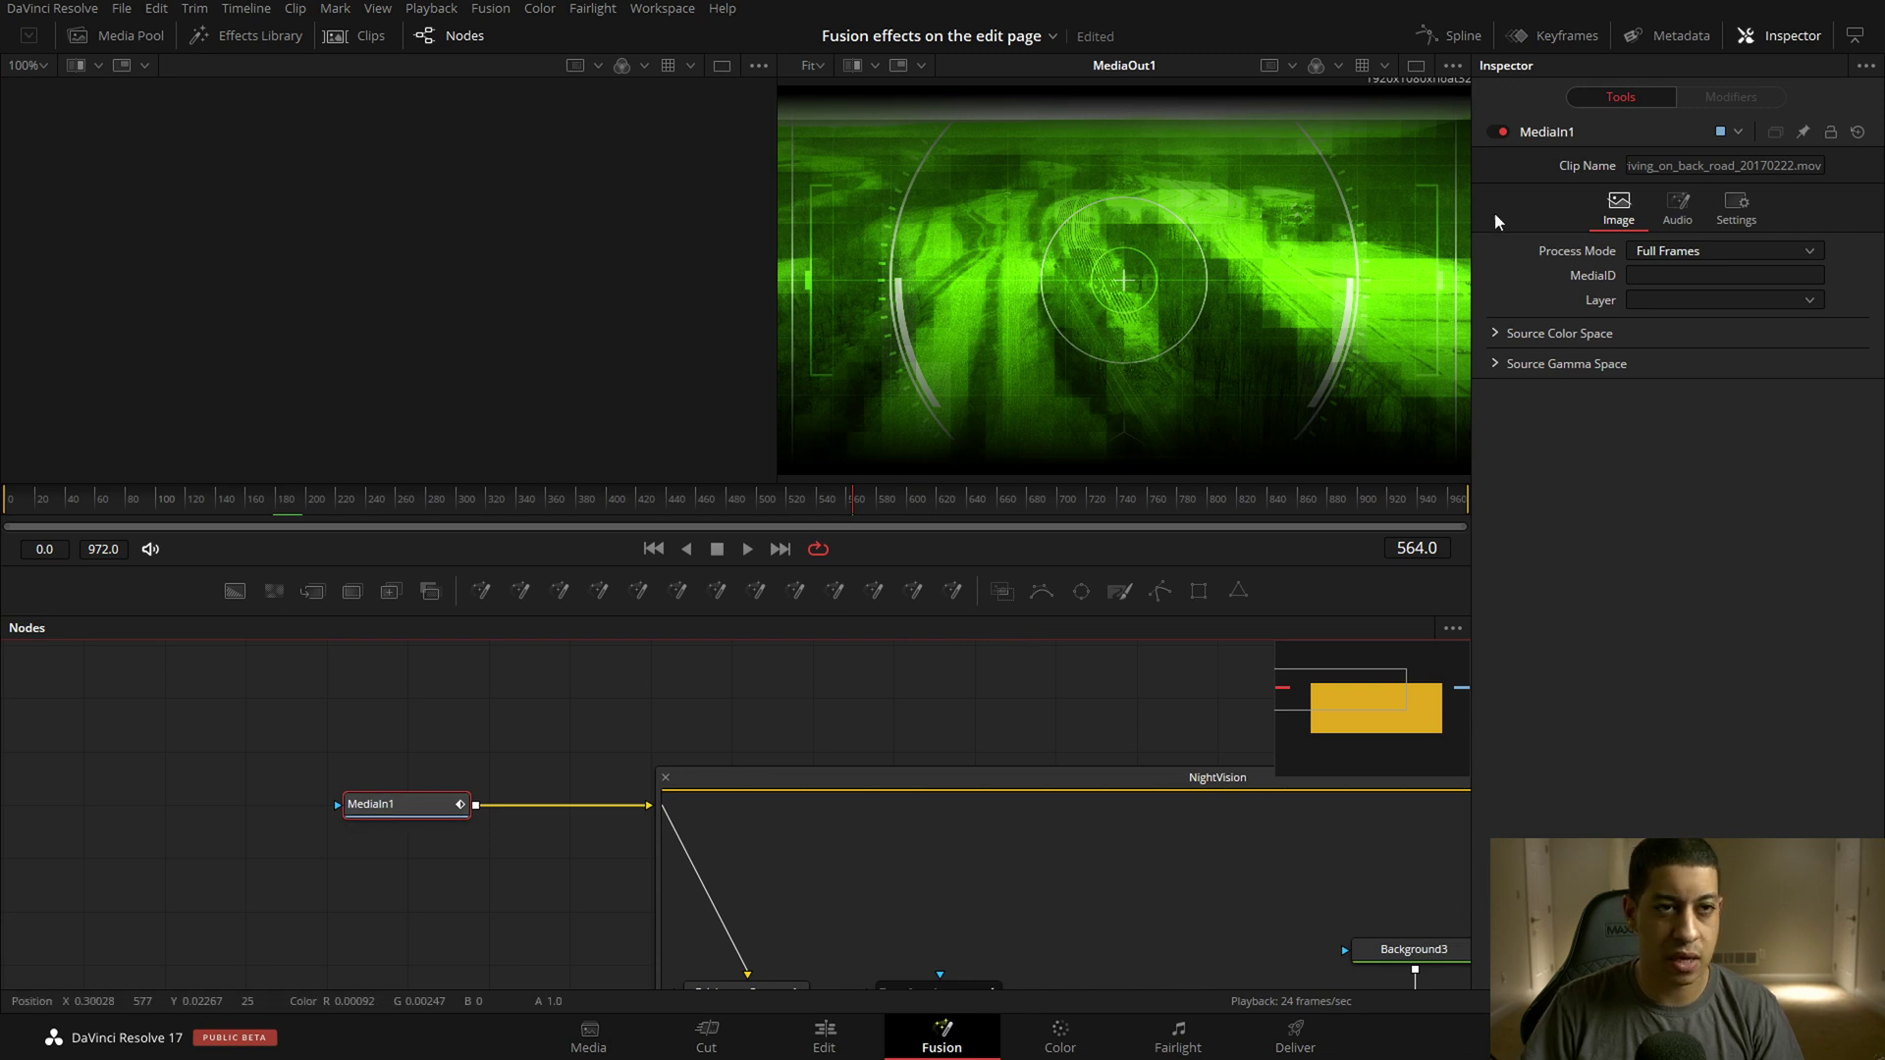
scroll(900, 736, "right", 2)
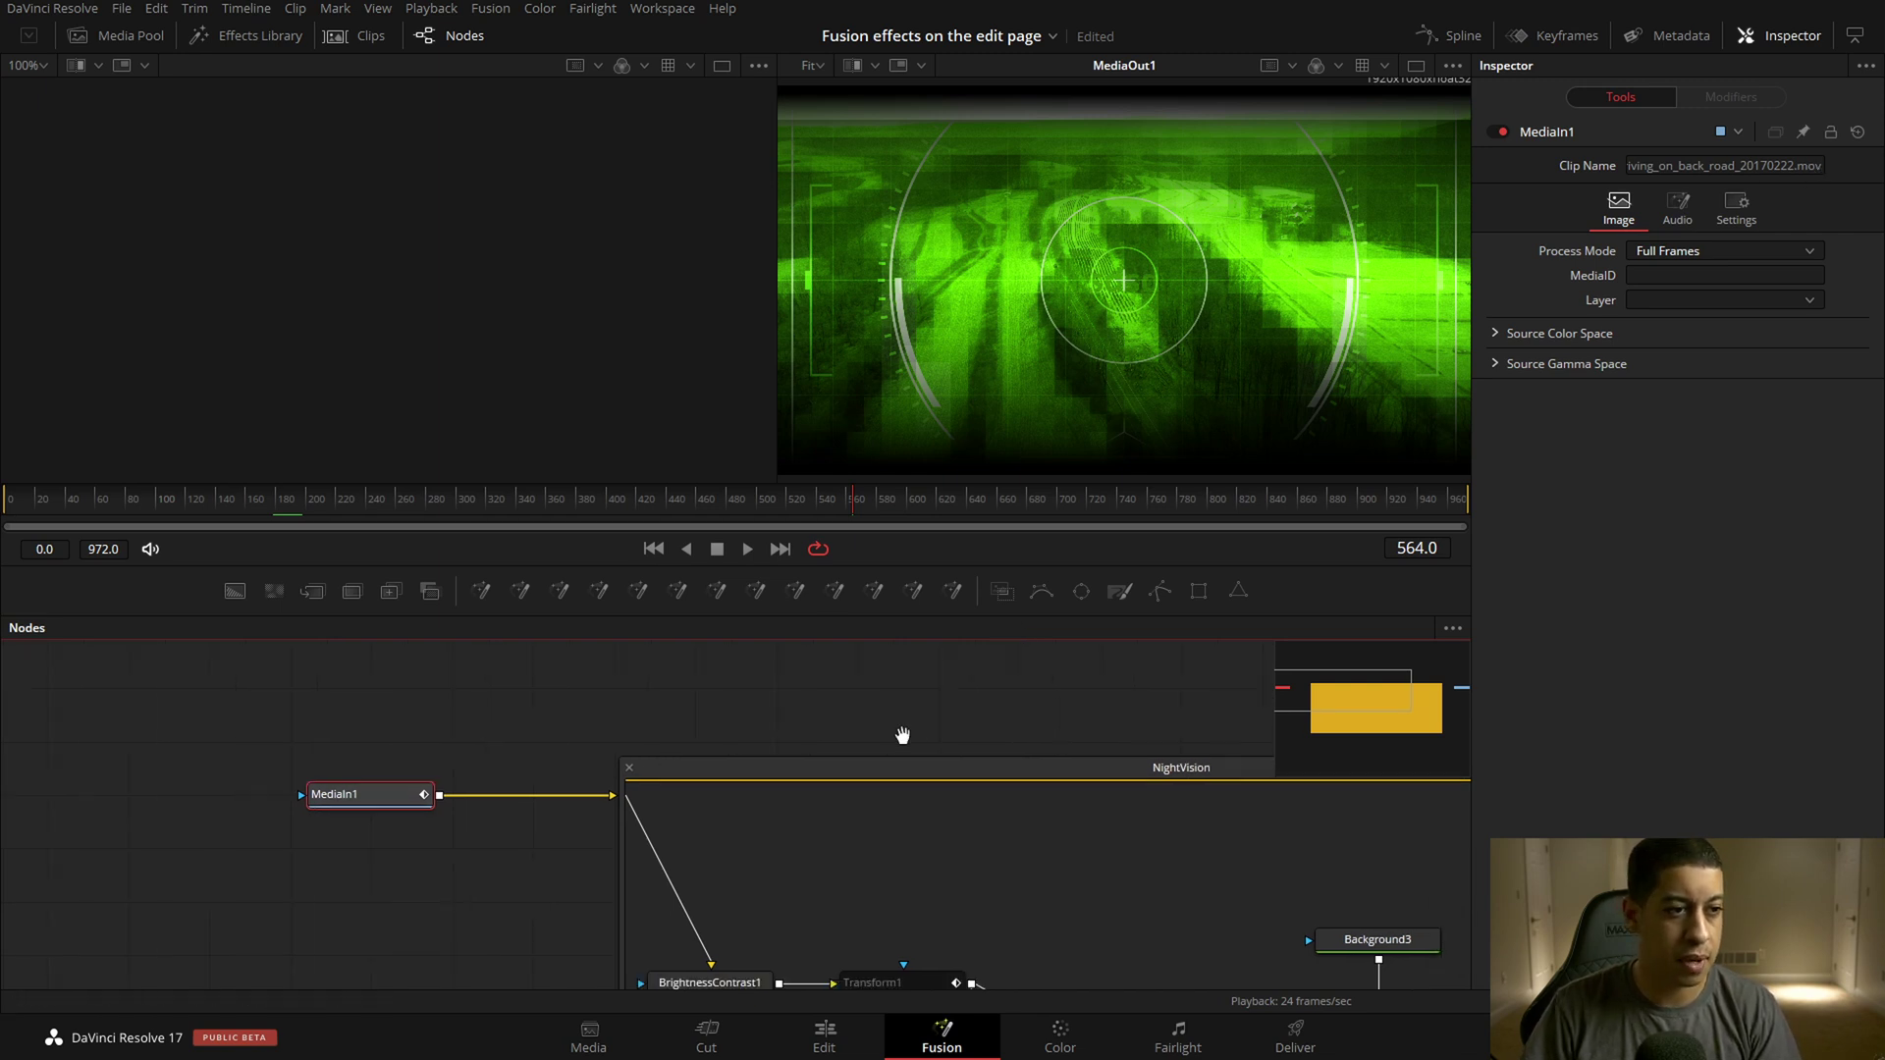
Show the clip thumbnails on the Fusion page, check the clip entry and return to the Edit page.
left_click(371, 35)
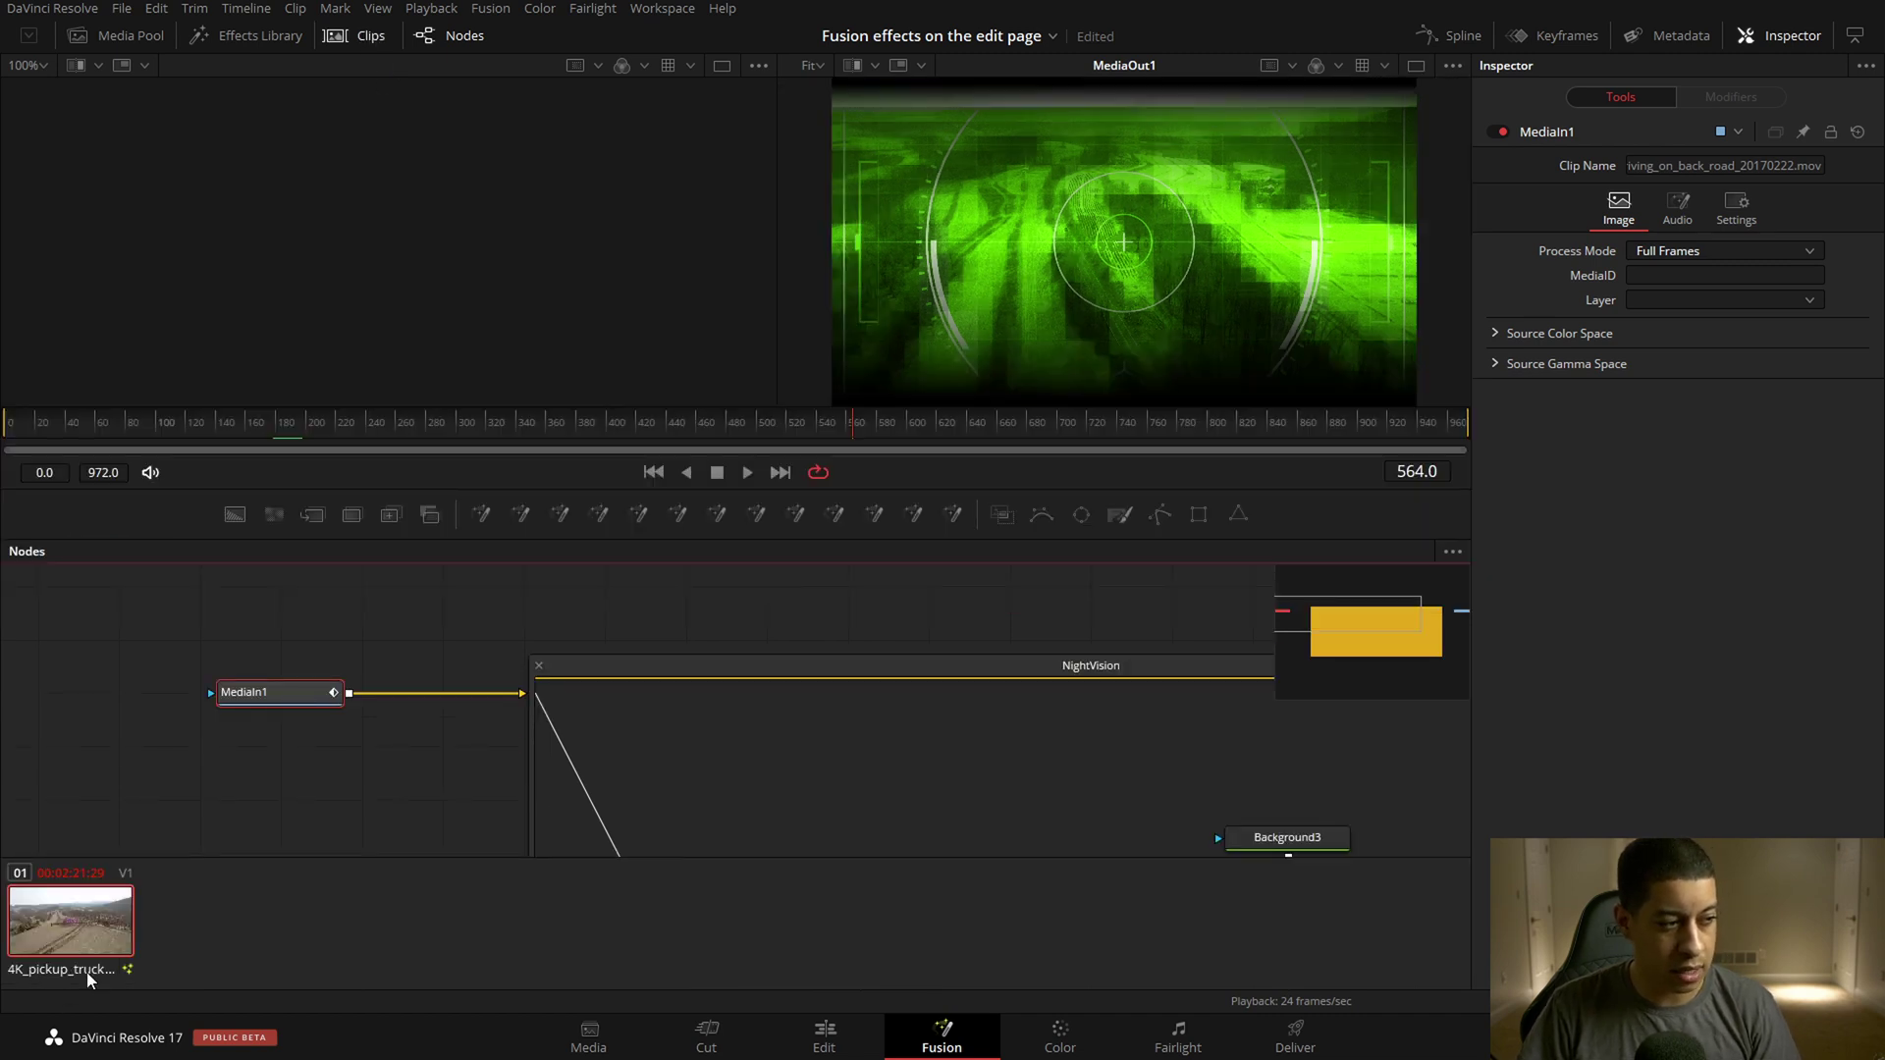
mouse_move(84, 980)
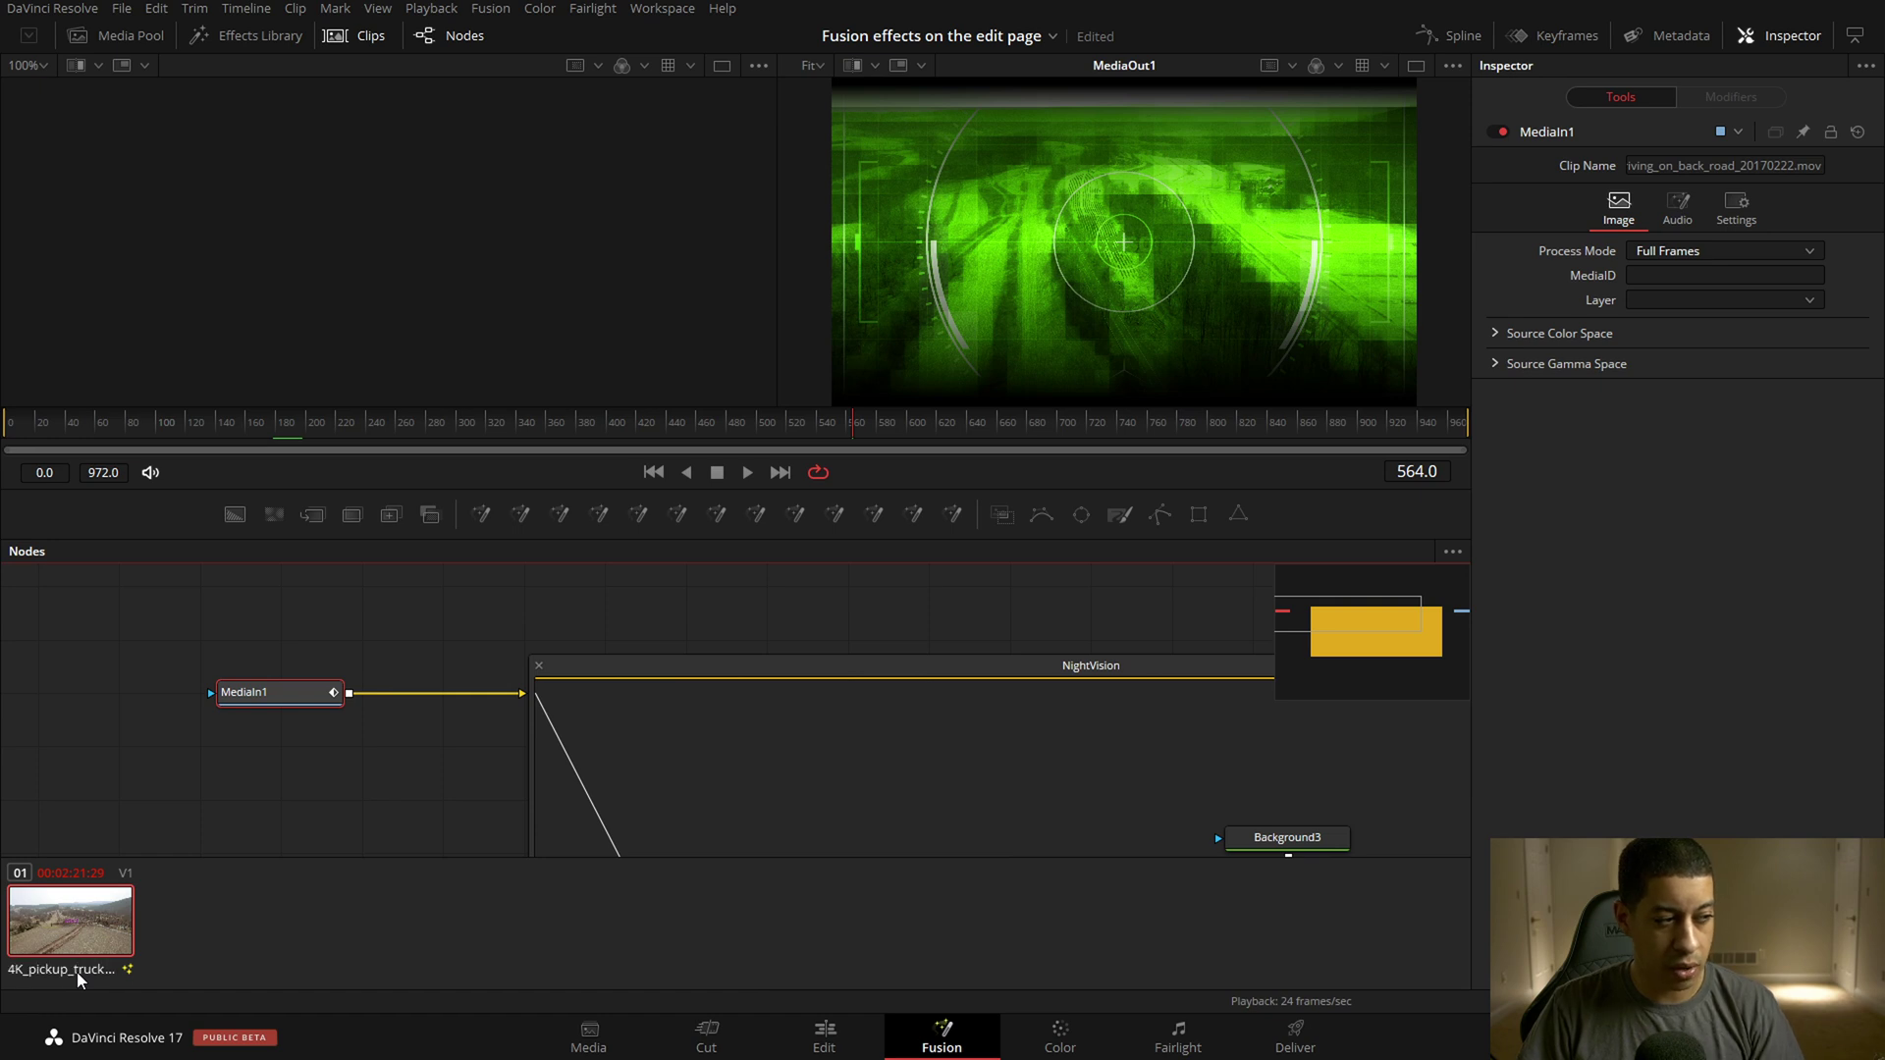
left_click(797, 1048)
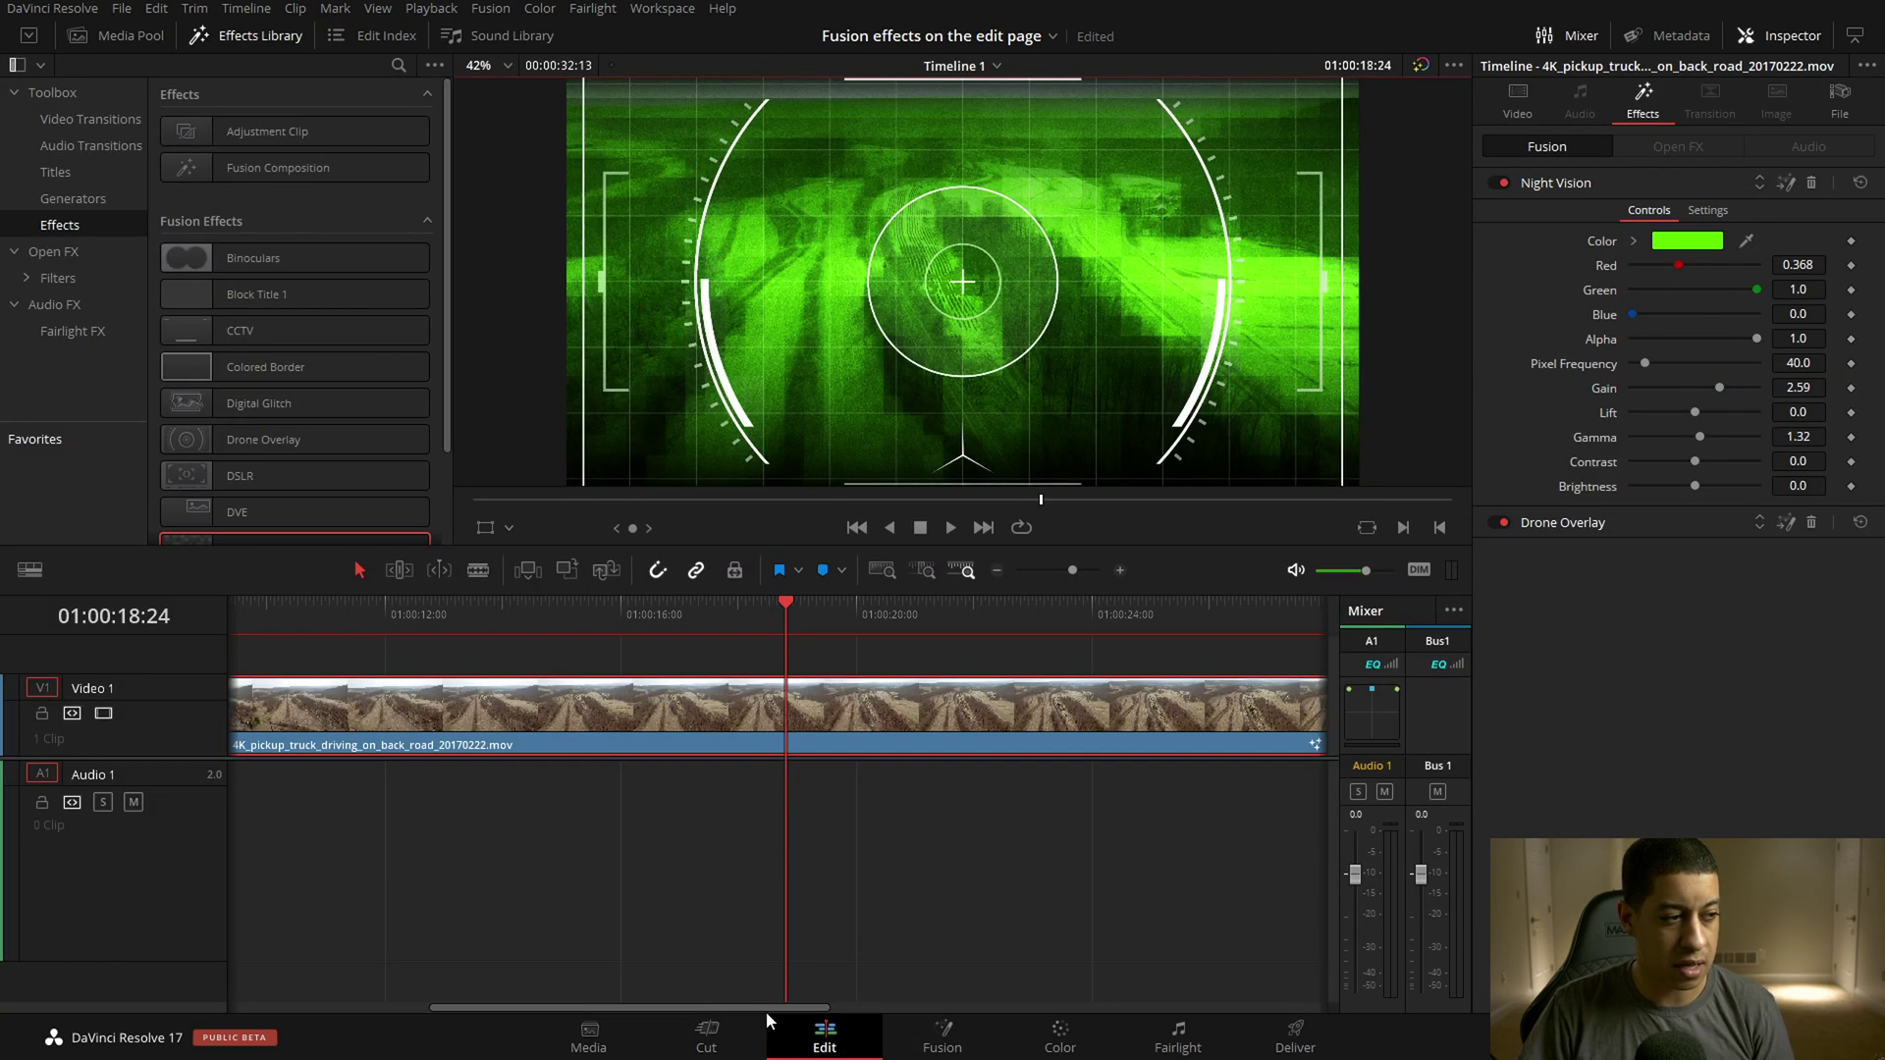
Reopen the base composition in Fusion, hide the clip thumbnails and move Text1 and Merge1 closer to MediaOut1.
left_click(941, 1039)
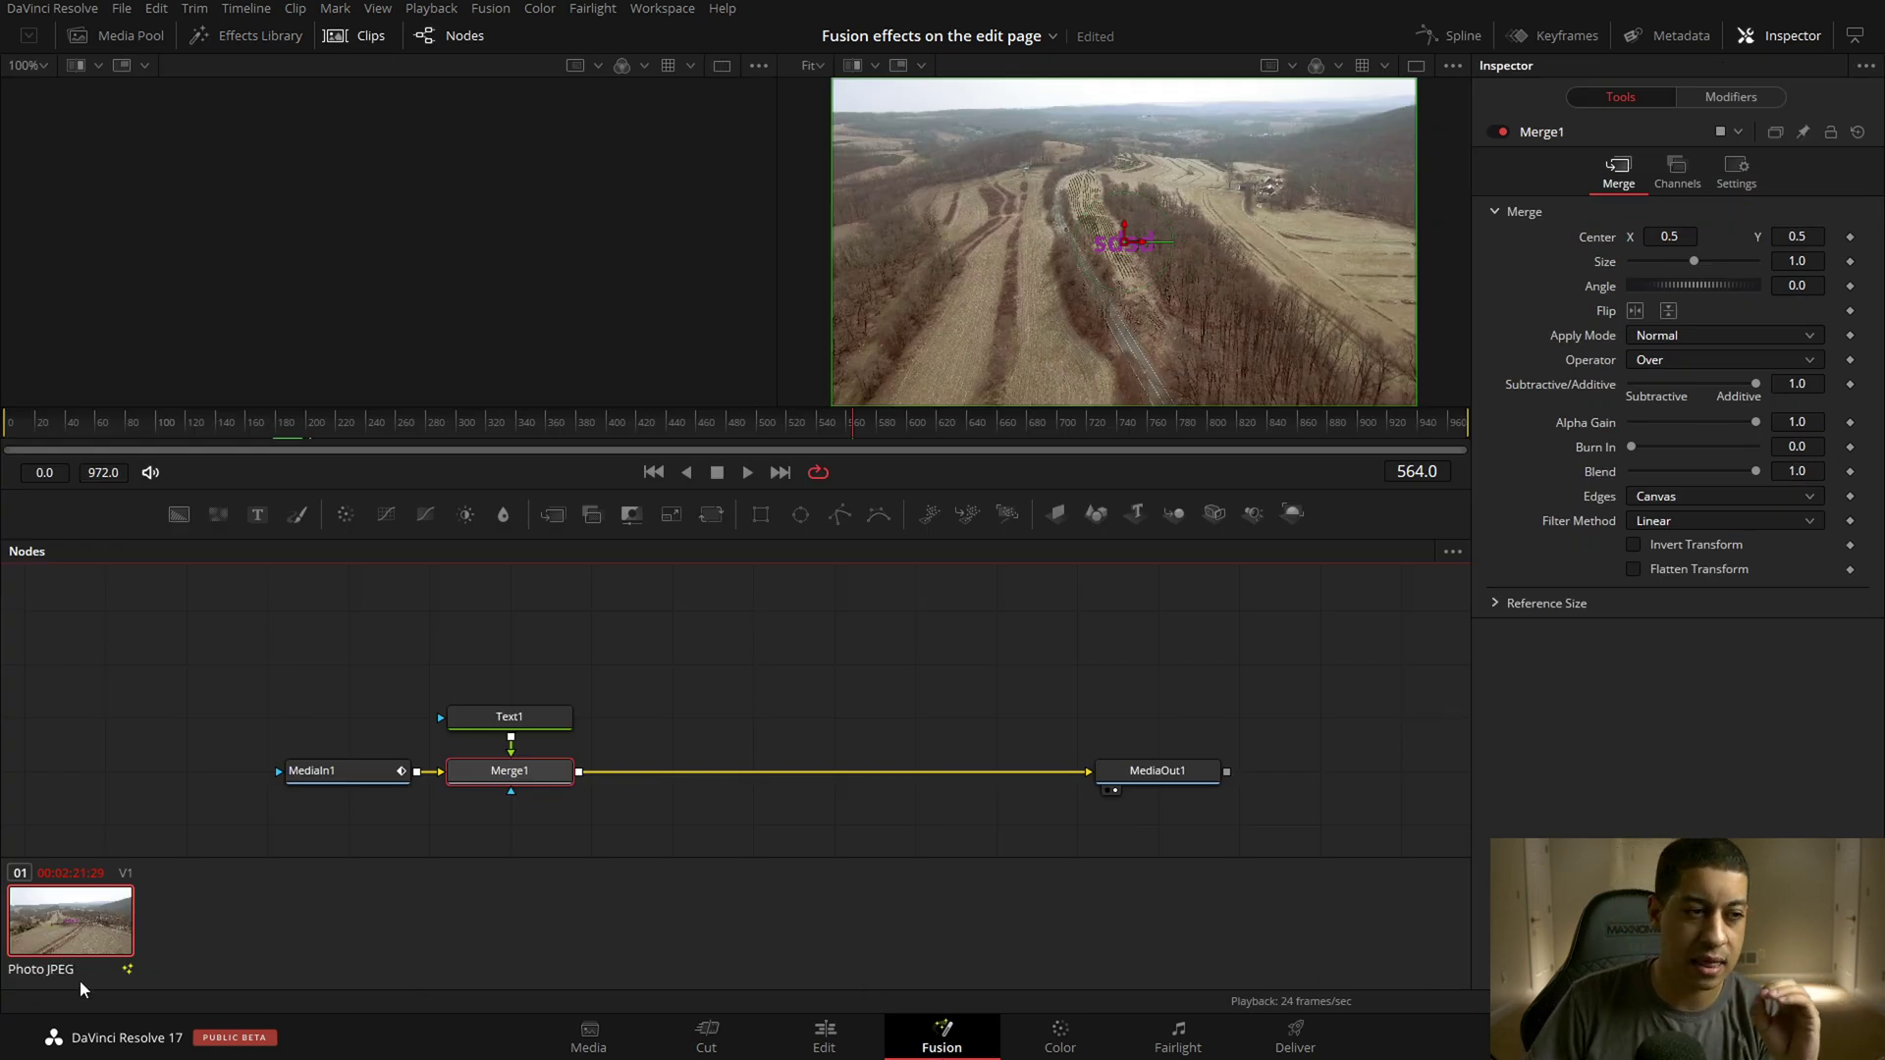
left_click(365, 36)
left_click_drag(676, 717, 608, 846)
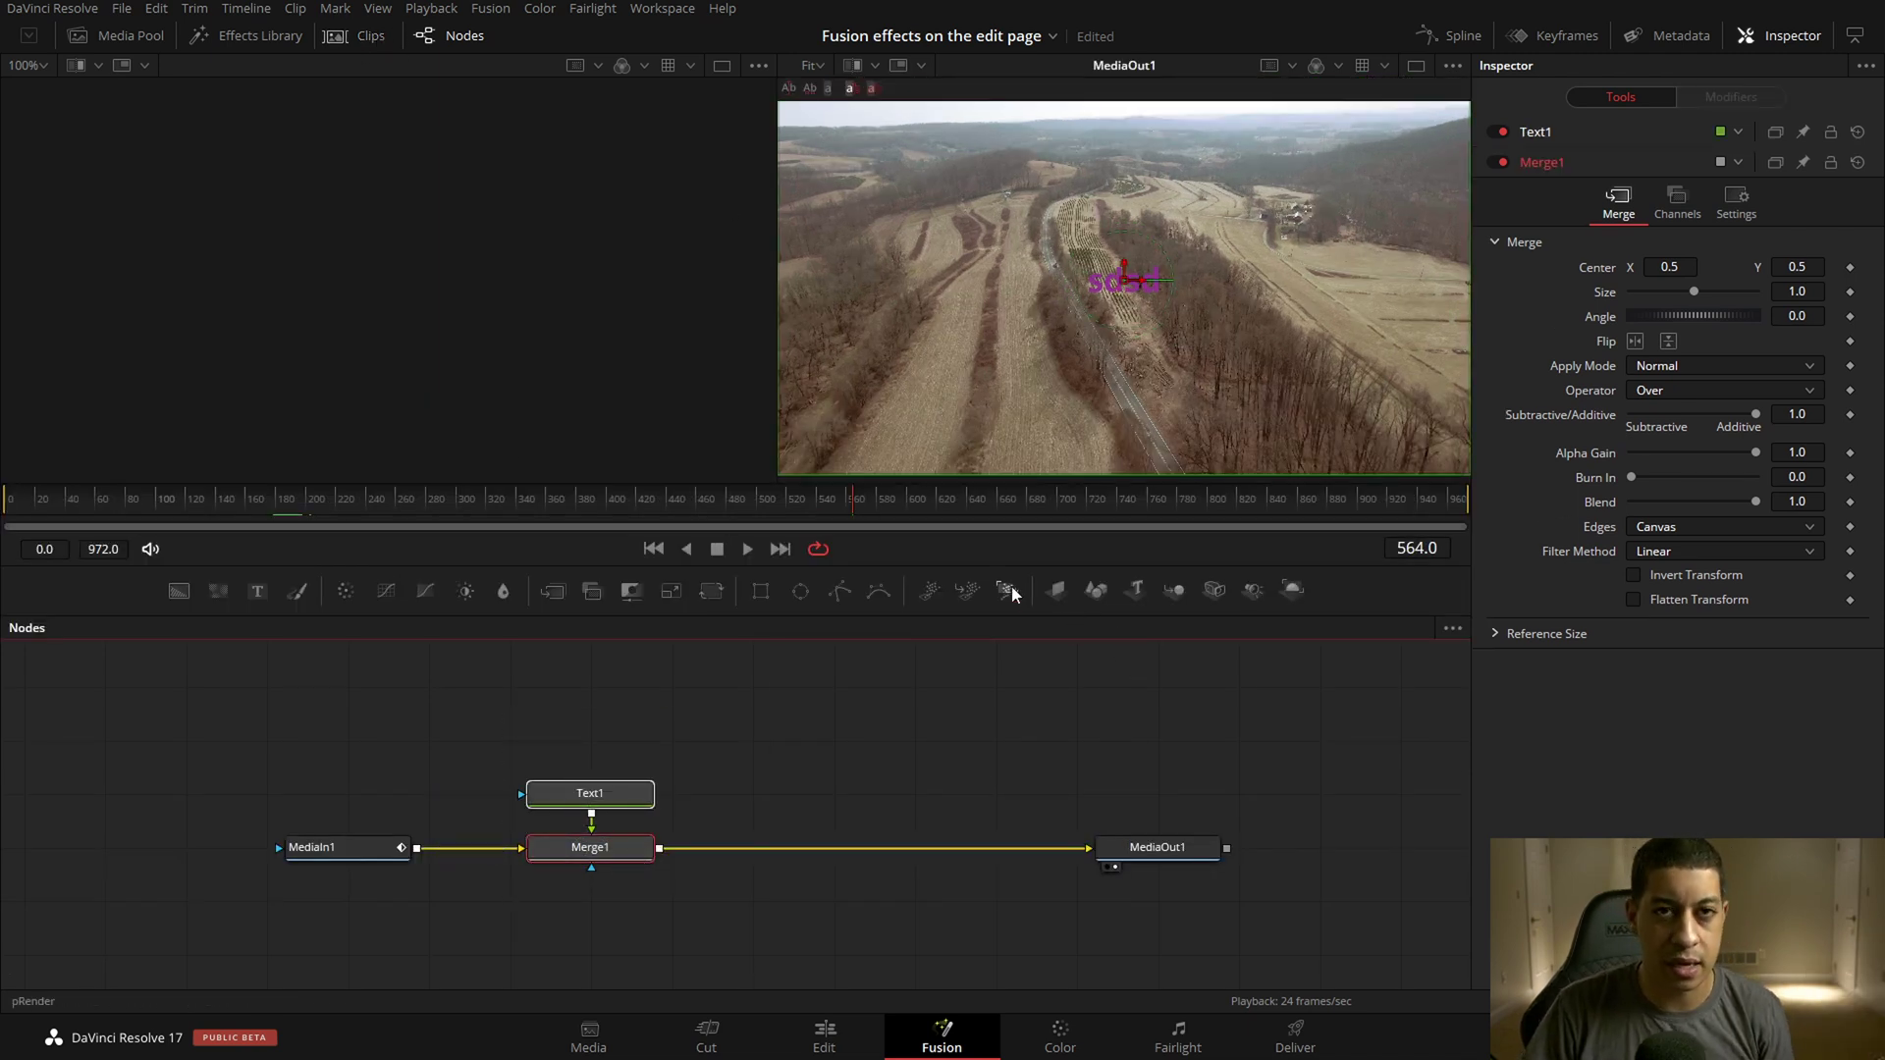
left_click(997, 679)
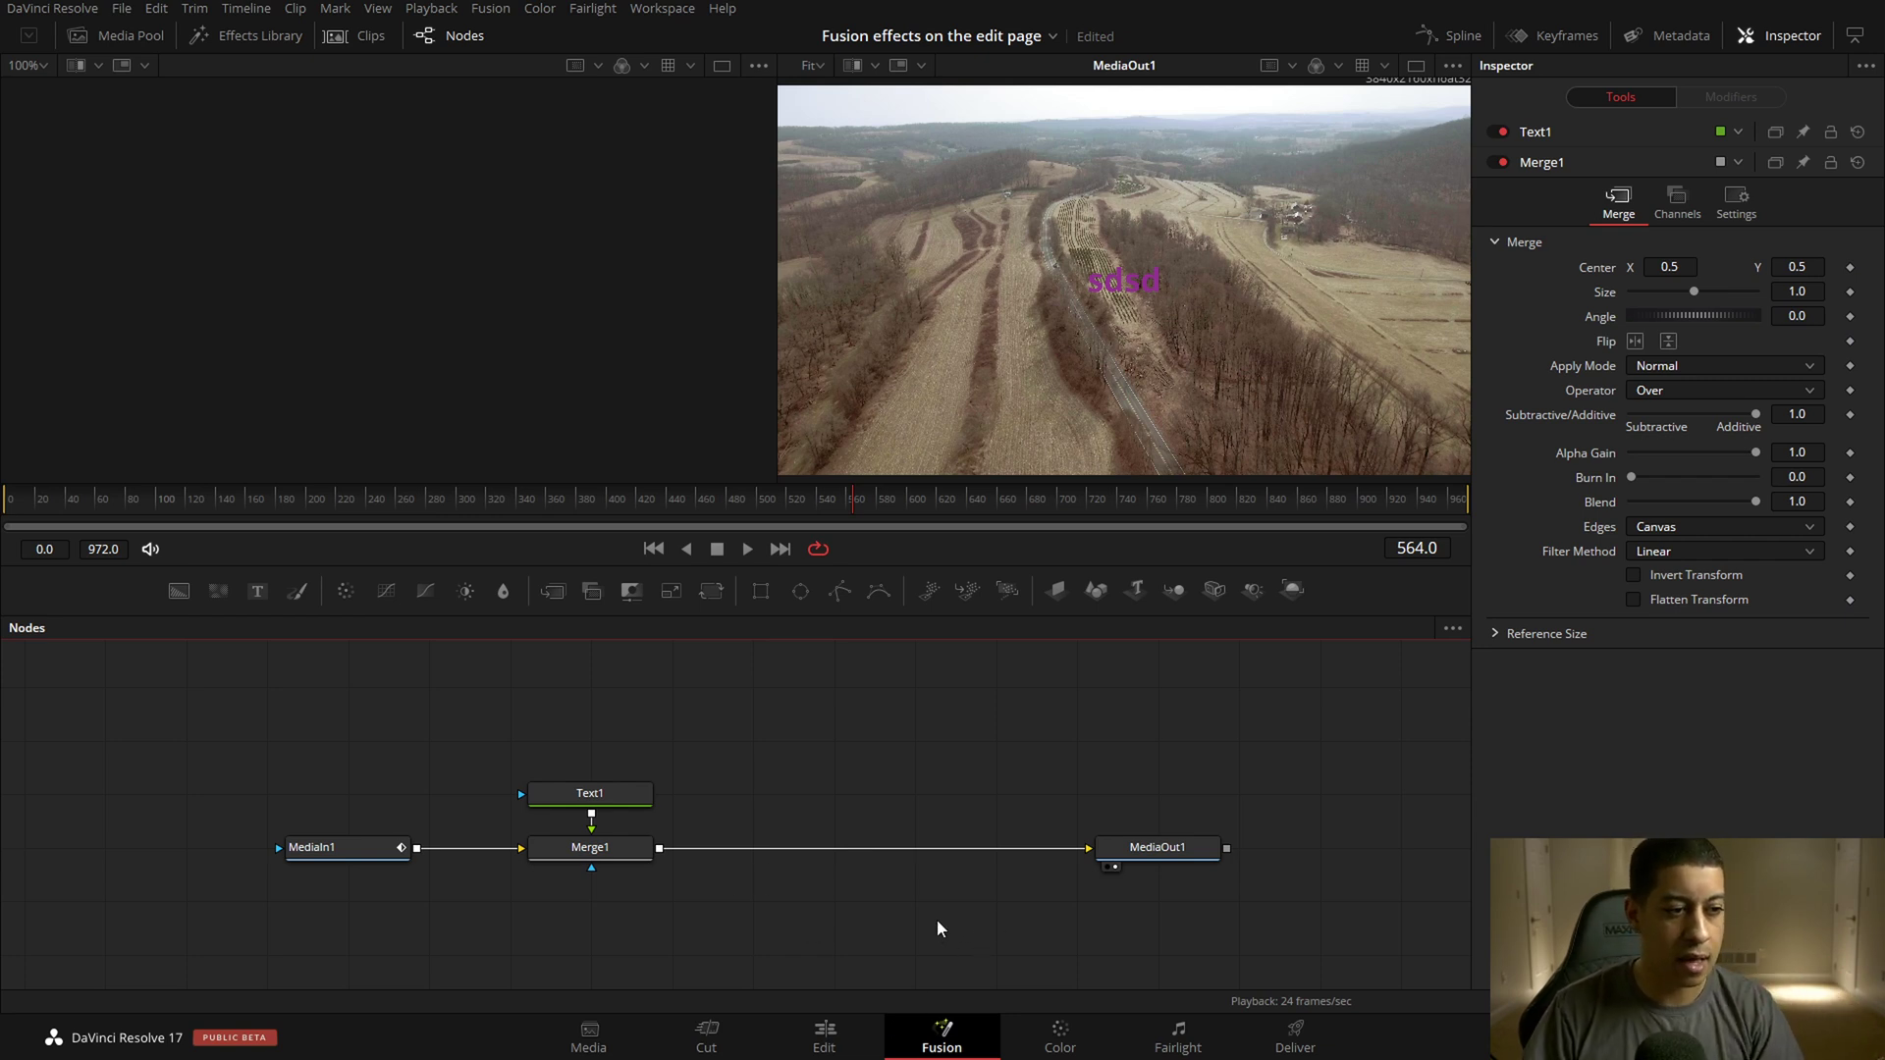
From the Edit page, park the playhead at 01:00:05:03 and open the Night Vision effect's composition in Fusion.
left_click(824, 1035)
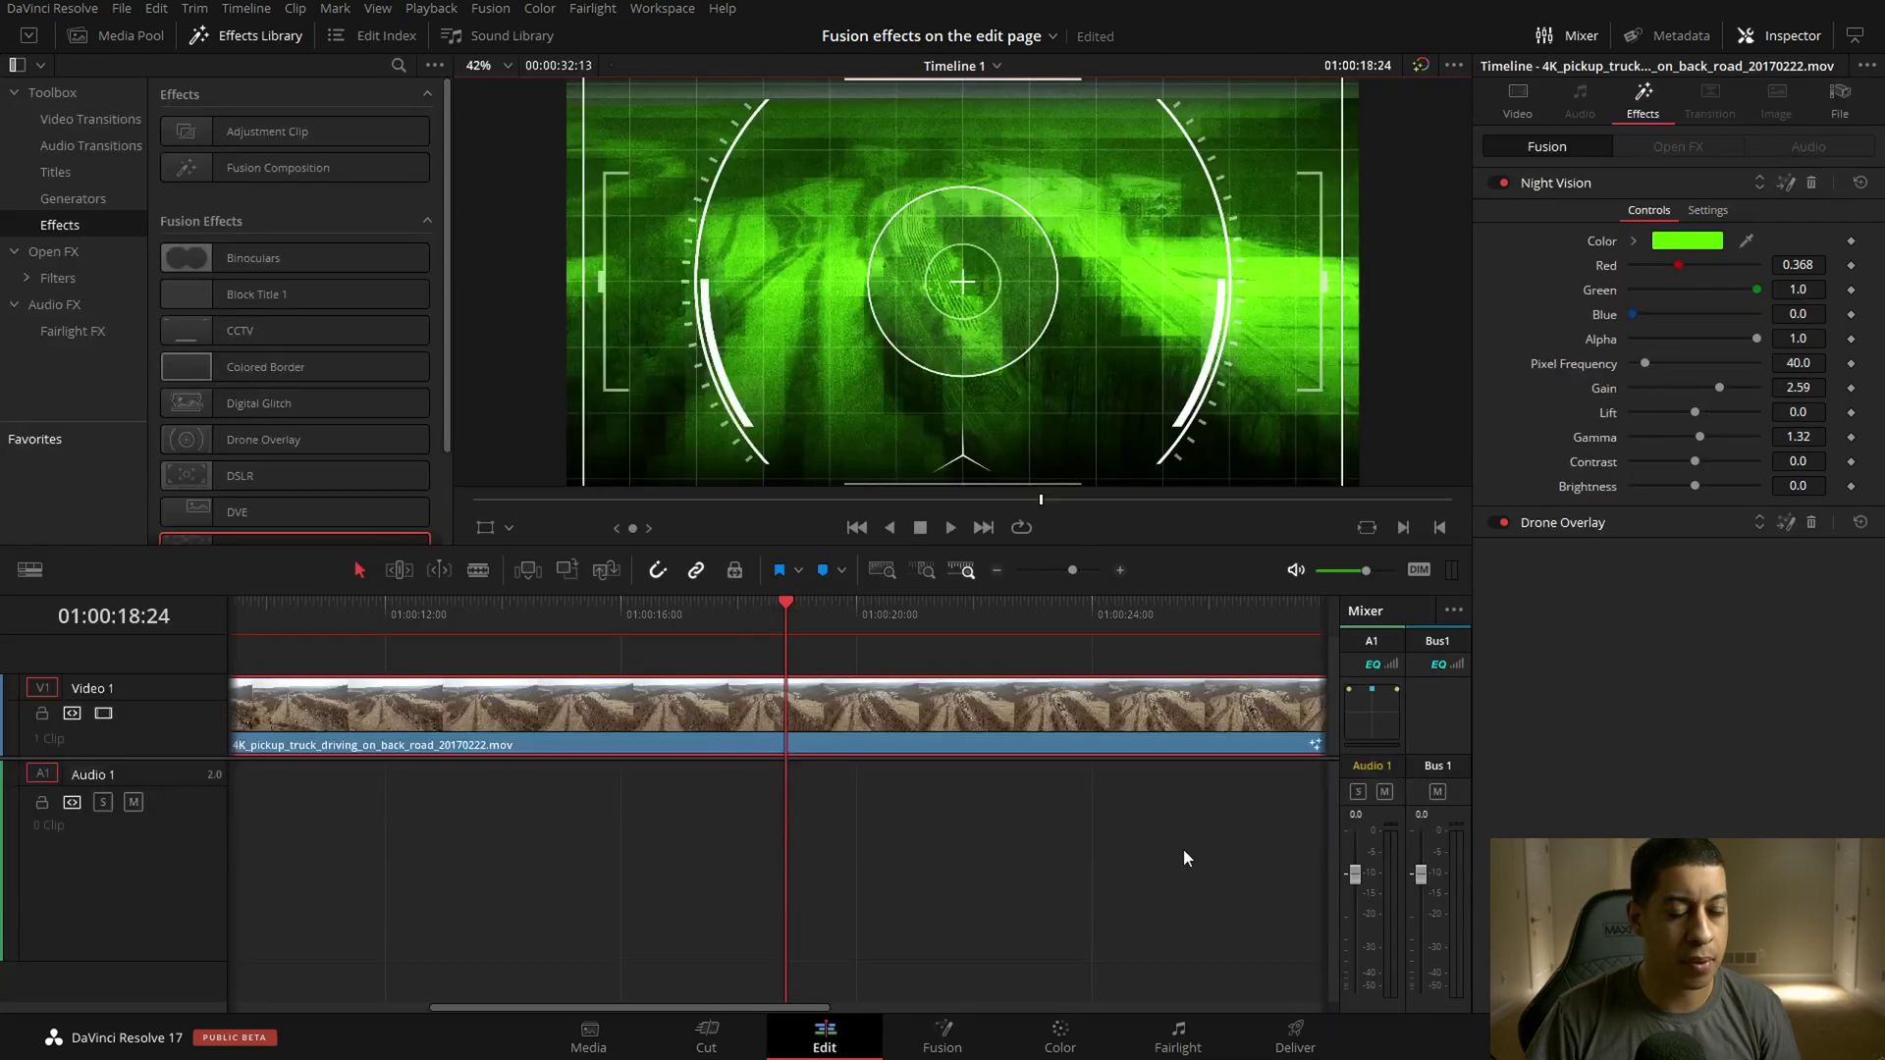
left_click_drag(1072, 570, 1055, 571)
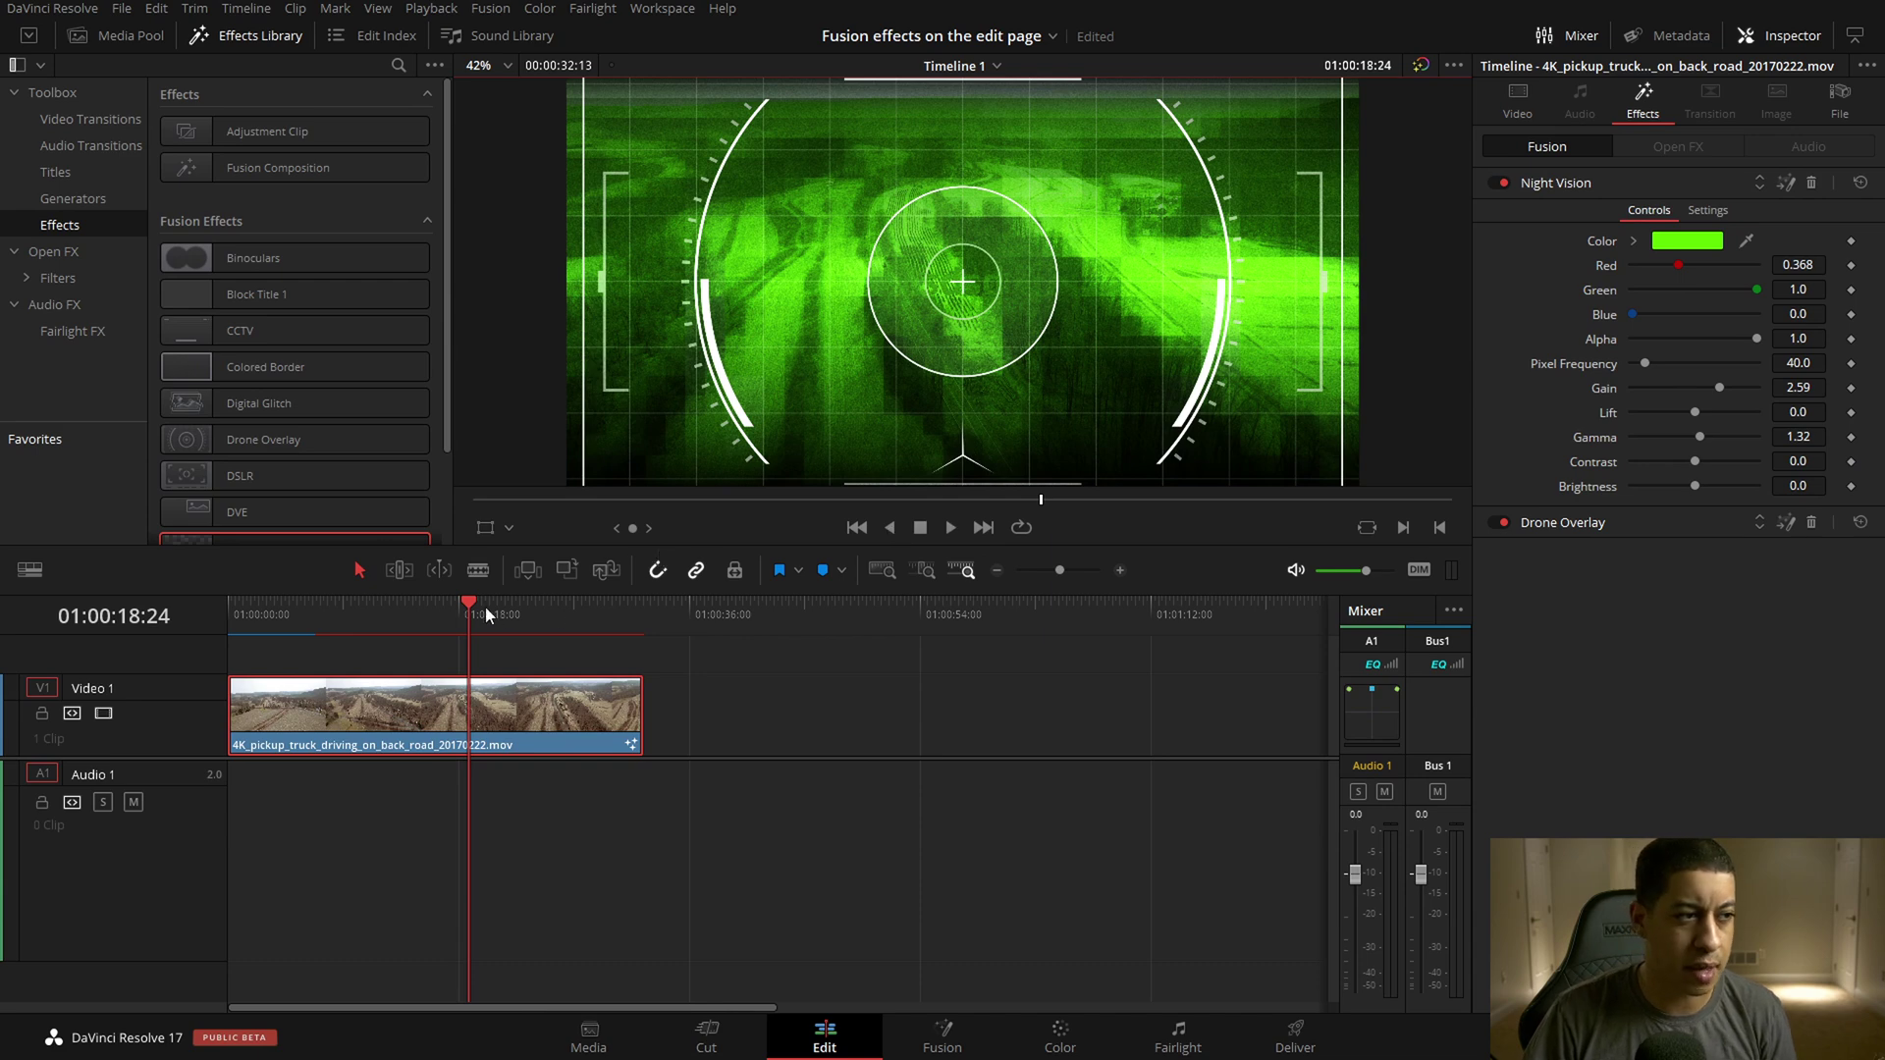
left_click_drag(485, 607, 292, 617)
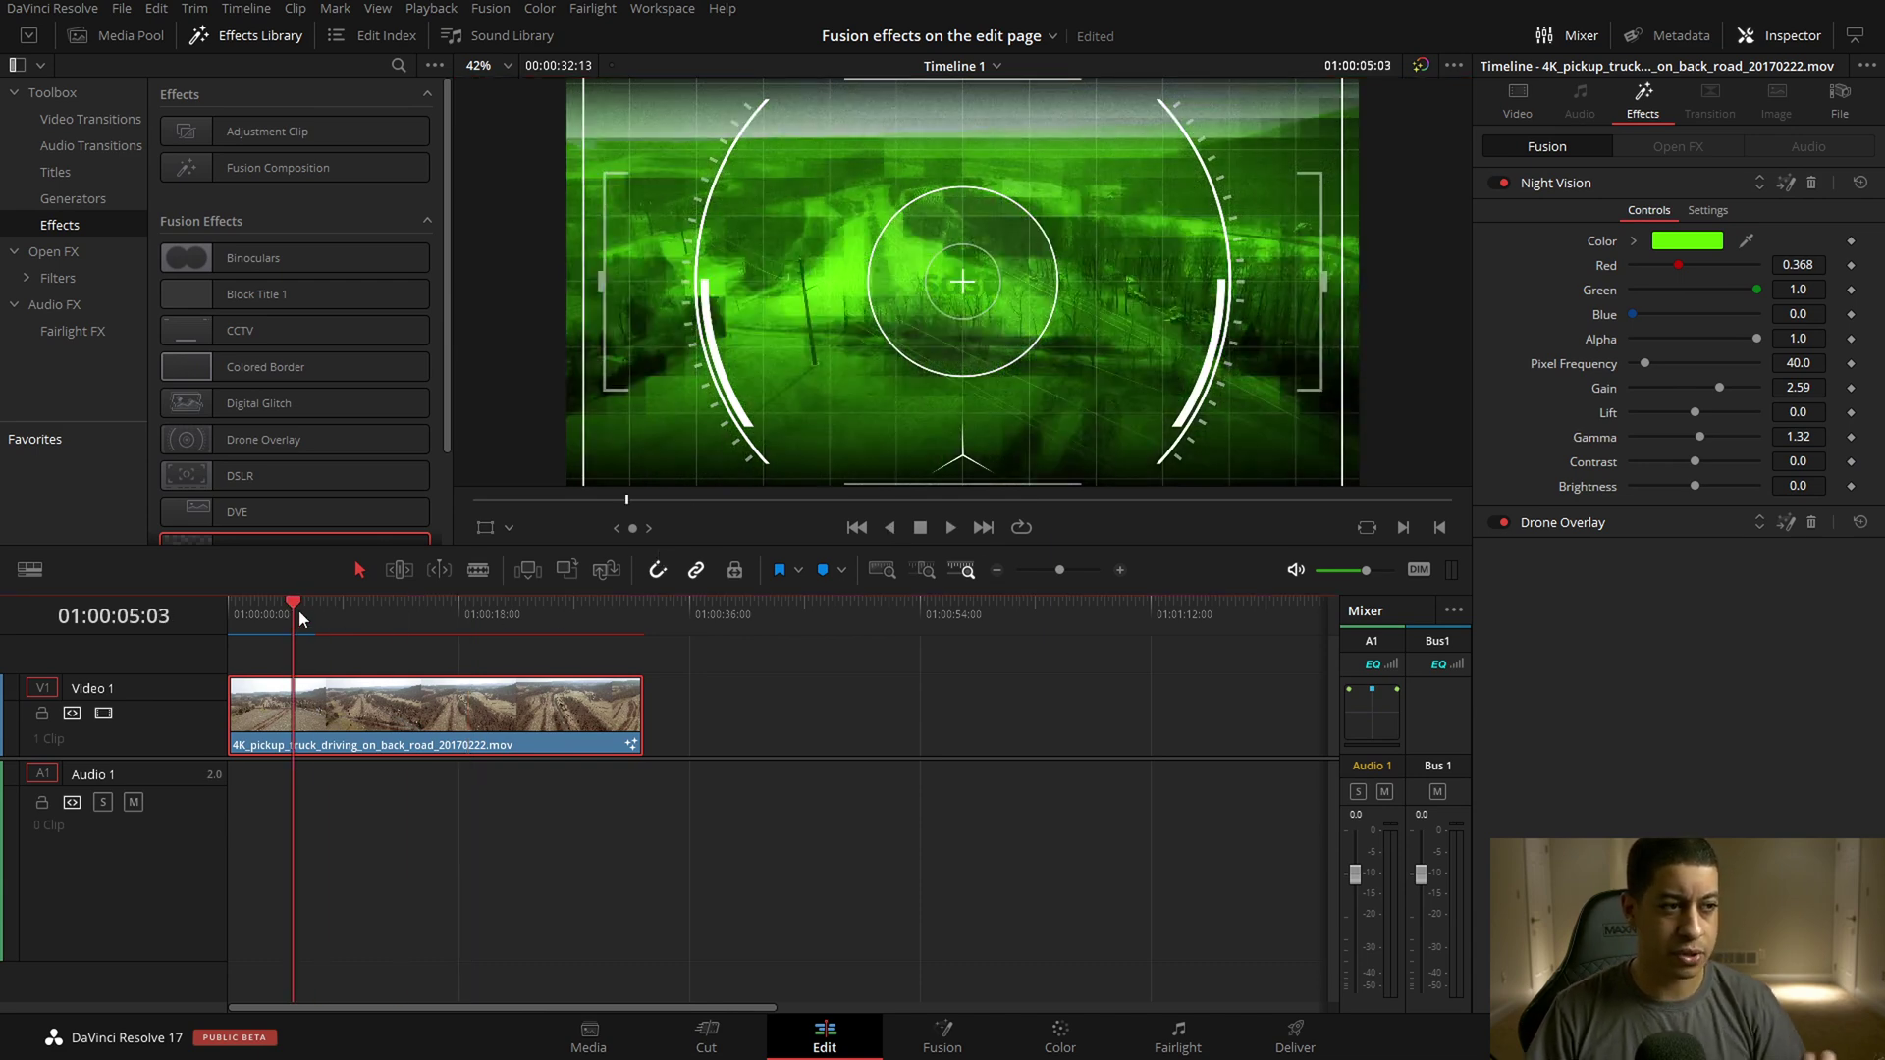
left_click(1782, 185)
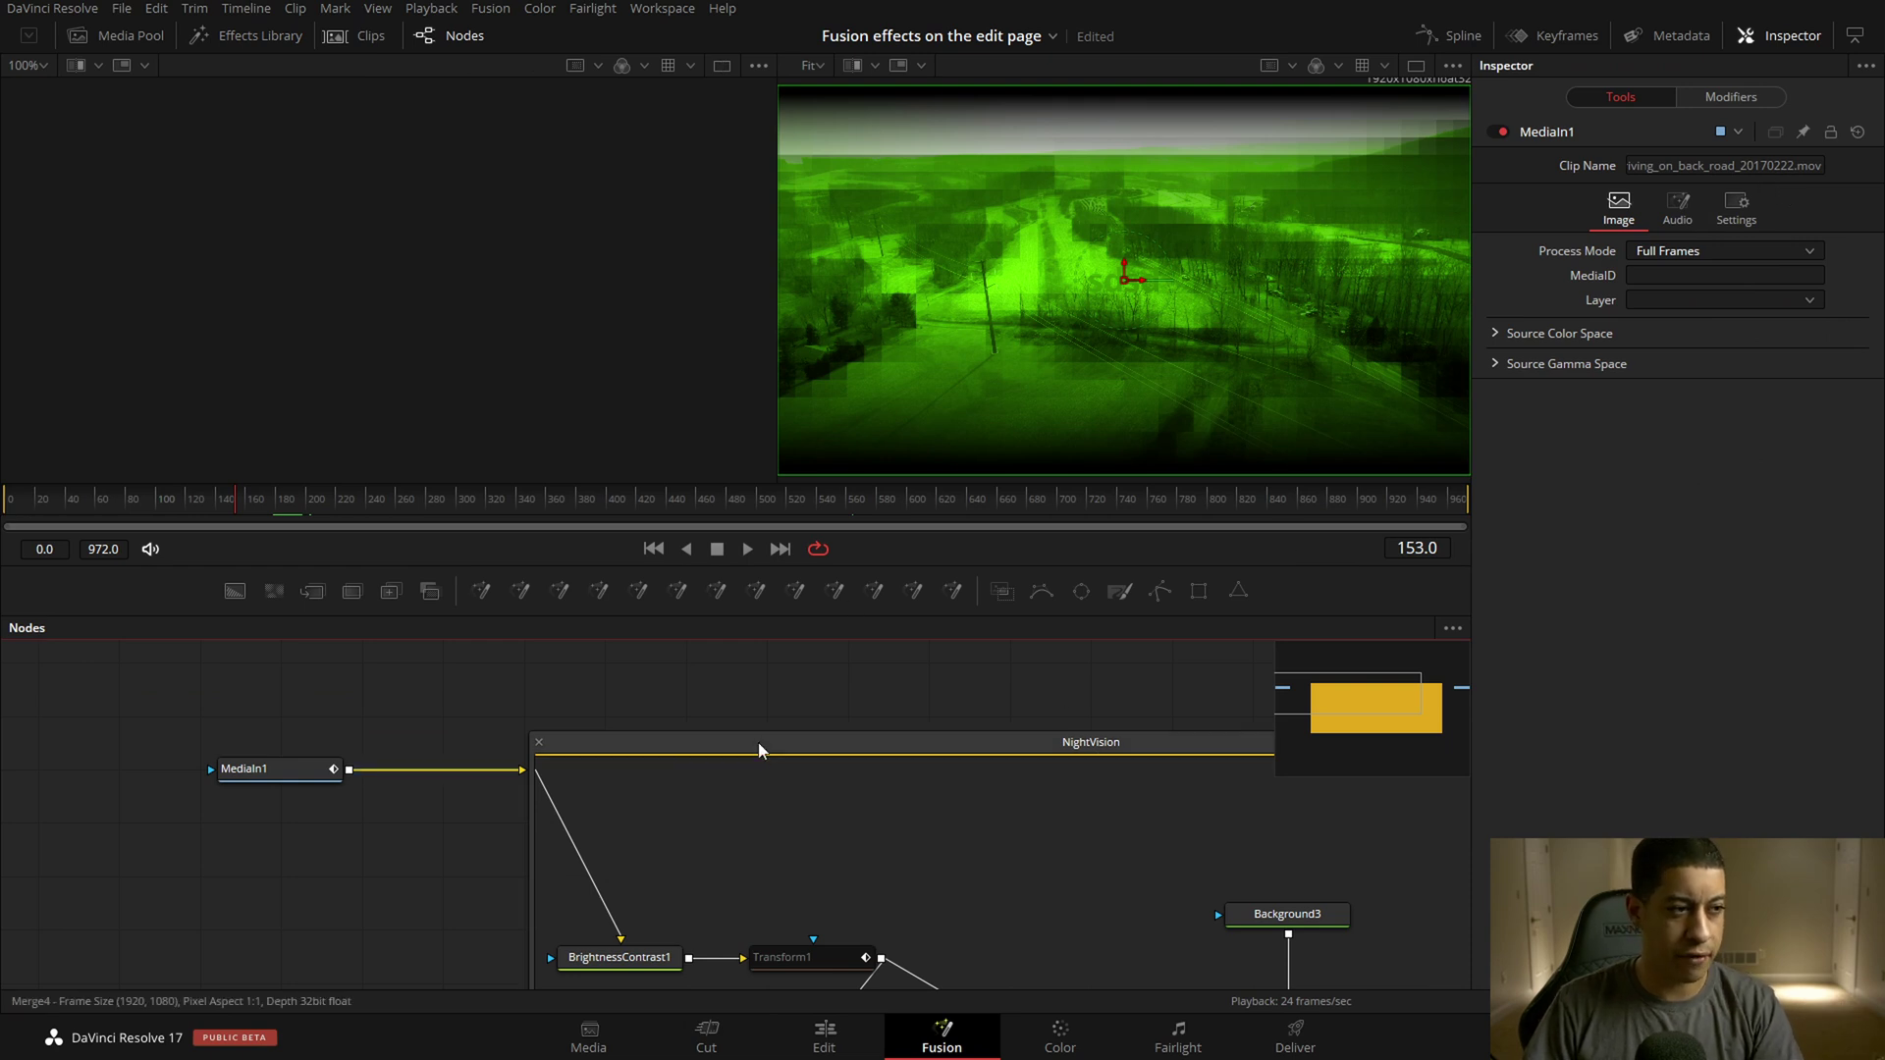
scroll(773, 727, "down", 3)
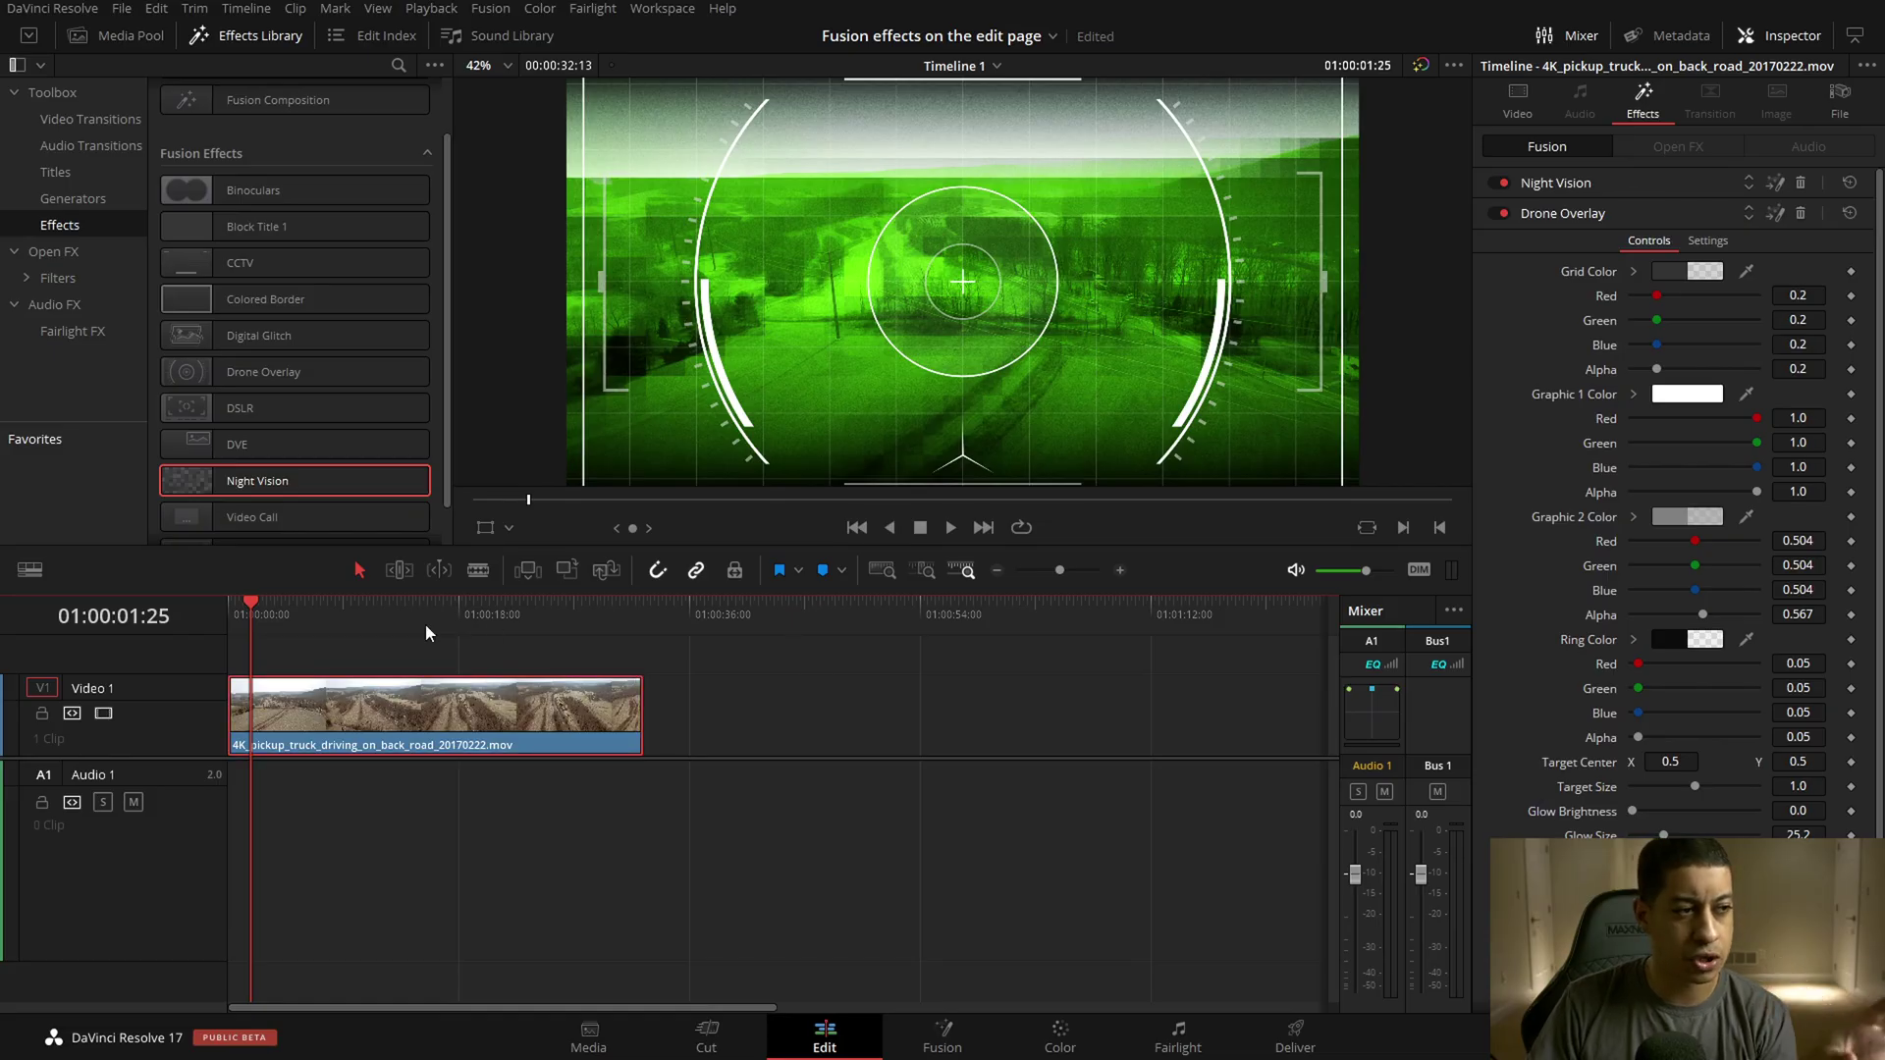
Move the playhead to 01:00:11:10 and review the Optimized Media and Render Cache options in the project settings.
left_click_drag(426, 622, 373, 640)
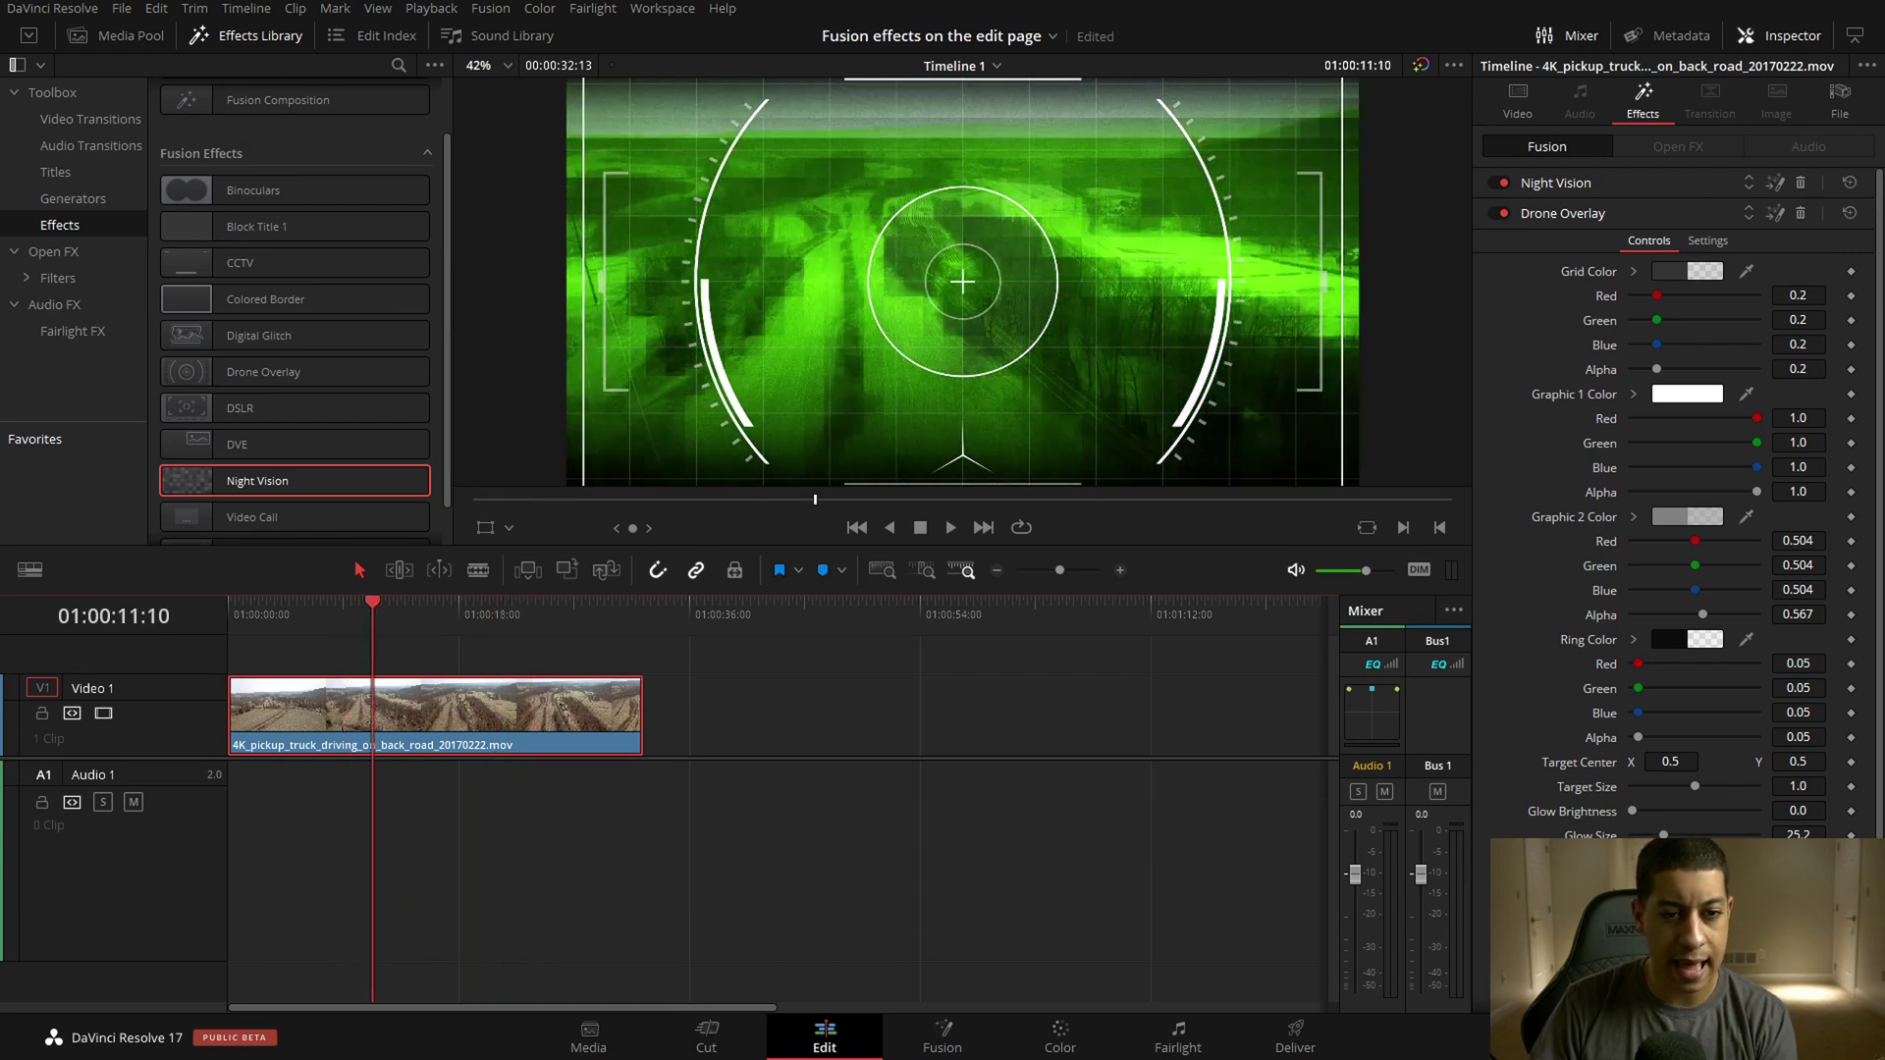
key("shift+9")
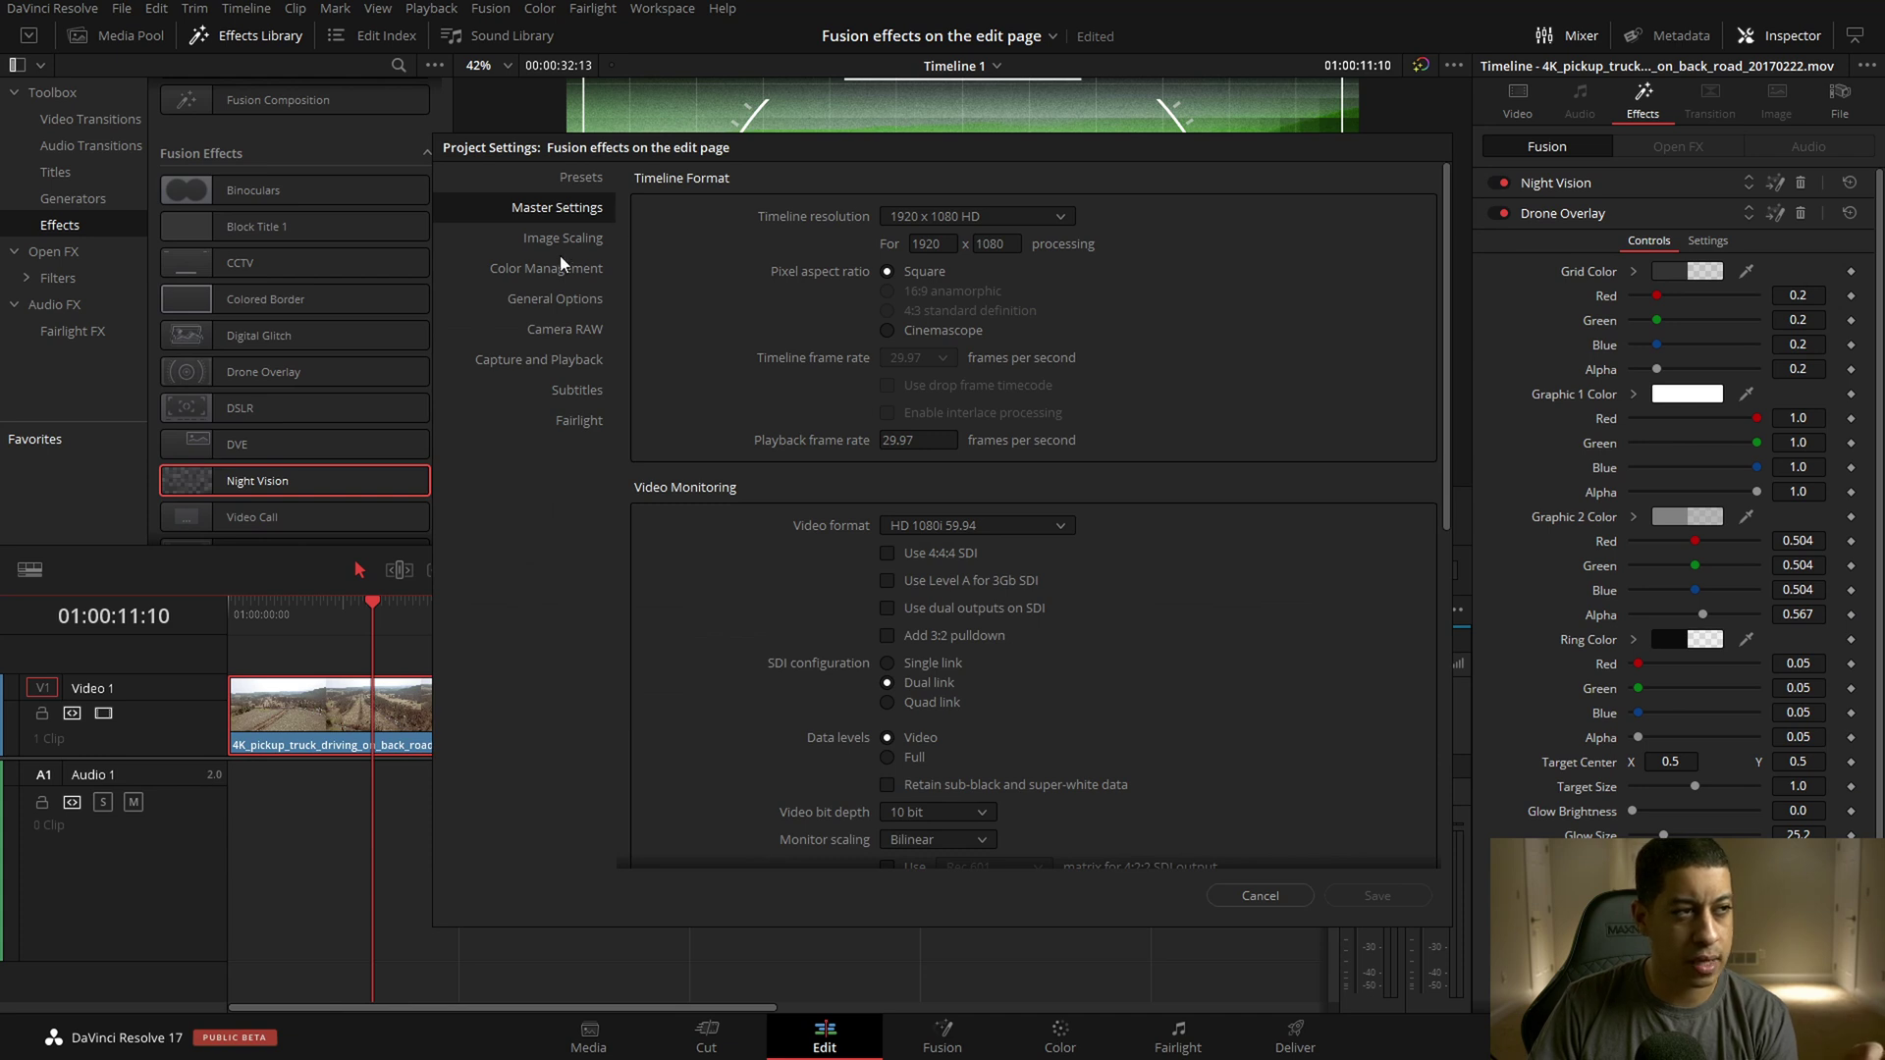
scroll(1017, 485, "down", 5)
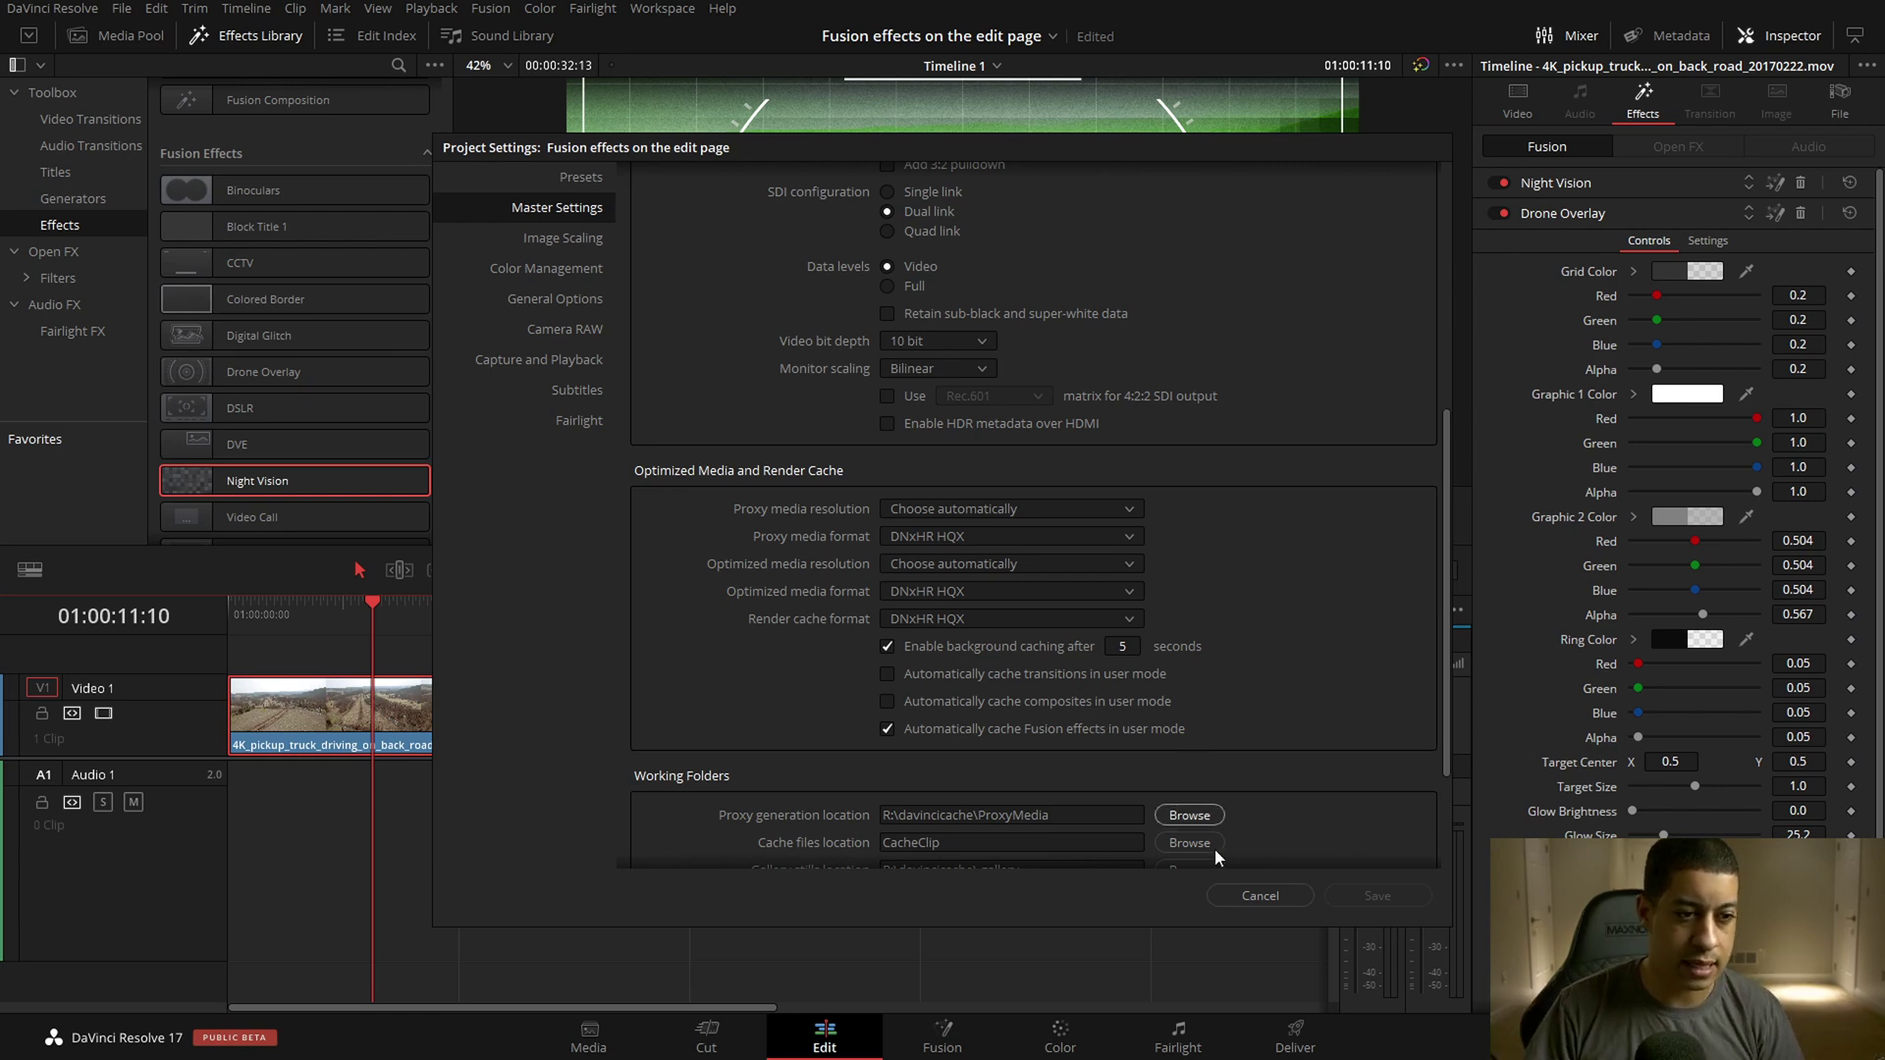
left_click(1260, 895)
Set the timeline's render cache mode to Smart.
left_click(472, 14)
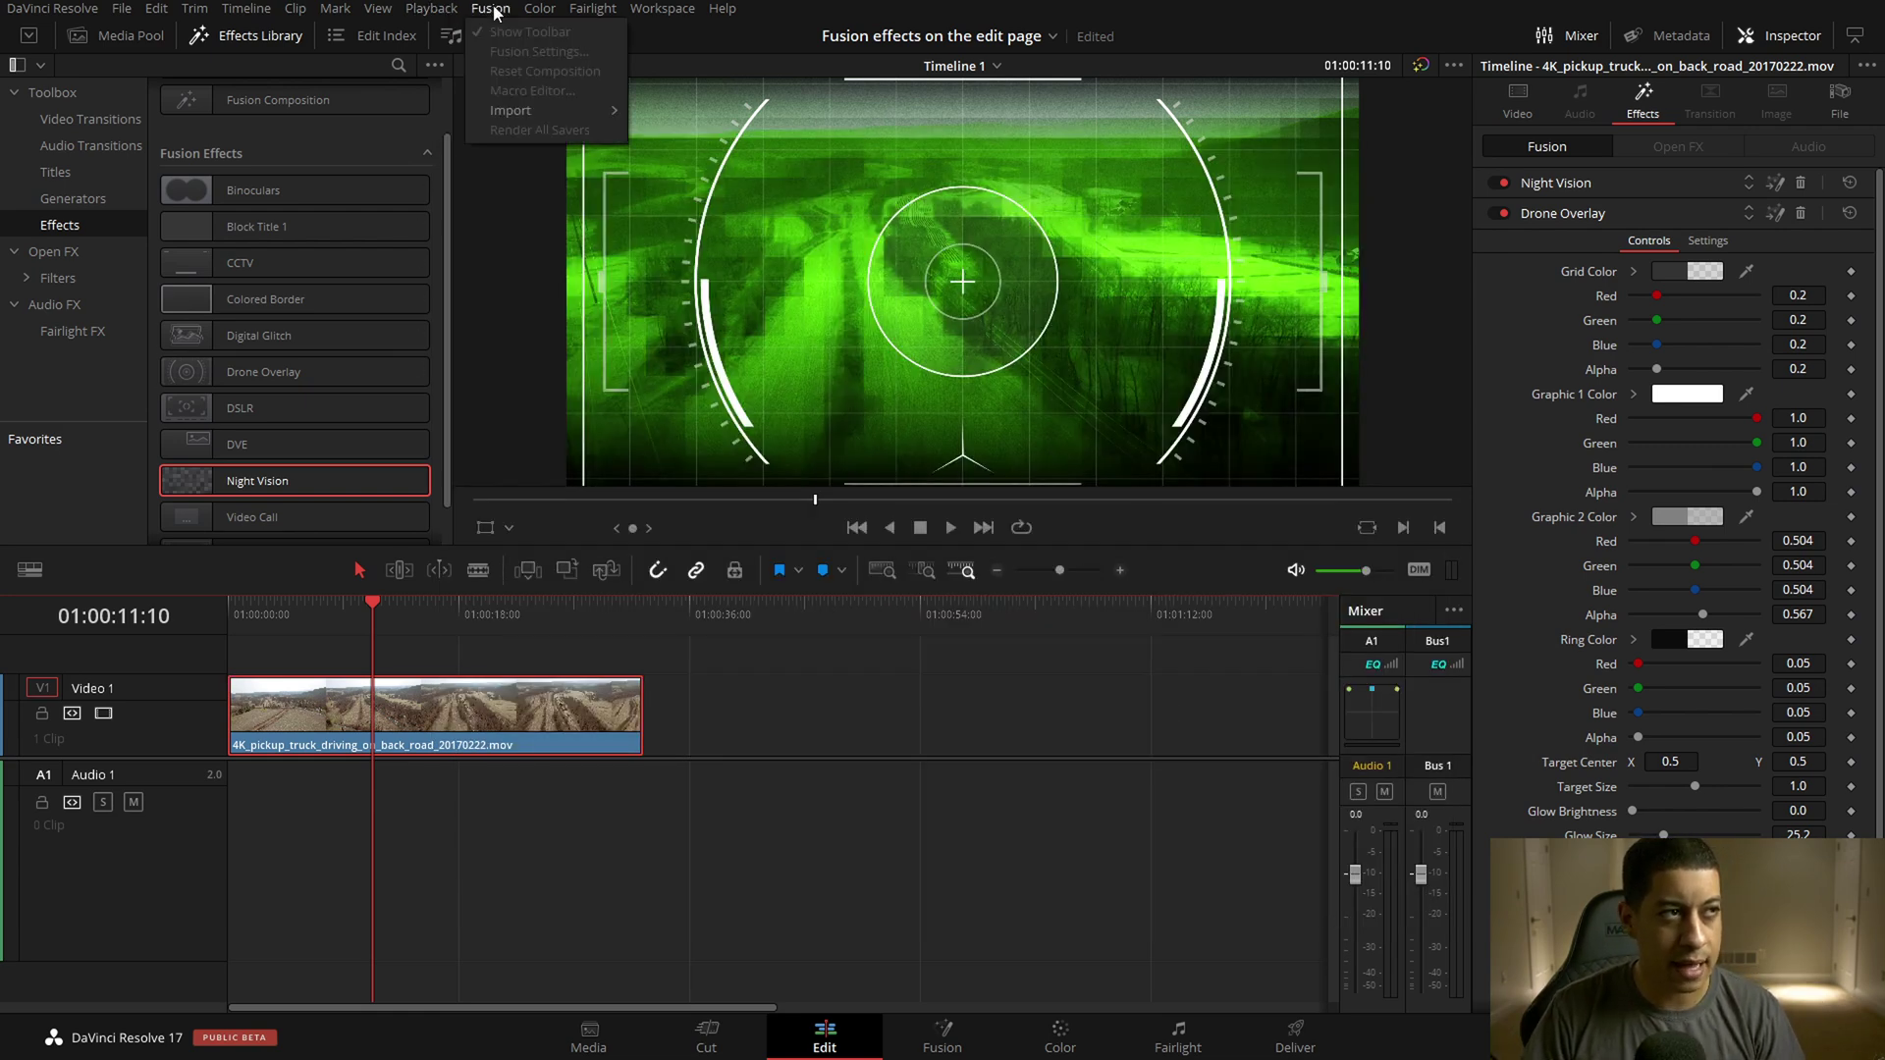
mouse_move(432, 7)
mouse_move(530, 151)
mouse_move(575, 102)
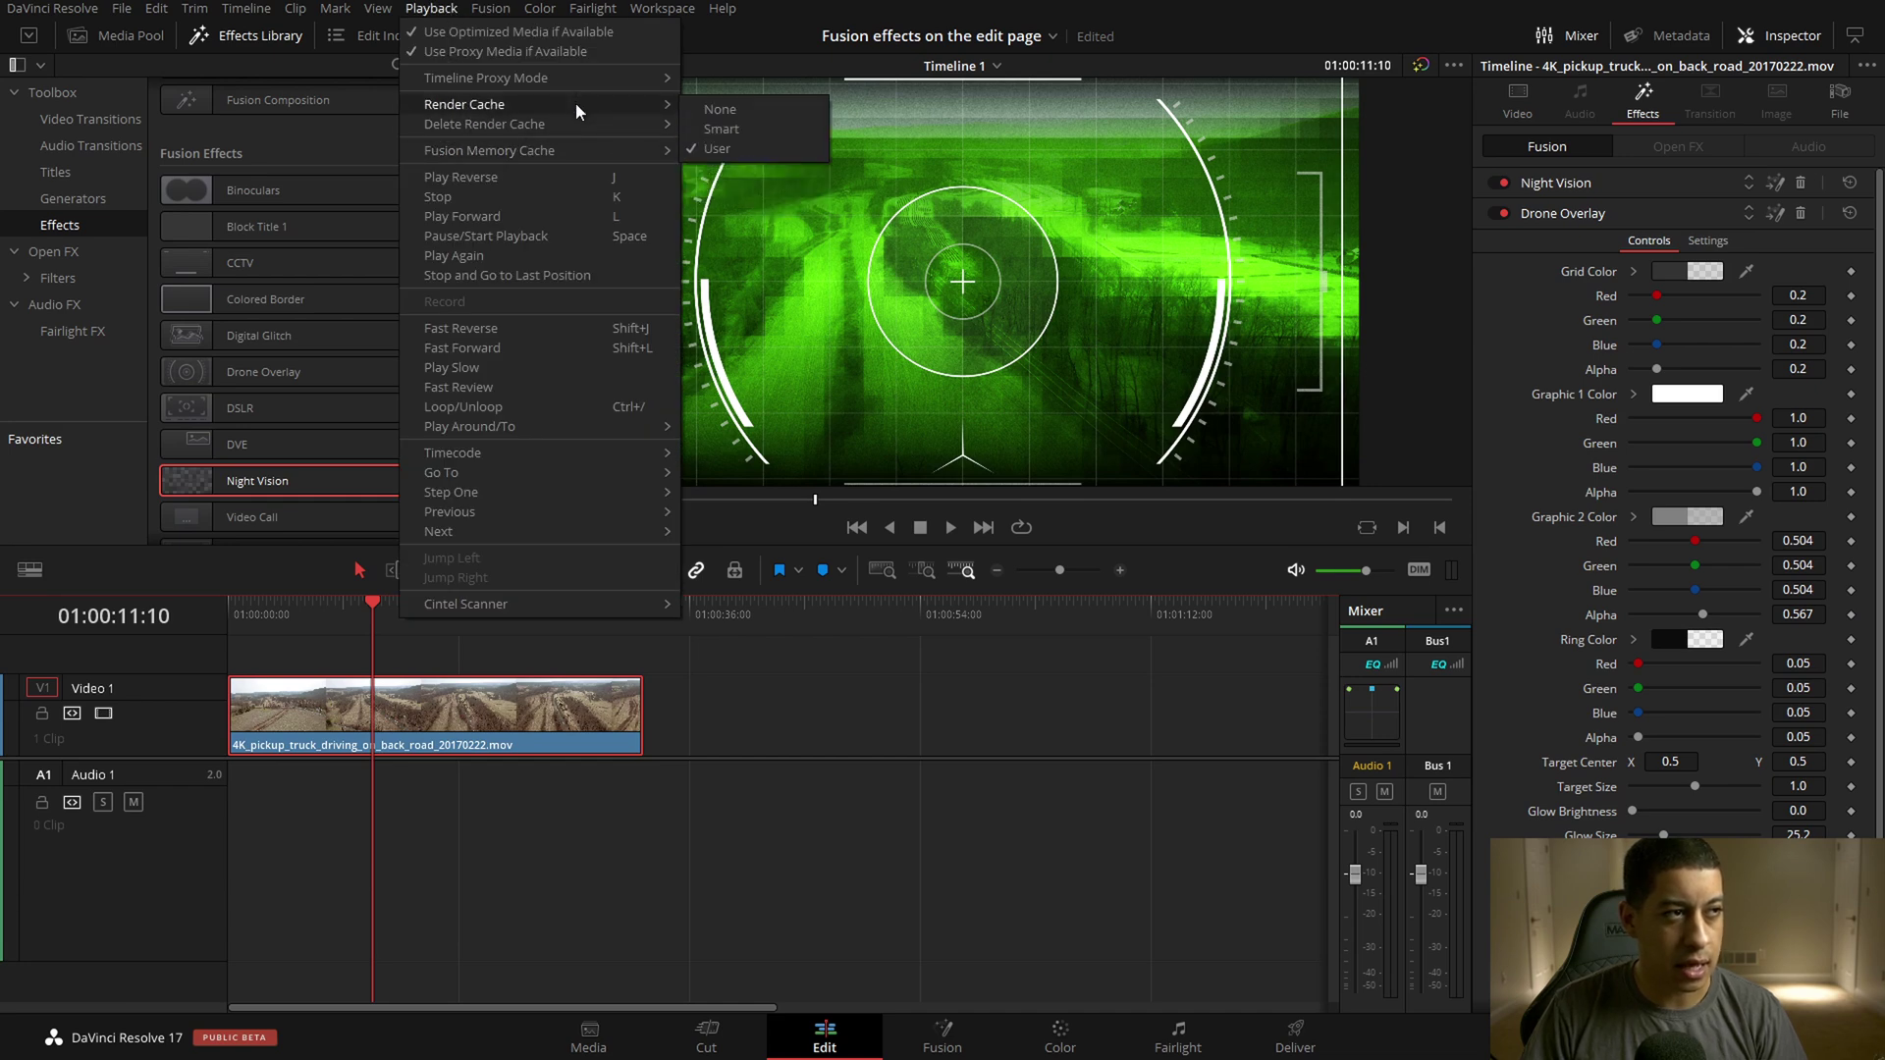
left_click(750, 129)
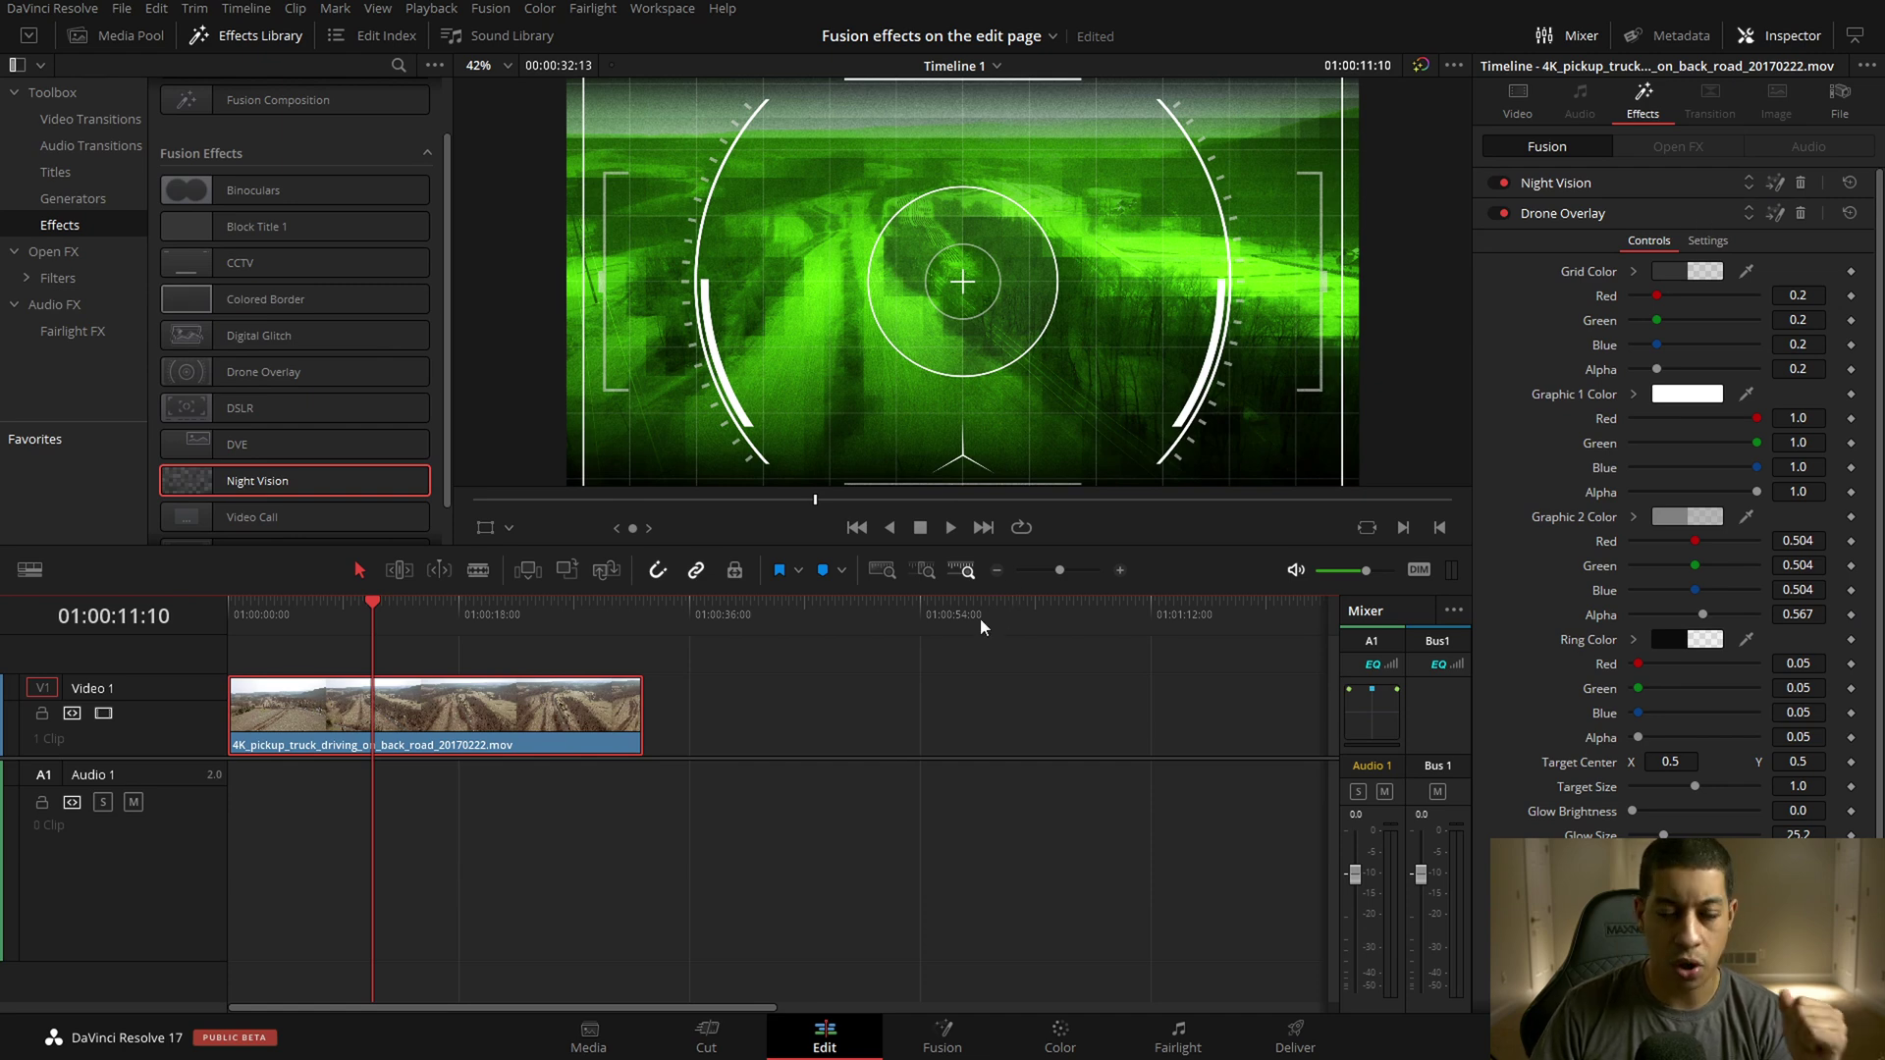
In the clip's base Fusion composition, merge a Text+ node reading "wwewe" after MediaIn1 and return to the Edit page.
left_click(945, 1035)
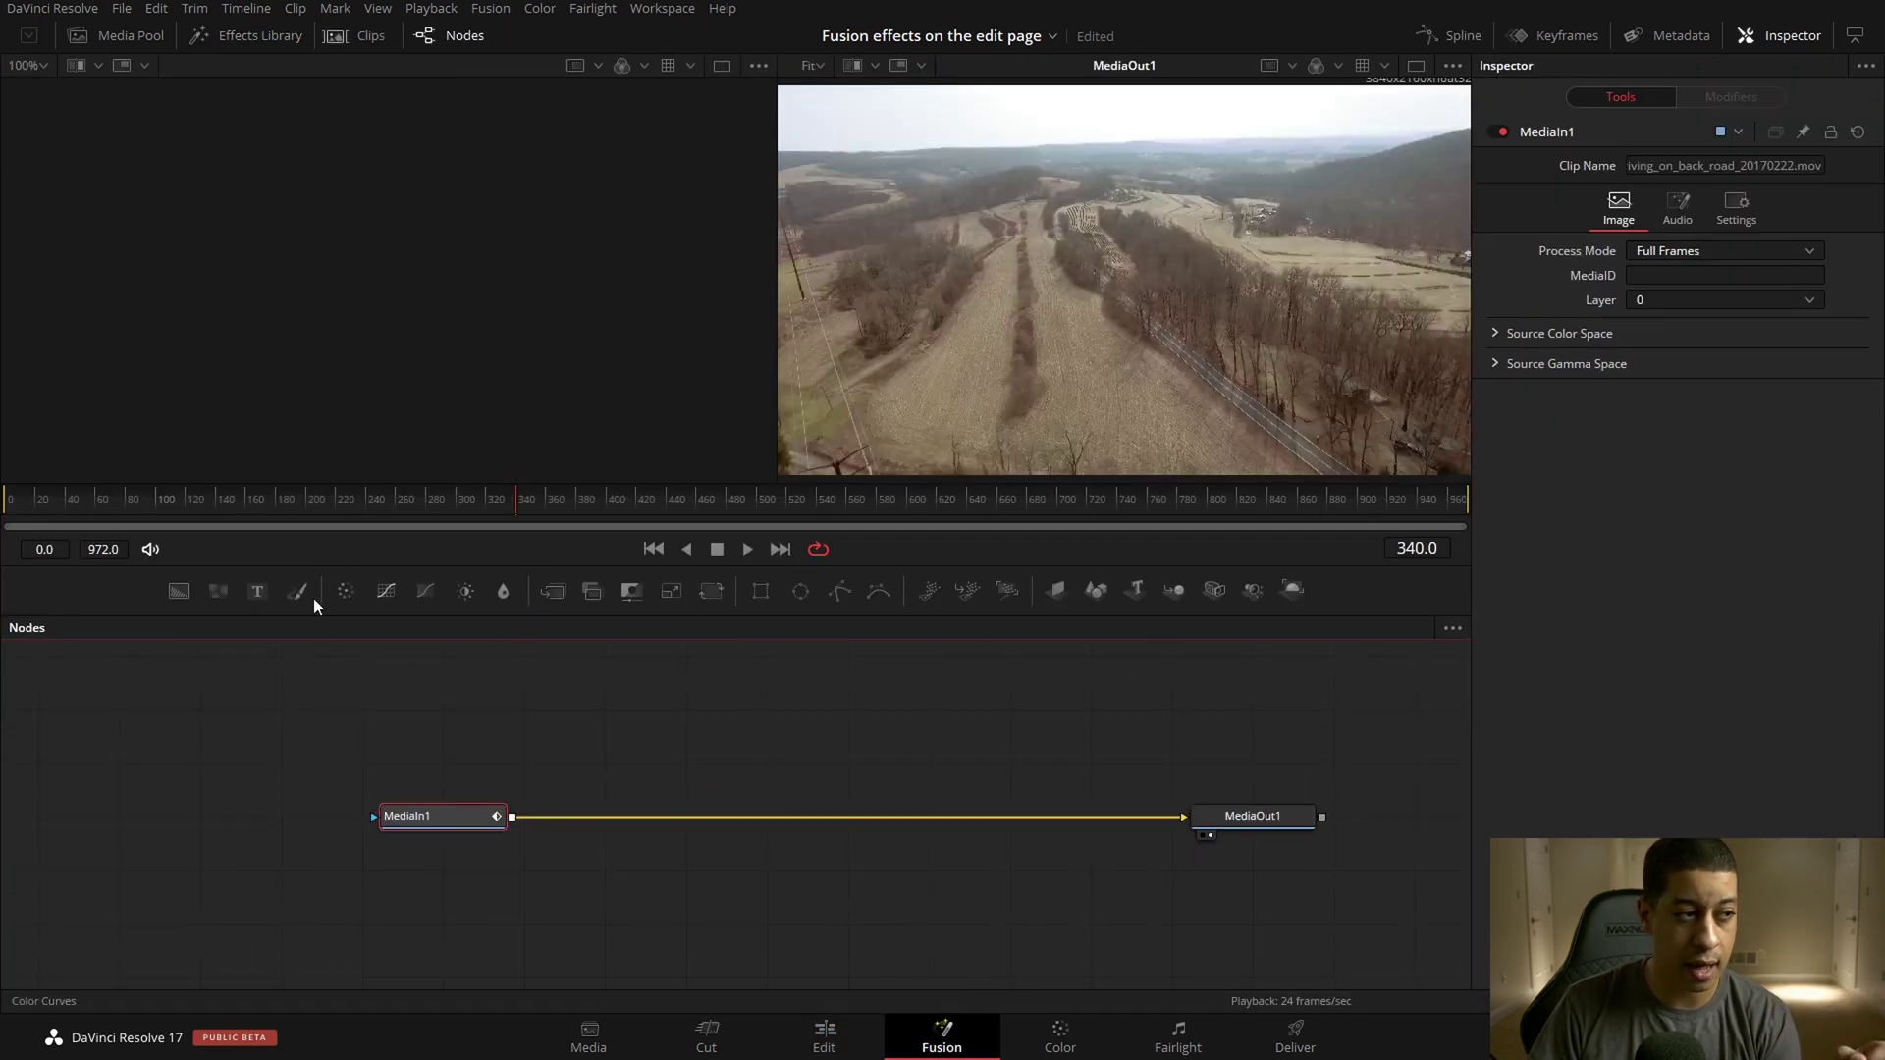
left_click_drag(245, 595, 516, 820)
left_click(628, 714)
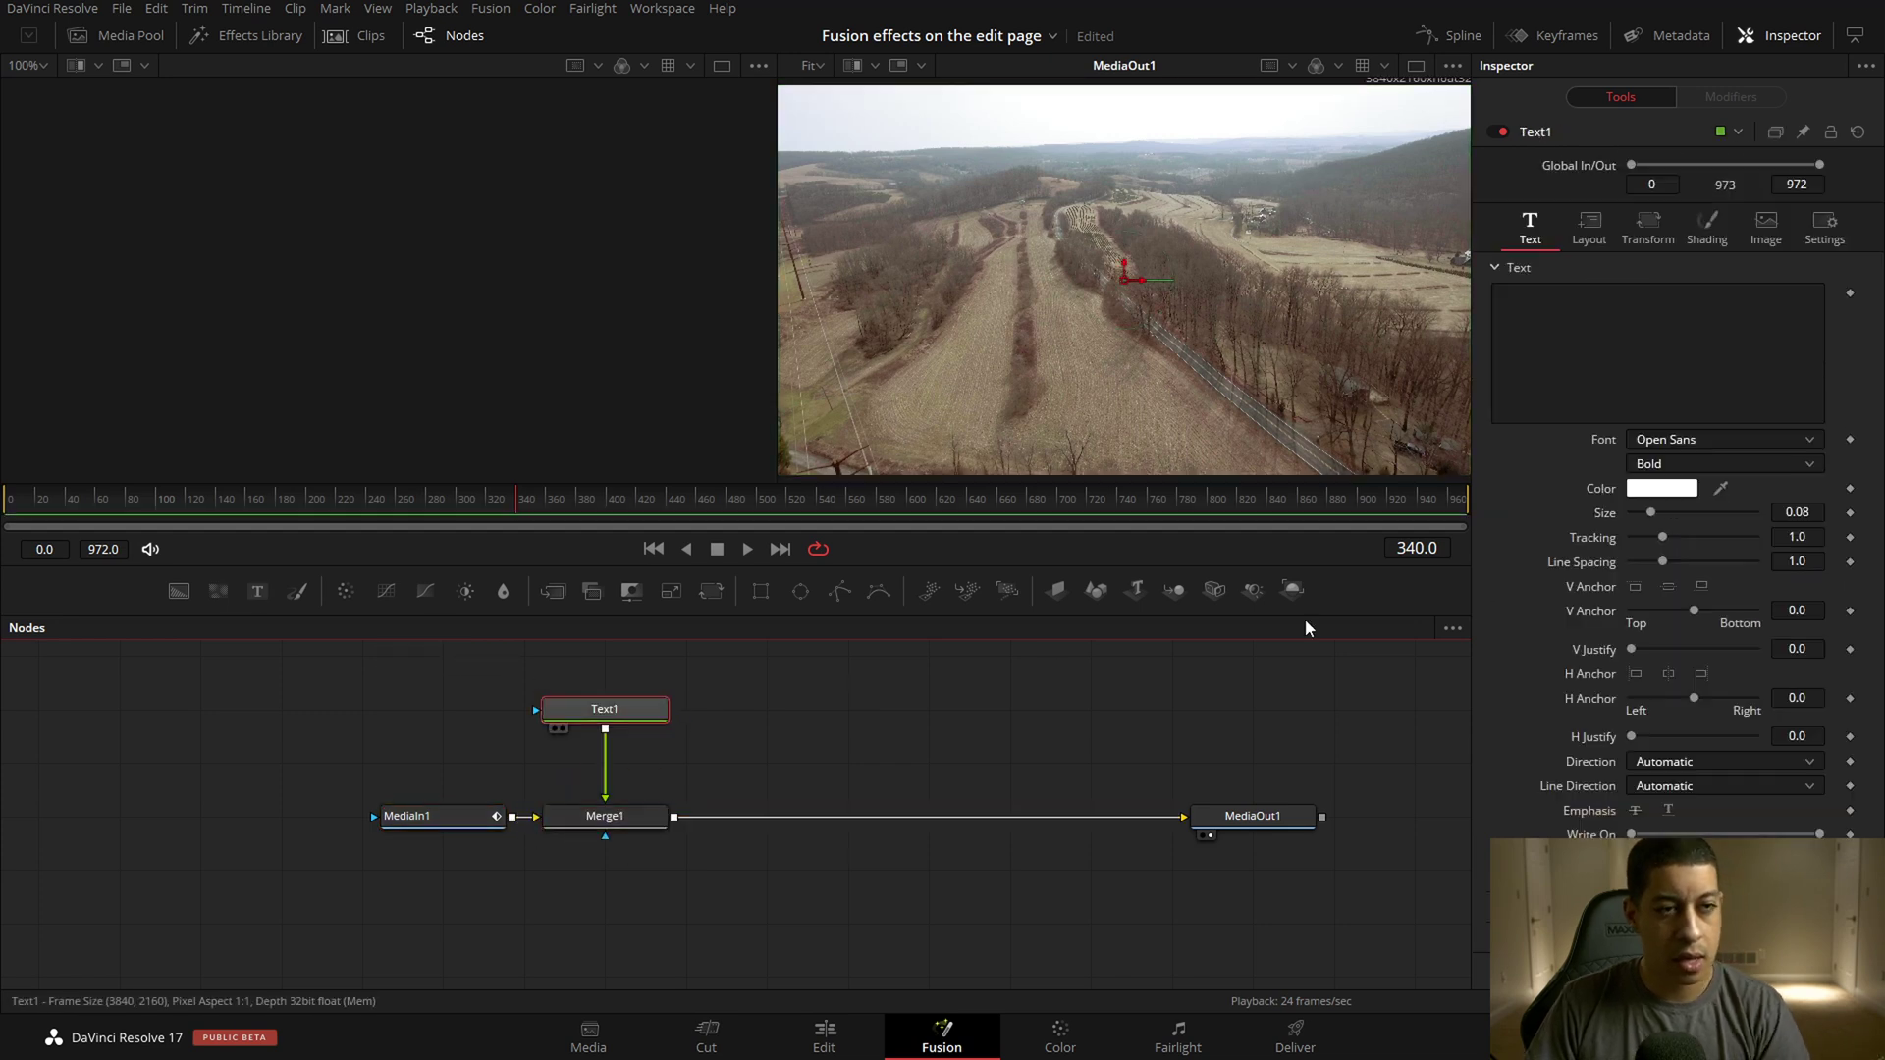
left_click(1648, 345)
type("wwewe")
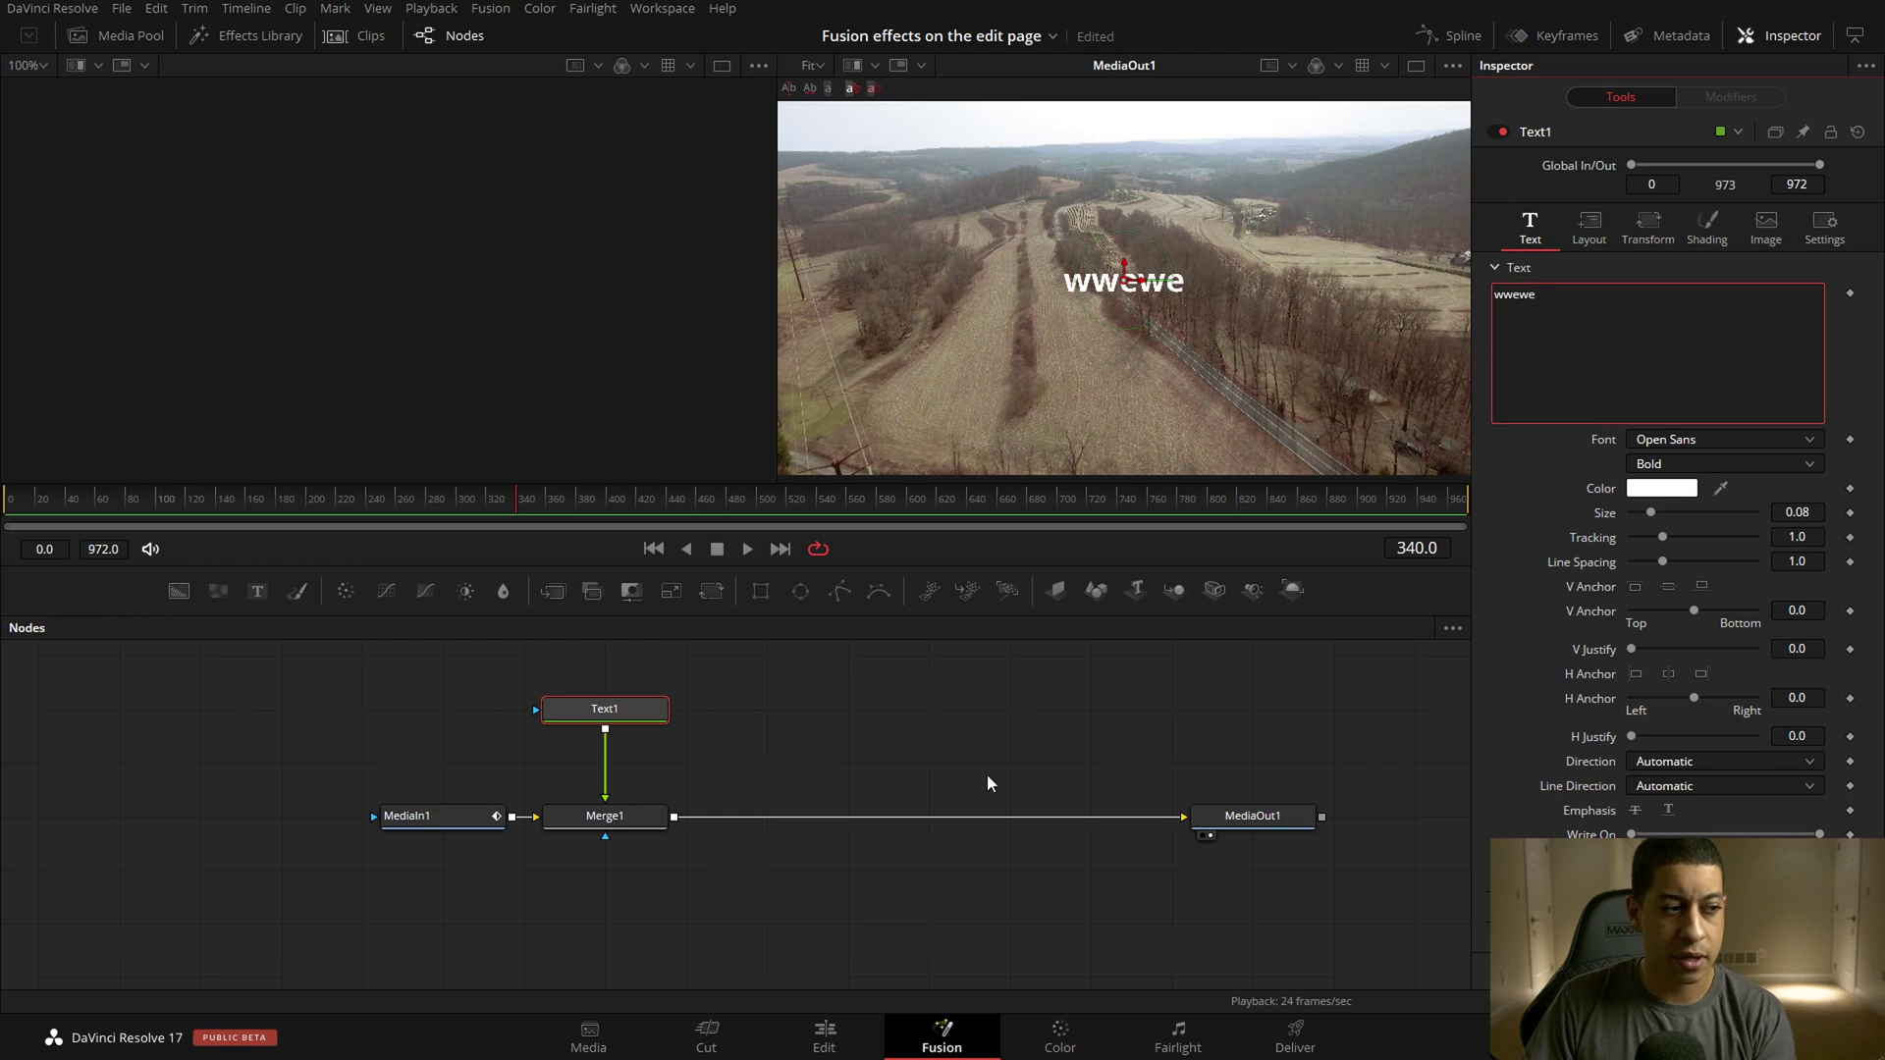
left_click(986, 768)
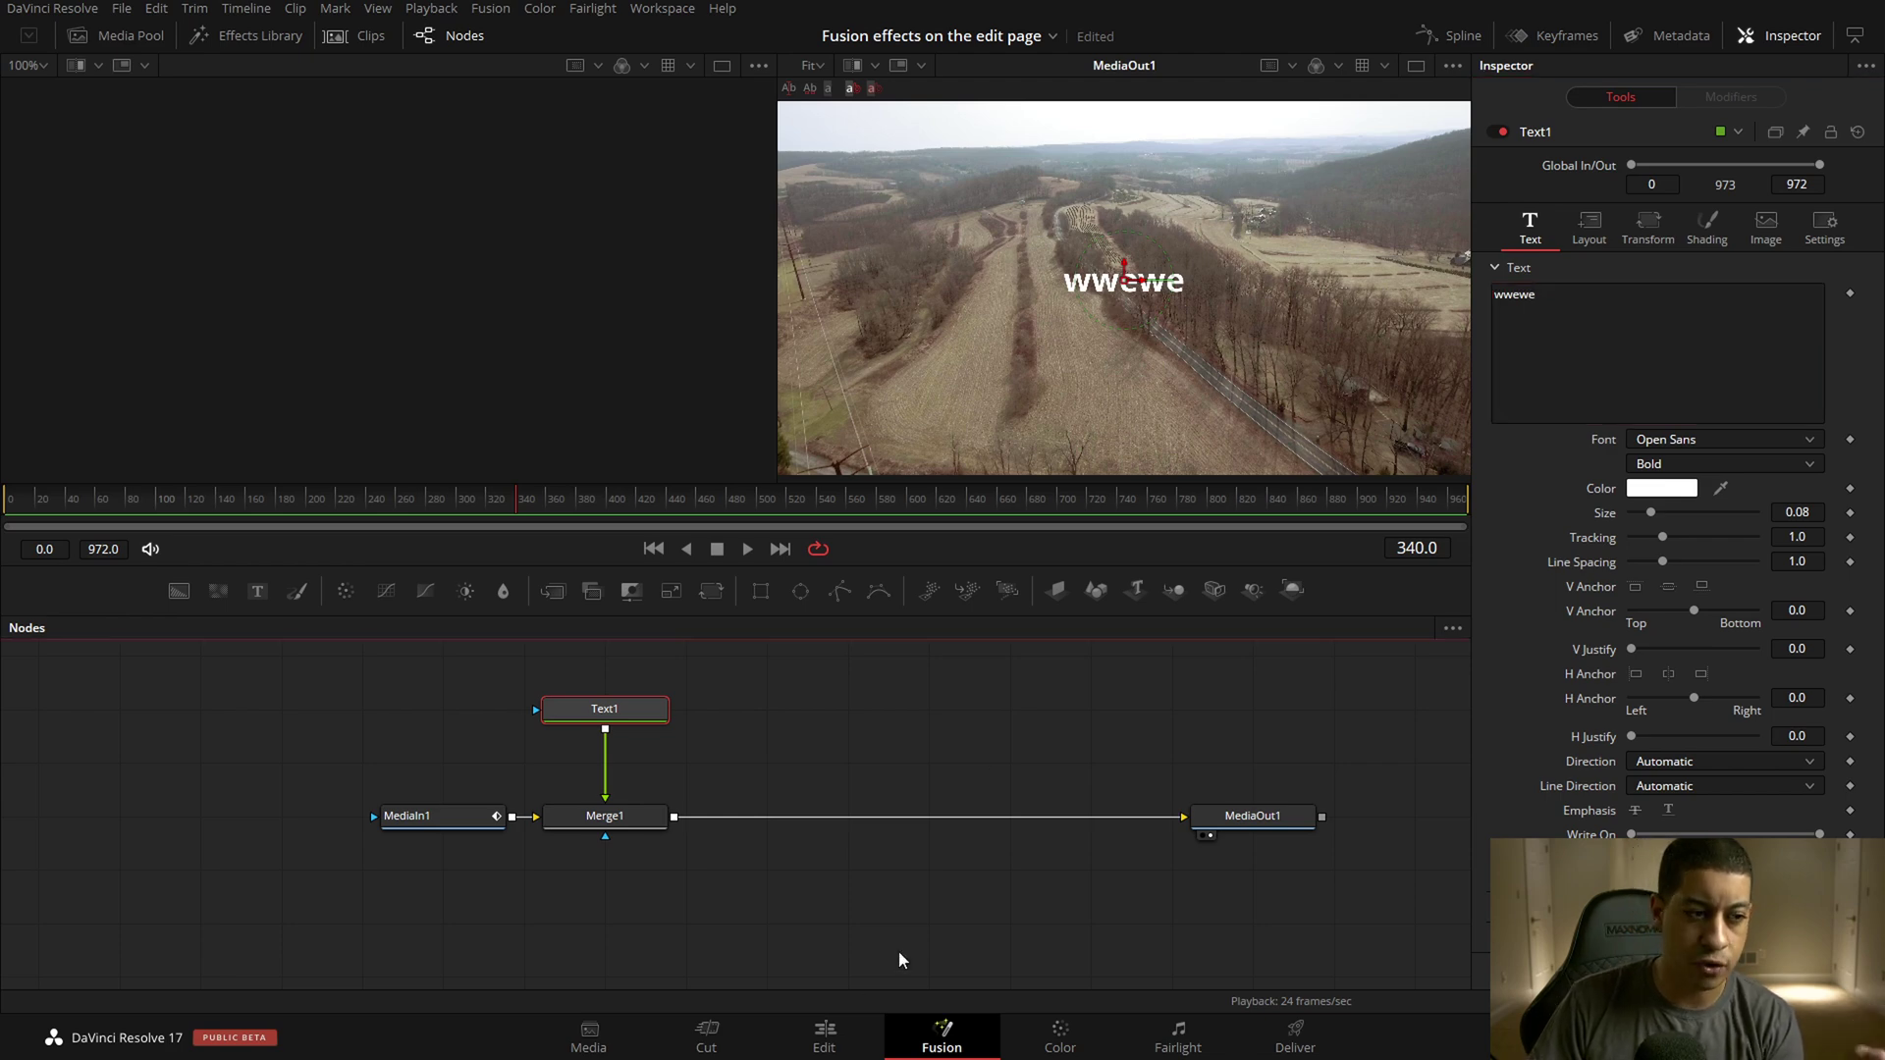
left_click(825, 1031)
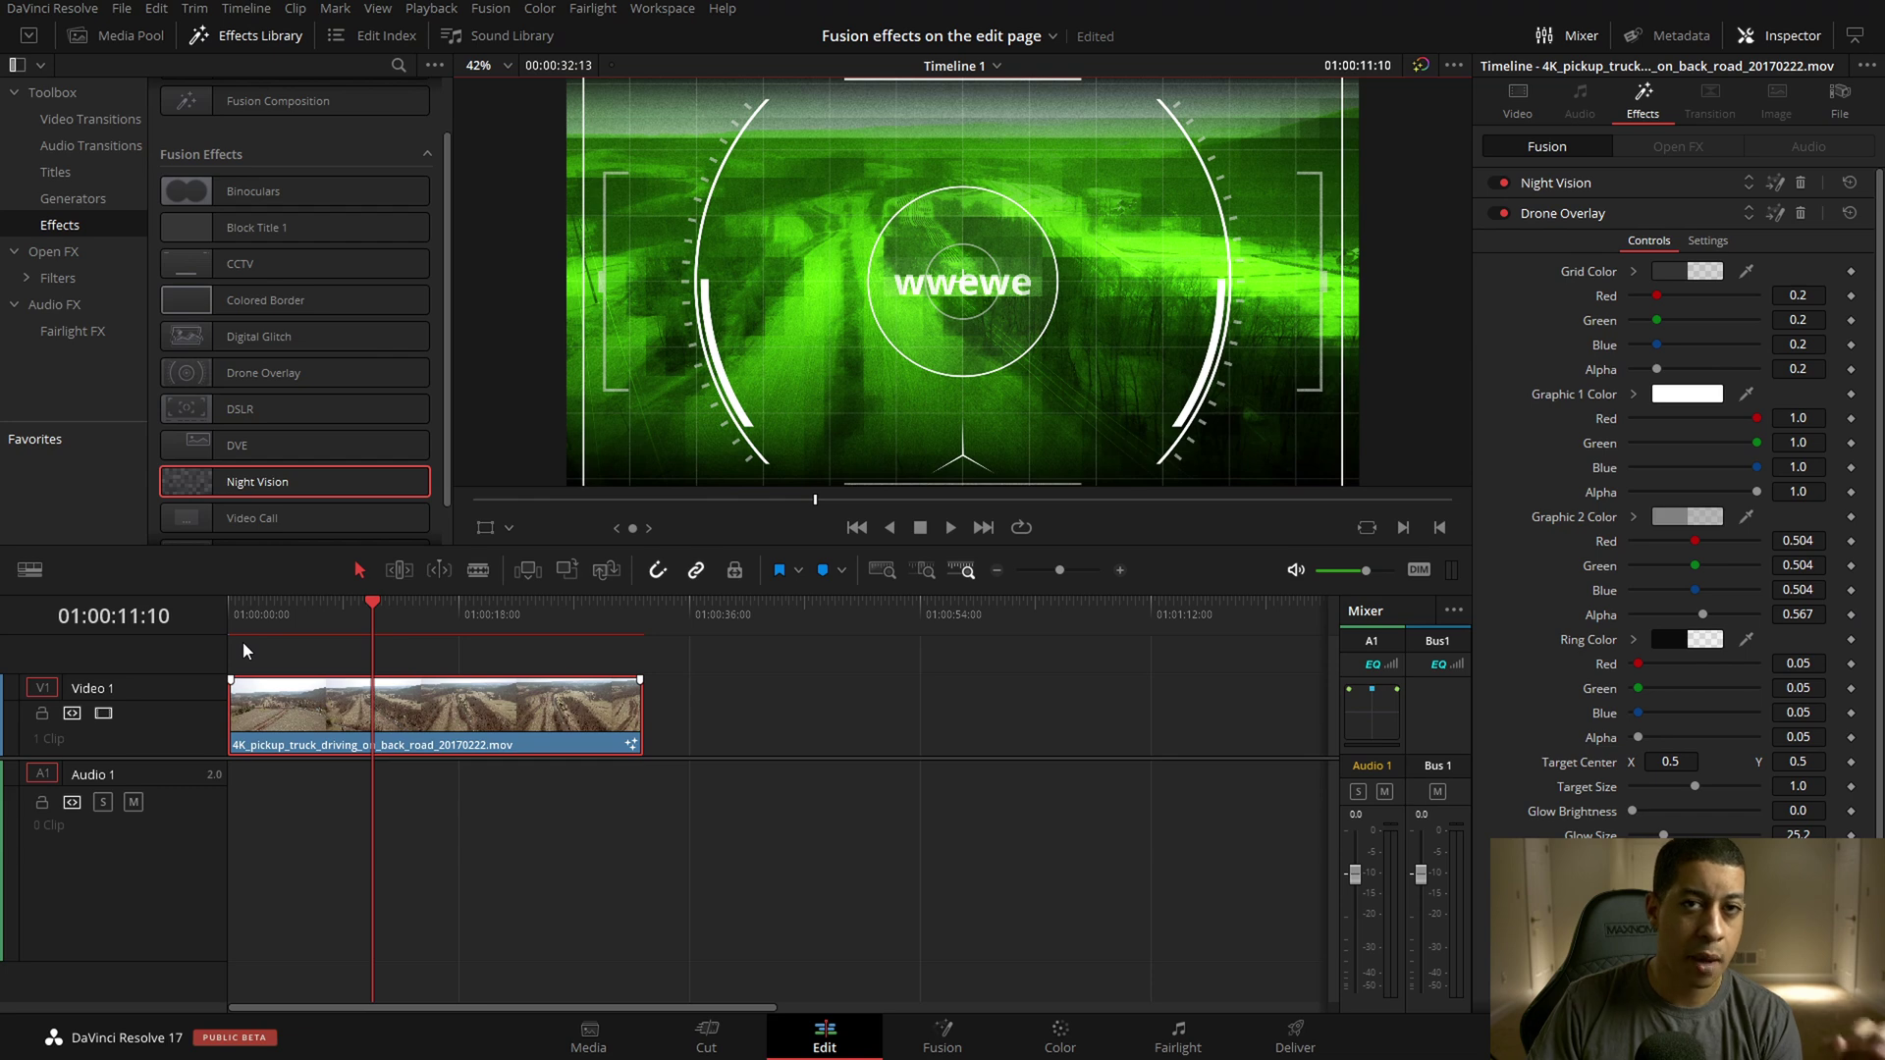
Recheck the base composition in Fusion, then play the timeline from 01:00:06:08 and again from the start to check its caching.
left_click(957, 1026)
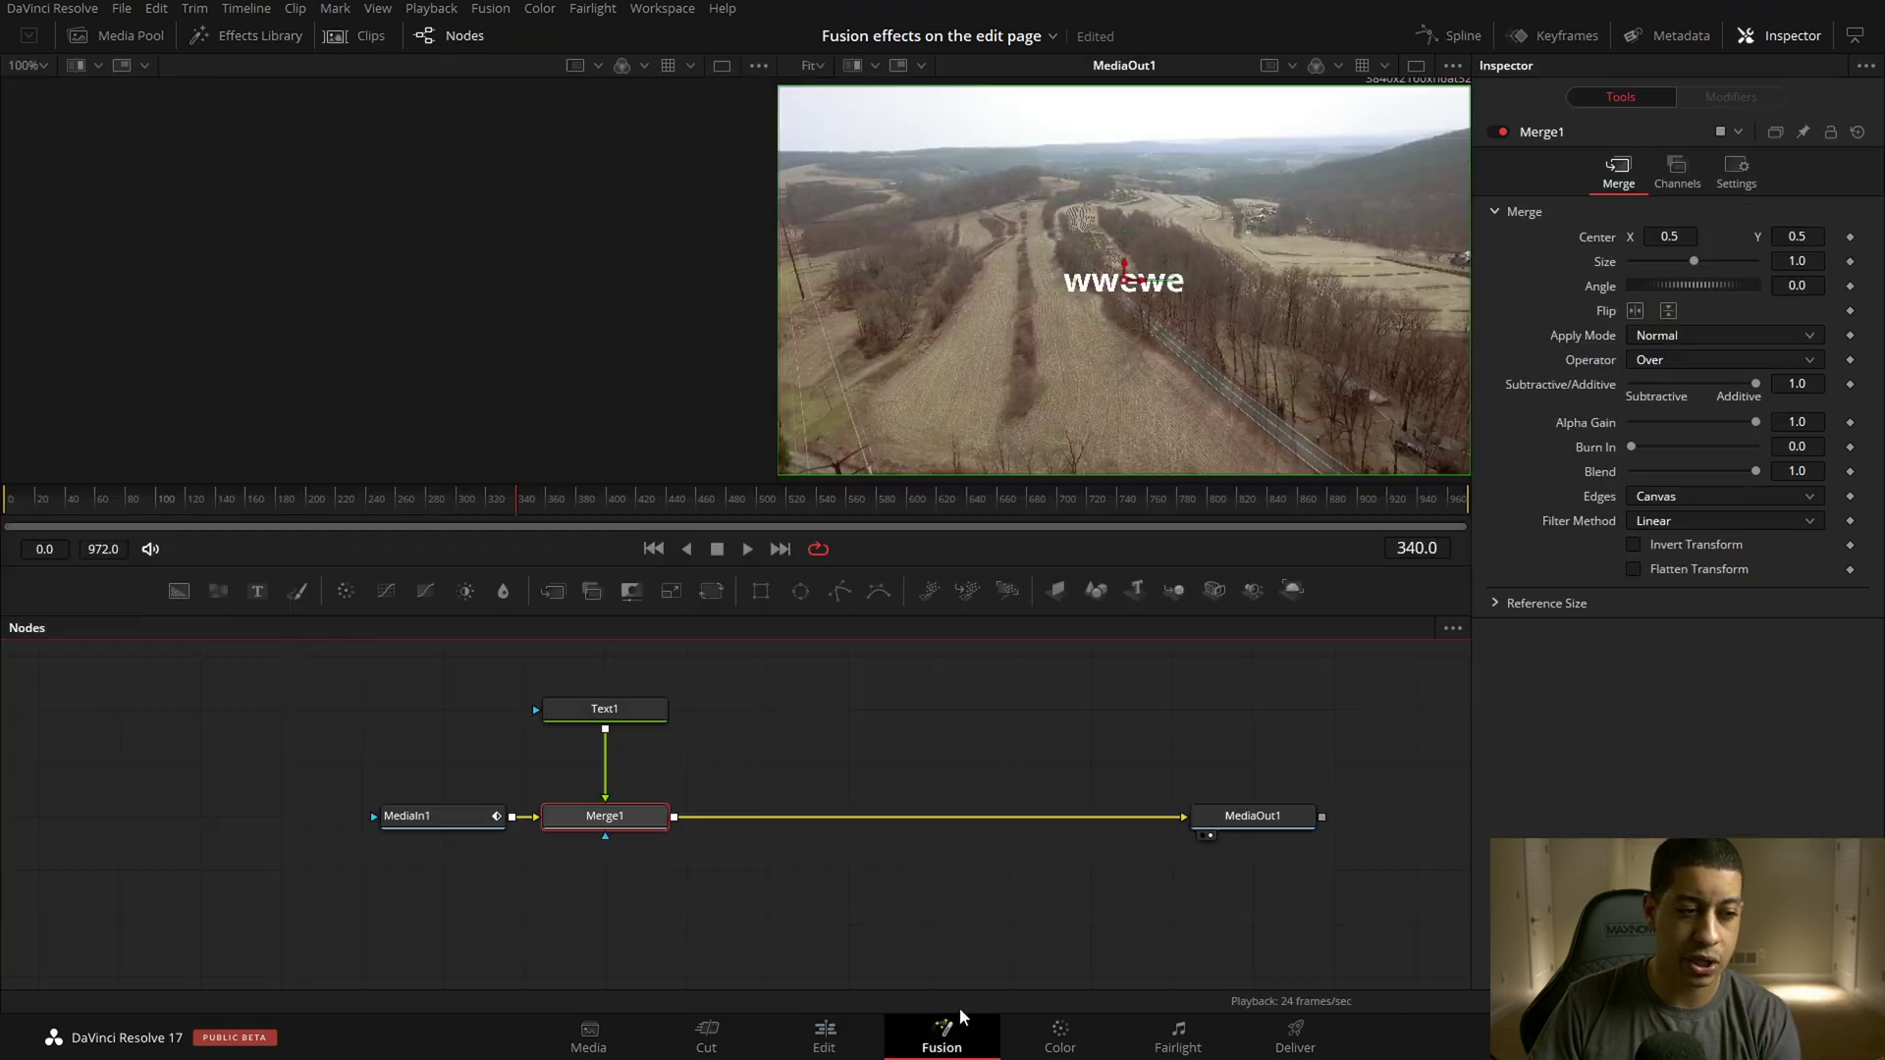
left_click(825, 1031)
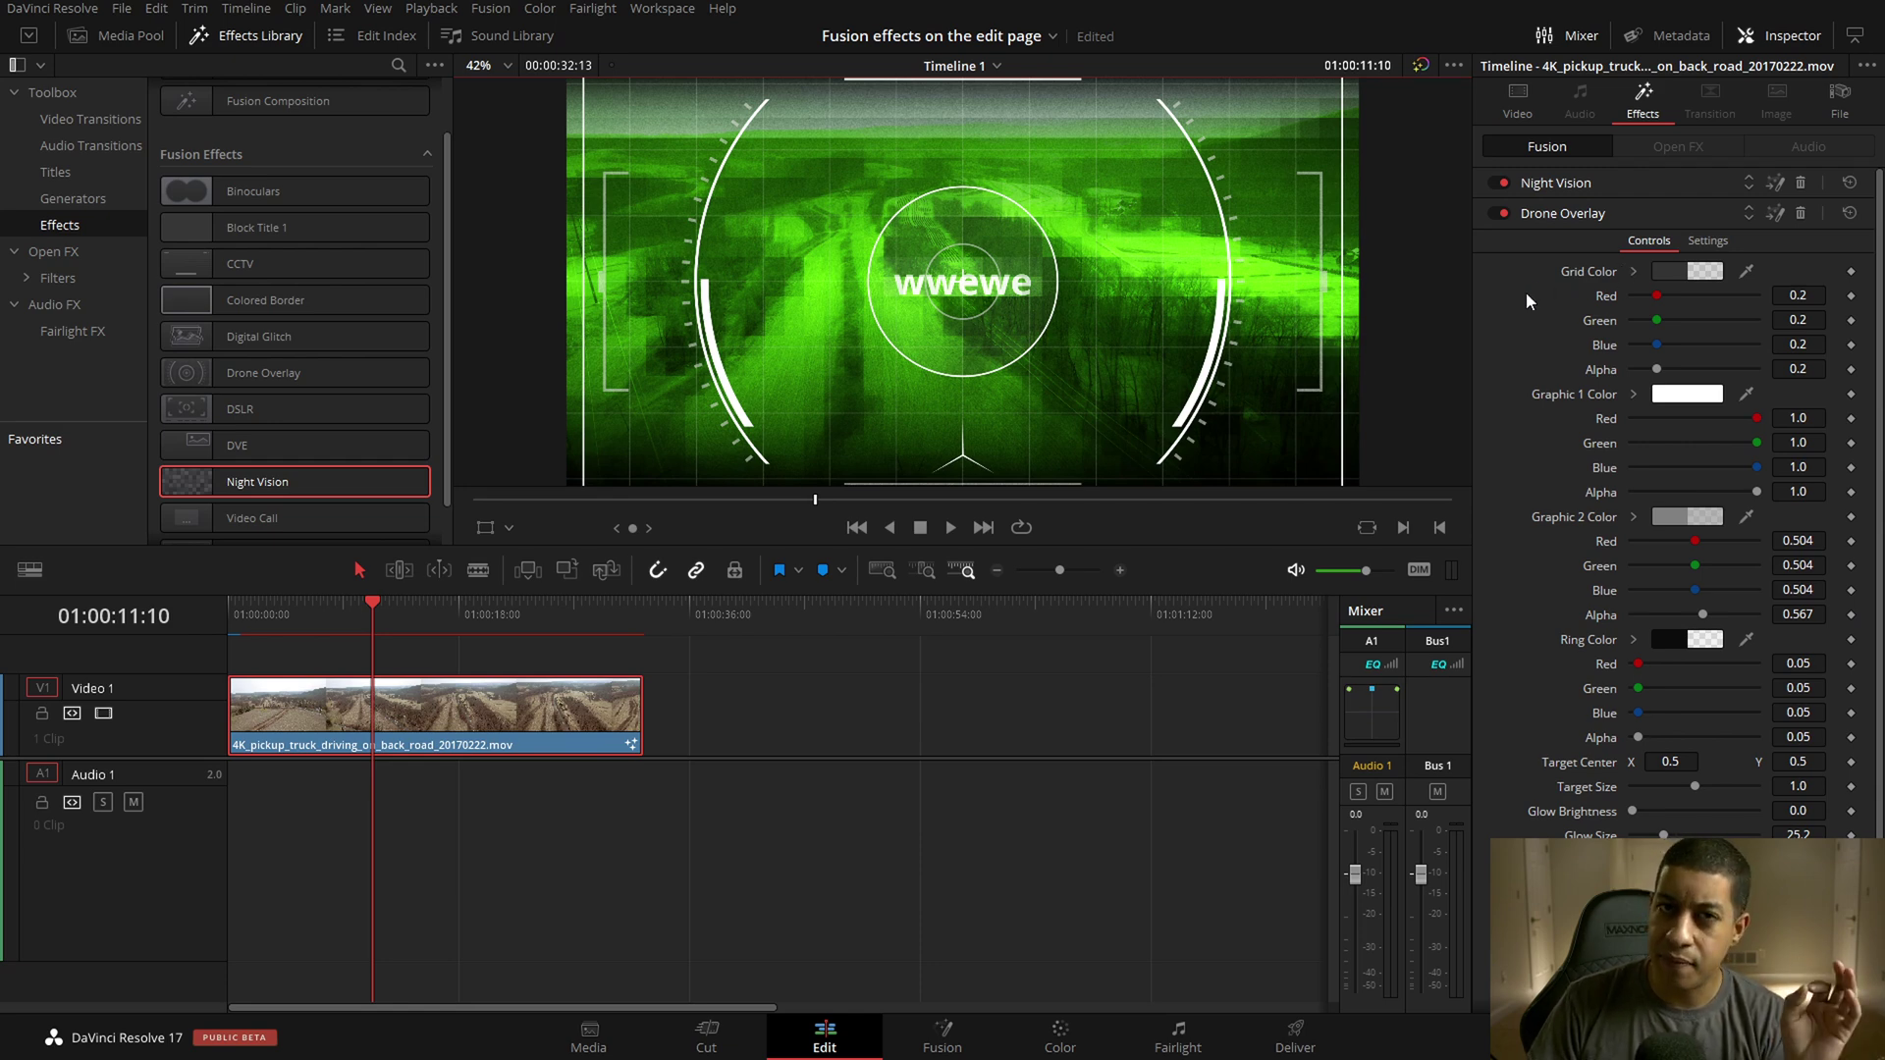
left_click(308, 604)
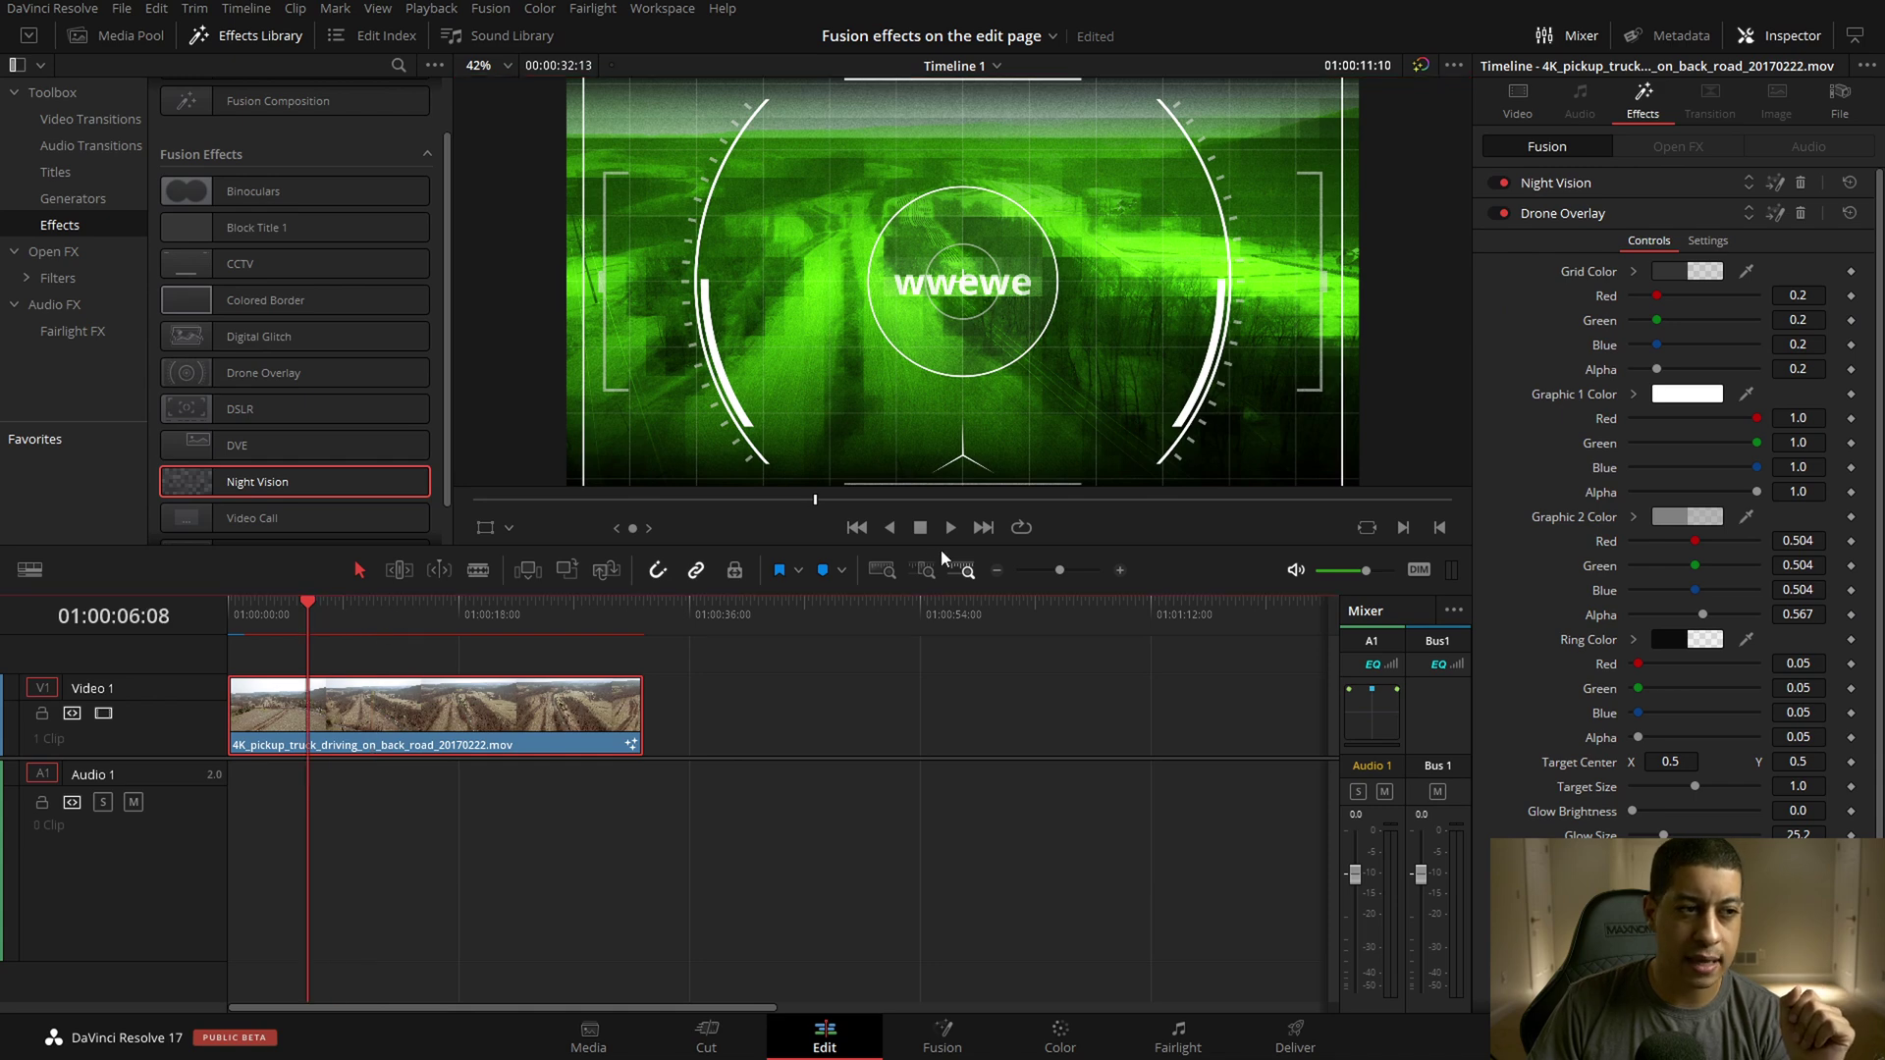
left_click(950, 527)
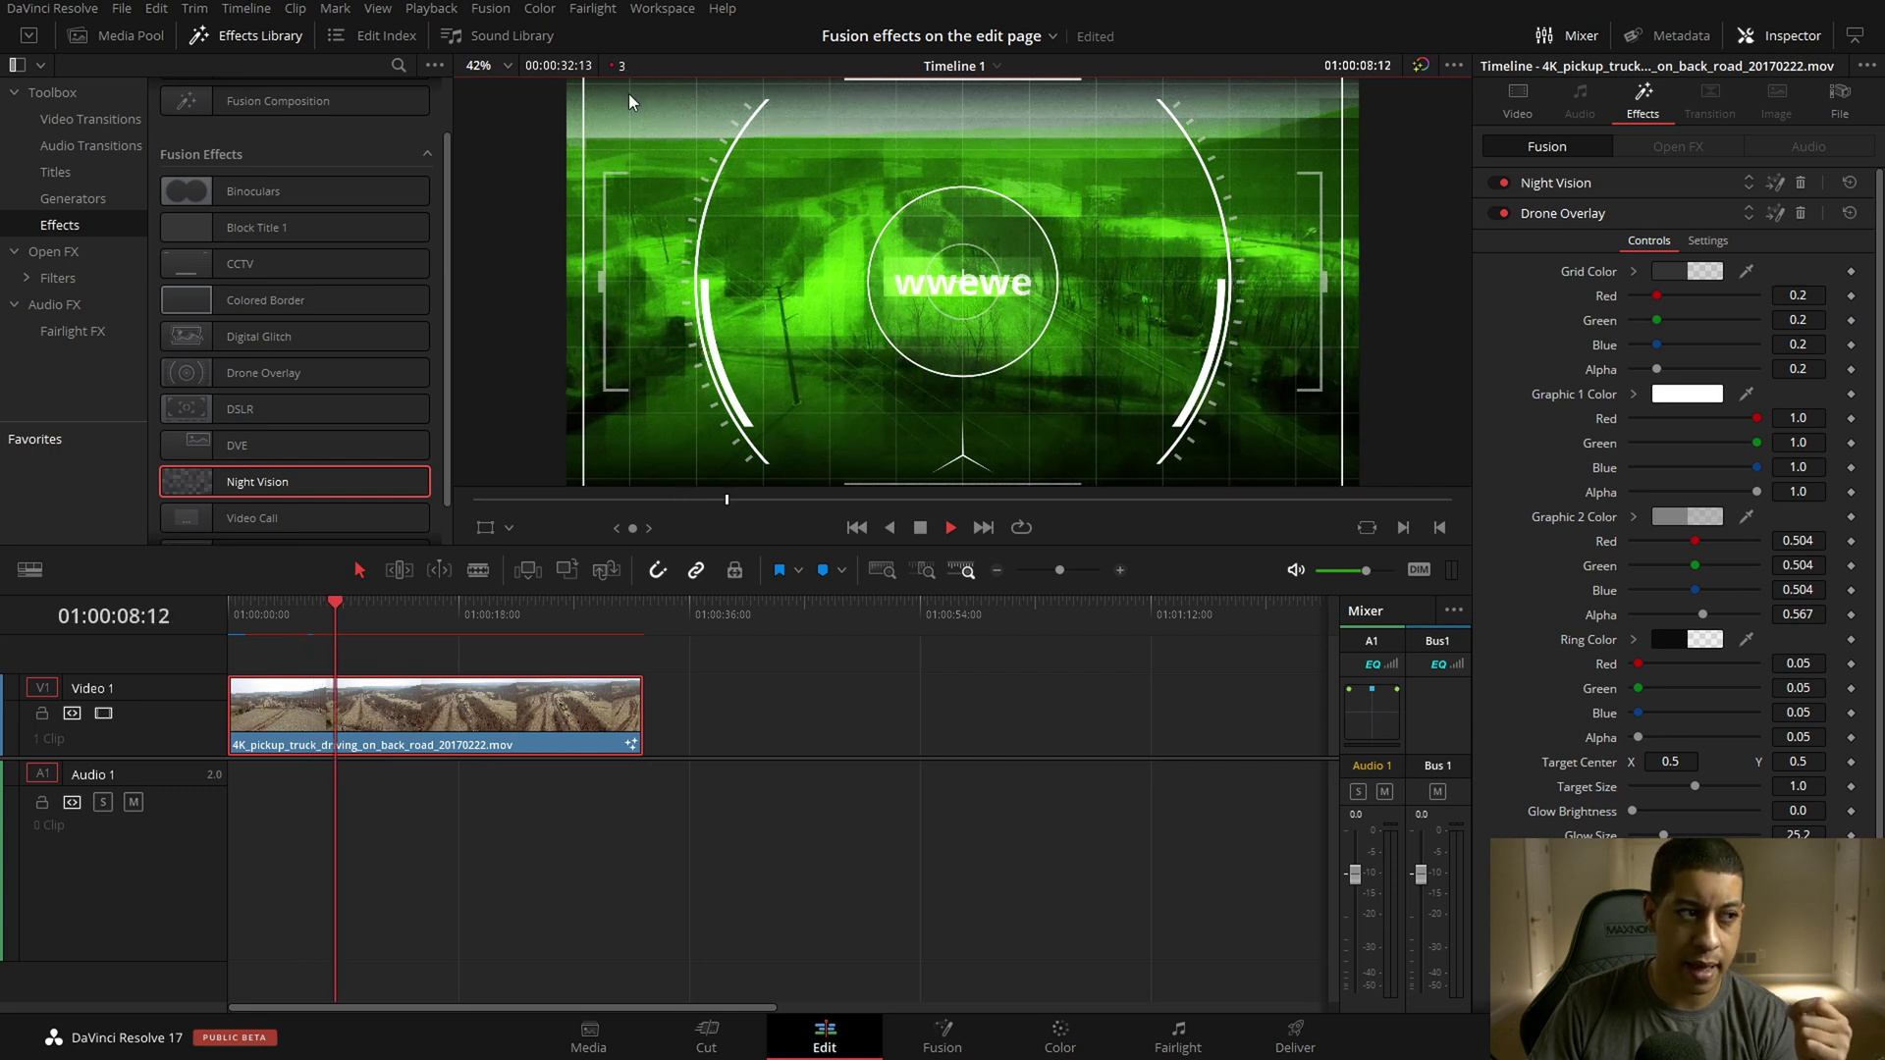
left_click(919, 530)
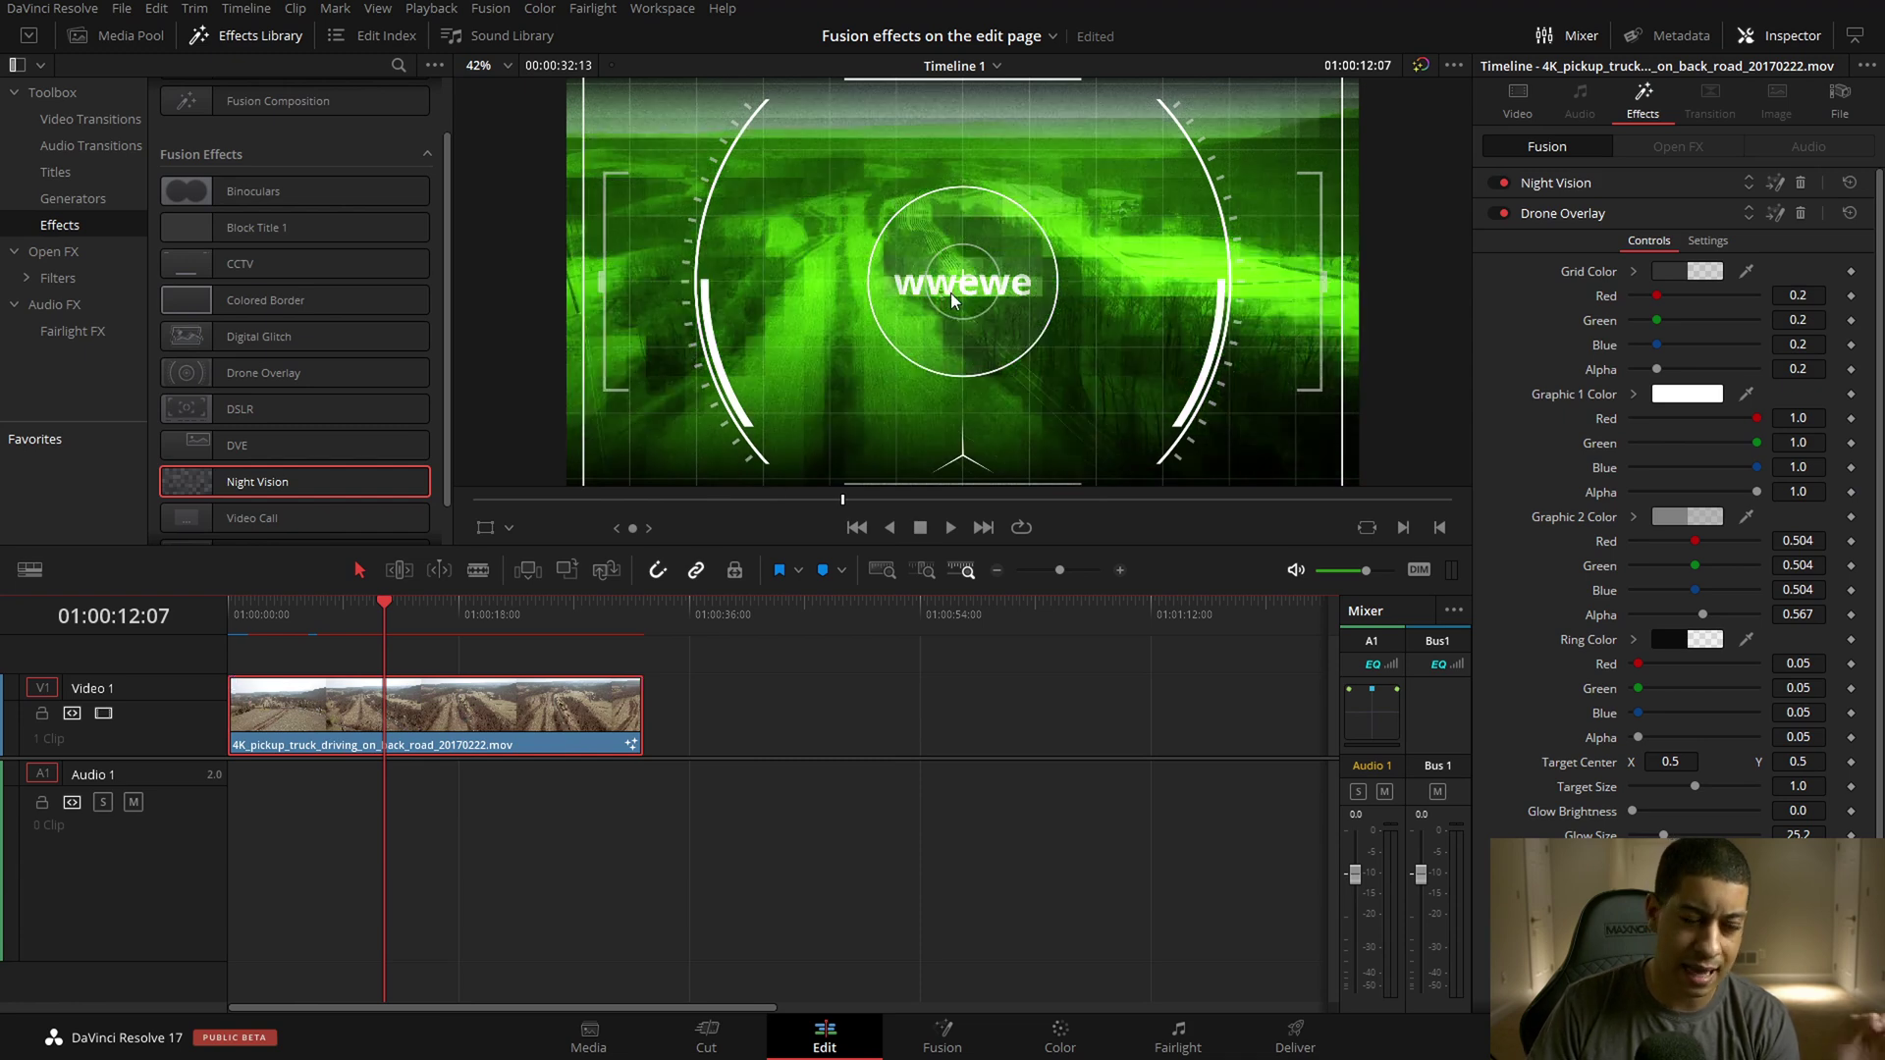
left_click_drag(384, 616, 243, 641)
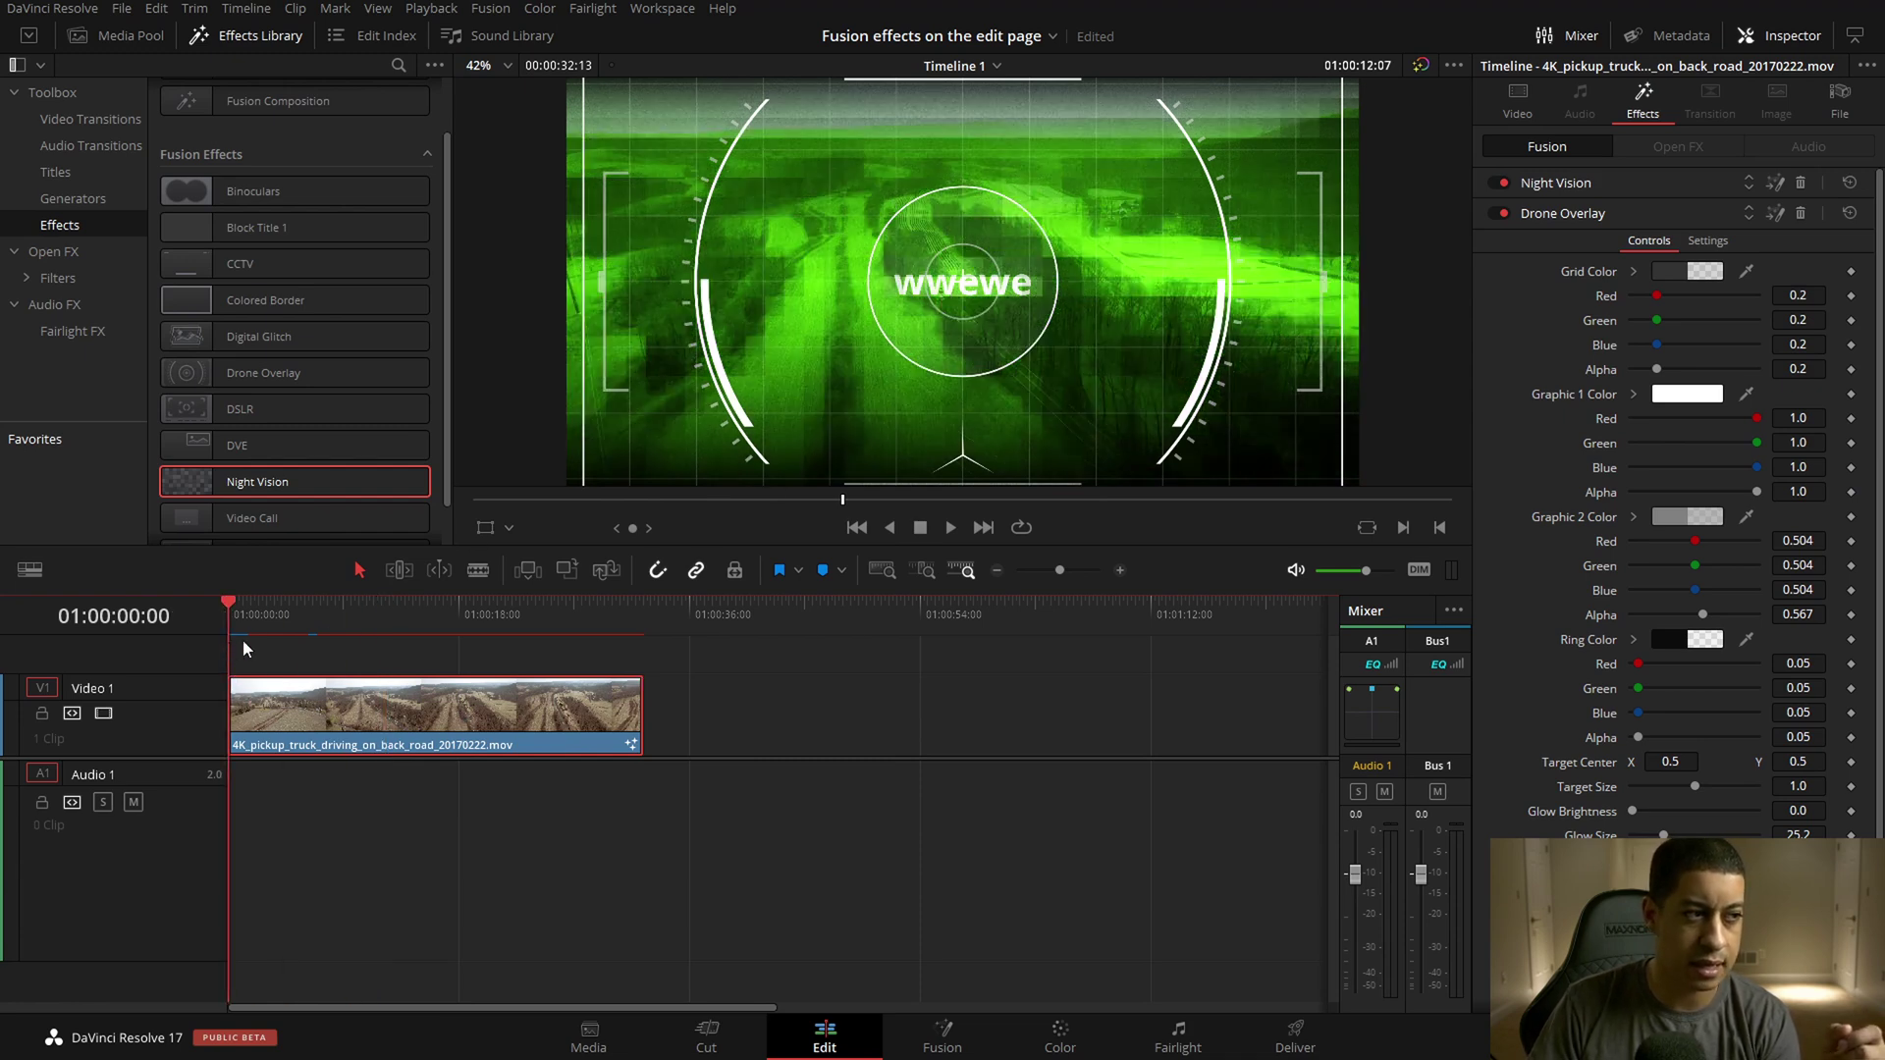
left_click(948, 528)
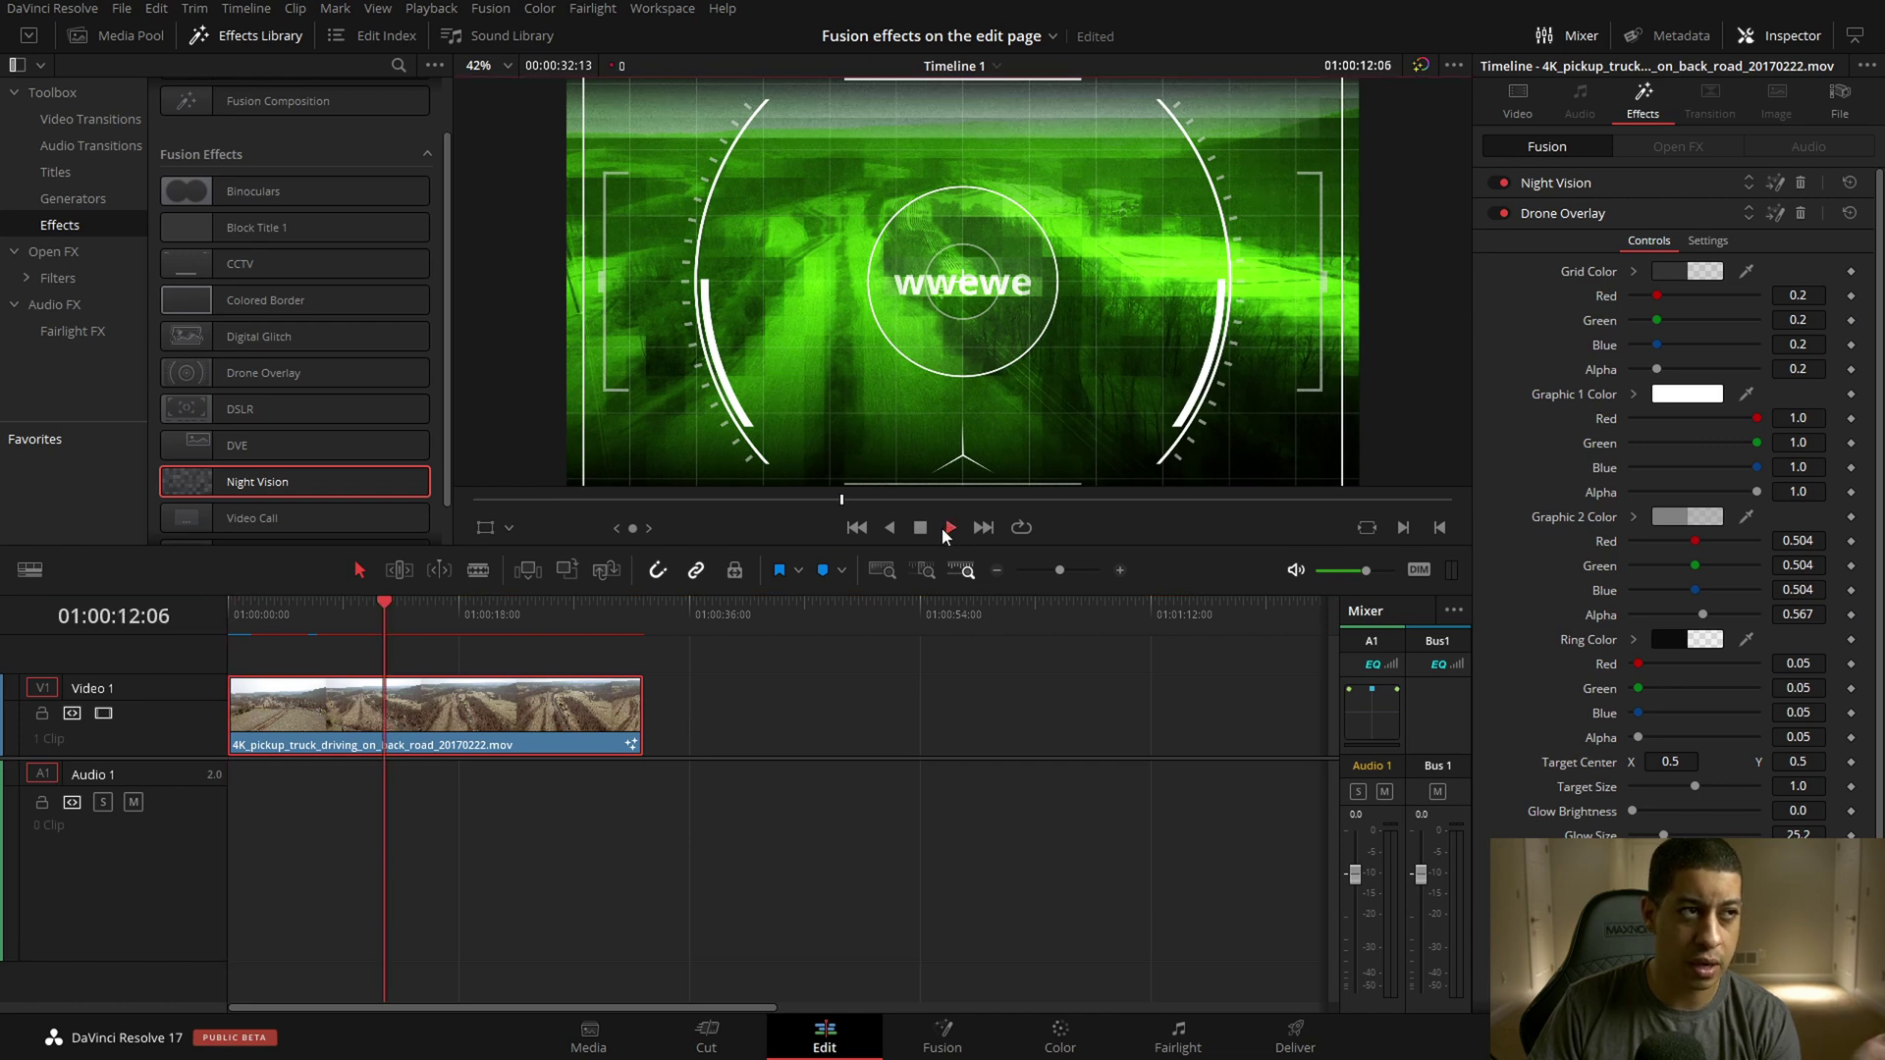
left_click(920, 528)
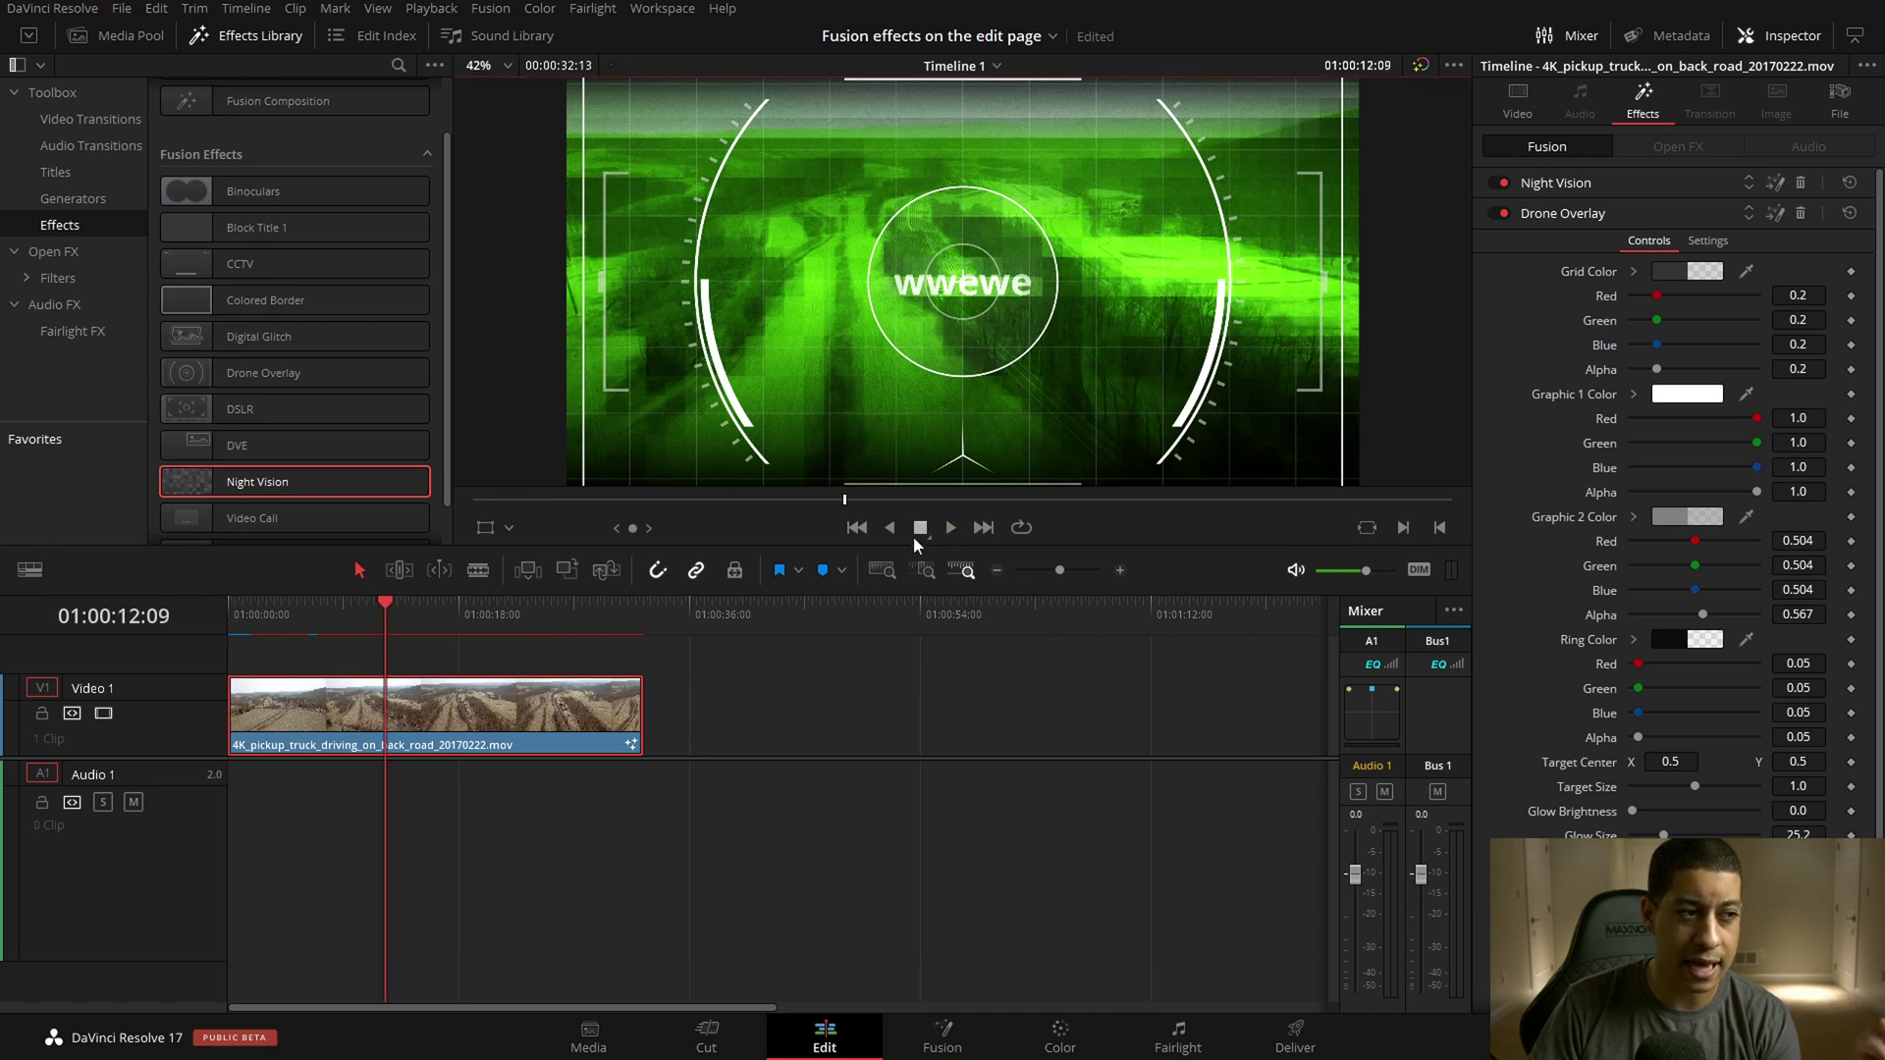
Reset the Fusion composition of the pickup truck clip on Video 1.
right_click(564, 735)
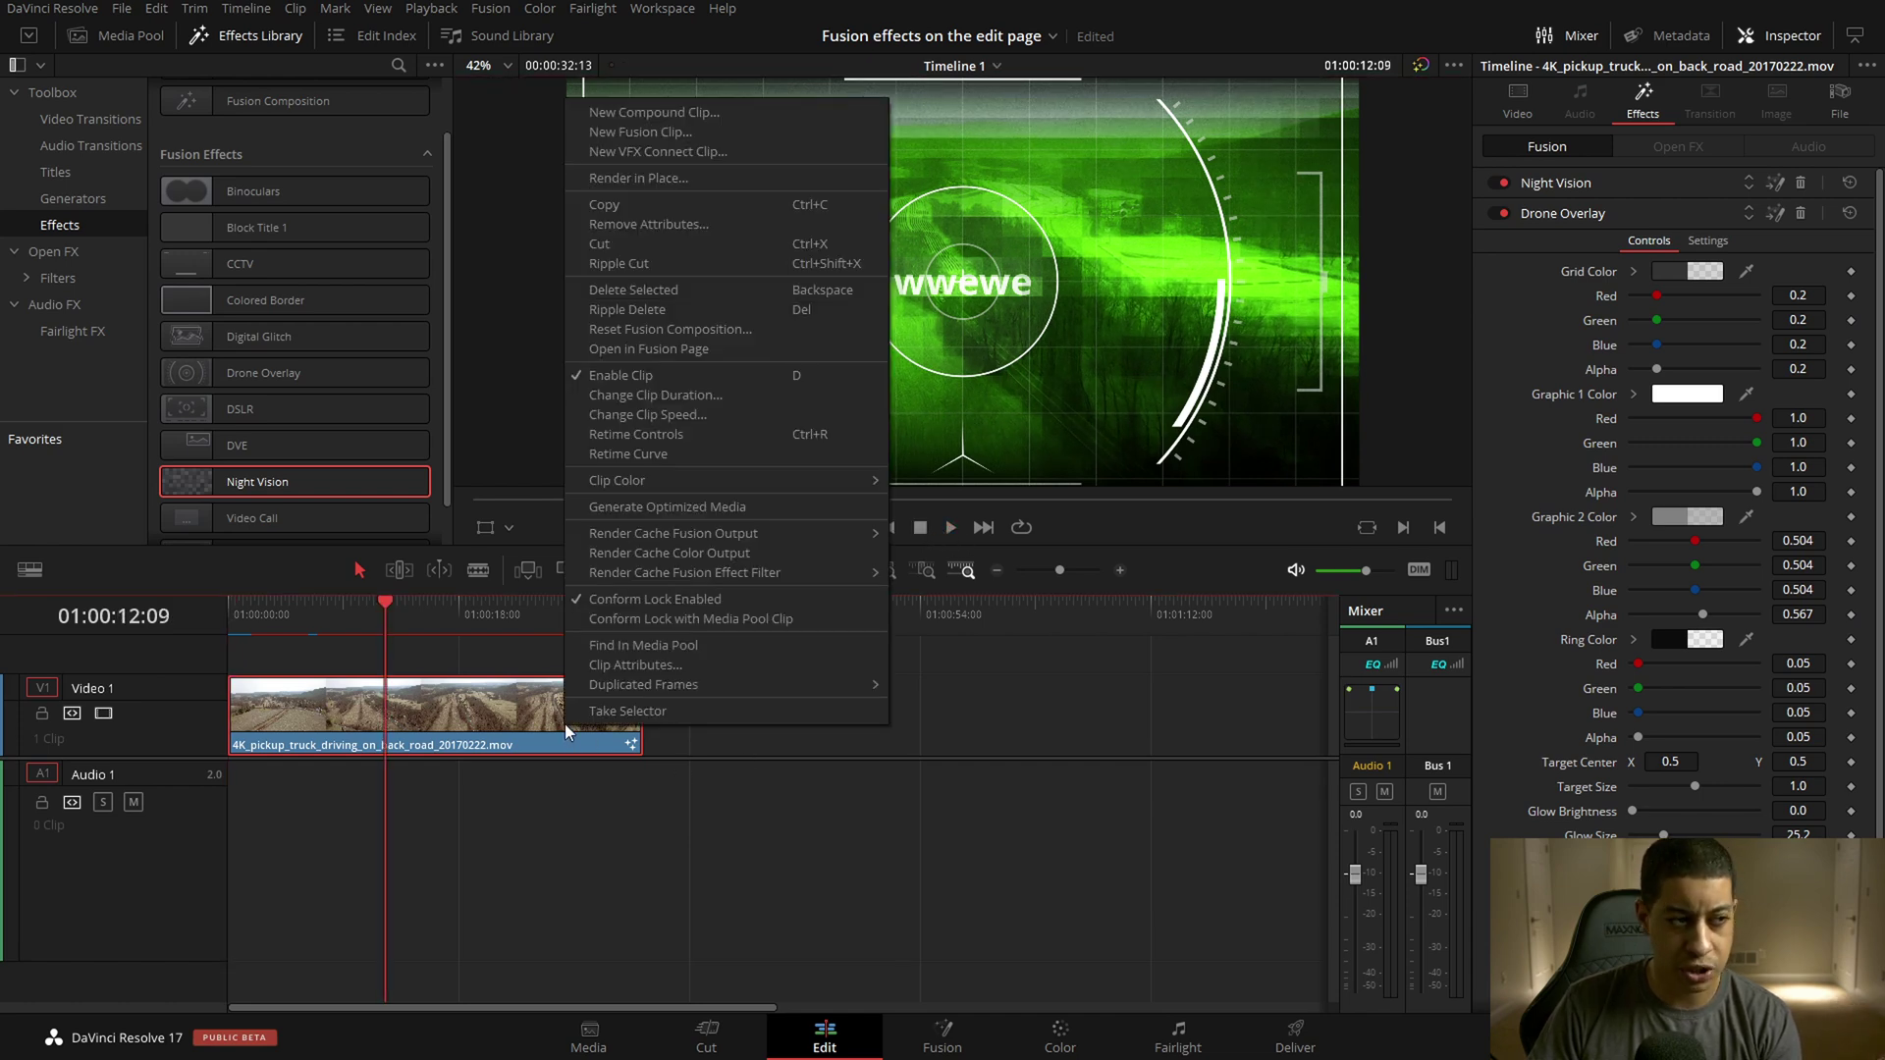
left_click(721, 331)
left_click(1109, 609)
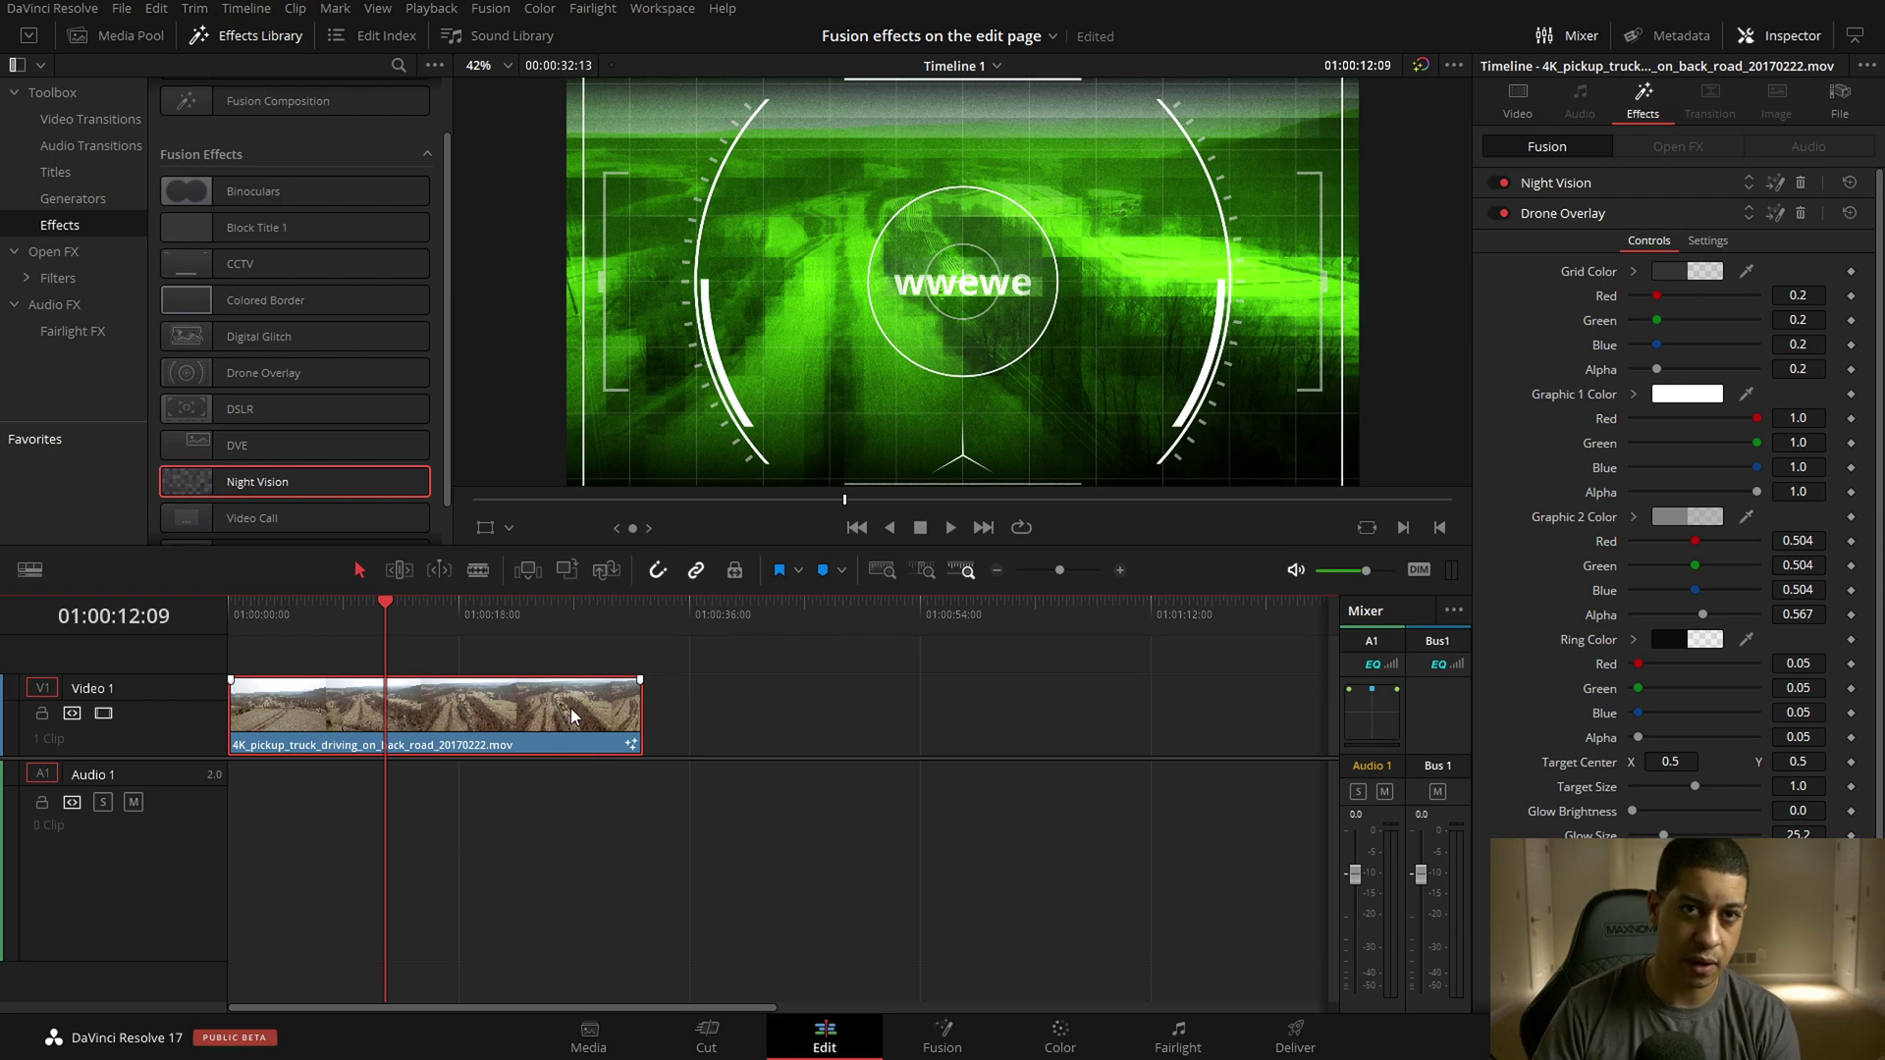
Play the timeline from its start to check the playback speed of the stacked effects.
key("Home")
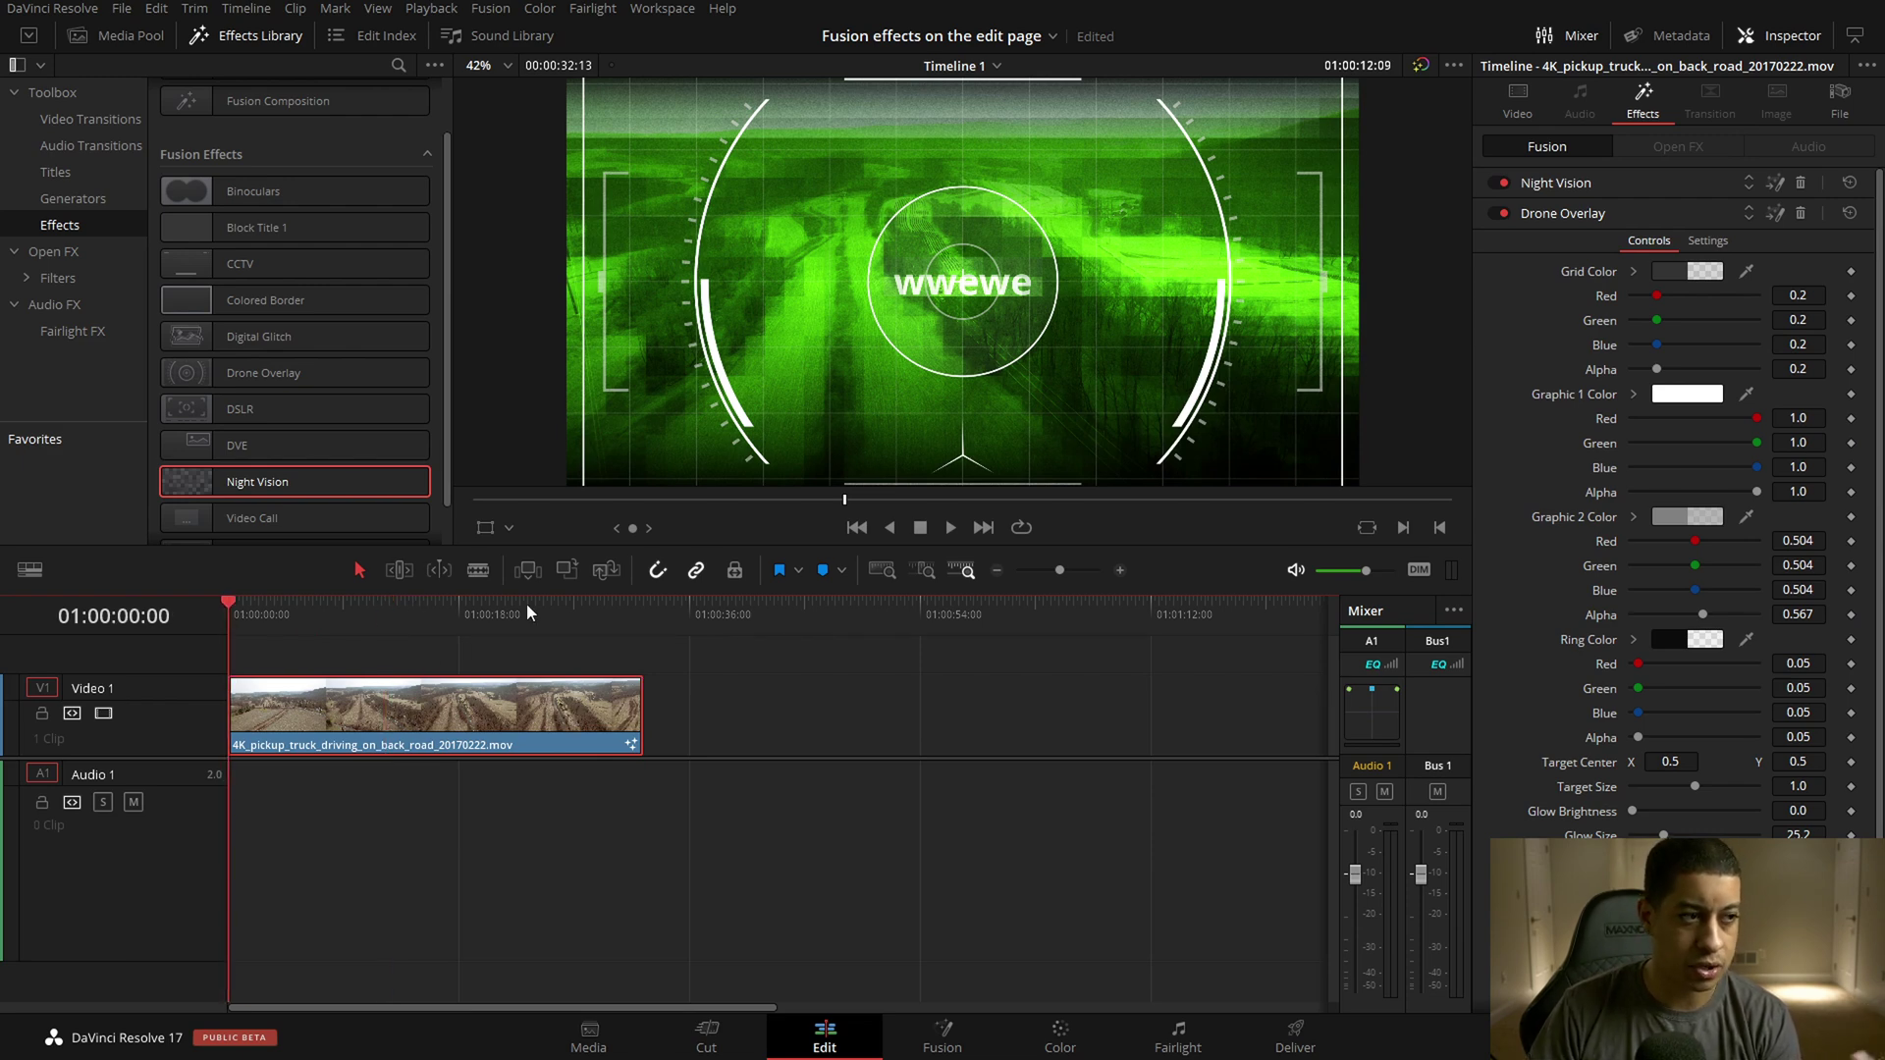
left_click(951, 527)
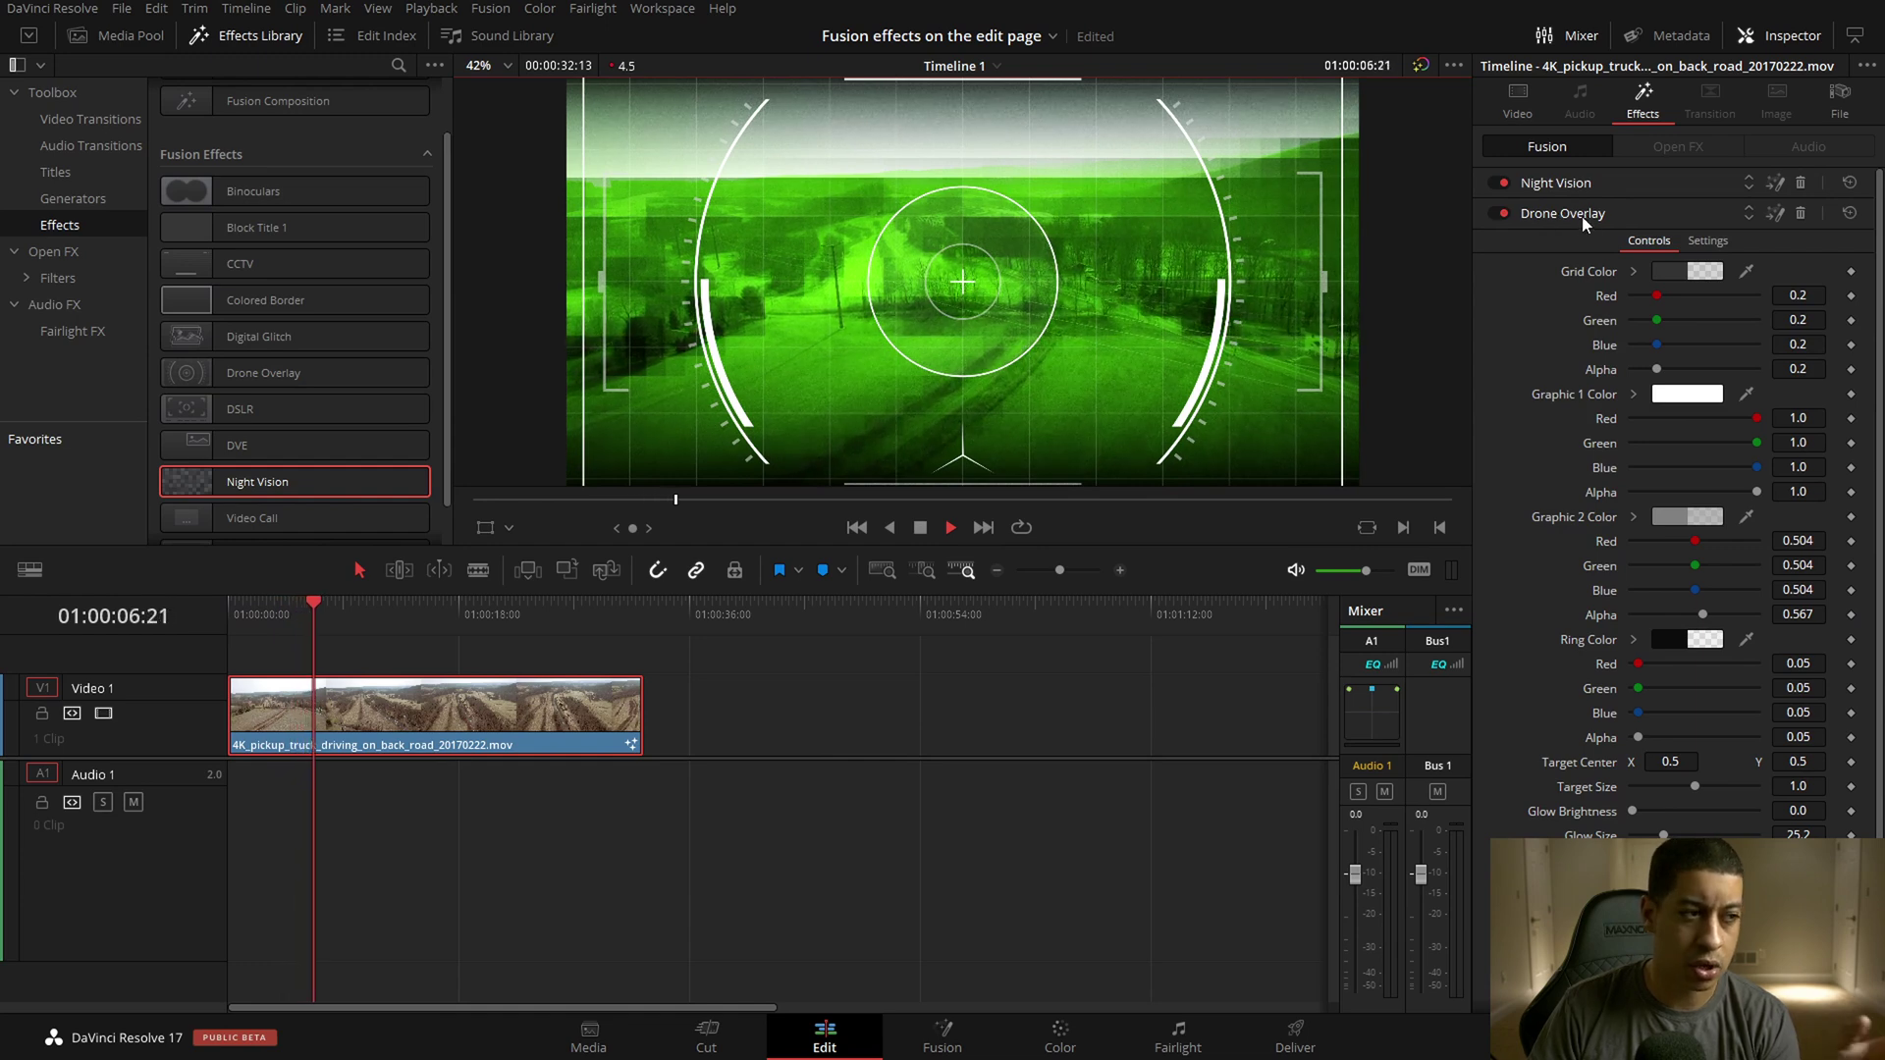
left_click(921, 528)
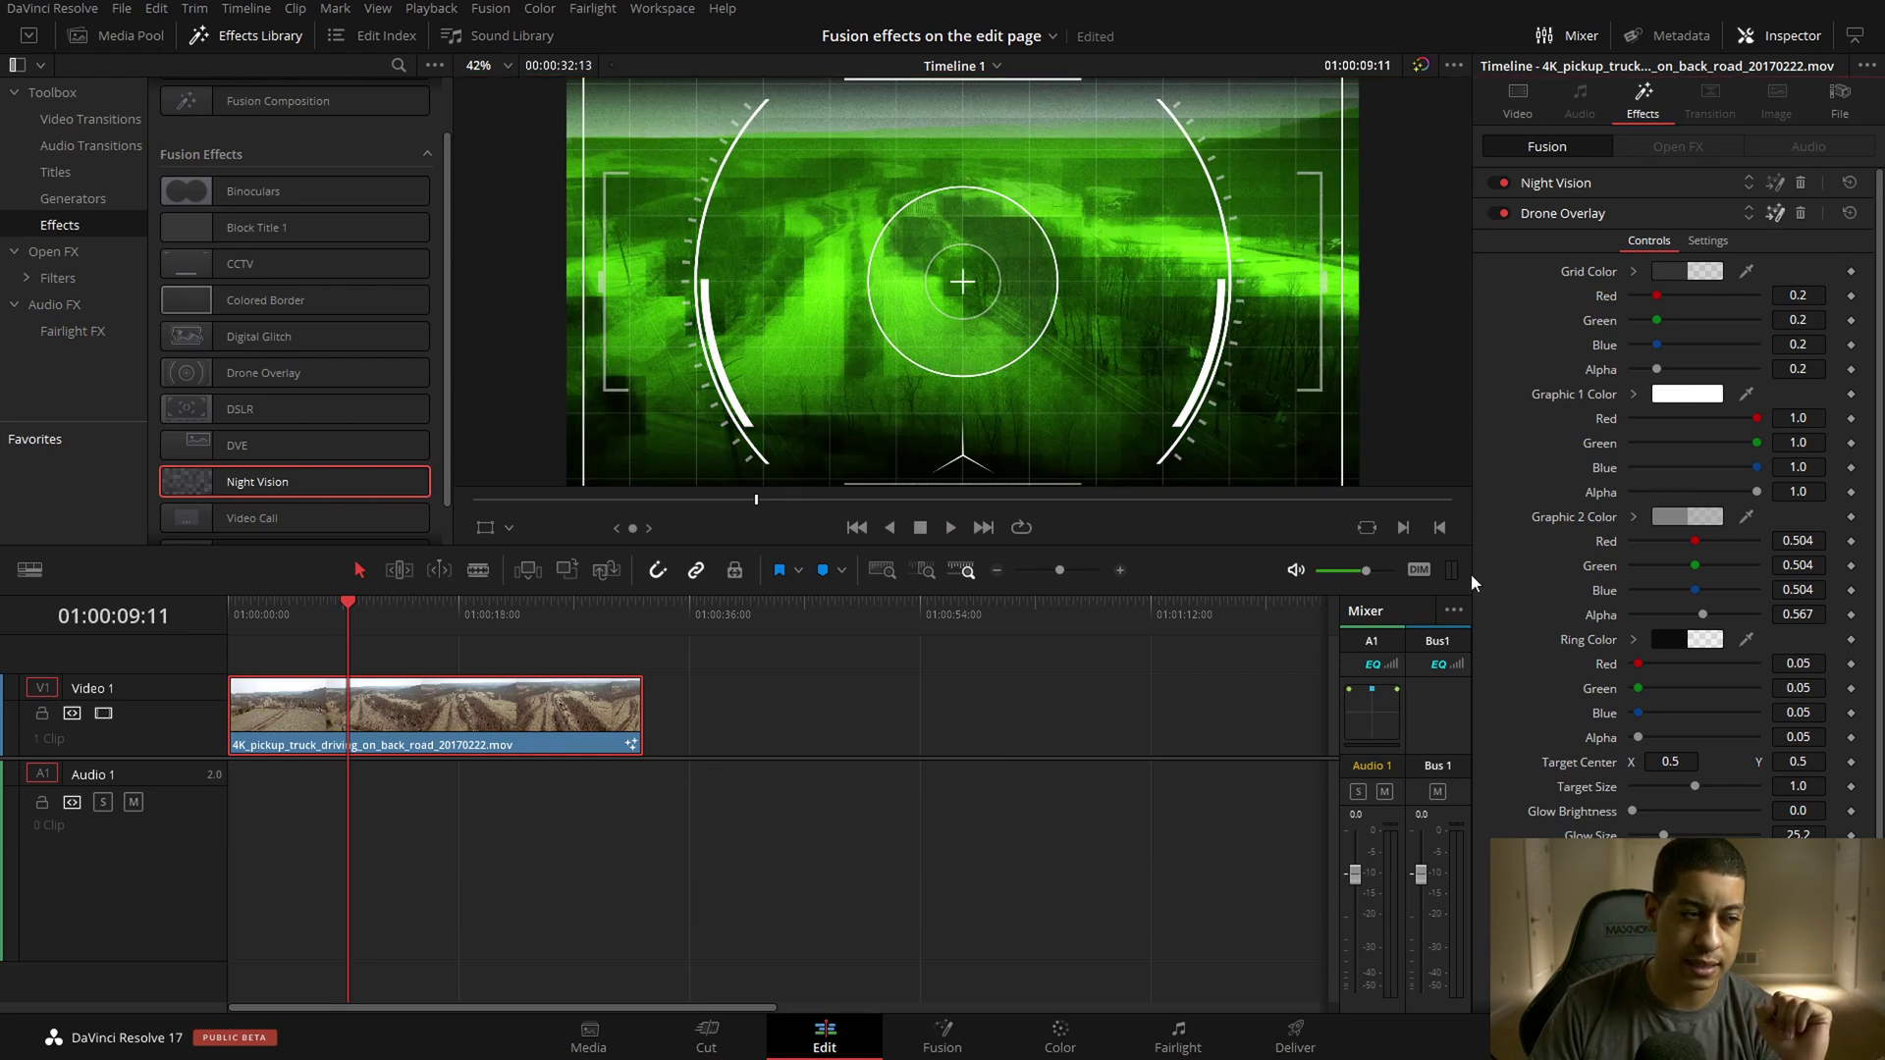
Open the Drone Overlay effect's composition in Fusion and collapse the Drone group into a single node.
key("shift+5")
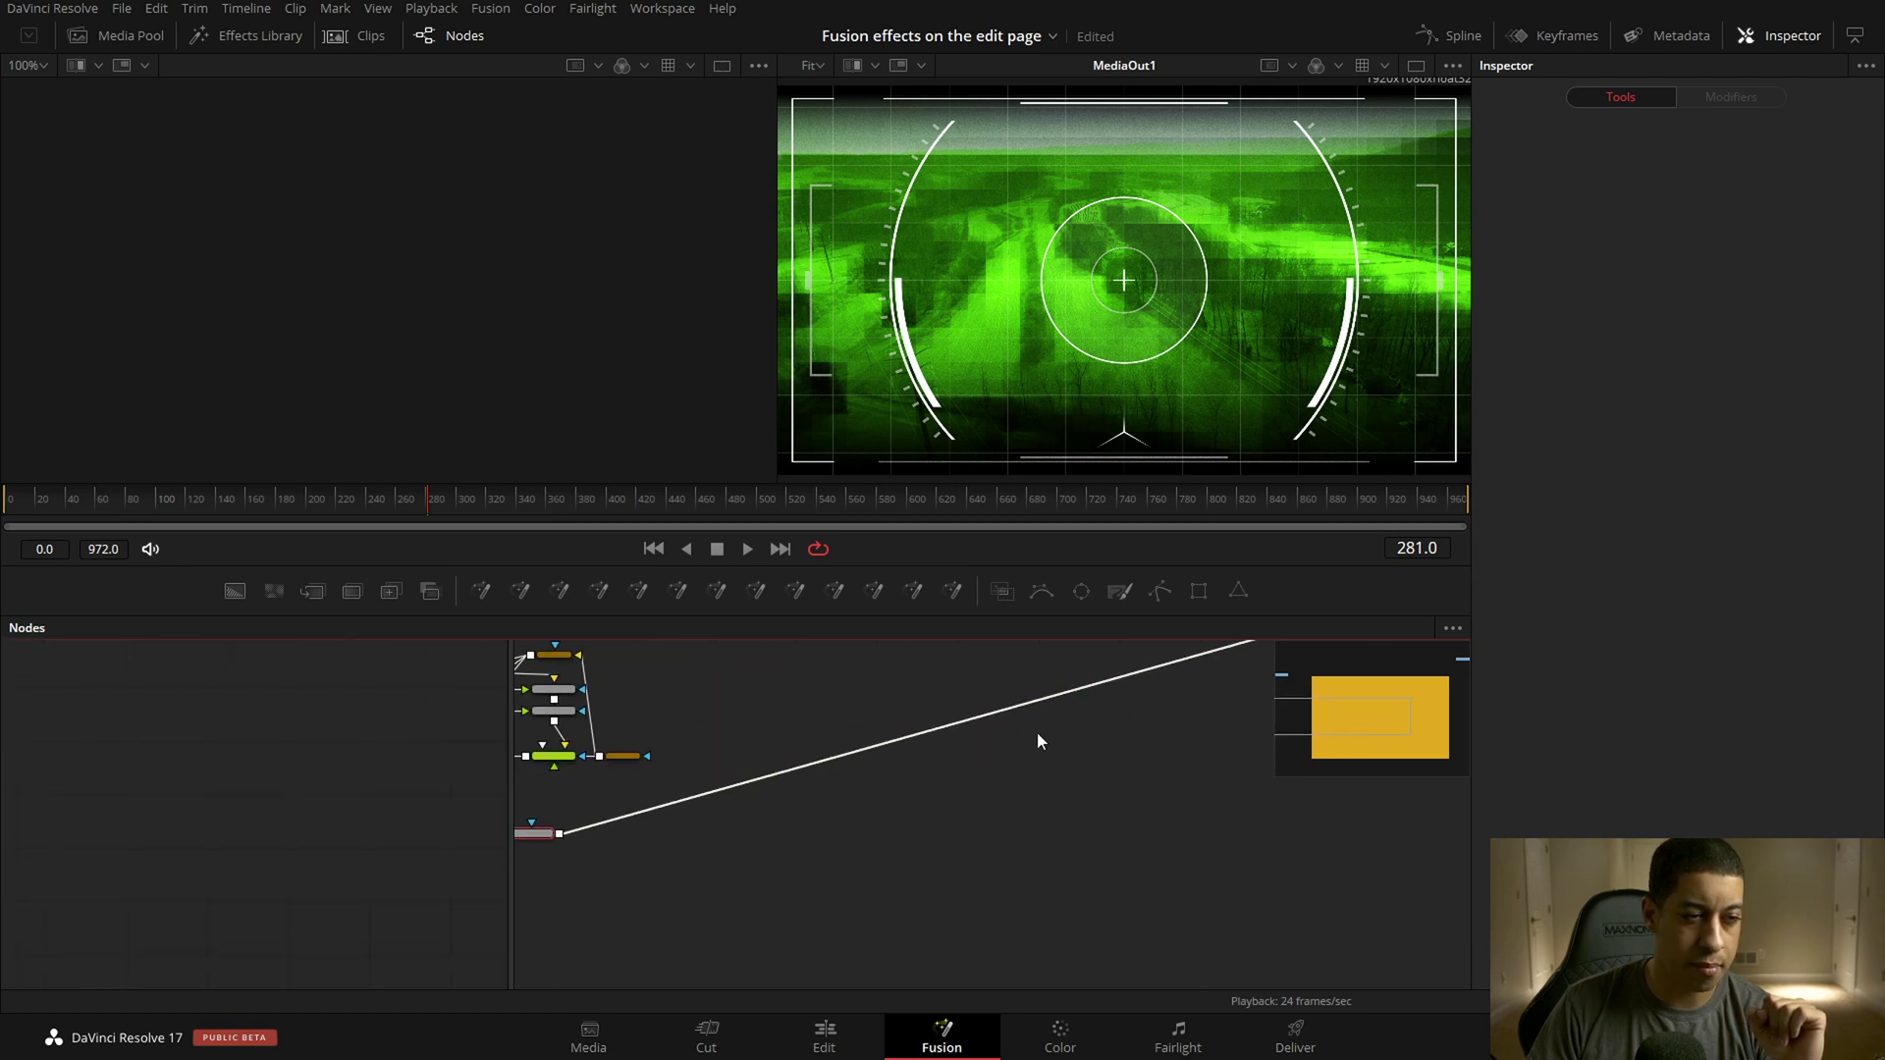
left_click_drag(1410, 638, 1045, 870)
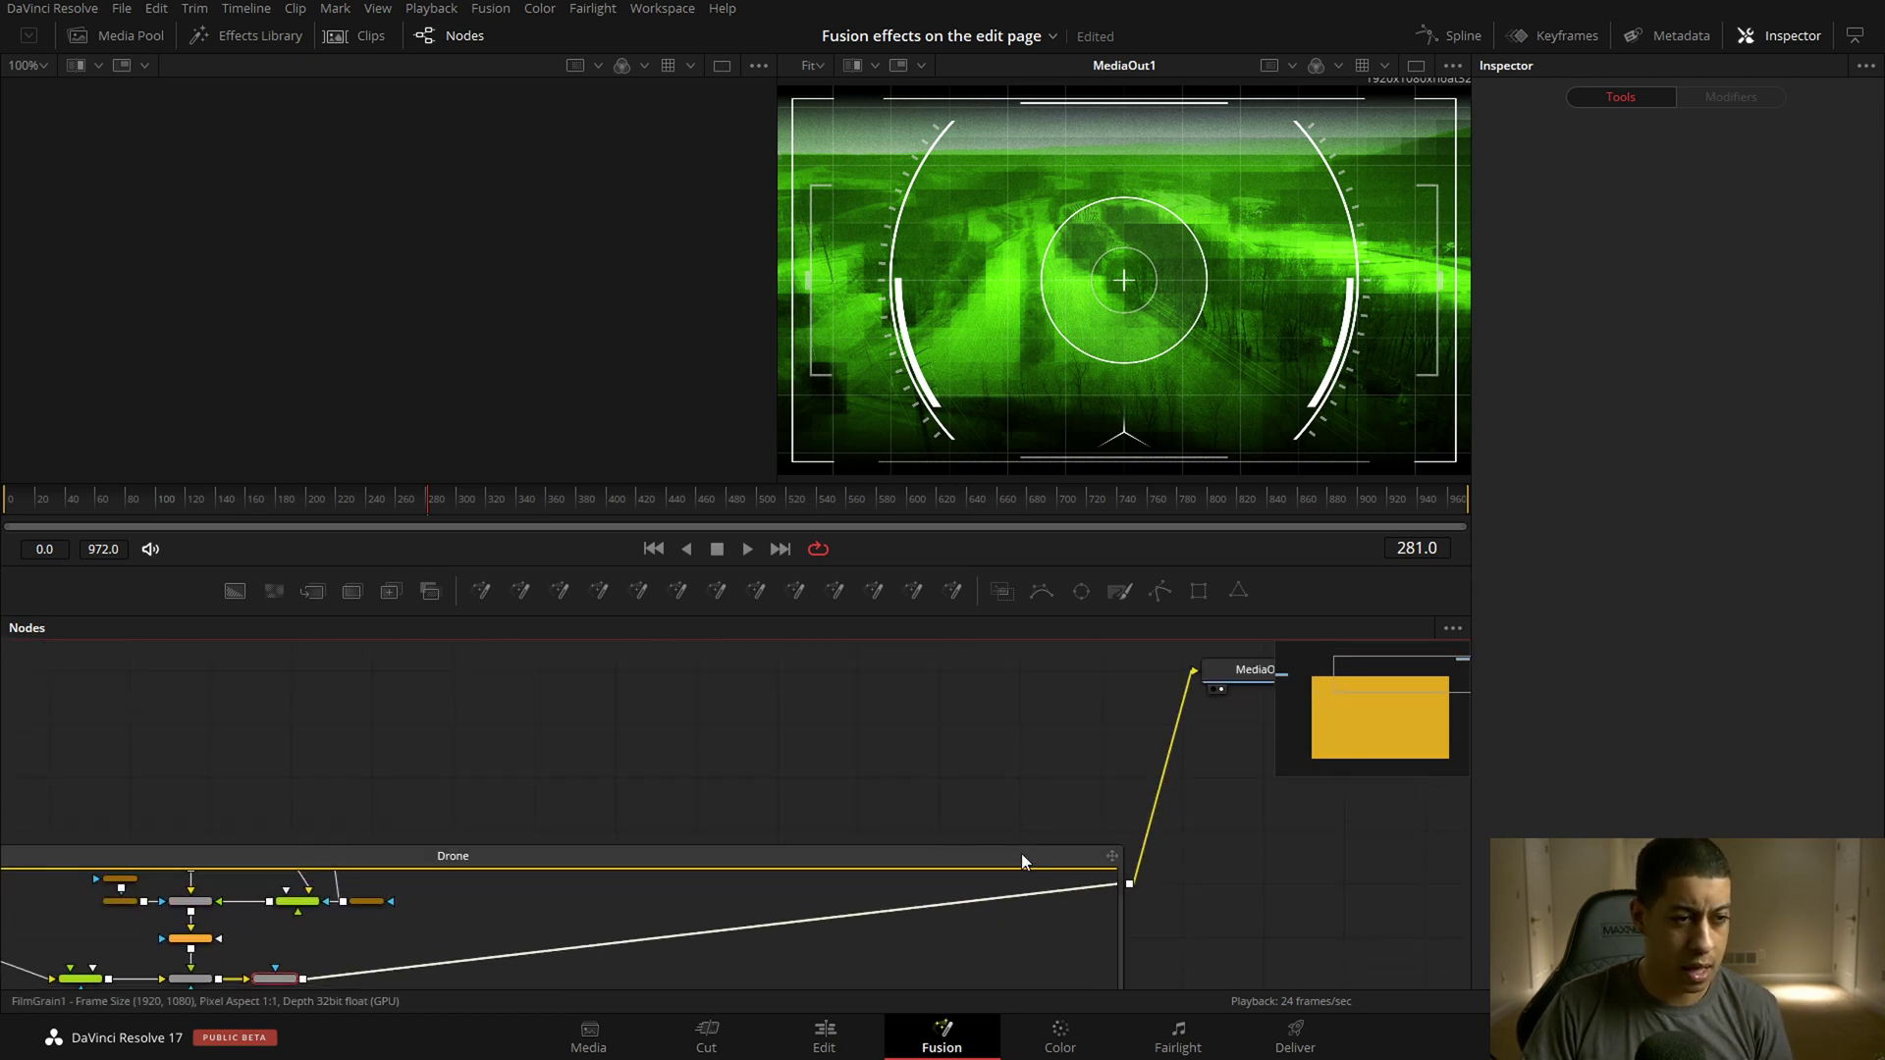
left_click(1020, 861)
right_click(1011, 679)
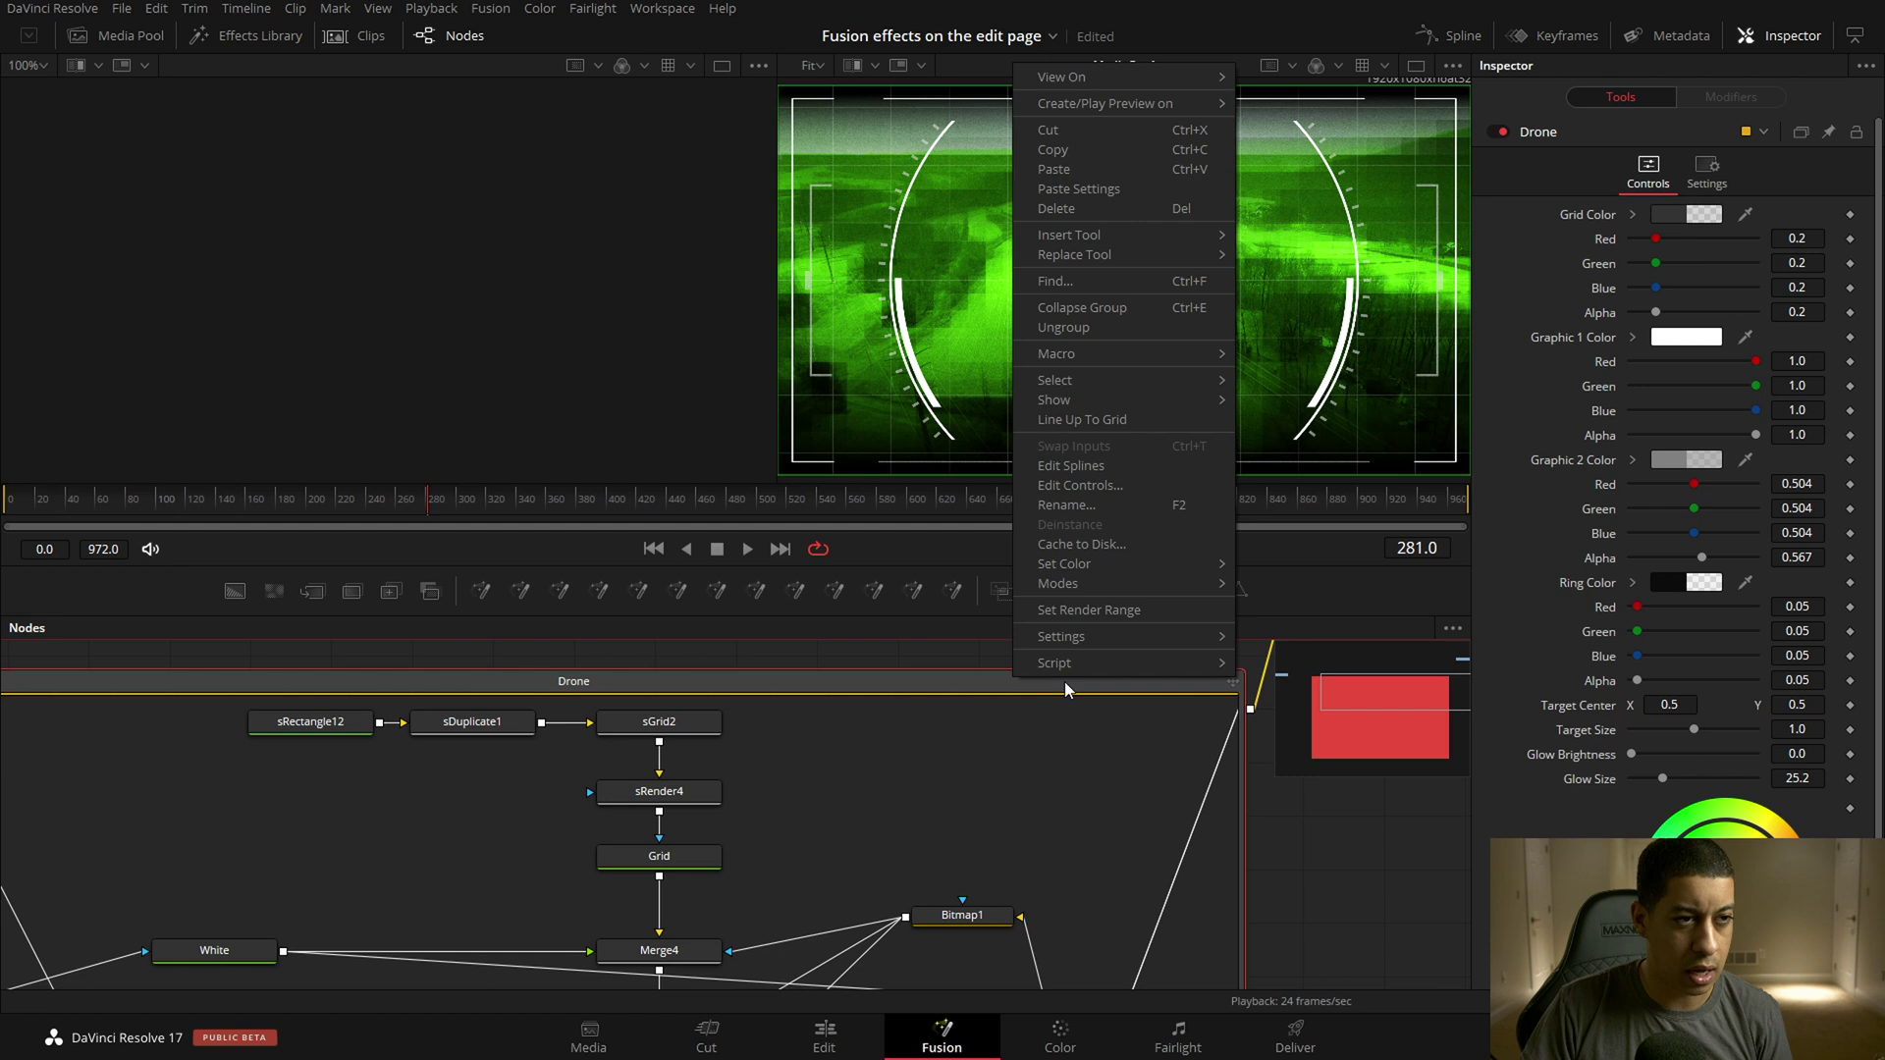
left_click(1119, 306)
Inspect the disk cache options of the Drone node, close them without caching and return to the Edit page.
right_click(581, 707)
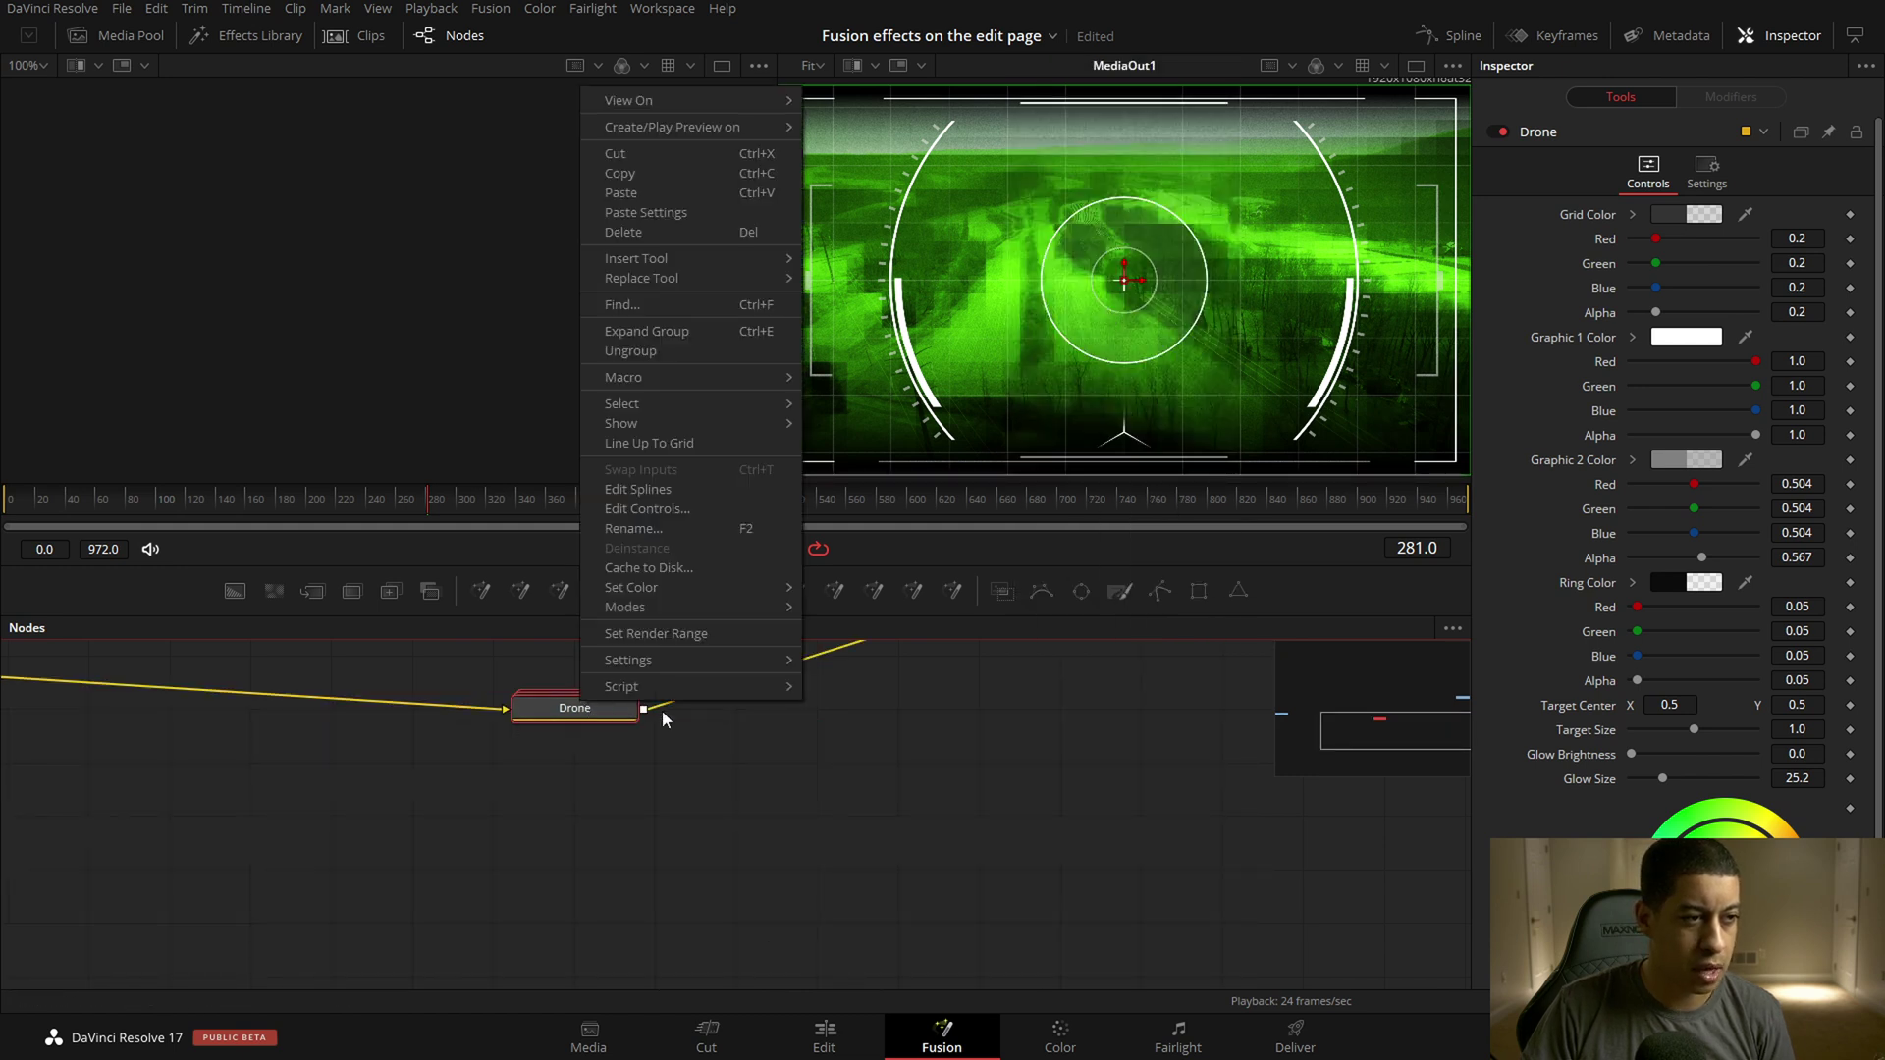
left_click(744, 568)
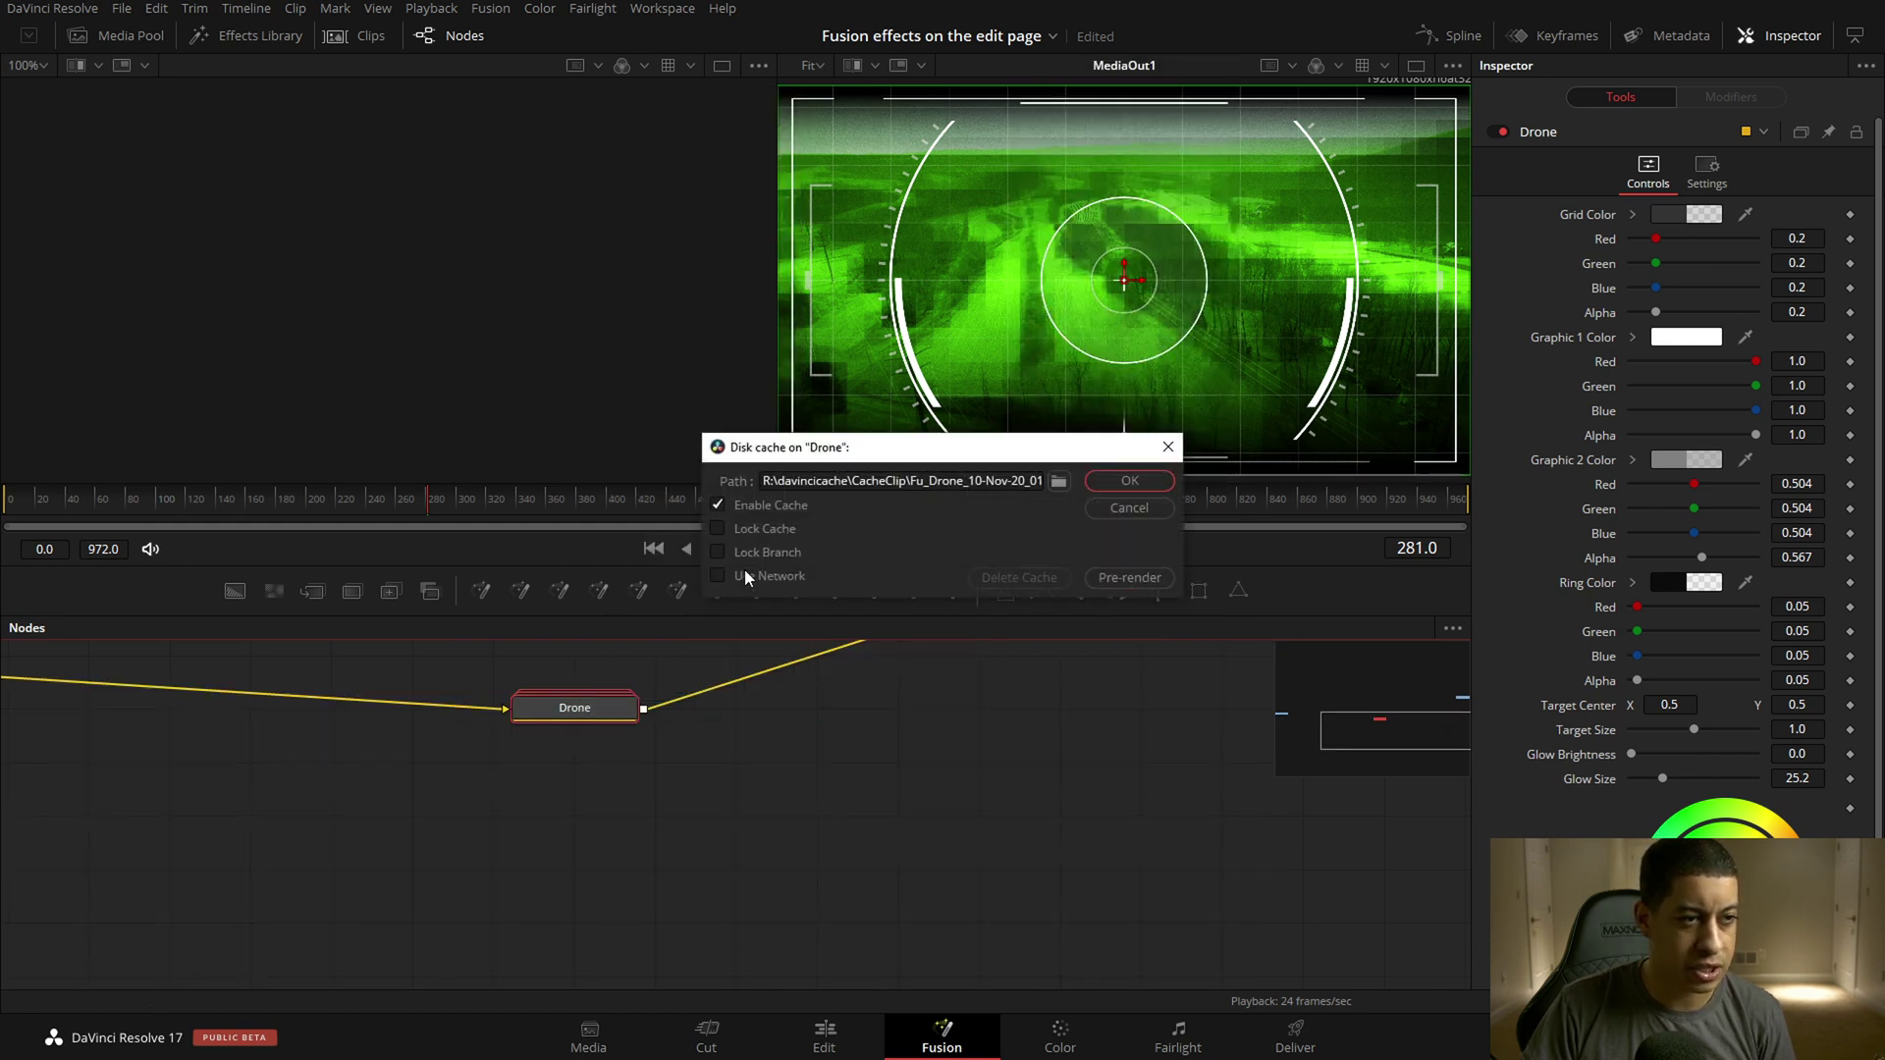
left_click(1169, 451)
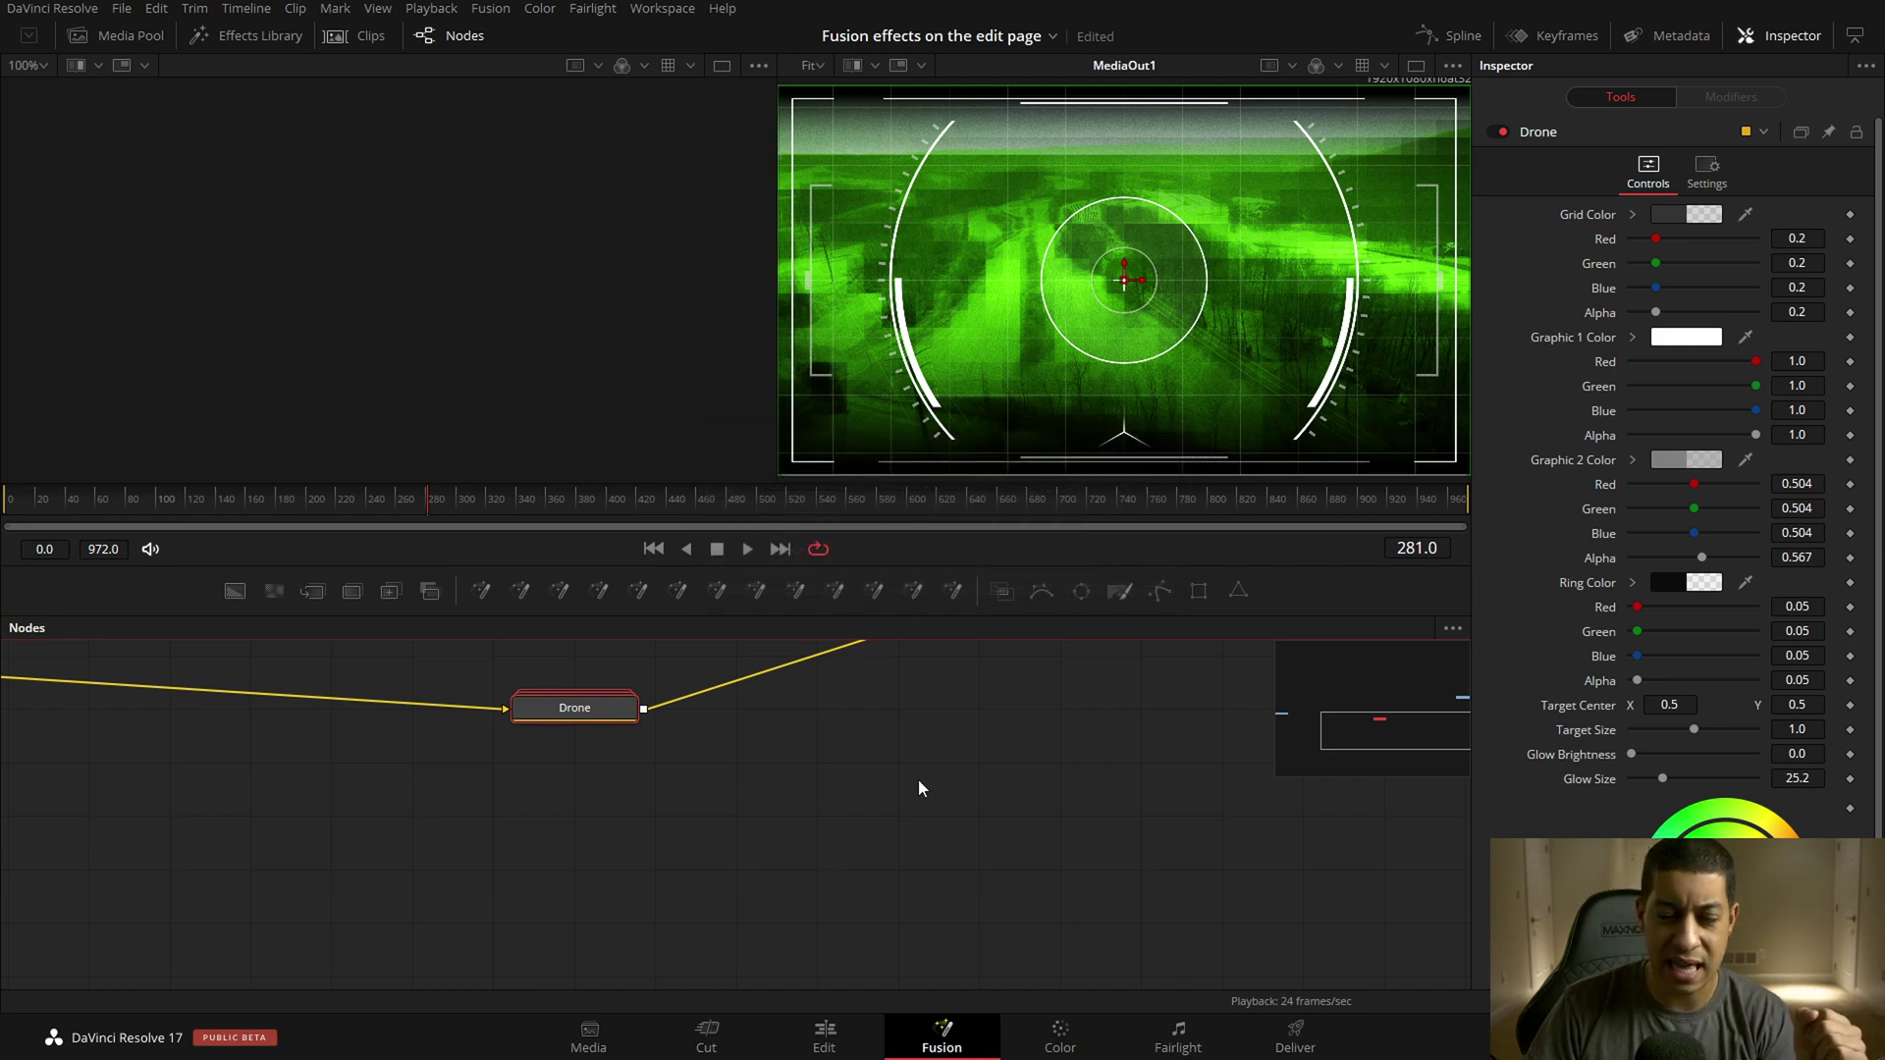
left_click(803, 1025)
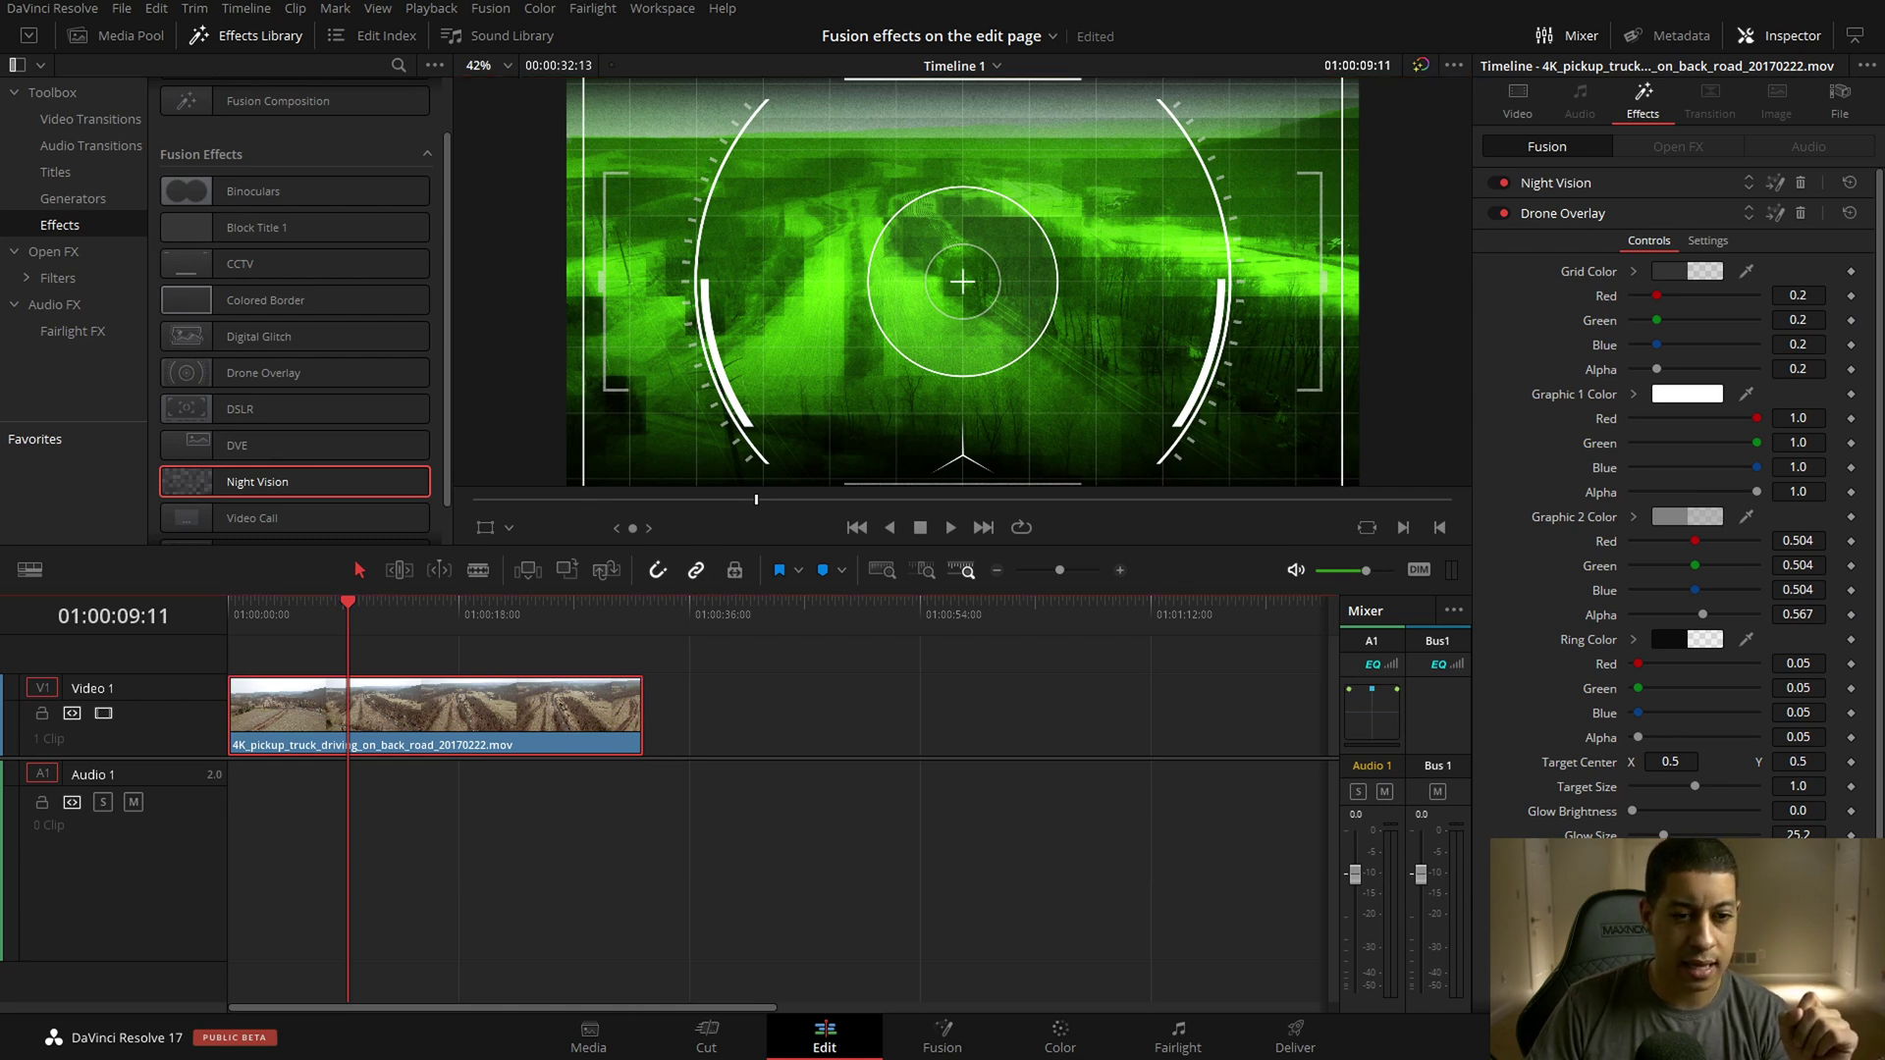
Review the render cache options in the project settings, set the render cache mode to User and return the playhead to the start.
key("shift+9")
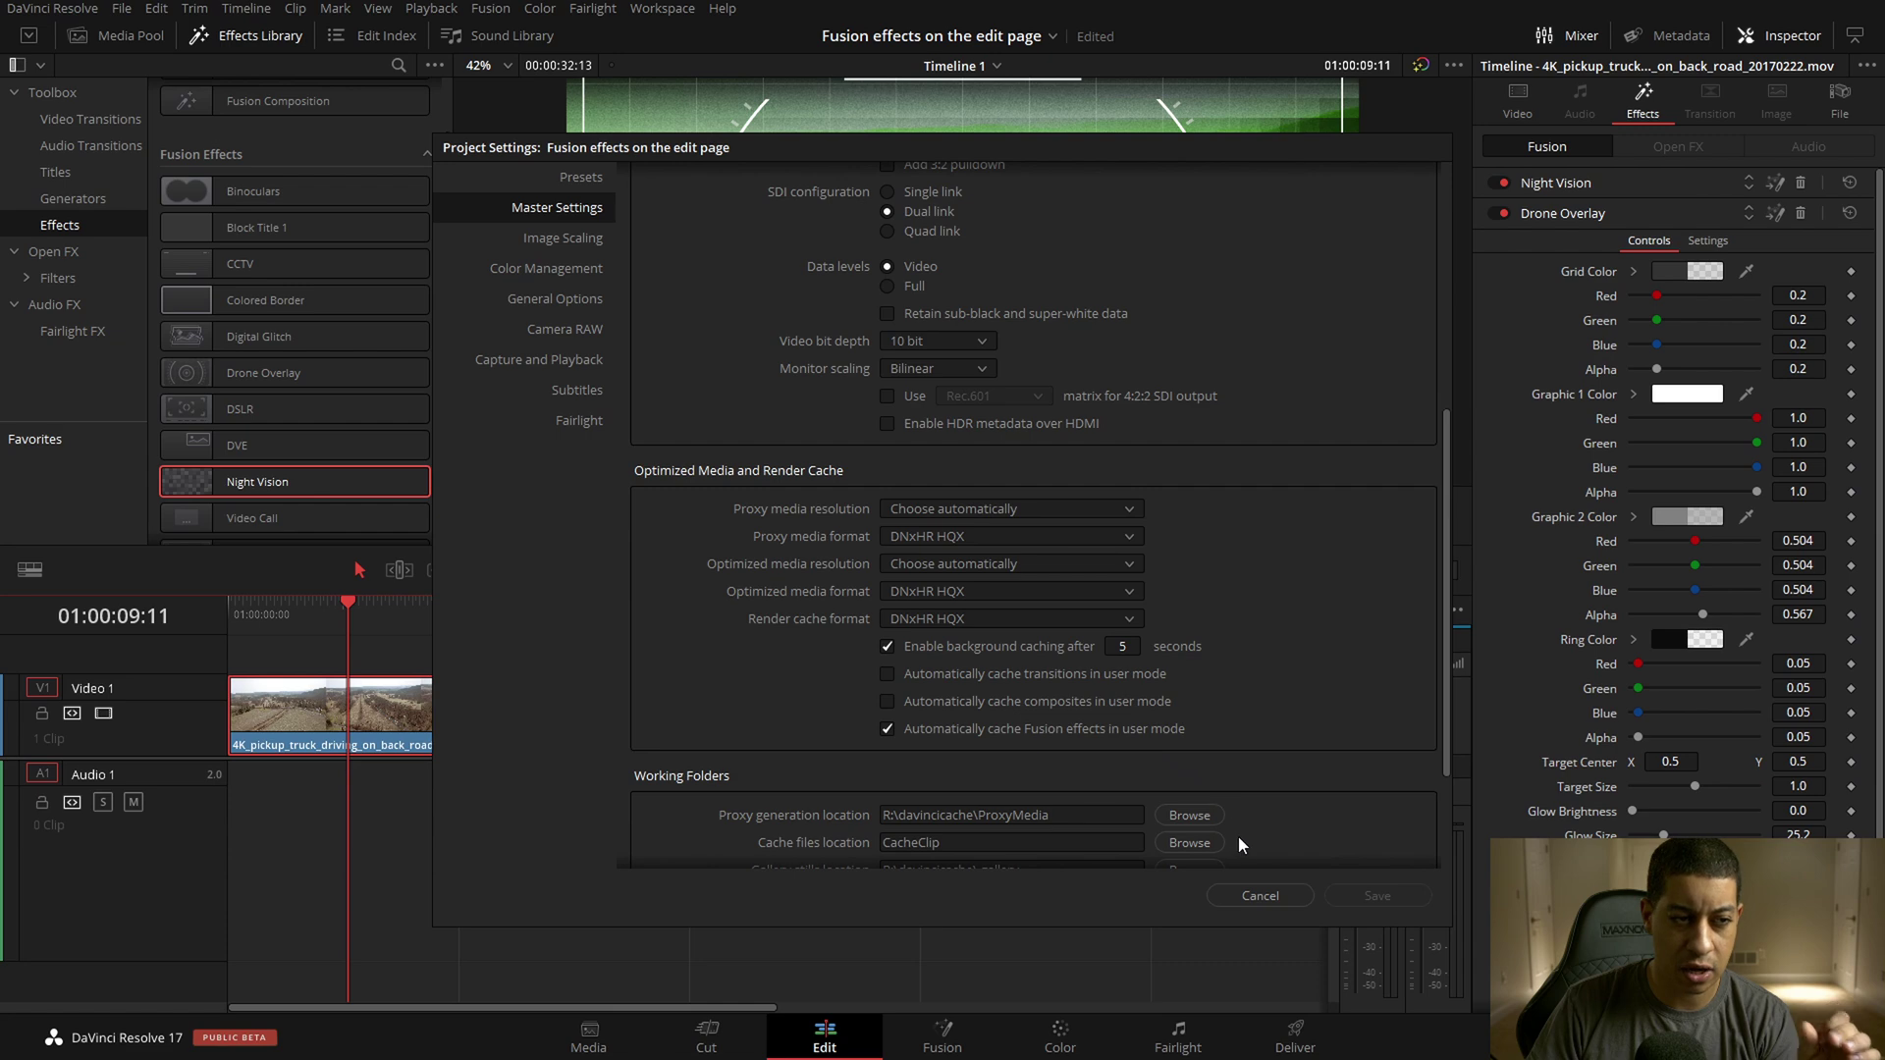
left_click(1253, 894)
left_click(488, 9)
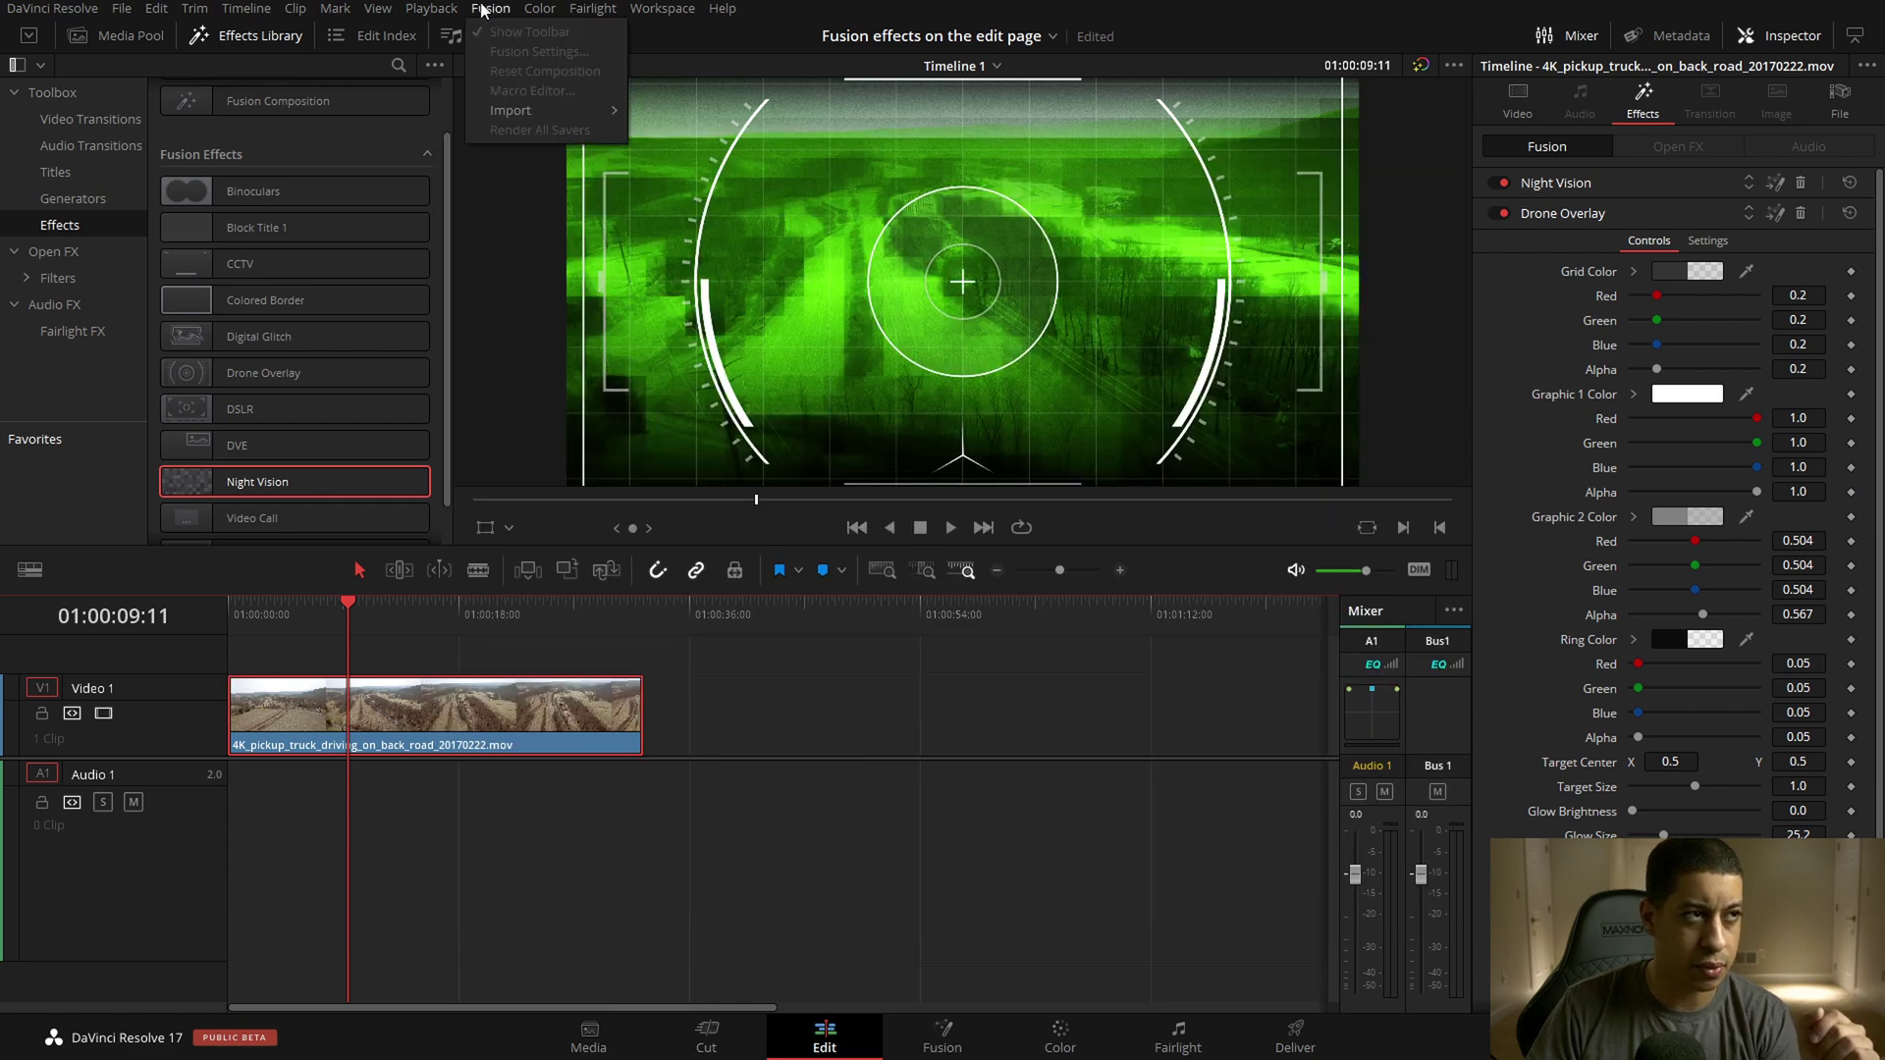
mouse_move(430, 9)
mouse_move(539, 106)
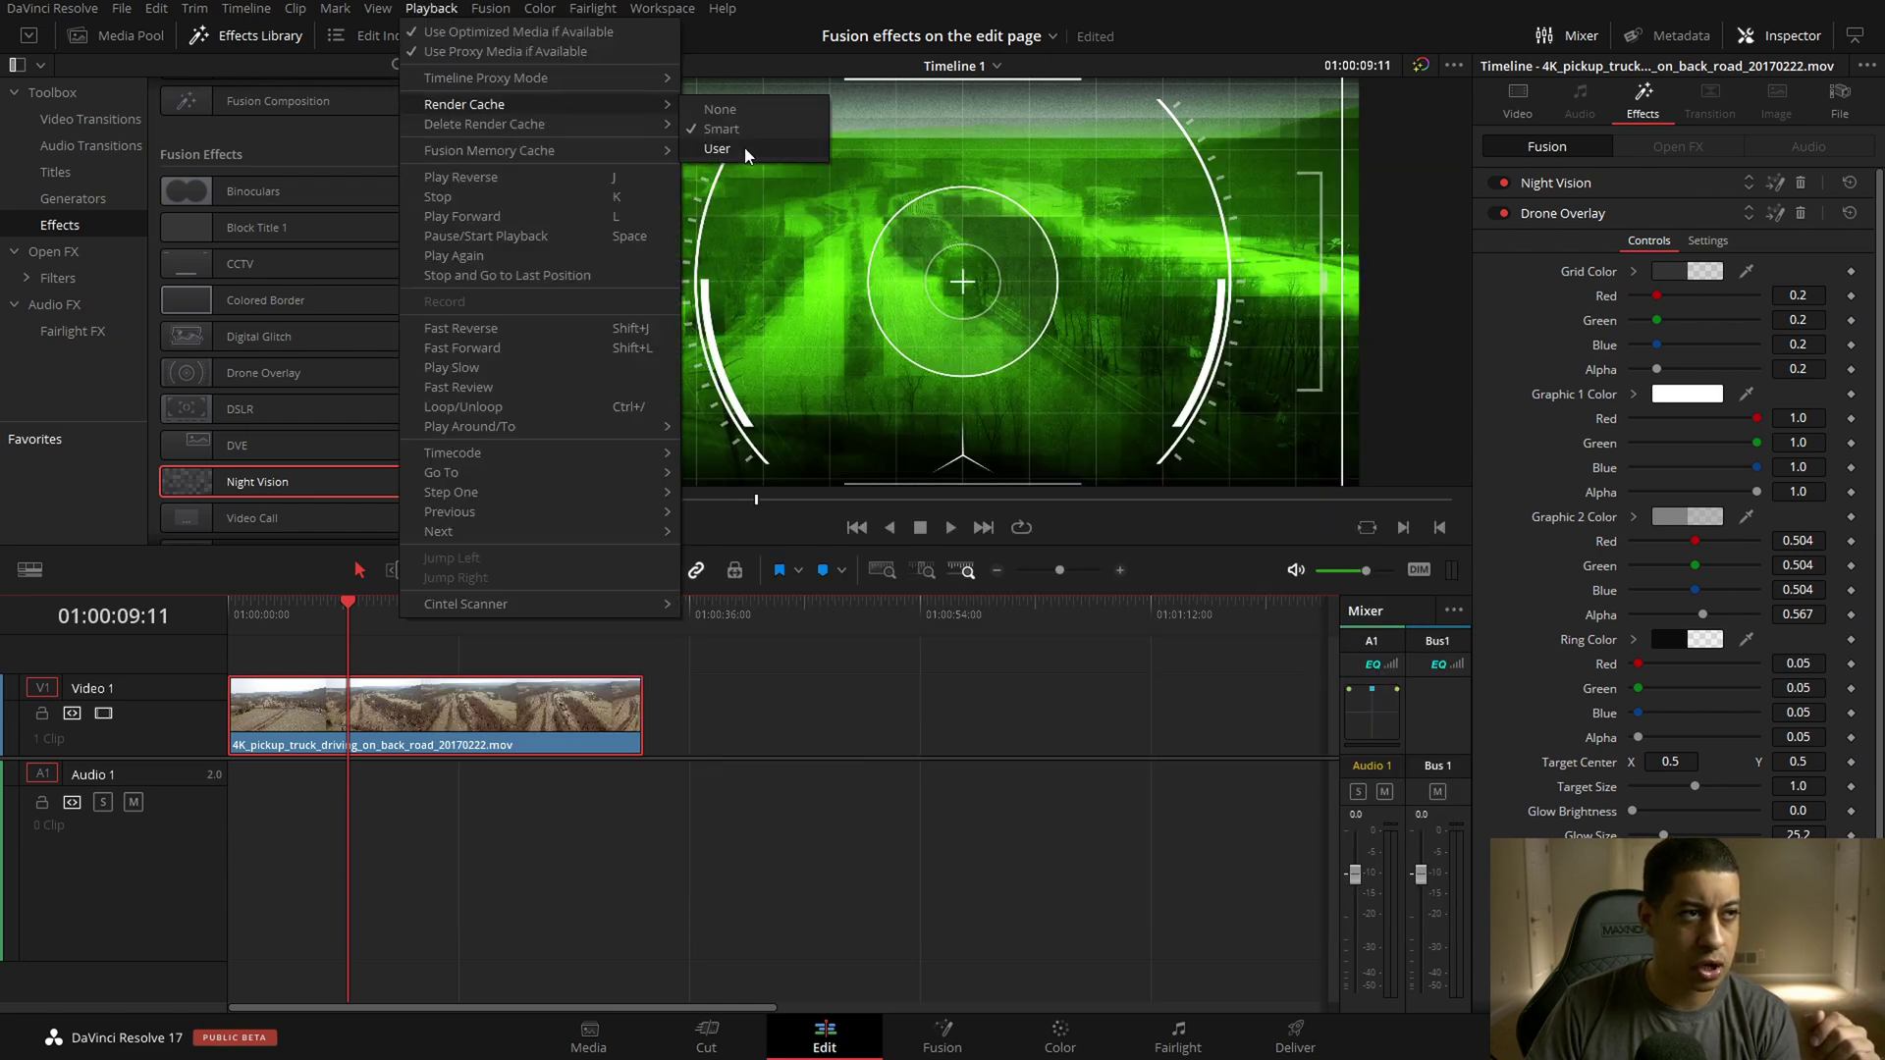
left_click(744, 148)
key("Home")
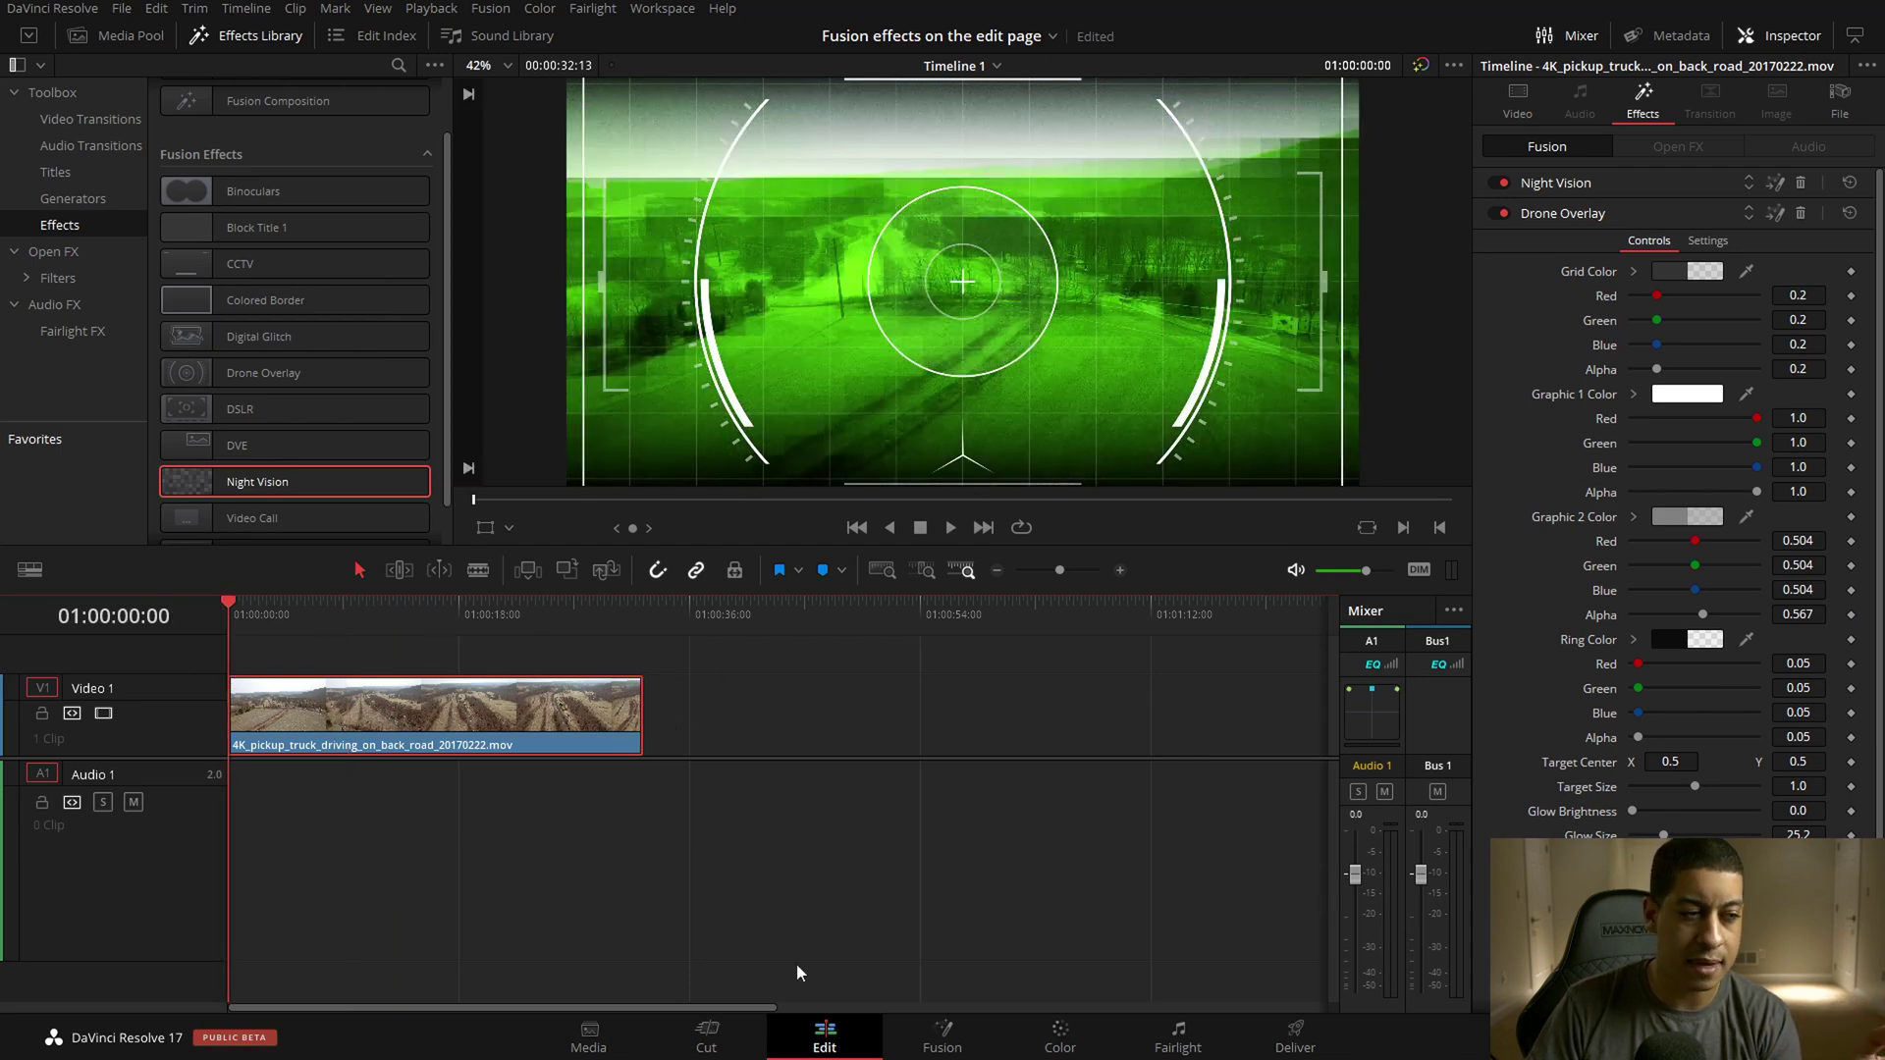
Merge an empty Text+ node after MediaIn1 in the clip's base Fusion composition and return to the Edit page.
left_click(942, 1037)
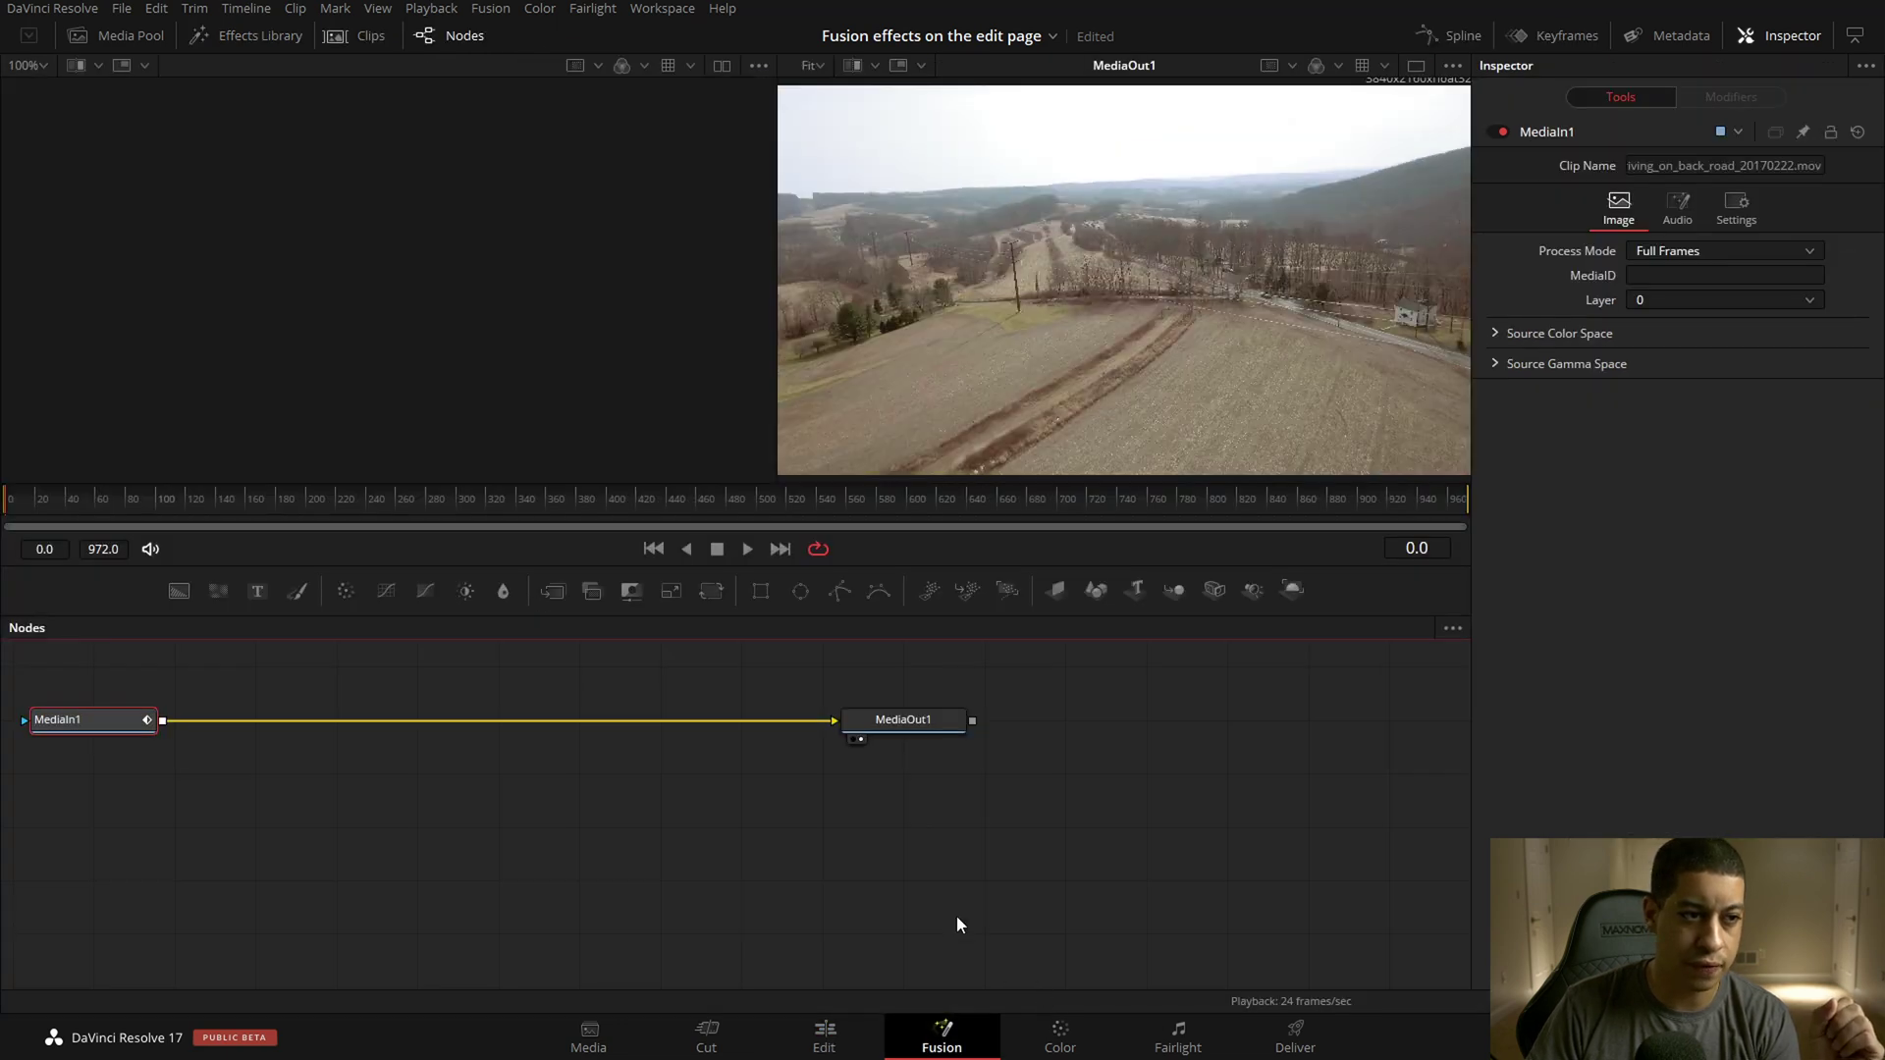
left_click_drag(257, 590, 402, 758)
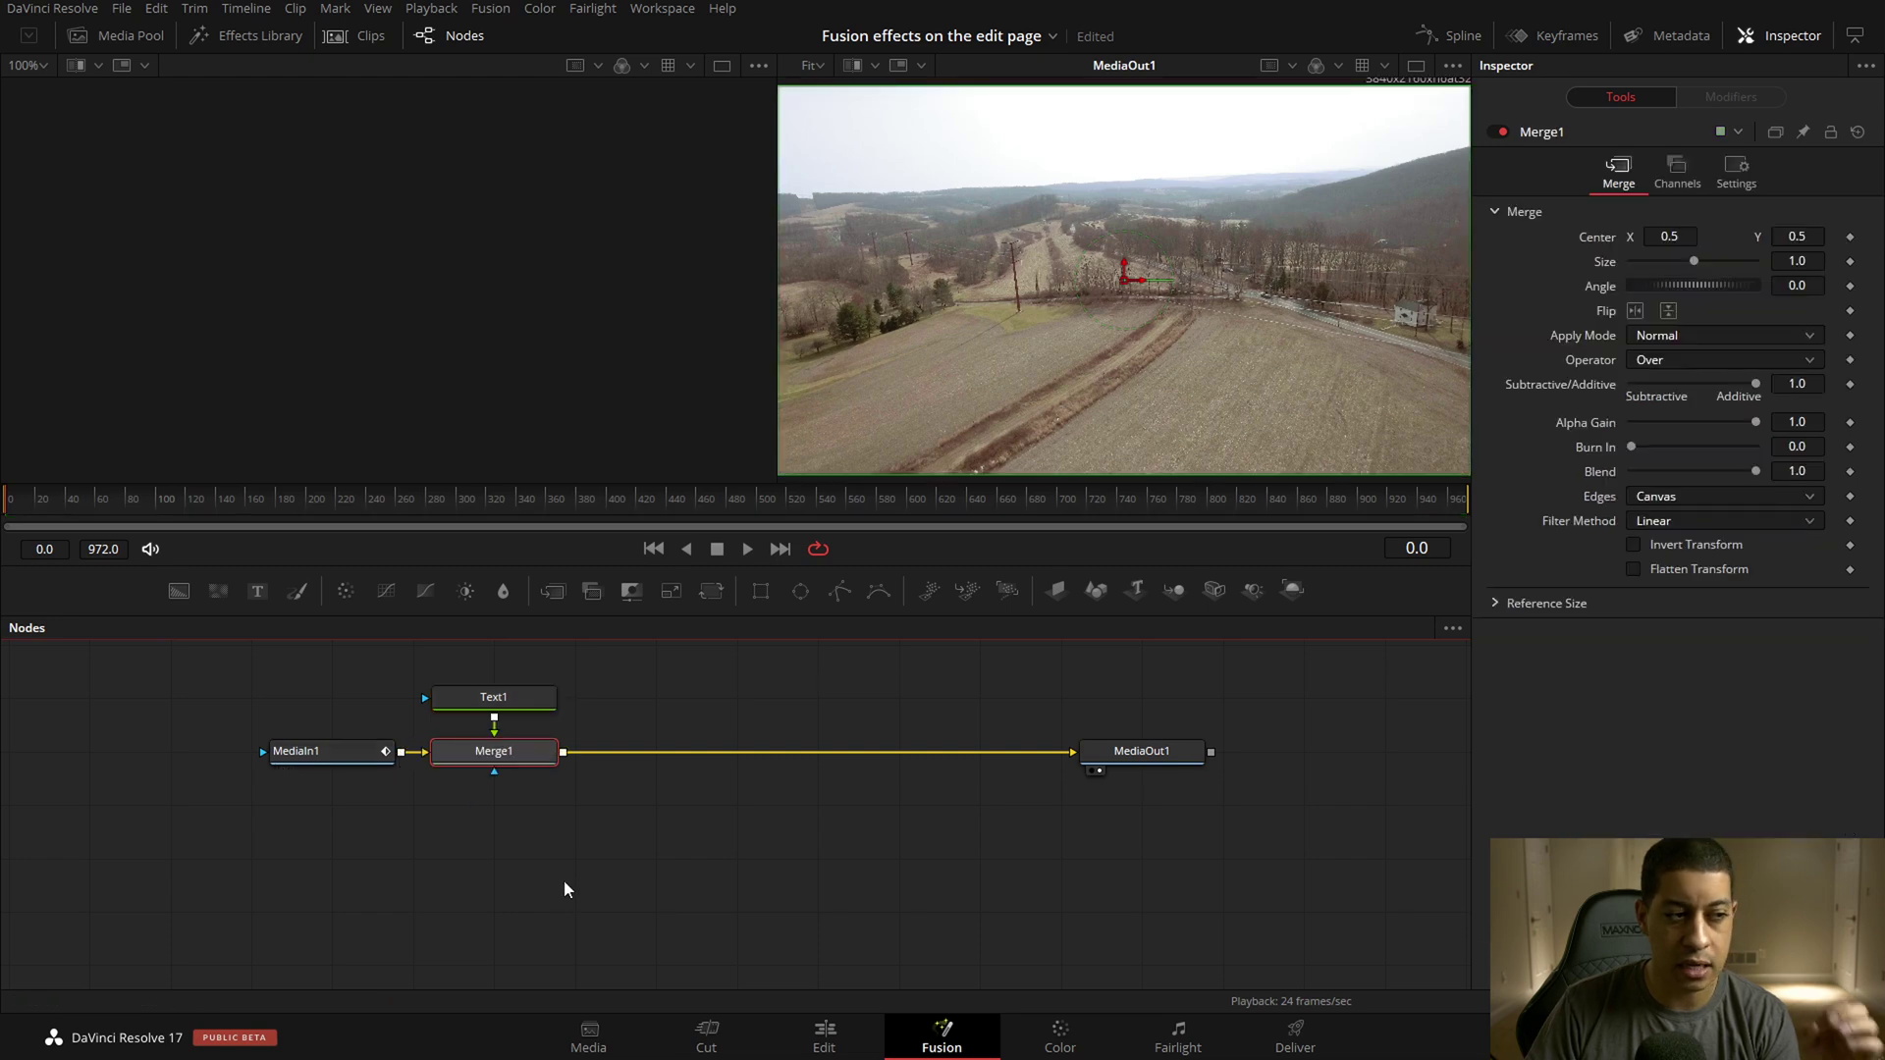
left_click(824, 1038)
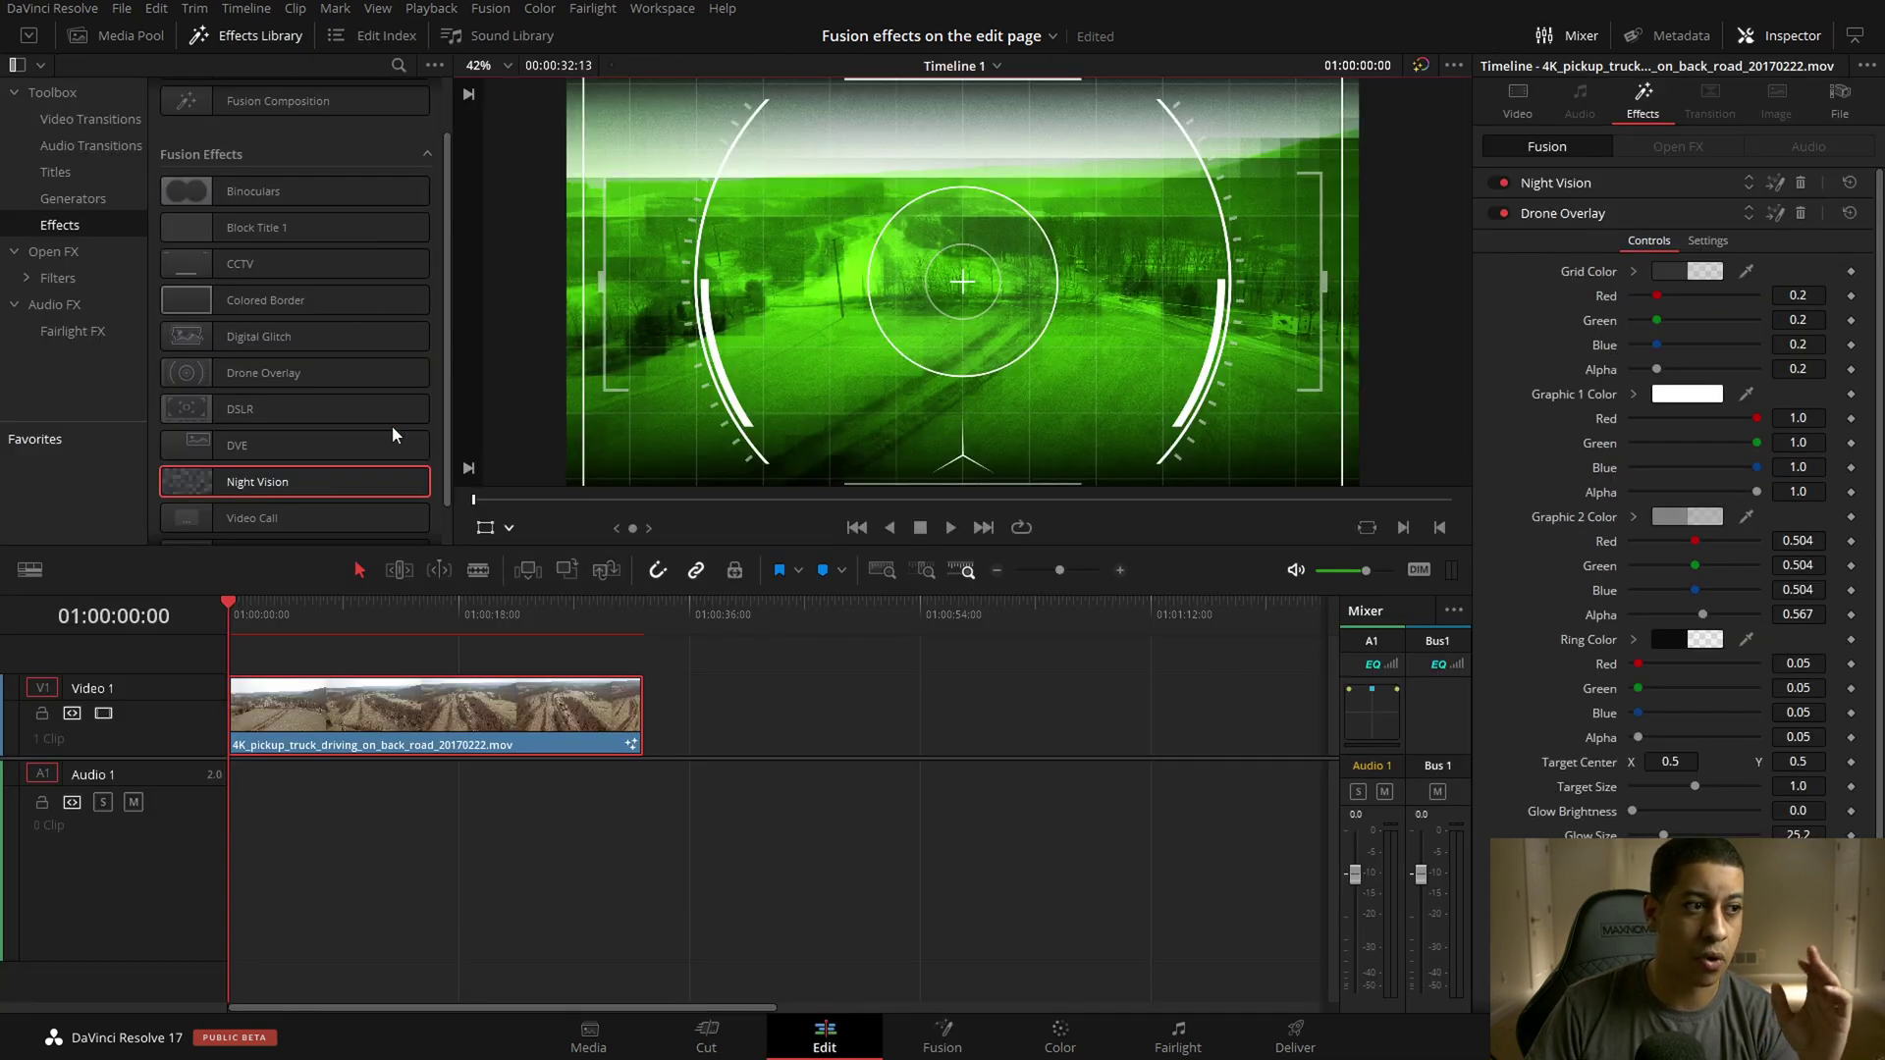
Look over the render cache options for playback, close them and reselect the clip on Video 1.
left_click(431, 8)
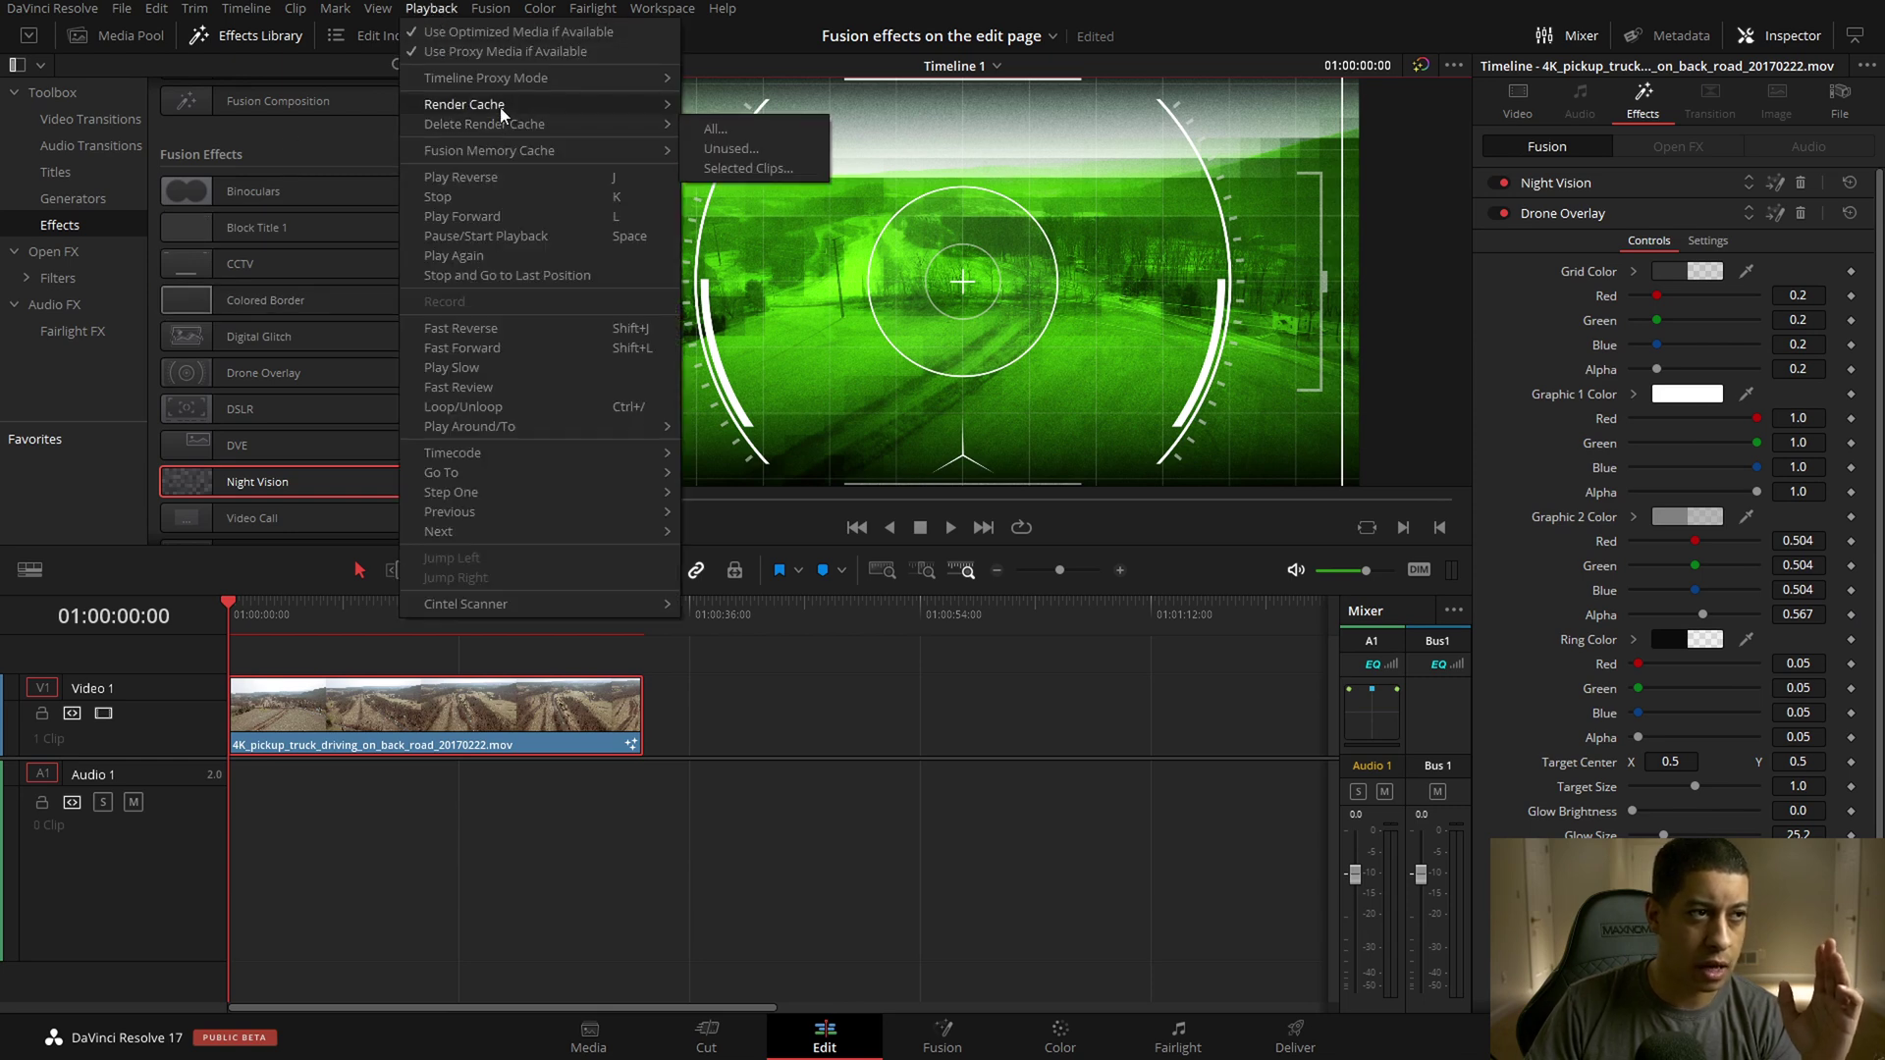
left_click(727, 652)
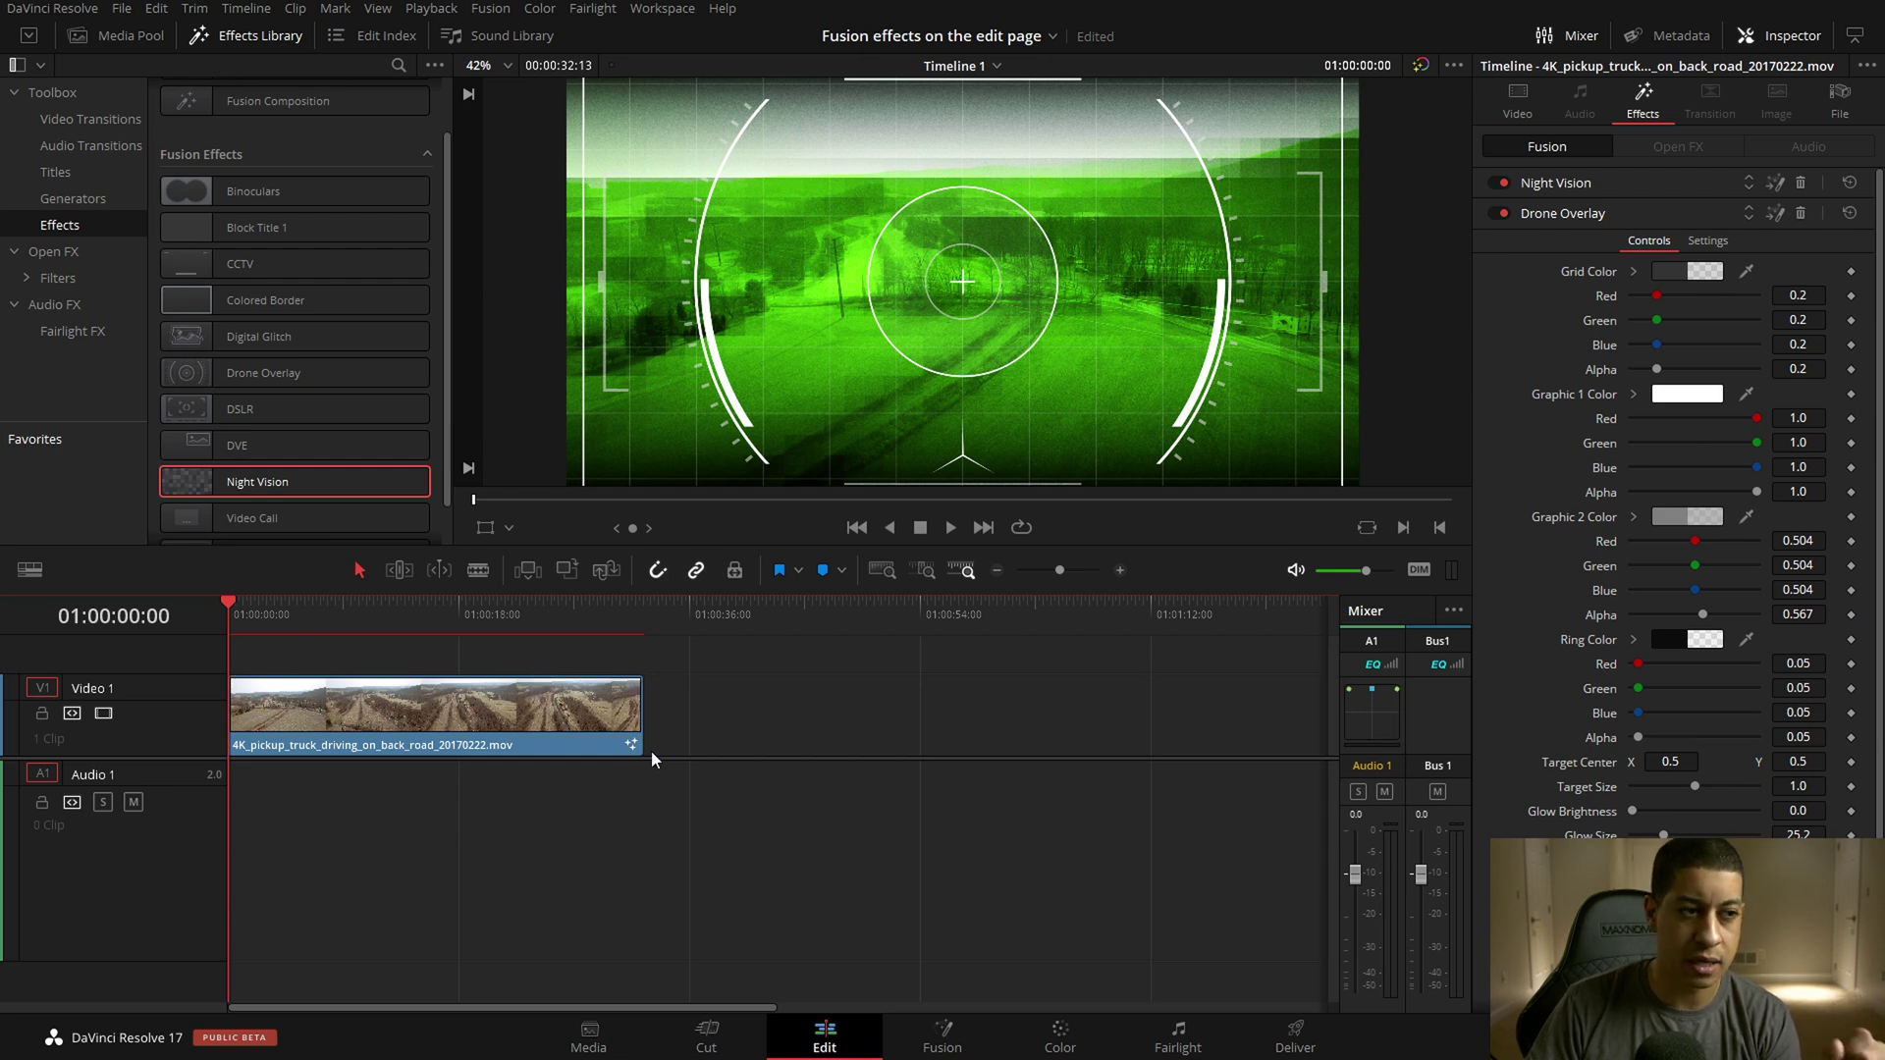
left_click(566, 718)
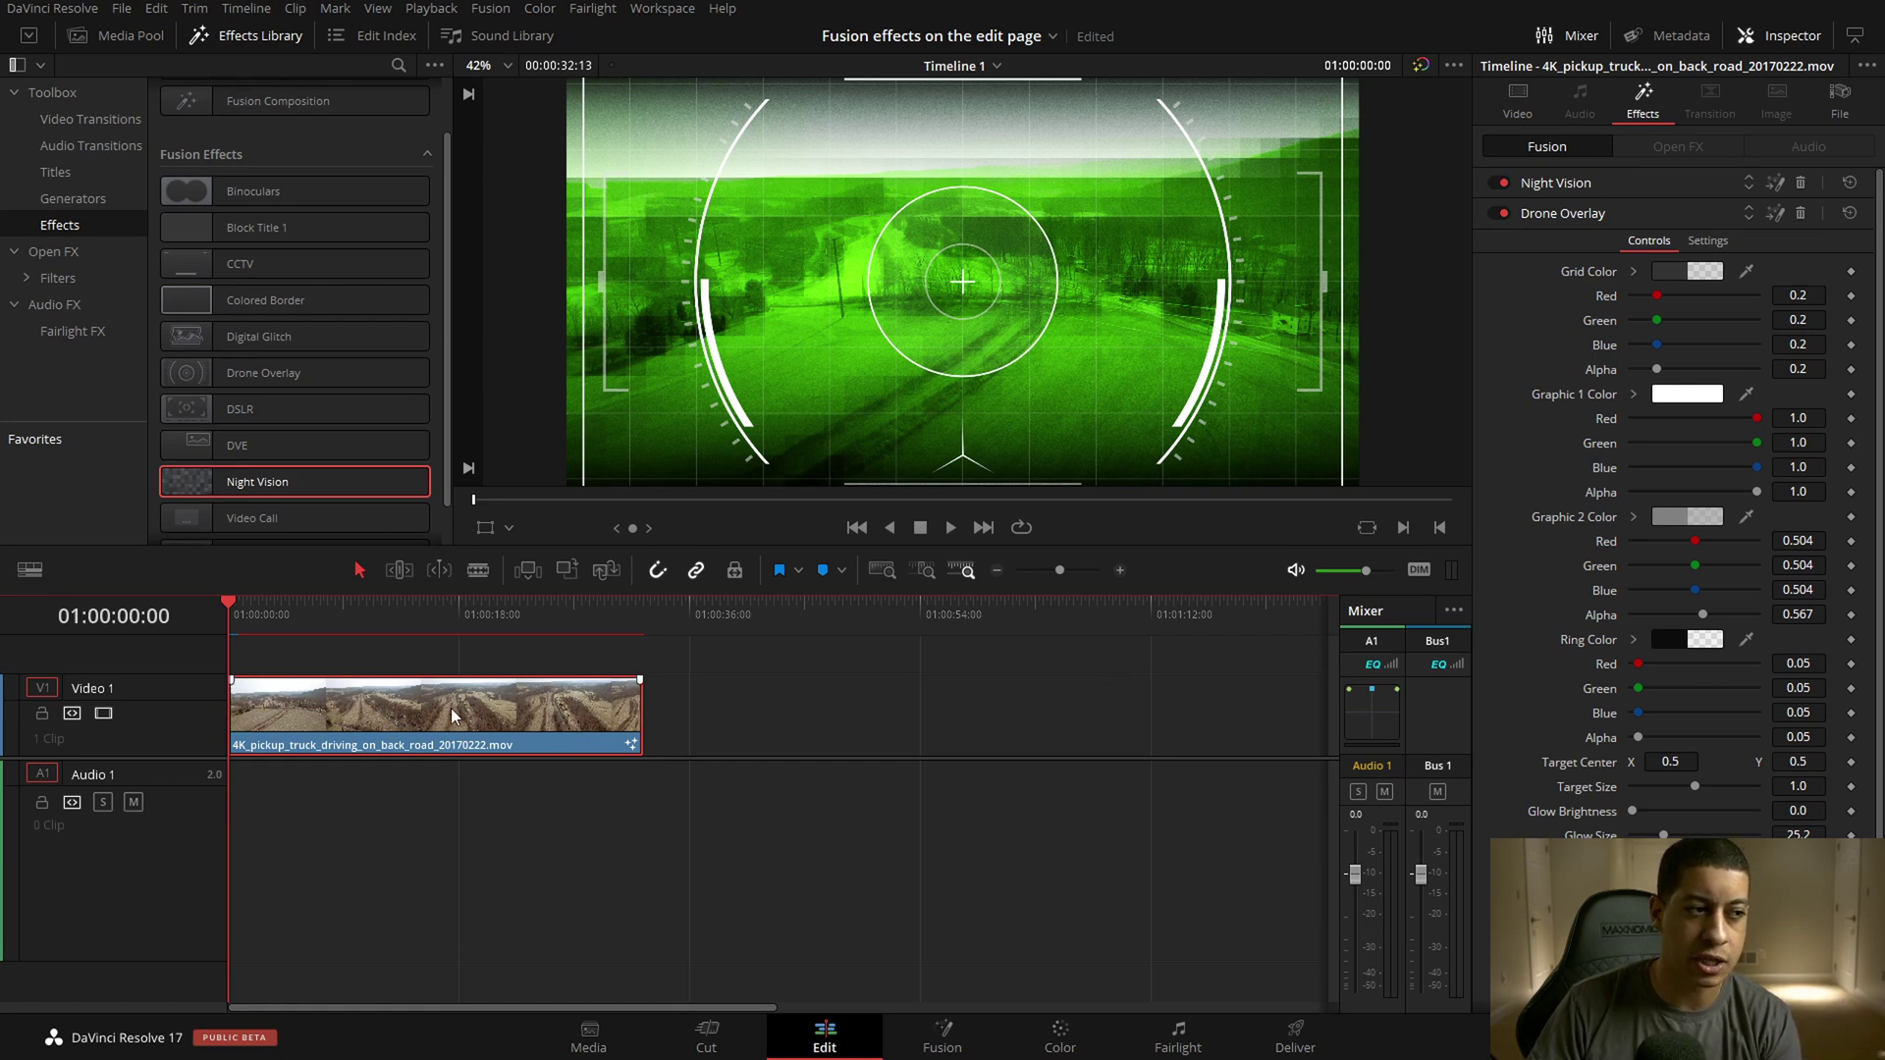
Review the clip's base composition on the Fusion page, return to the Edit page and remove the clip's Night Vision and Drone Overlay effects.
left_click(942, 1036)
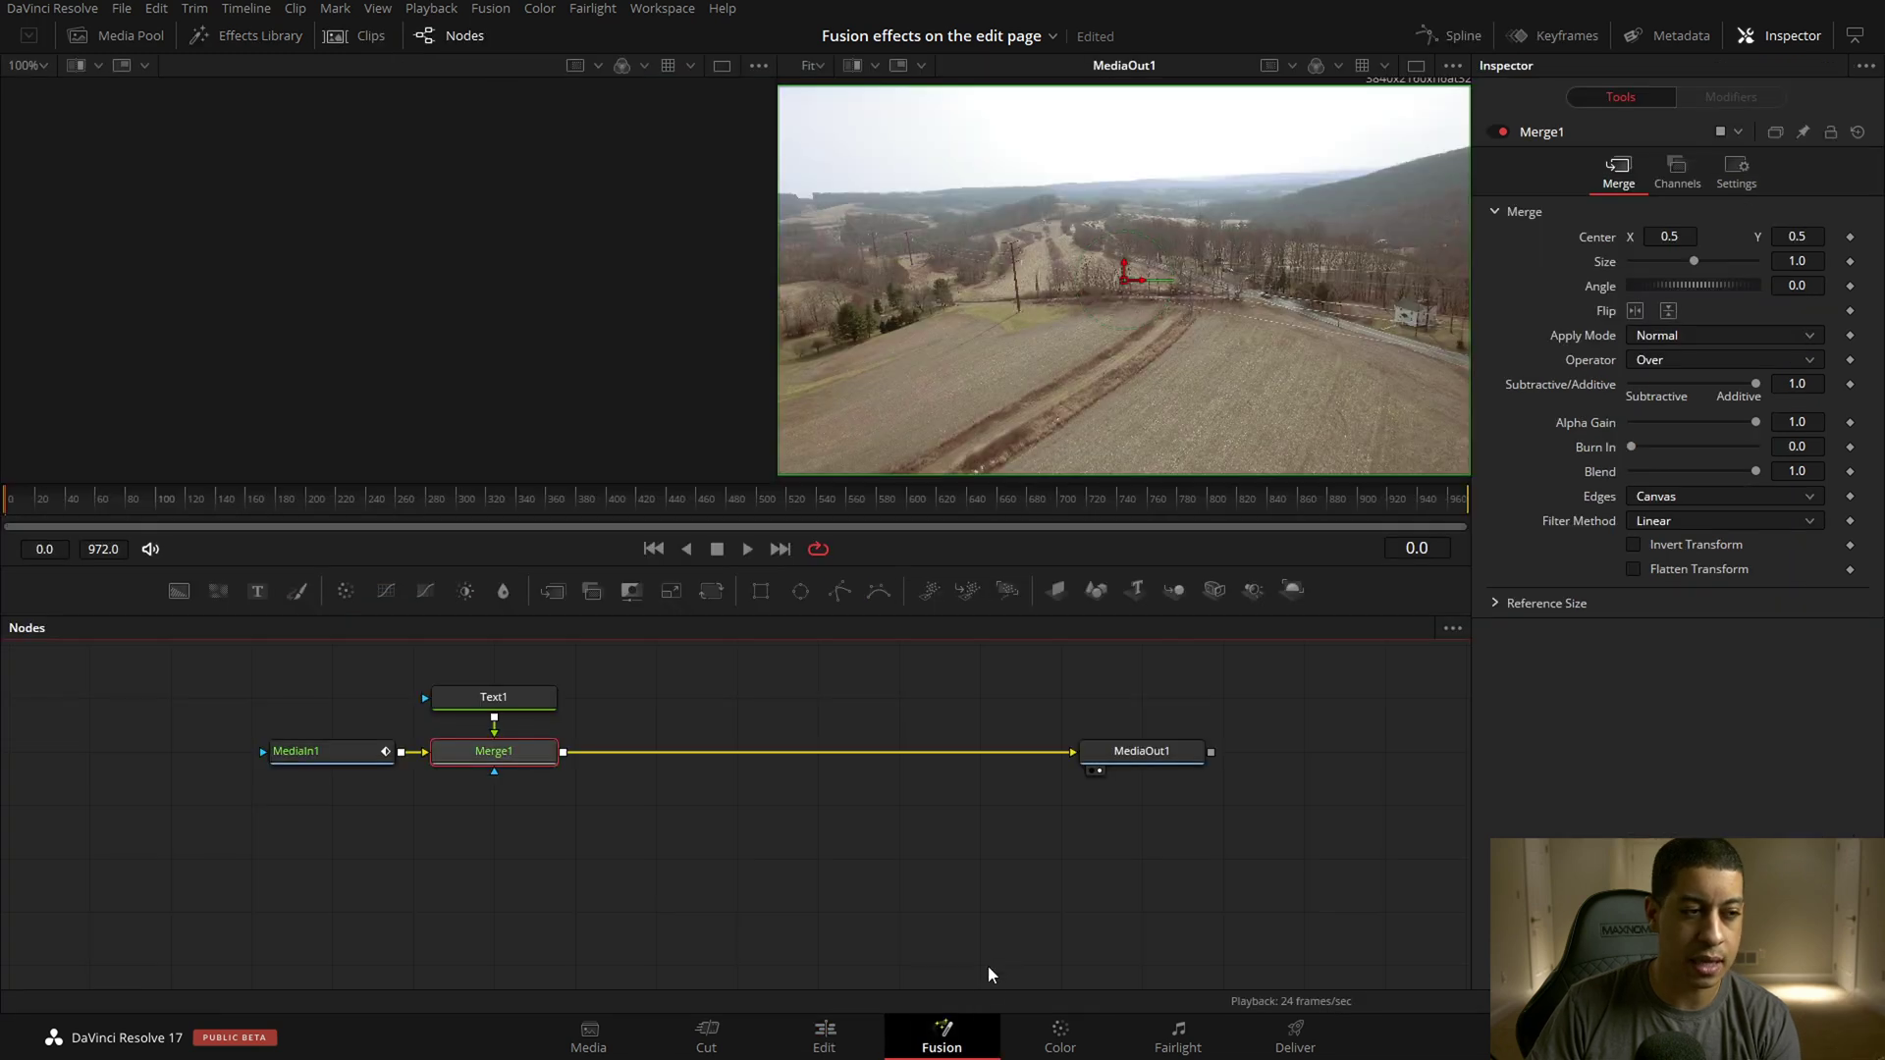
left_click(824, 1036)
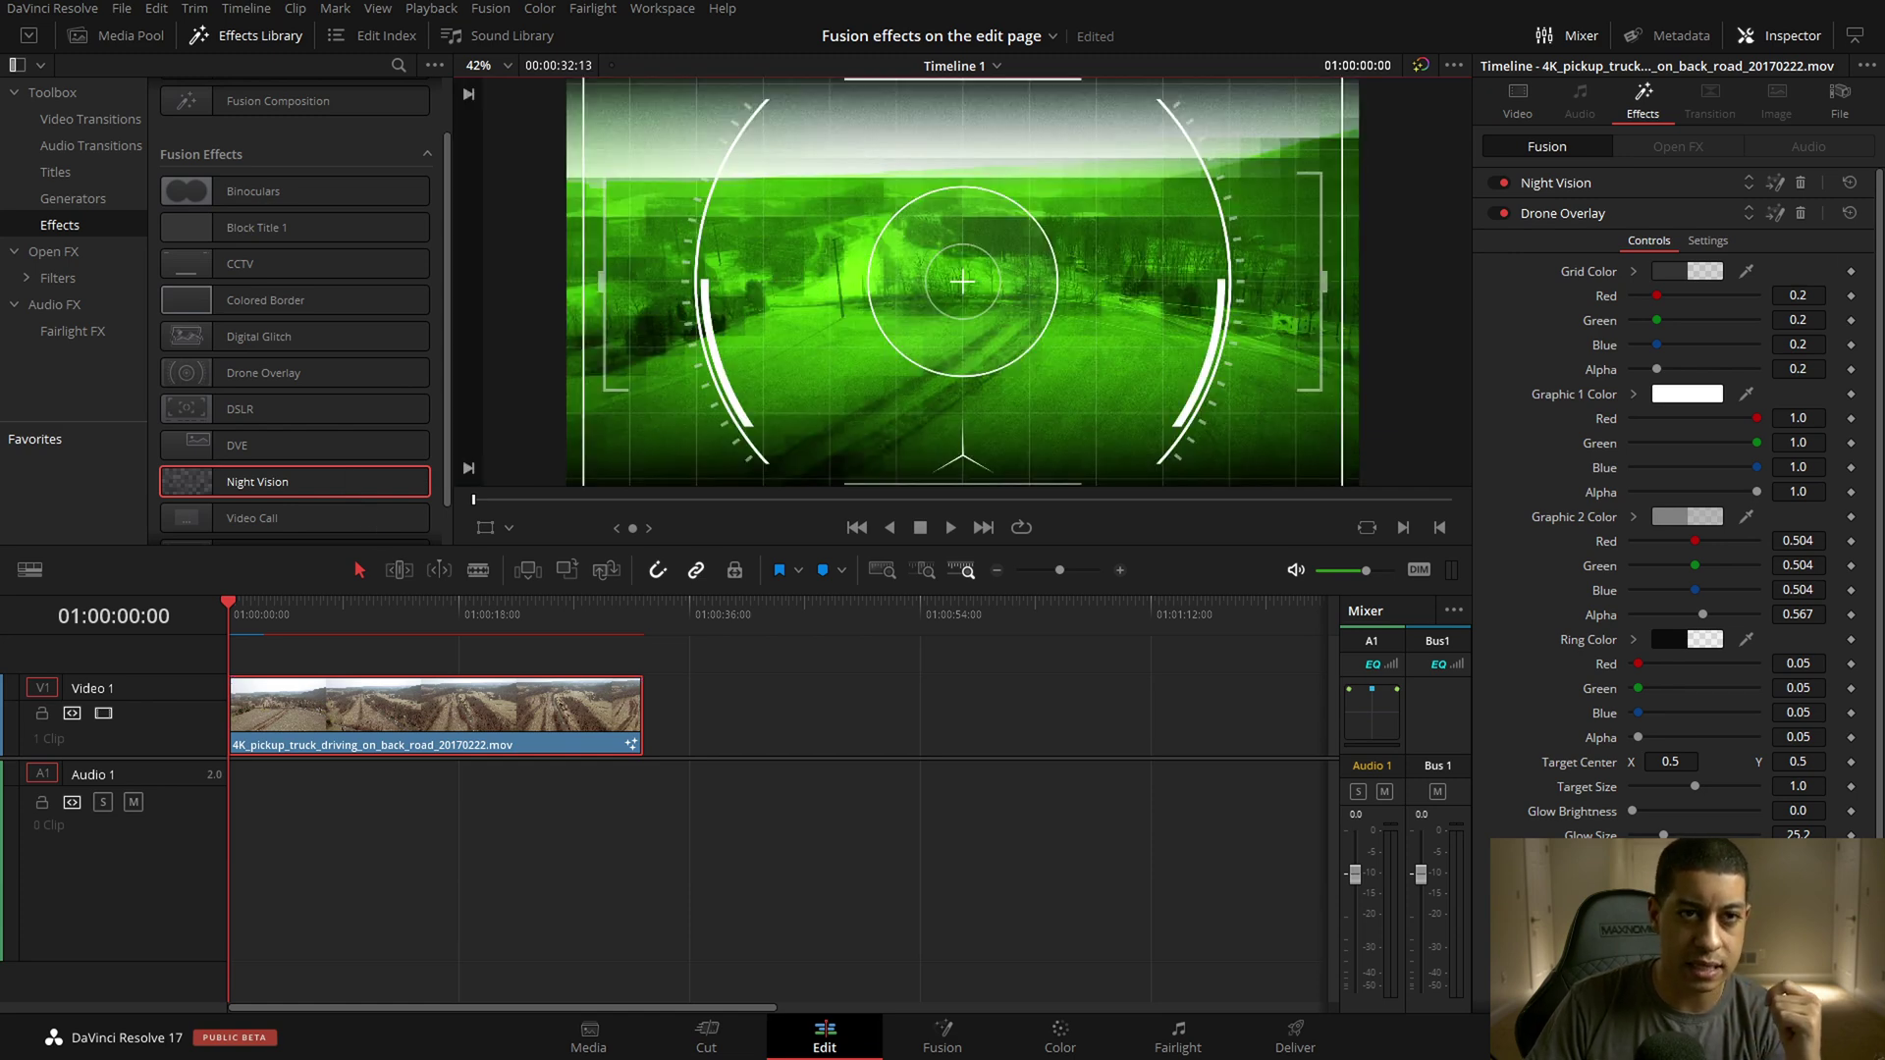
left_click(1798, 185)
left_click(1798, 186)
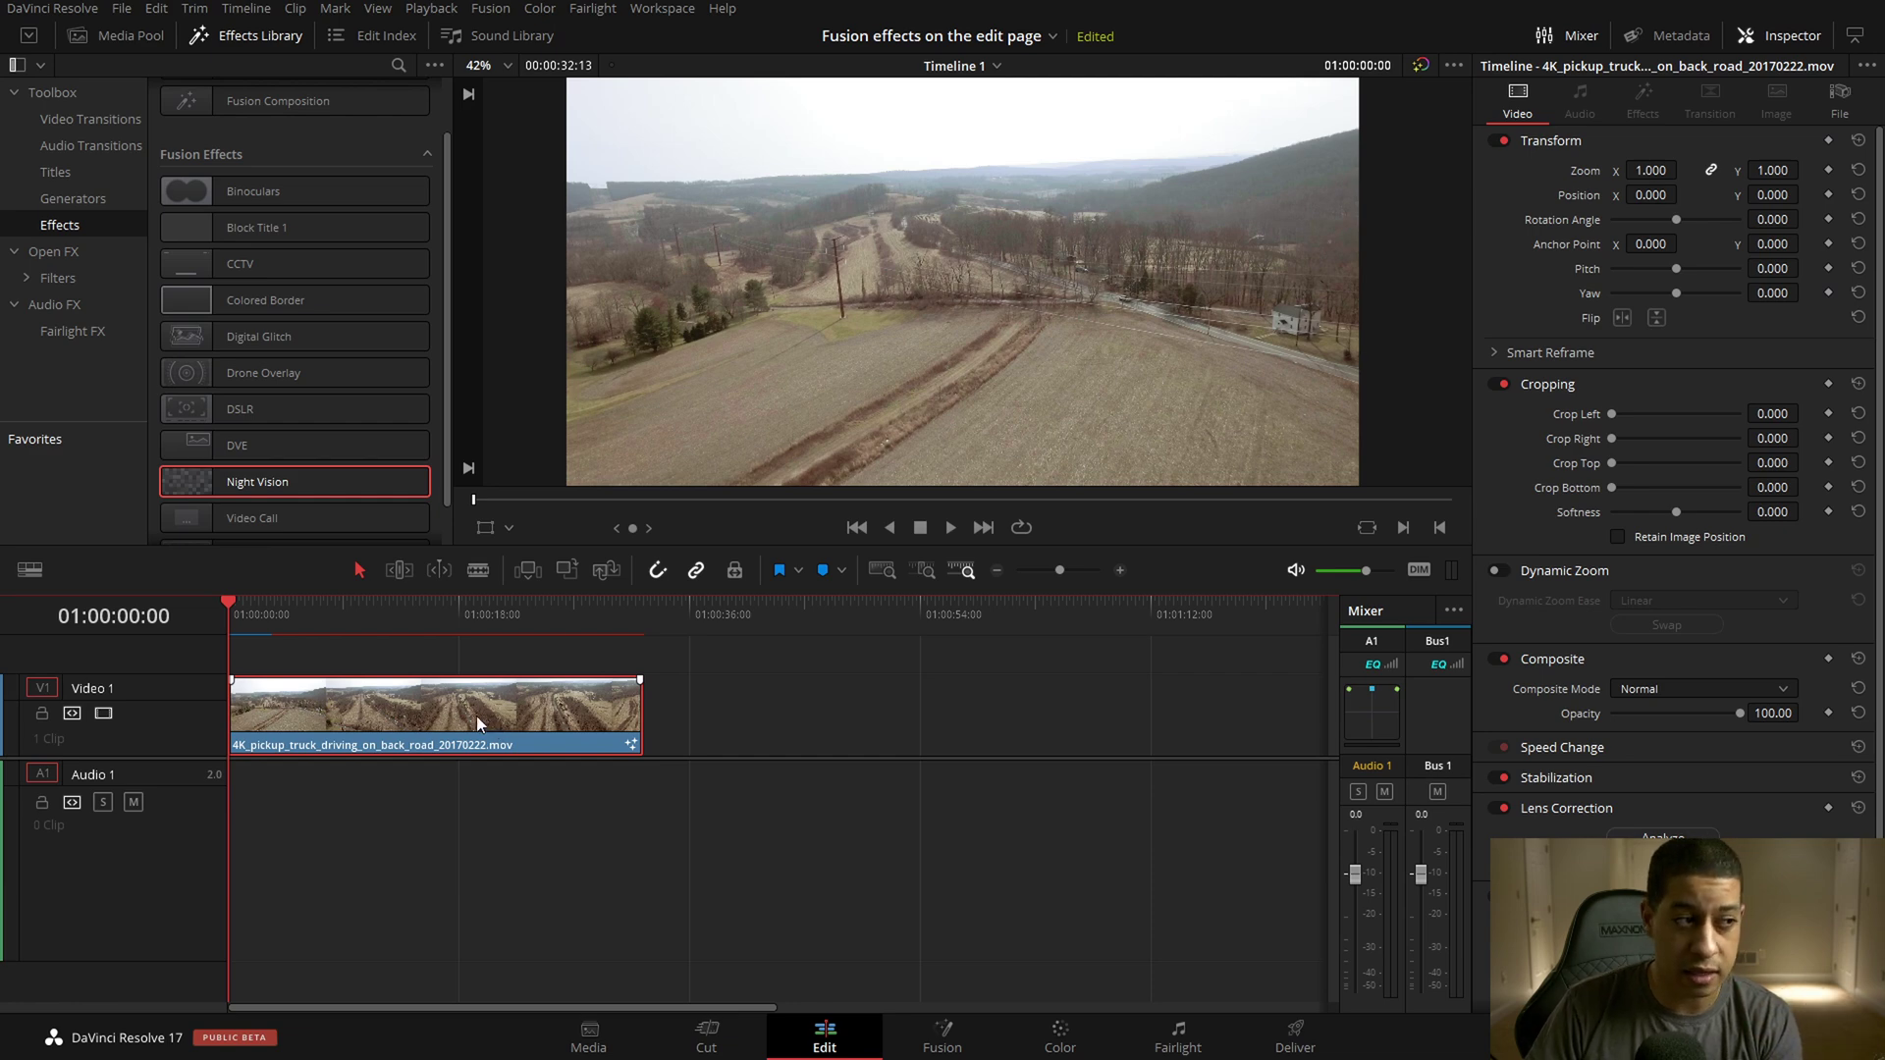
At 01:00:14:23, check the Effects Library's Hover Scrub Preview option and preview the Binoculars effect on the clip without applying it.
left_click(376, 615)
left_click(416, 616)
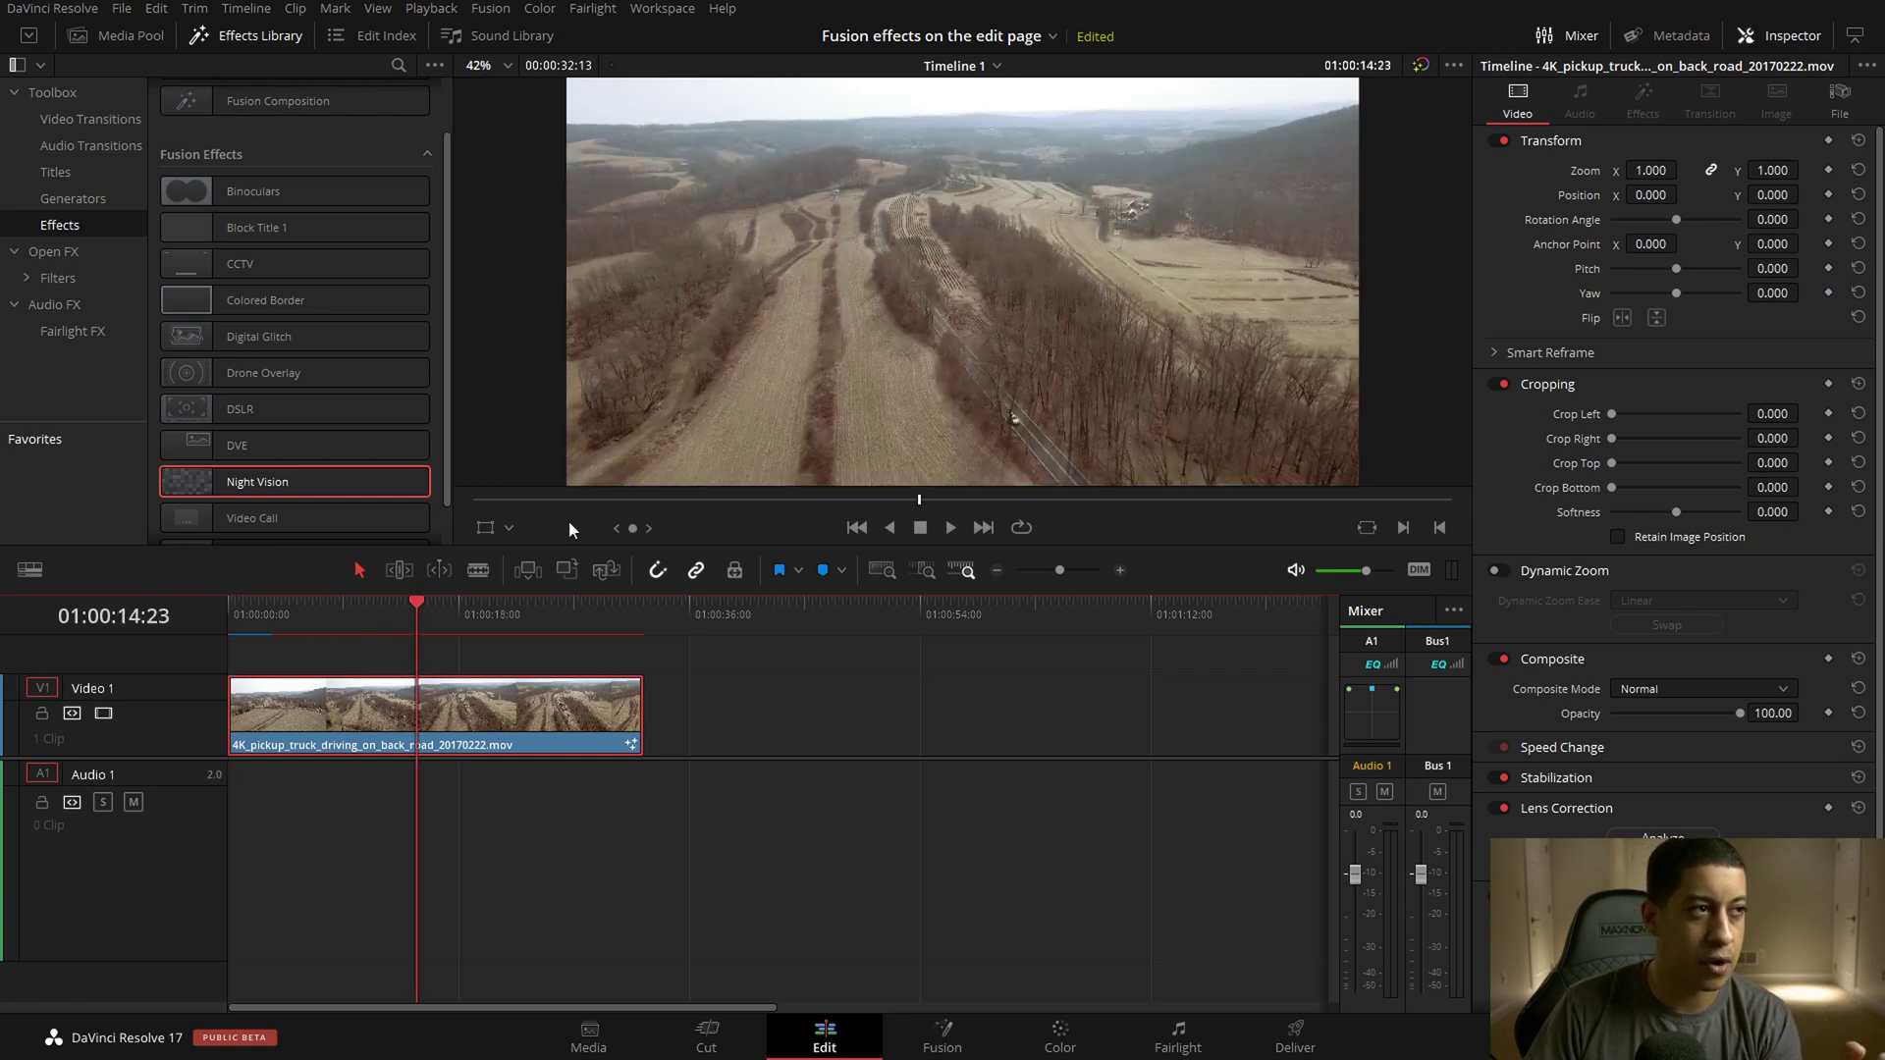
left_click(436, 66)
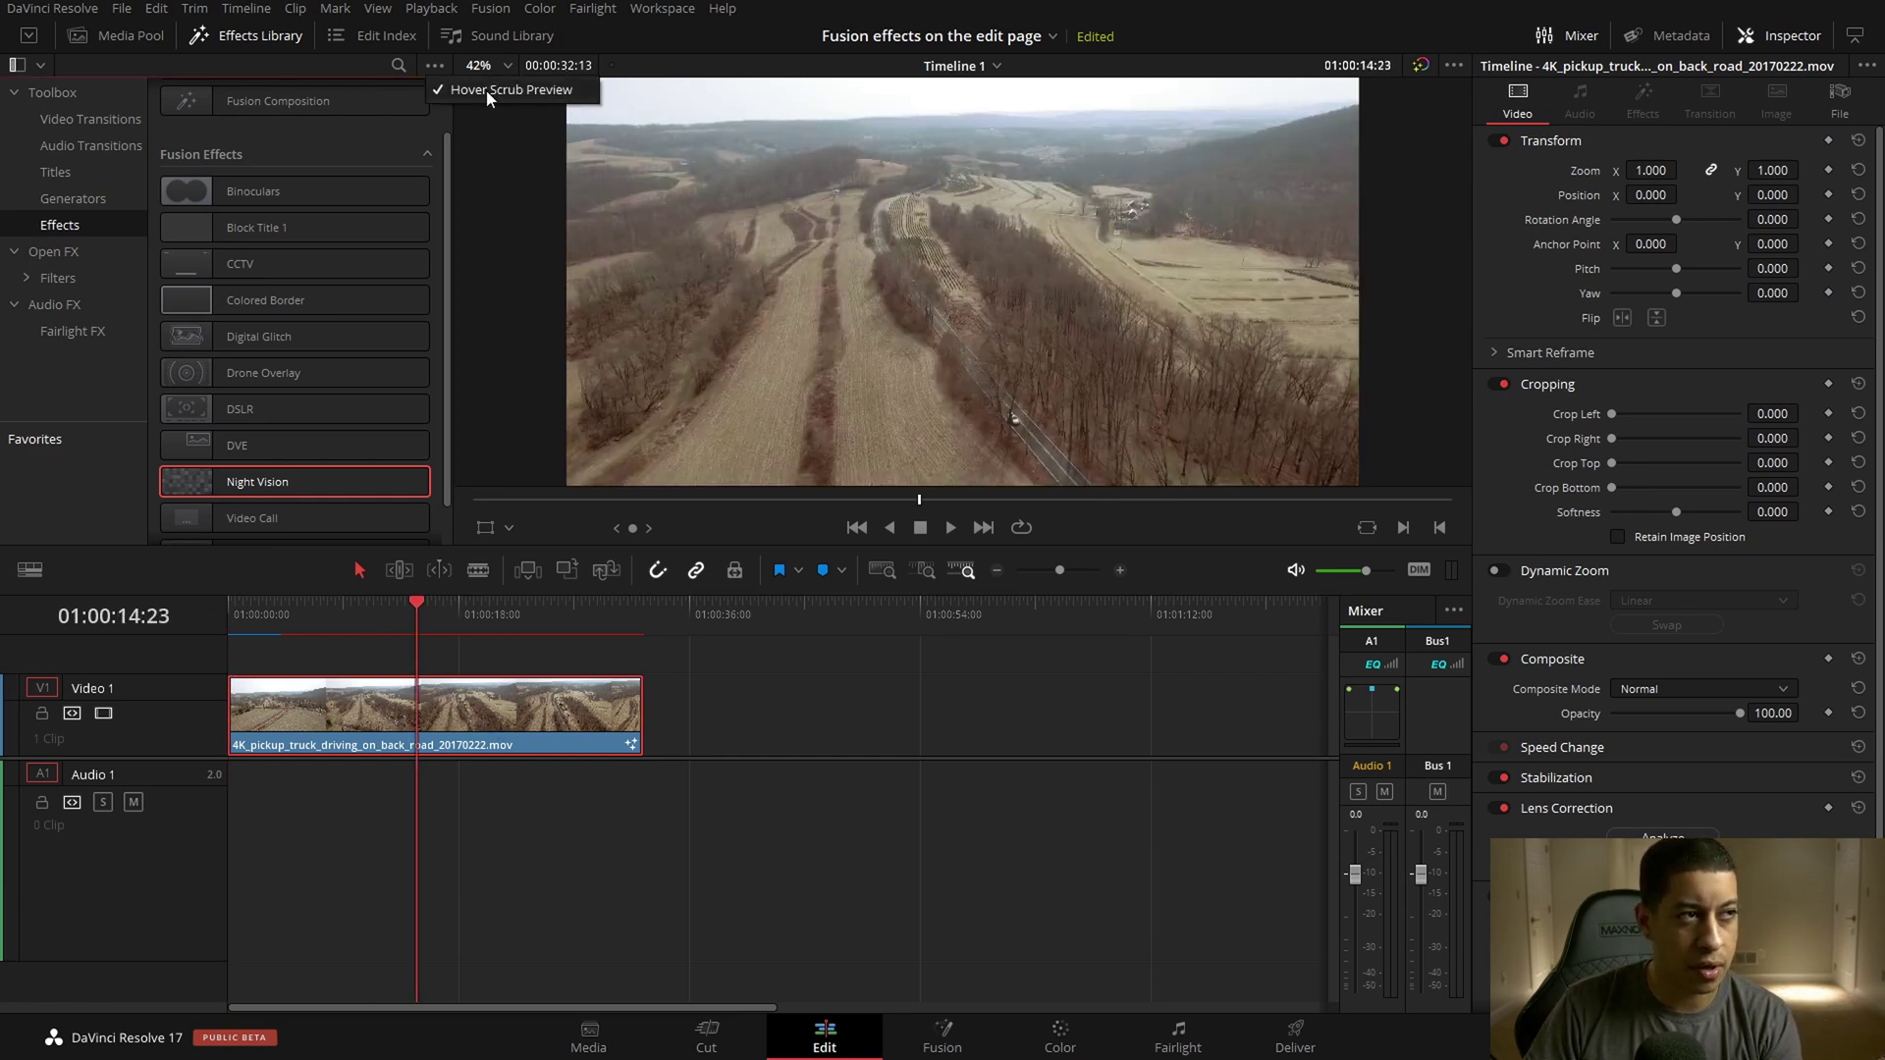
left_click(436, 67)
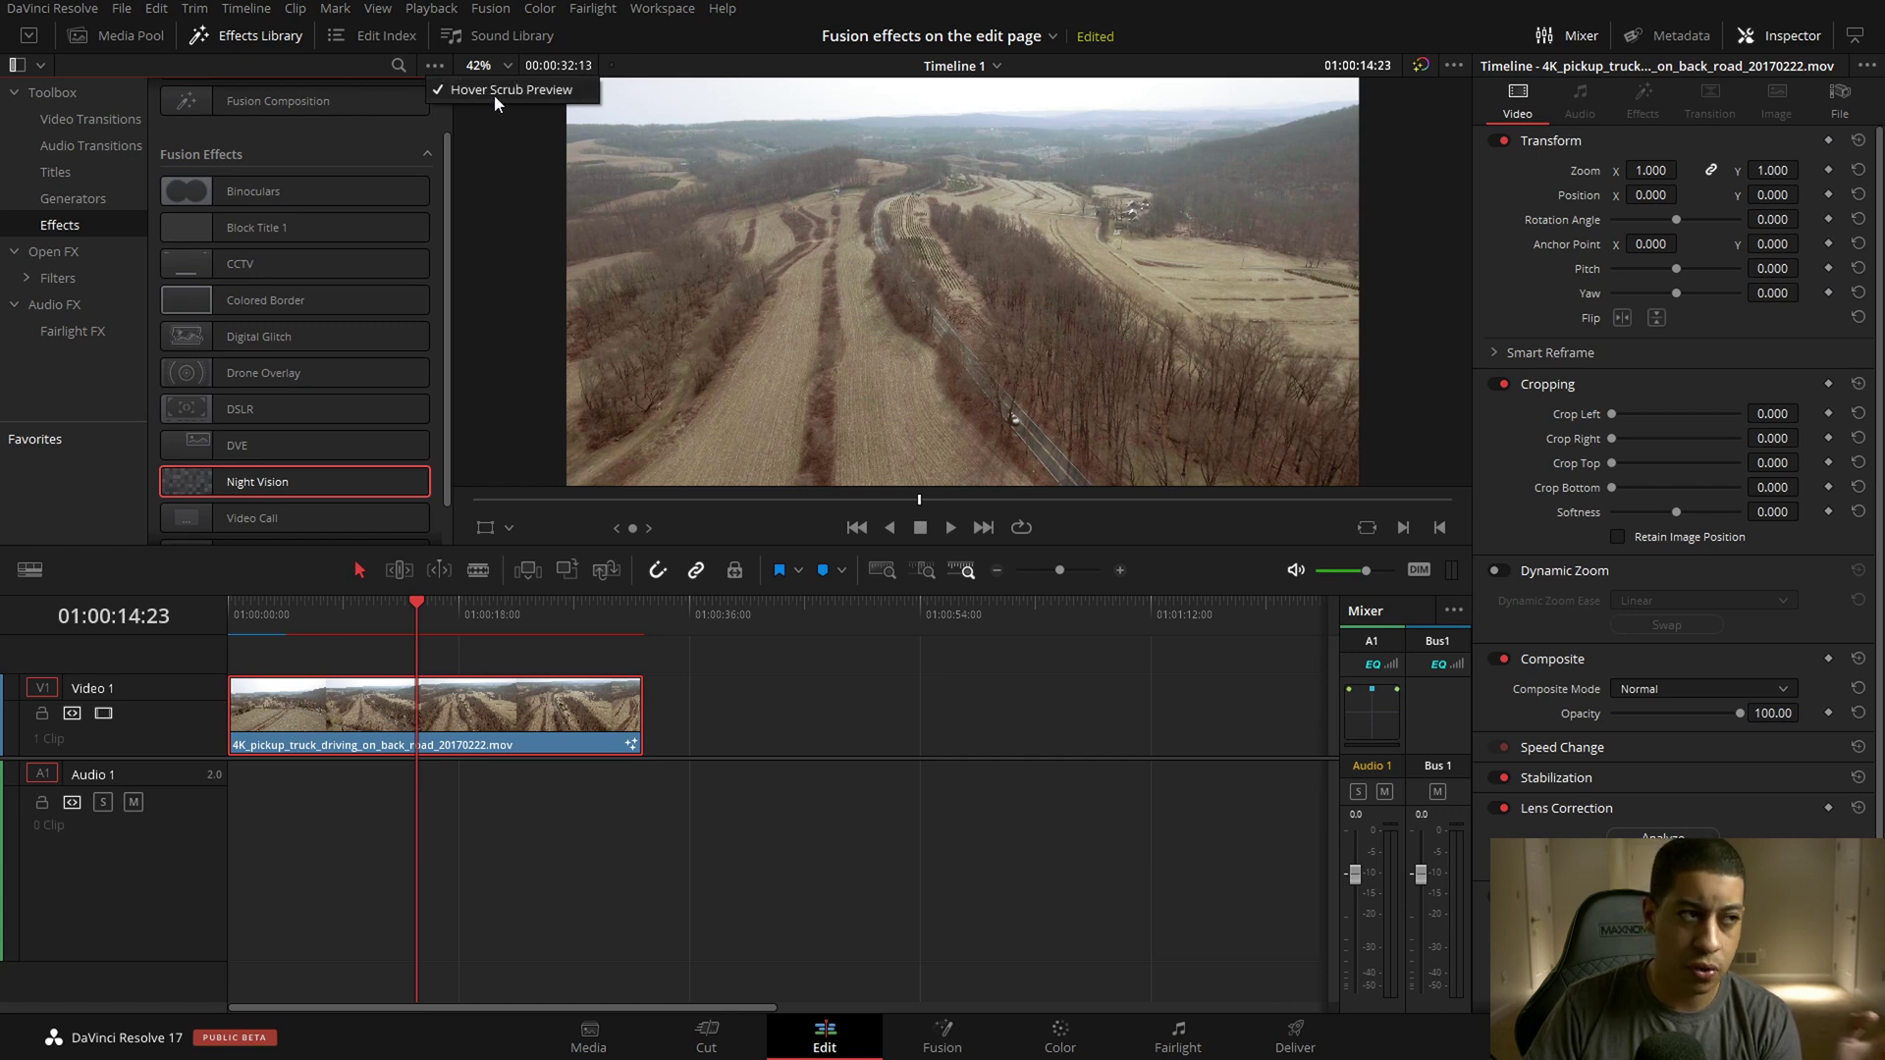
left_click(525, 652)
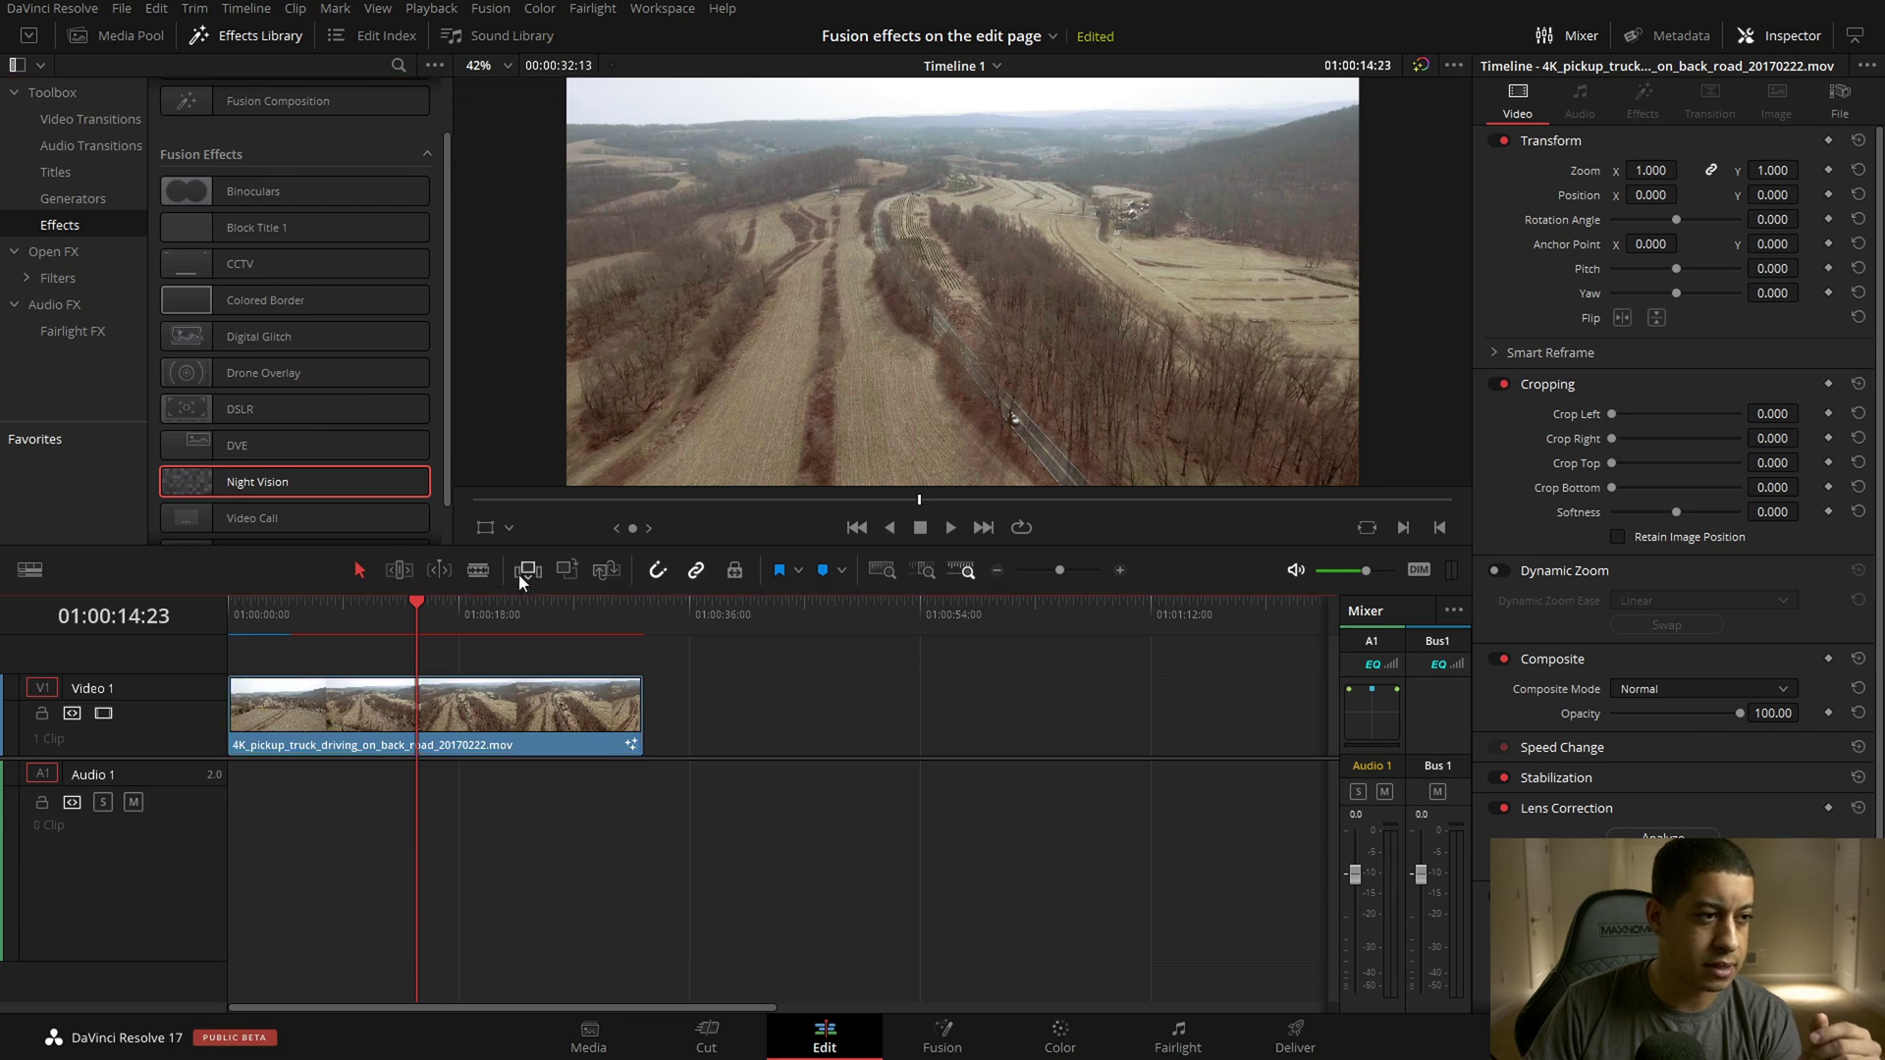
mouse_move(253, 483)
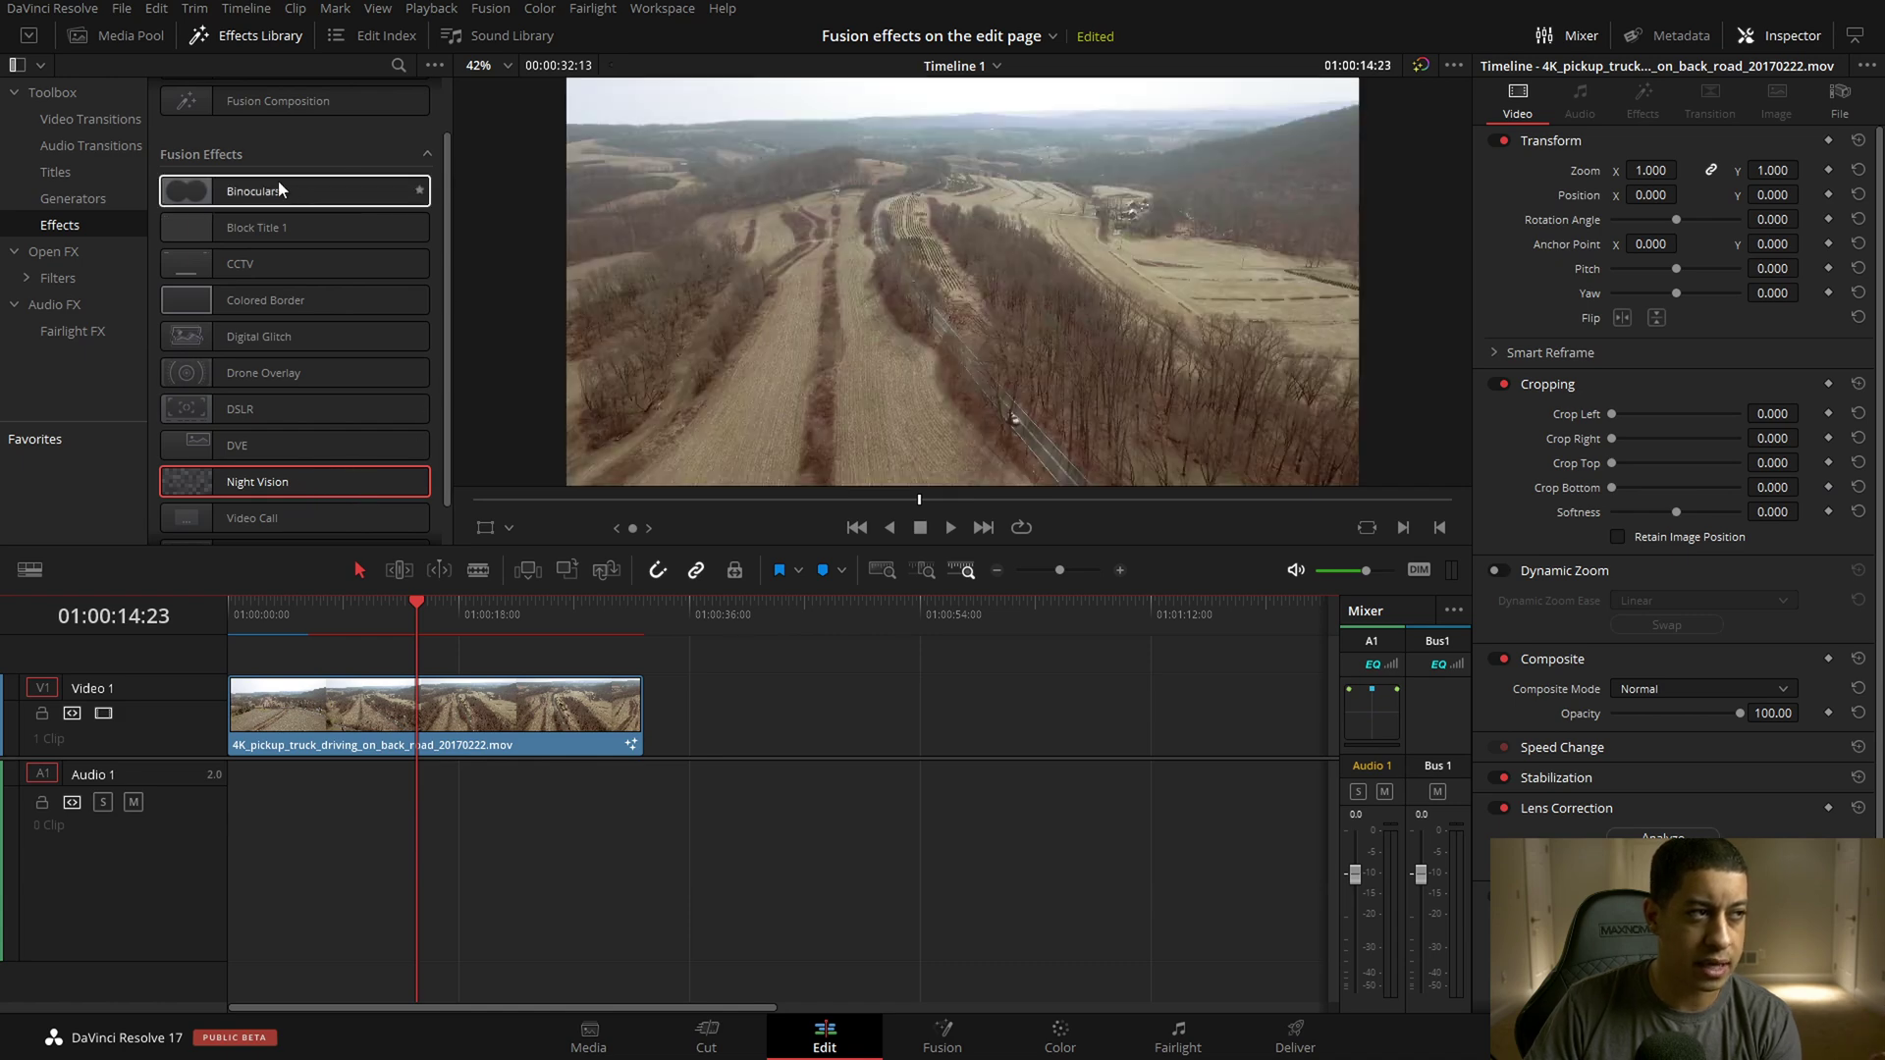
mouse_move(245, 198)
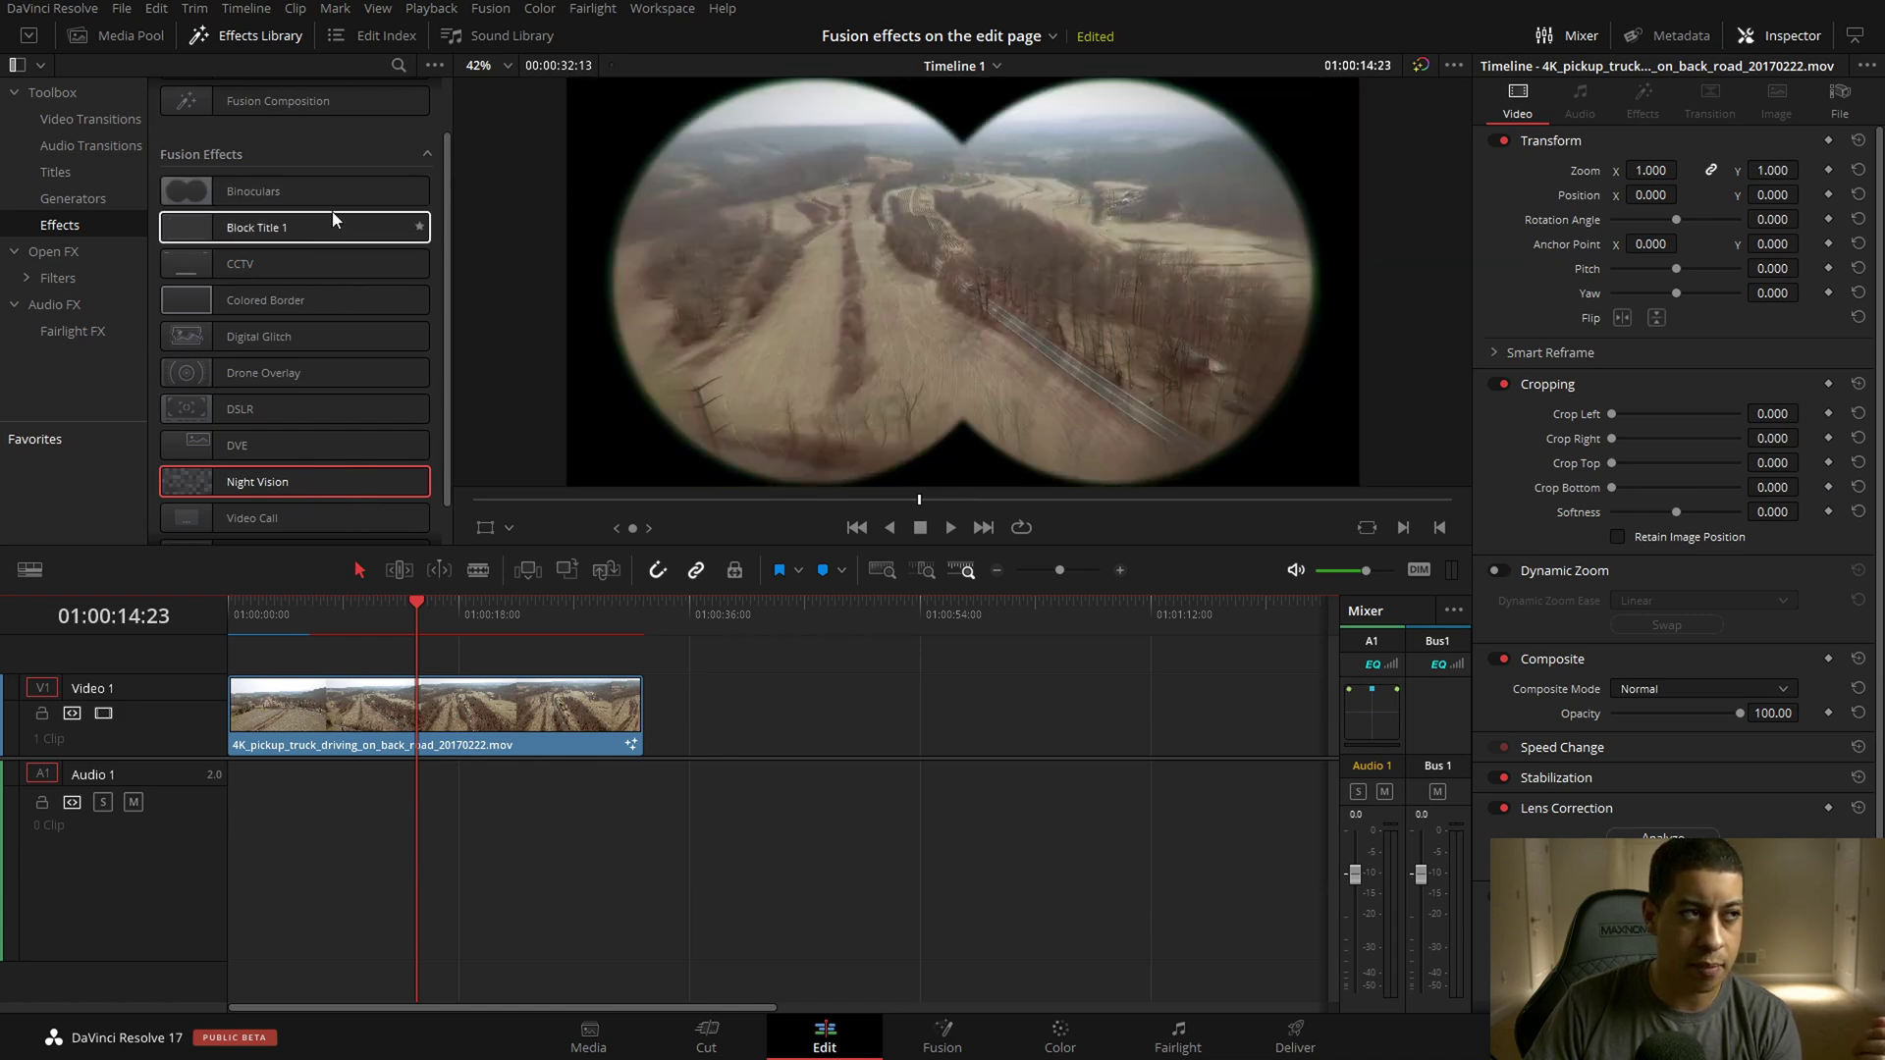